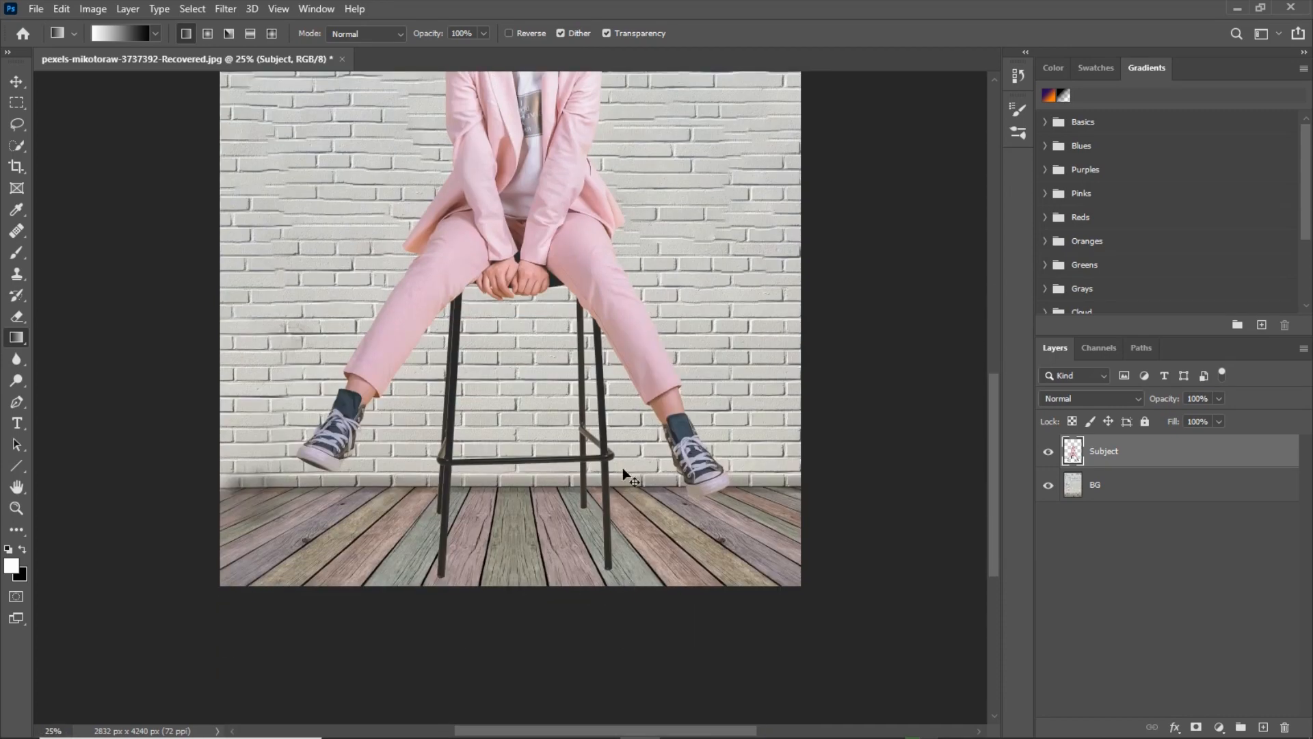
- Inspect how the seated subject blends with the wall and where the stool legs meet the wooden floor
left_click_drag(694, 594, 603, 360)
key("ctrl+0")
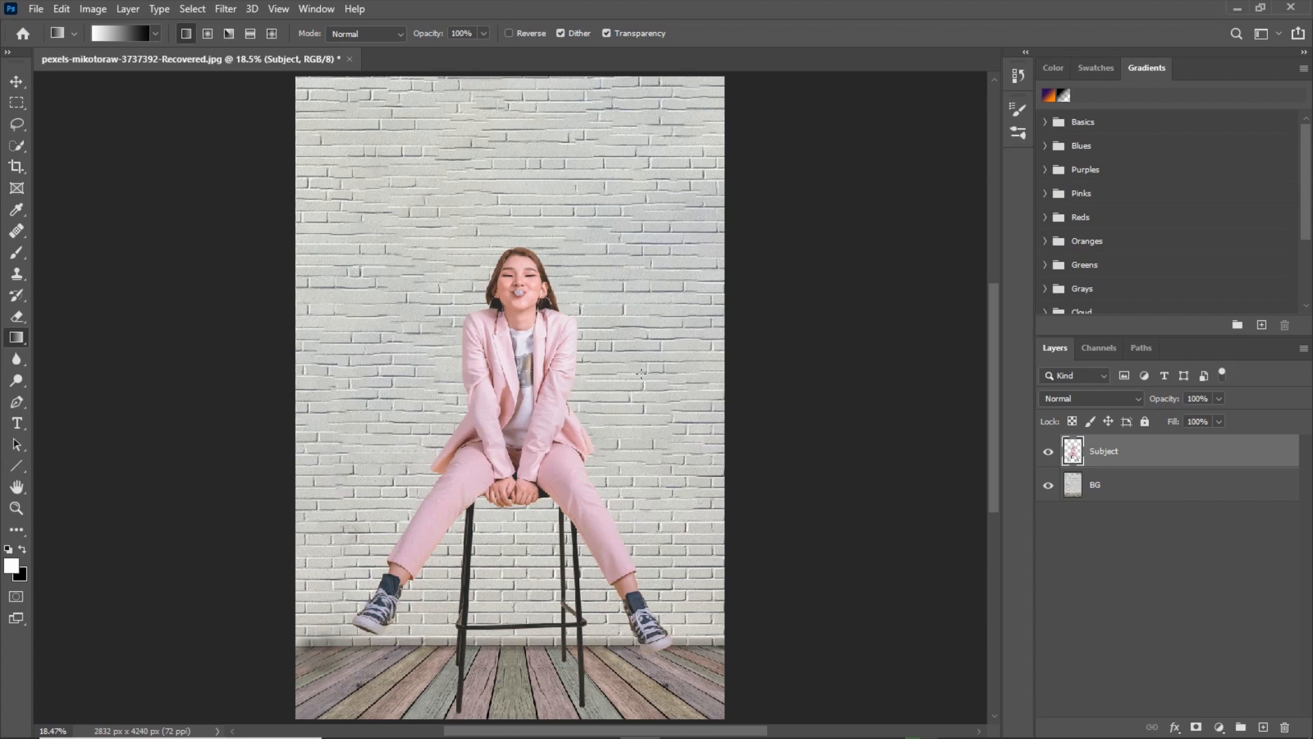
key("v")
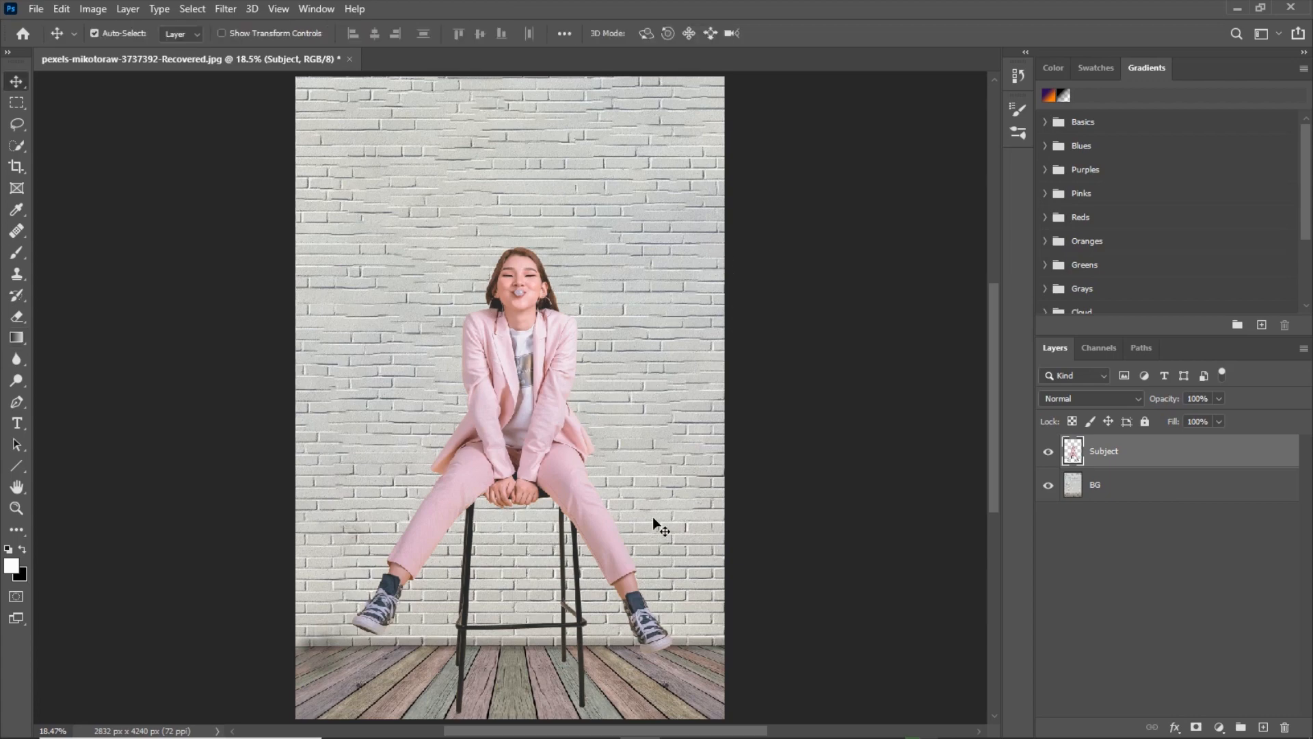
key("ctrl+plus")
key("ctrl+plus")
key("ctrl+plus")
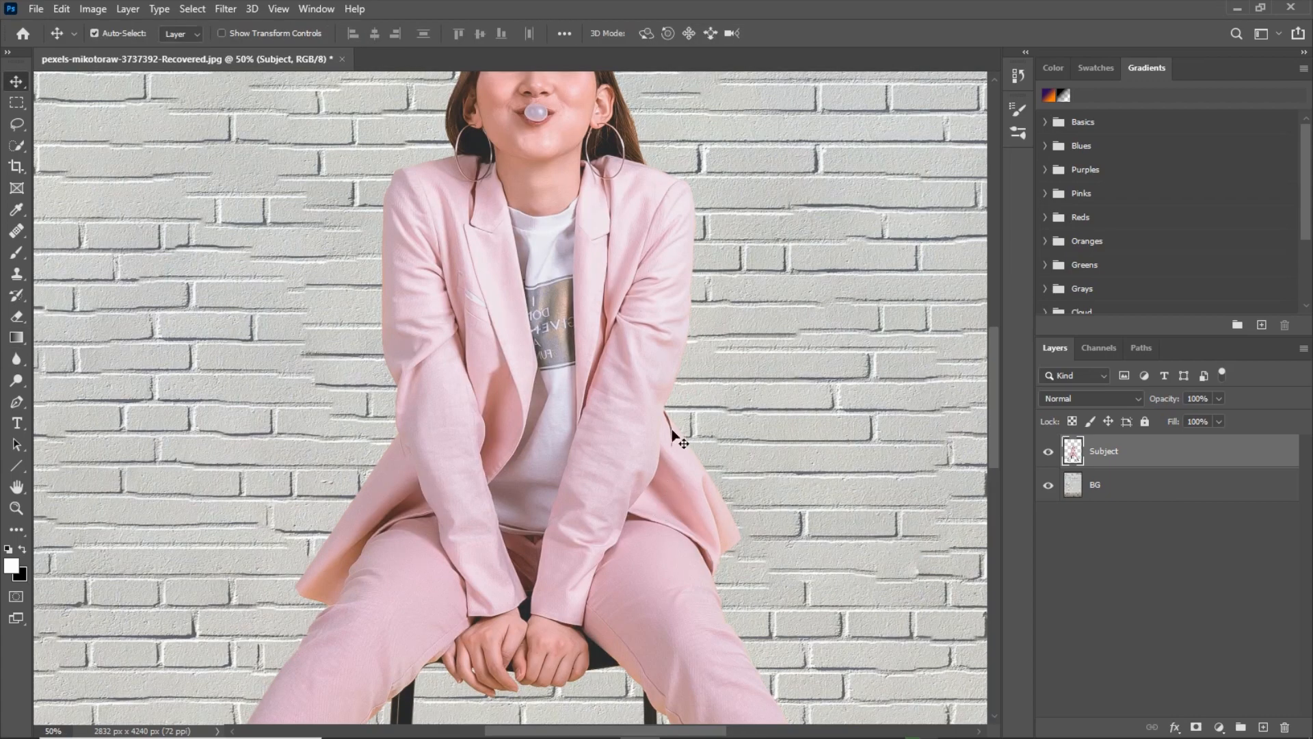
left_click_drag(674, 349, 672, 362)
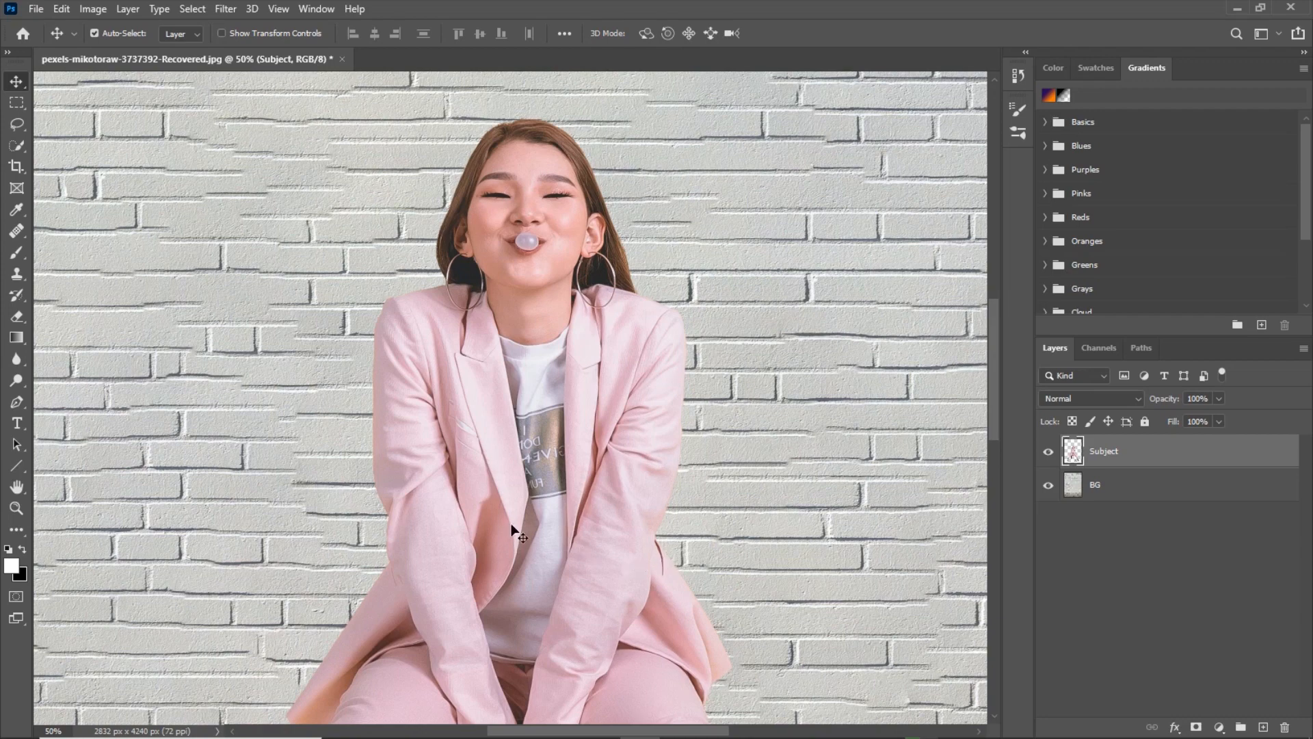
key("ctrl+minus")
left_click_drag(659, 531, 667, 240)
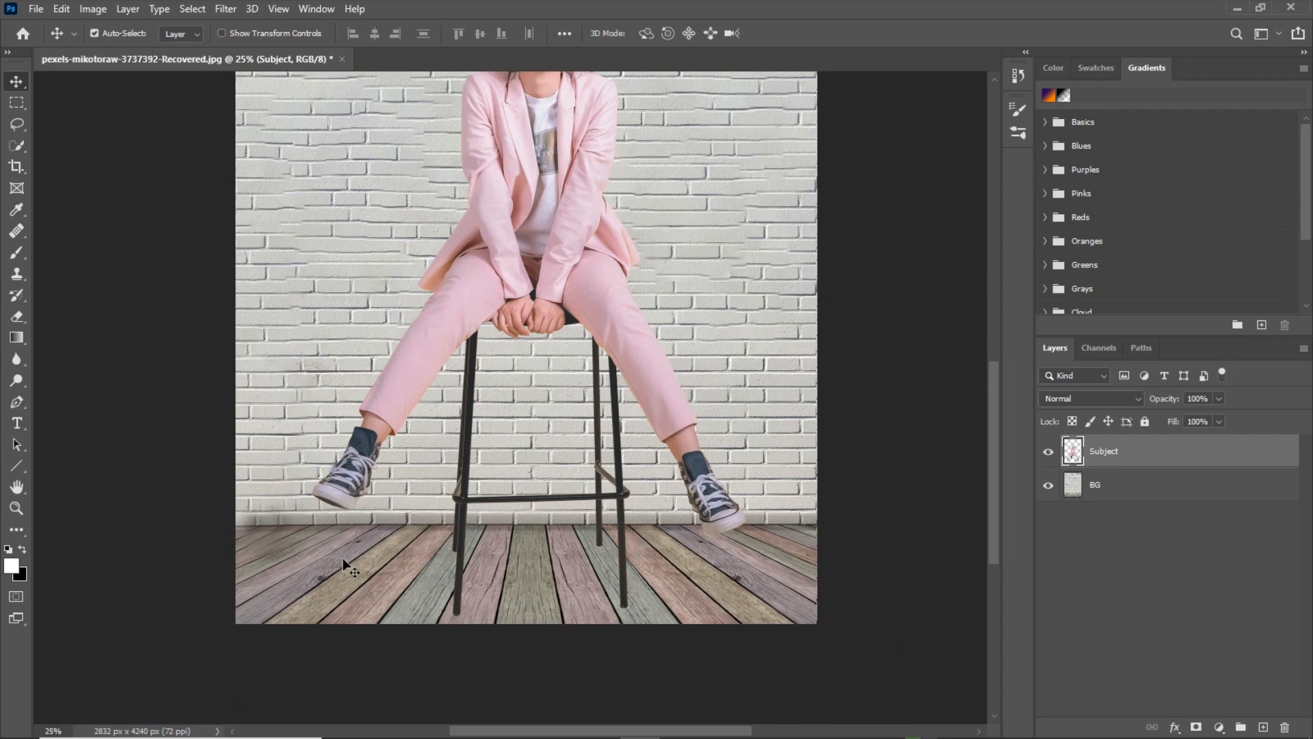
scroll(506, 575, "down", 2)
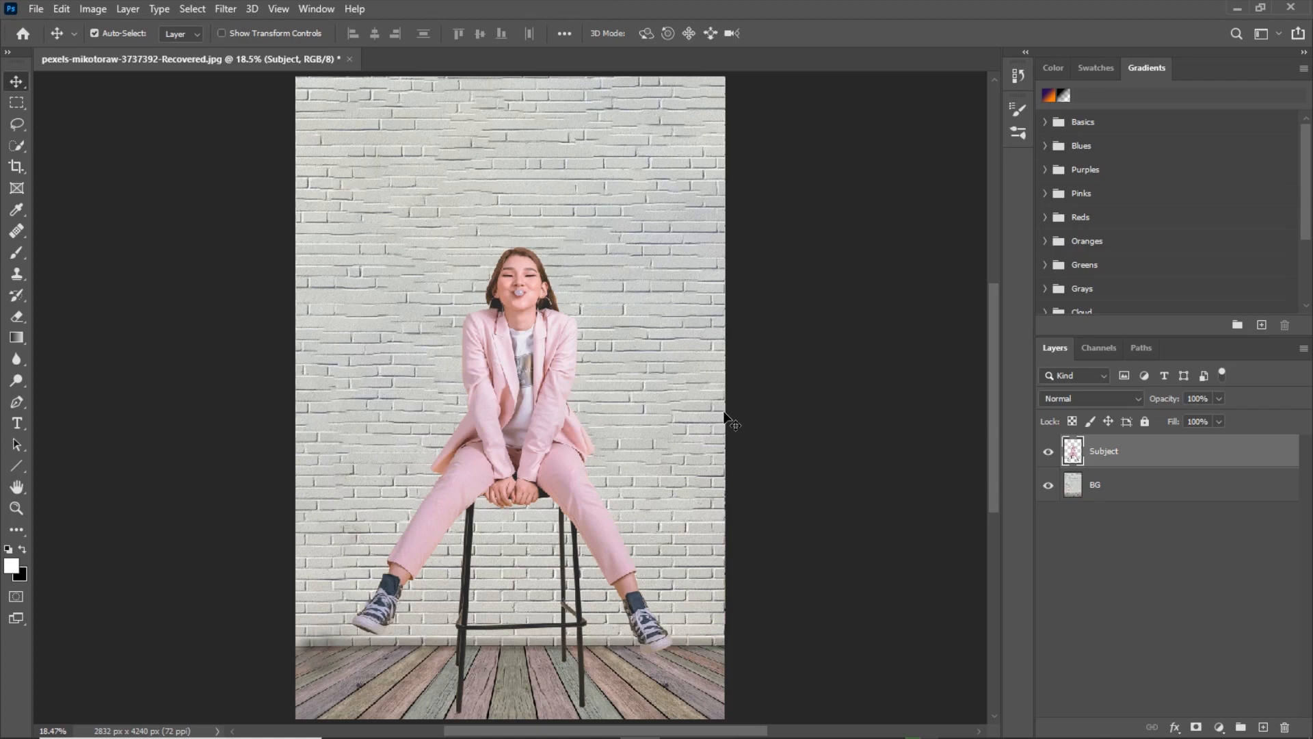
- Create a new layer directly above the BG layer and name it "light shadow"
scroll(729, 420, "down", 5)
key("ctrl")
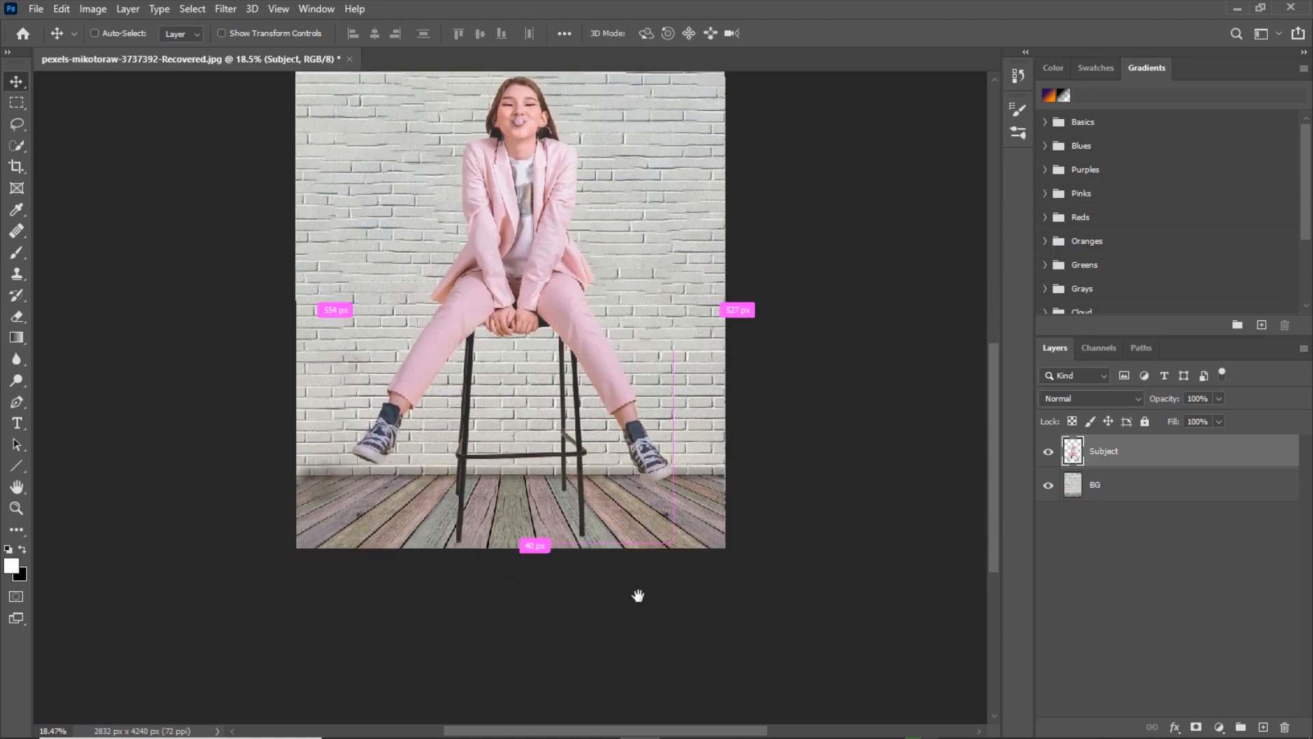
key("ctrl+plus")
key("ctrl+plus")
left_click_drag(636, 595, 584, 381)
left_click(1108, 492)
key("ctrl+plus")
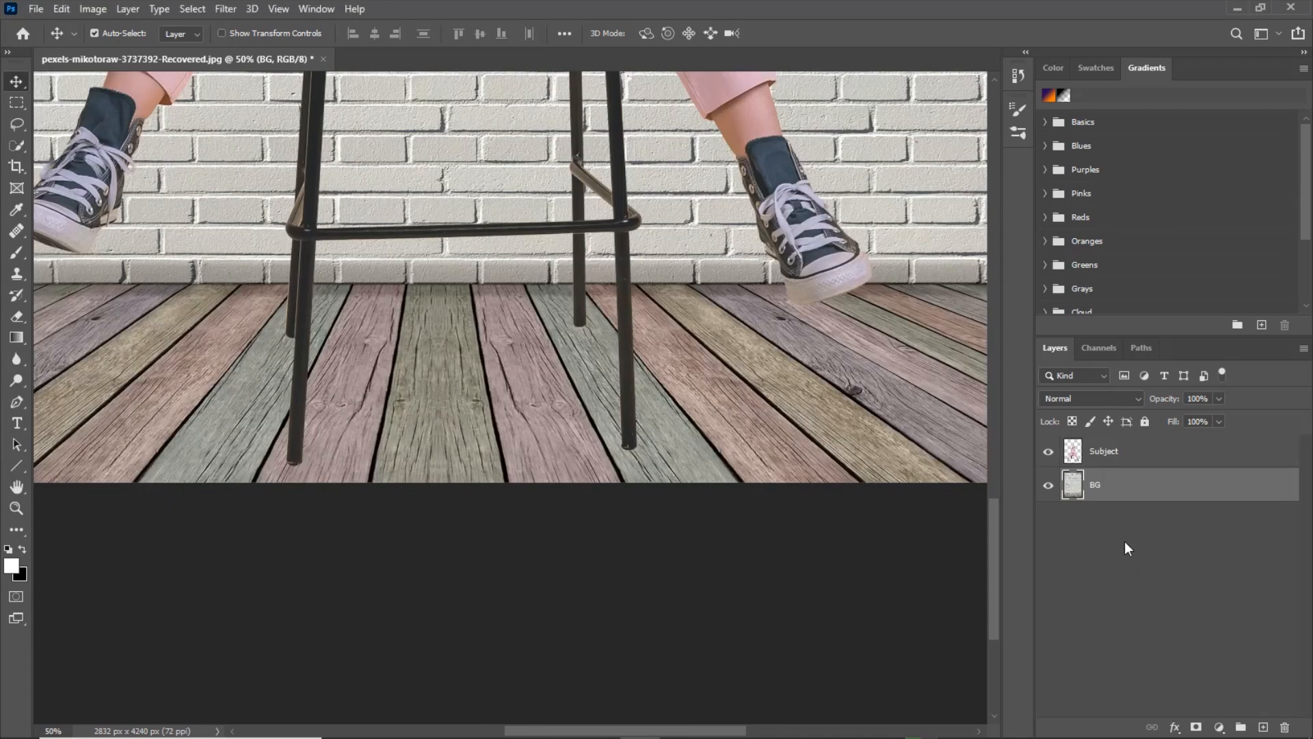
left_click(1263, 726)
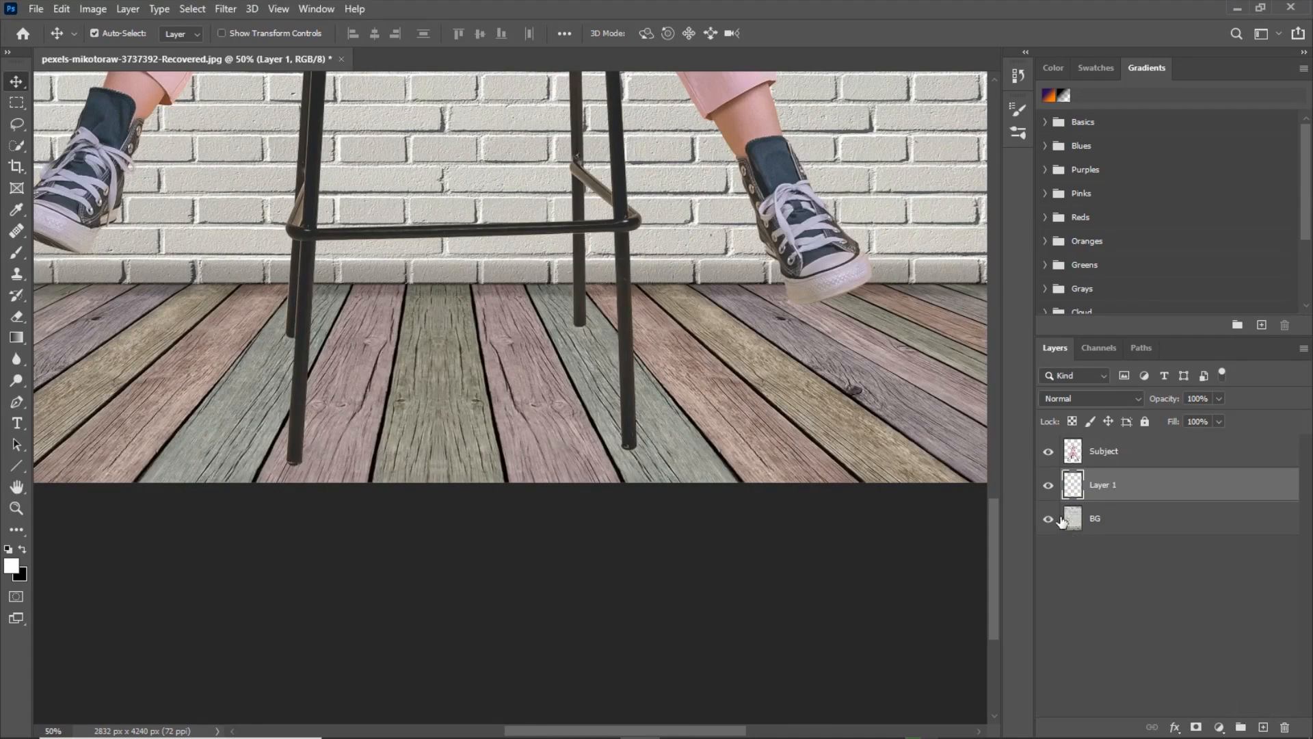
double_click(1098, 486)
key("BackSpace")
type("light shadow")
key("Return")
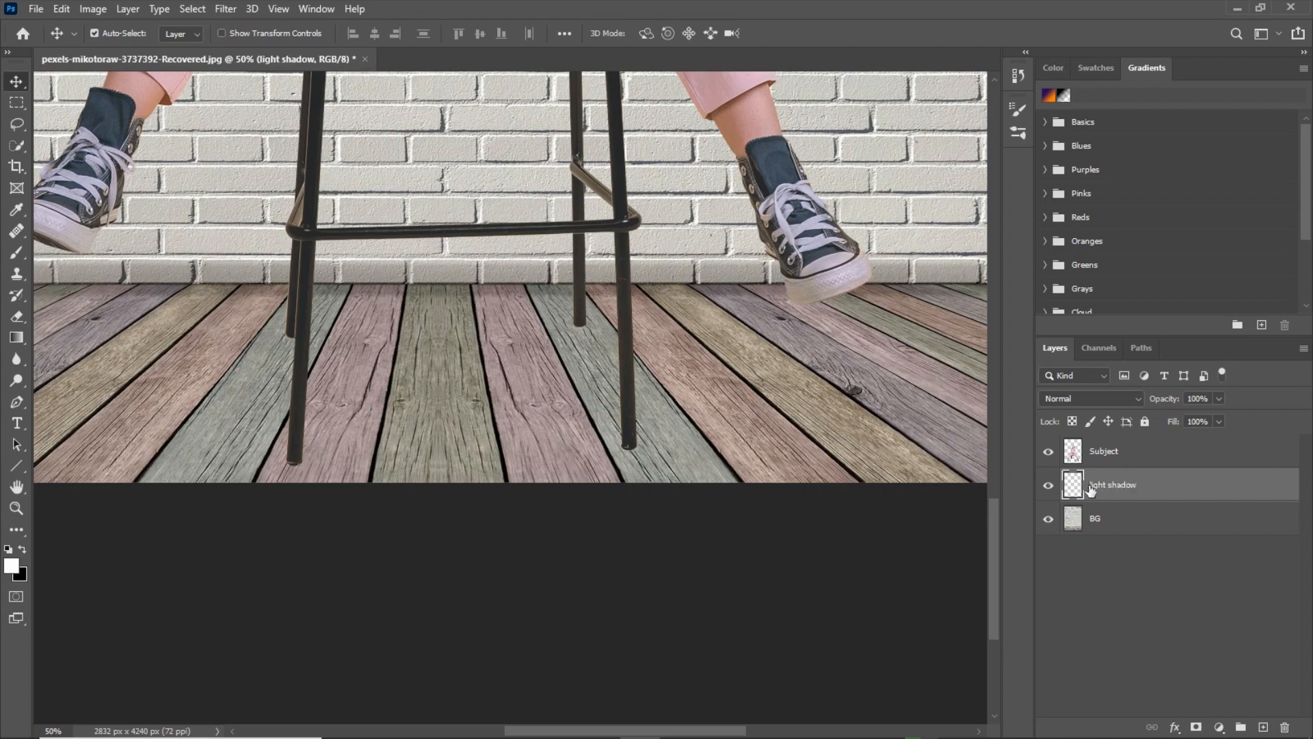
key("b")
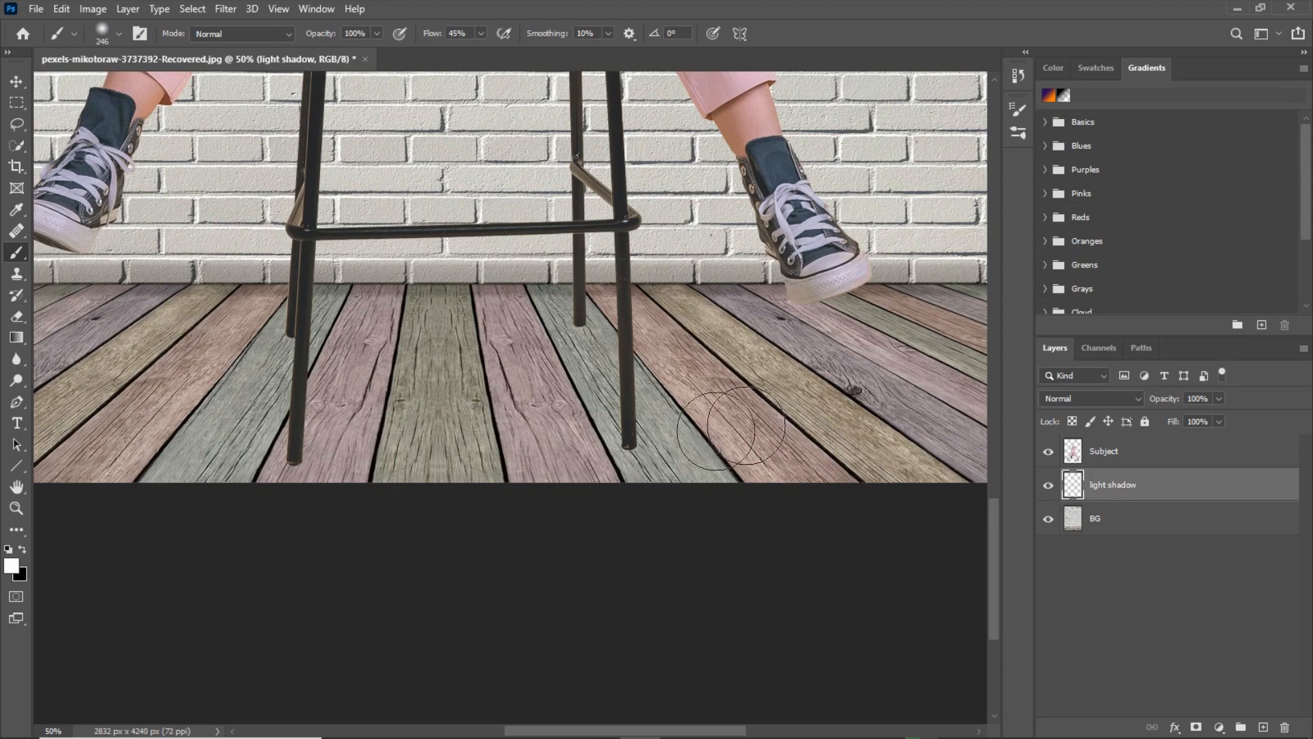
left_click_drag(615, 423, 570, 422)
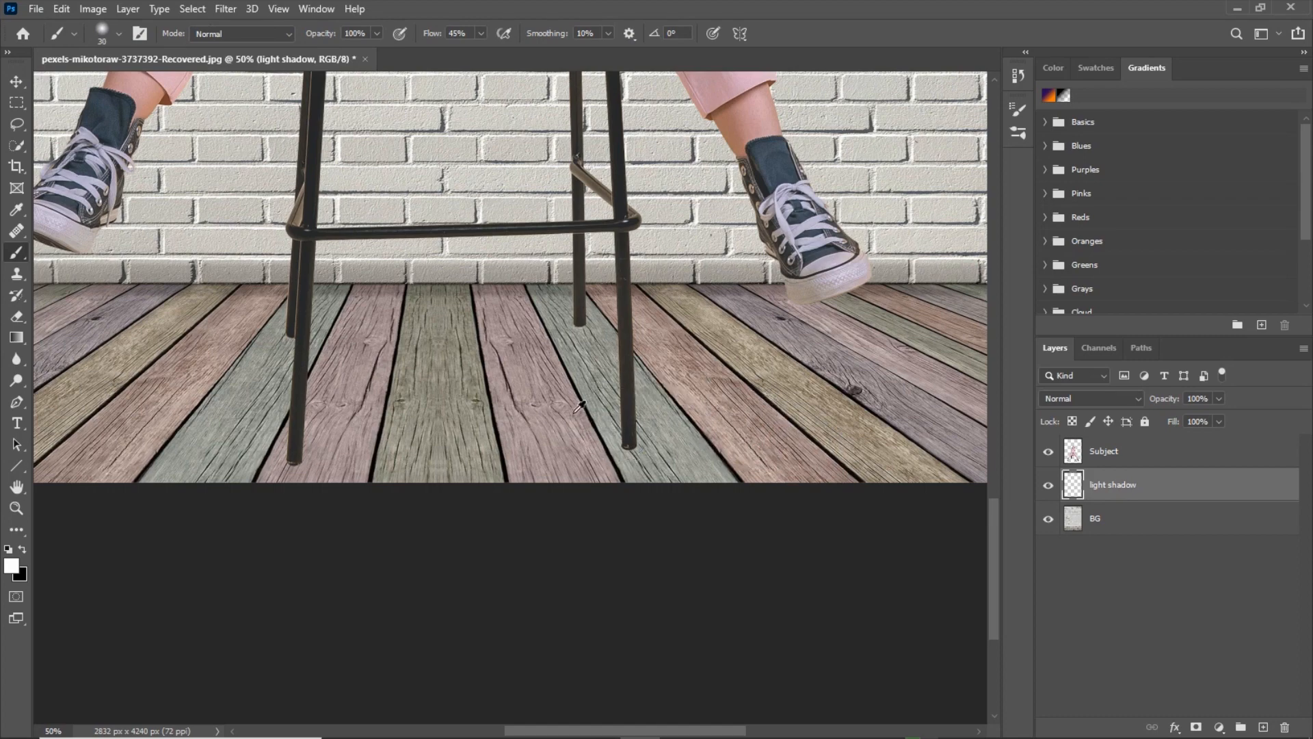
left_click(605, 444, "alt")
left_click(11, 565)
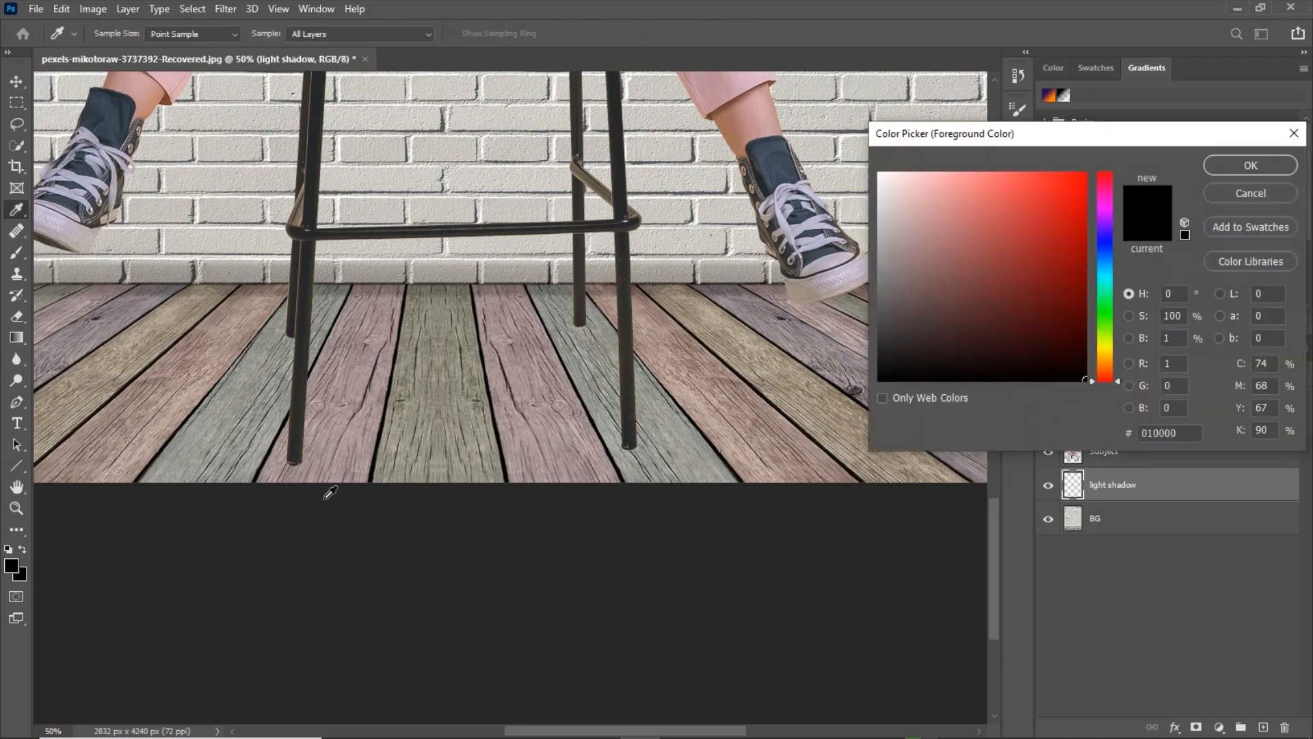
left_click(1225, 193)
- Sample the pinkish floor plank between the stool legs and set the foreground color to a much darker shade of it
key("b")
left_click(561, 392, "alt")
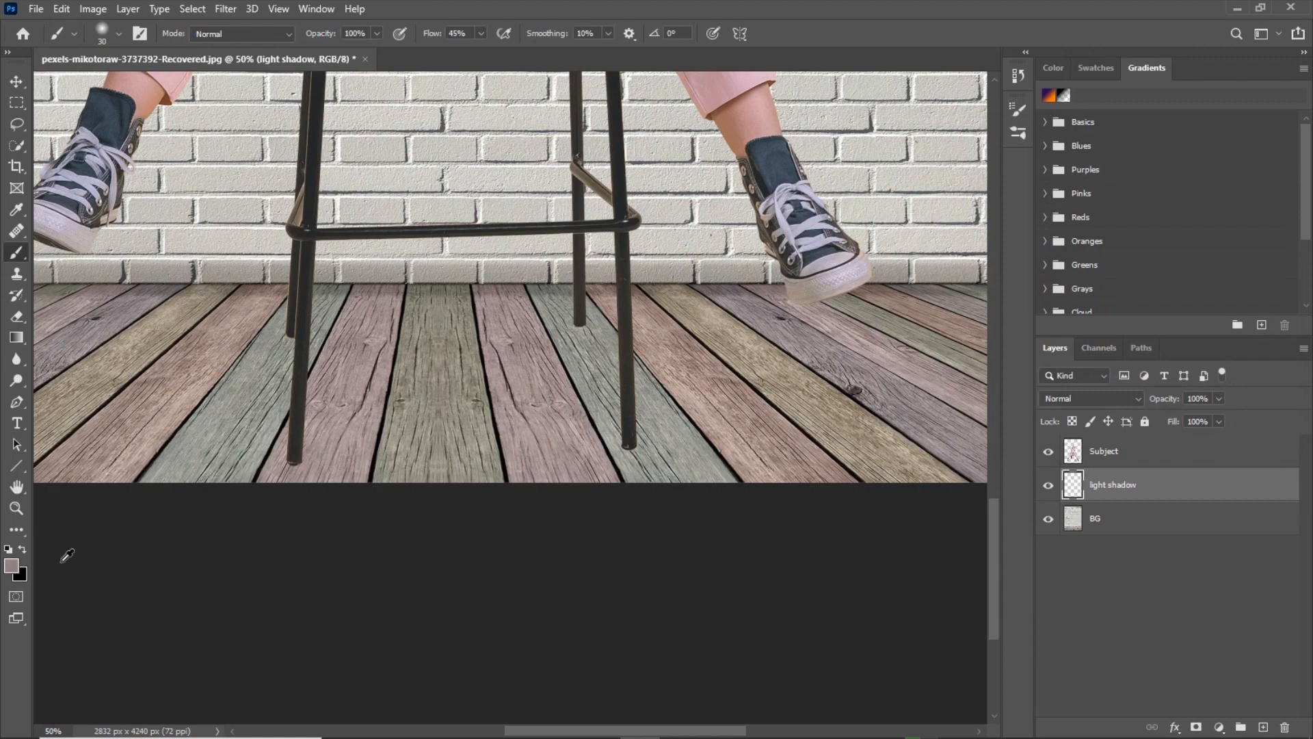
left_click(11, 565)
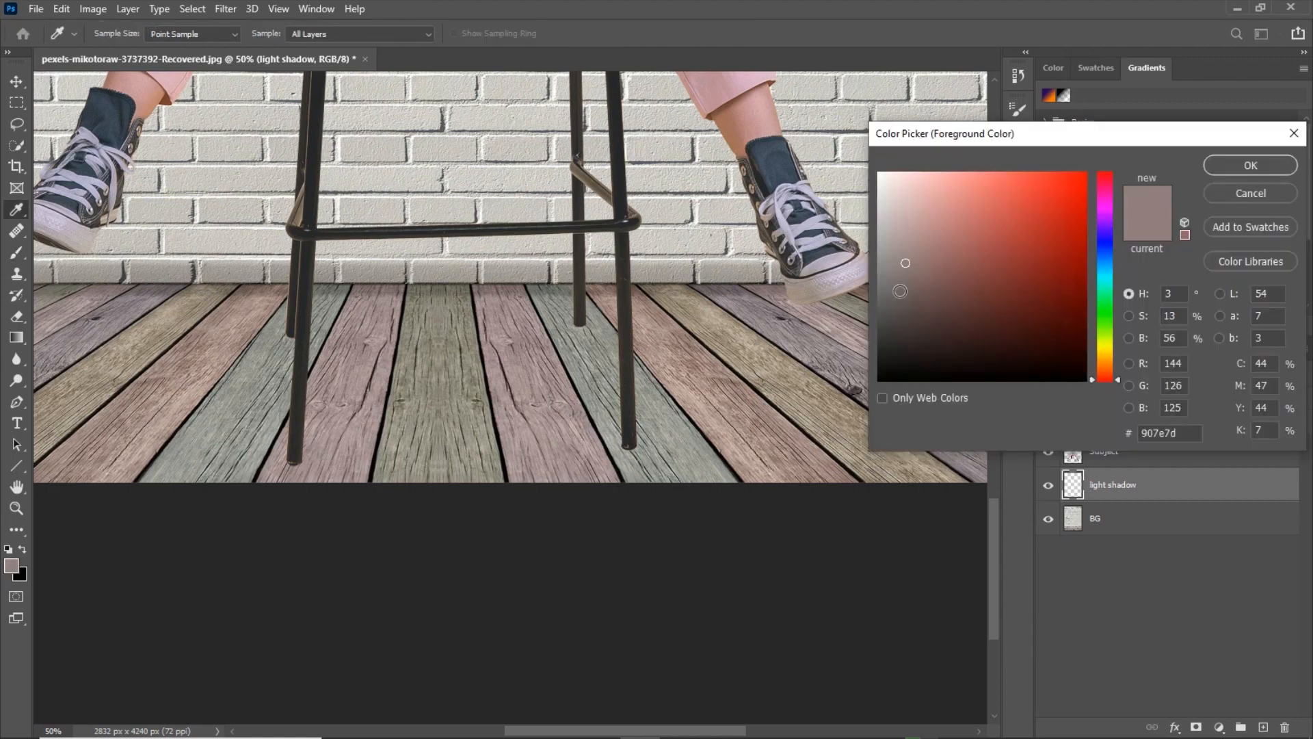
left_click(910, 324)
left_click(1259, 165)
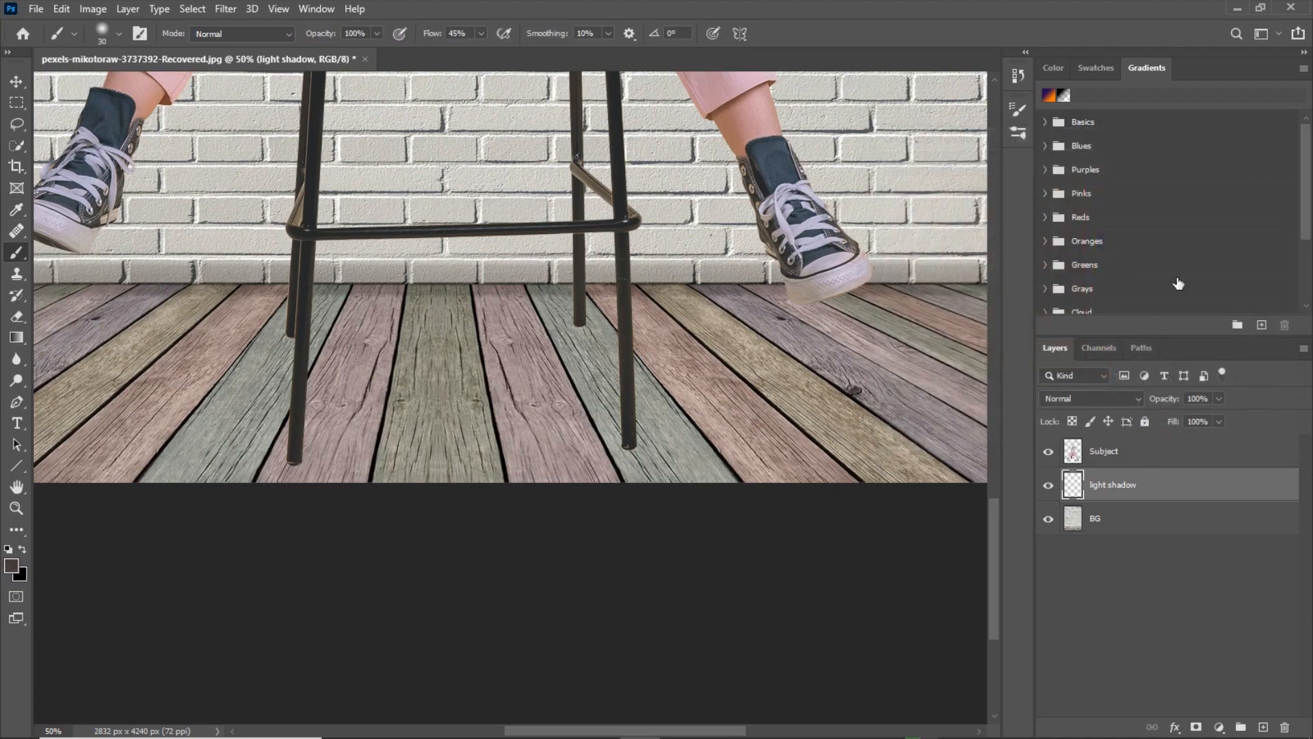
- Set the light shadow layer's blend mode to Multiply and darken the foreground color to #3b3332
left_click(1086, 401)
left_click(1073, 393)
left_click(12, 565)
left_click_drag(913, 324, 908, 332)
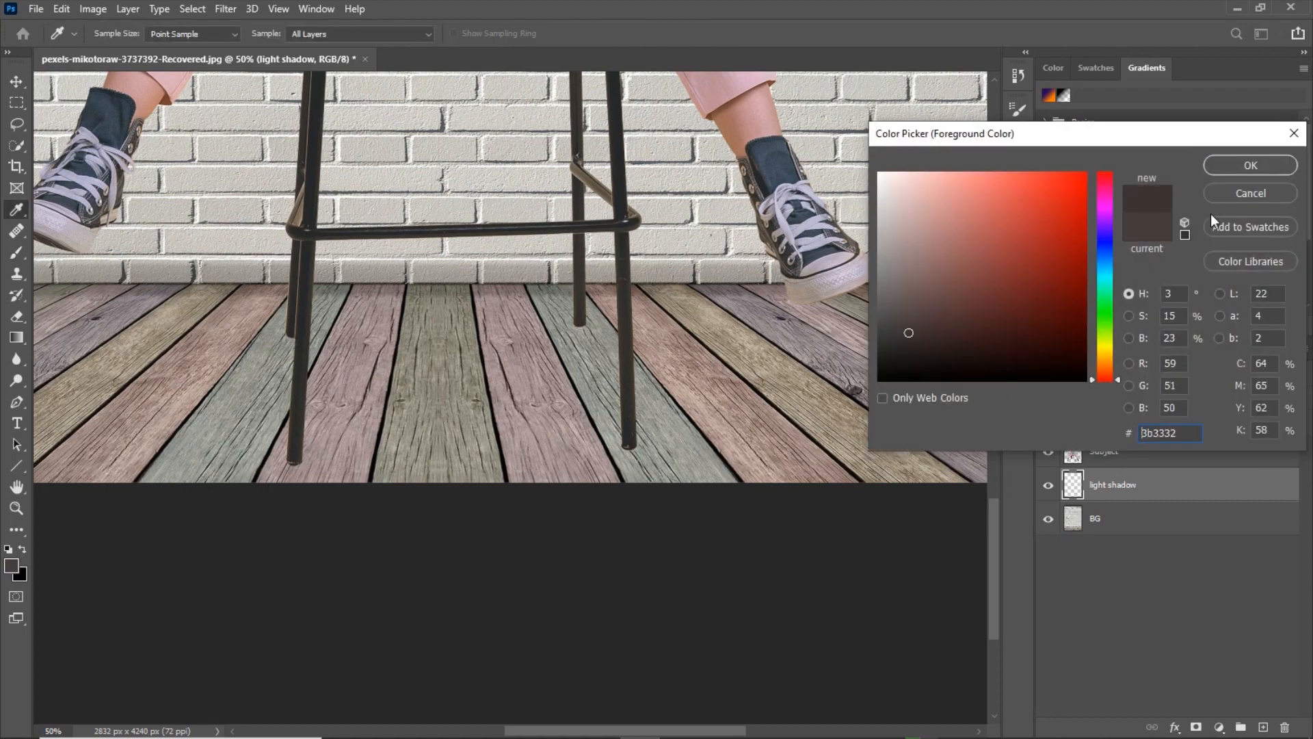
left_click(1226, 174)
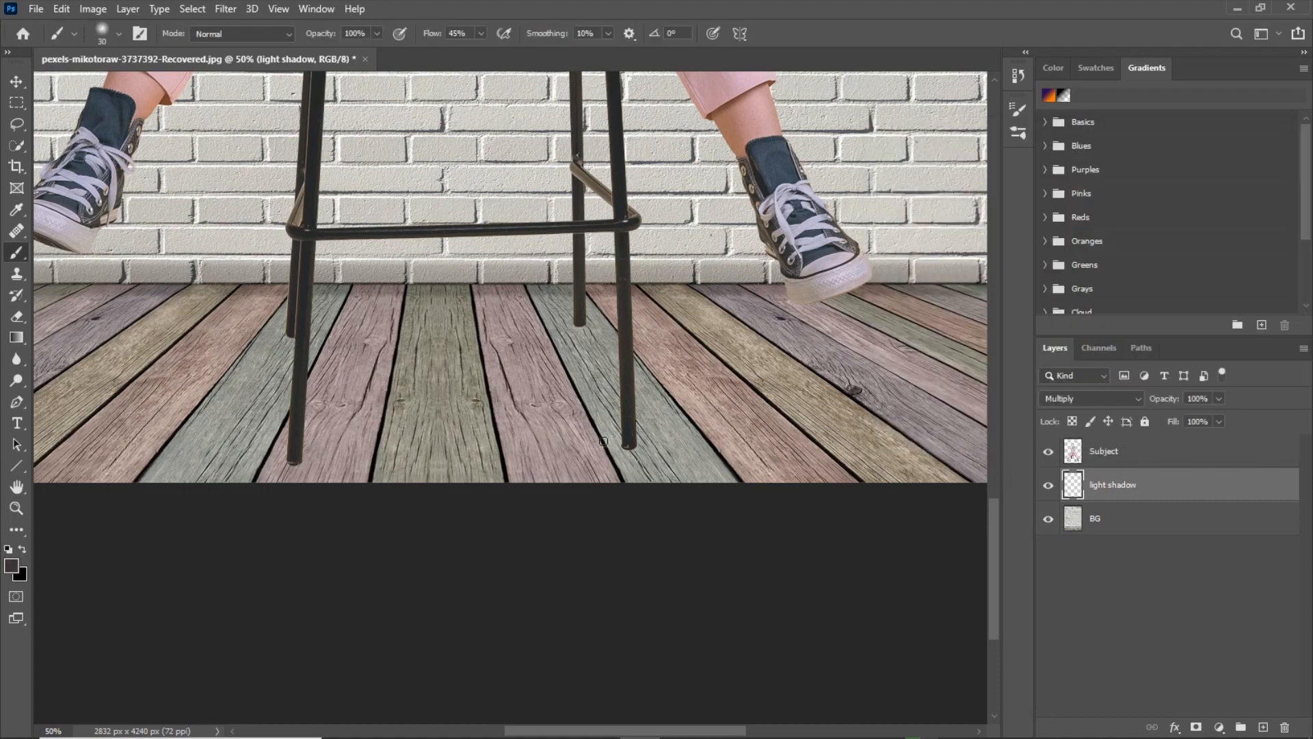
- Lower the brush flow to 2% and paint a first faint shadow on the floor between the front stool legs, ending at brush size 100
right_click(470, 262)
left_click(579, 3)
left_click_drag(405, 38, 375, 43)
key("]")
key("]")
key("]")
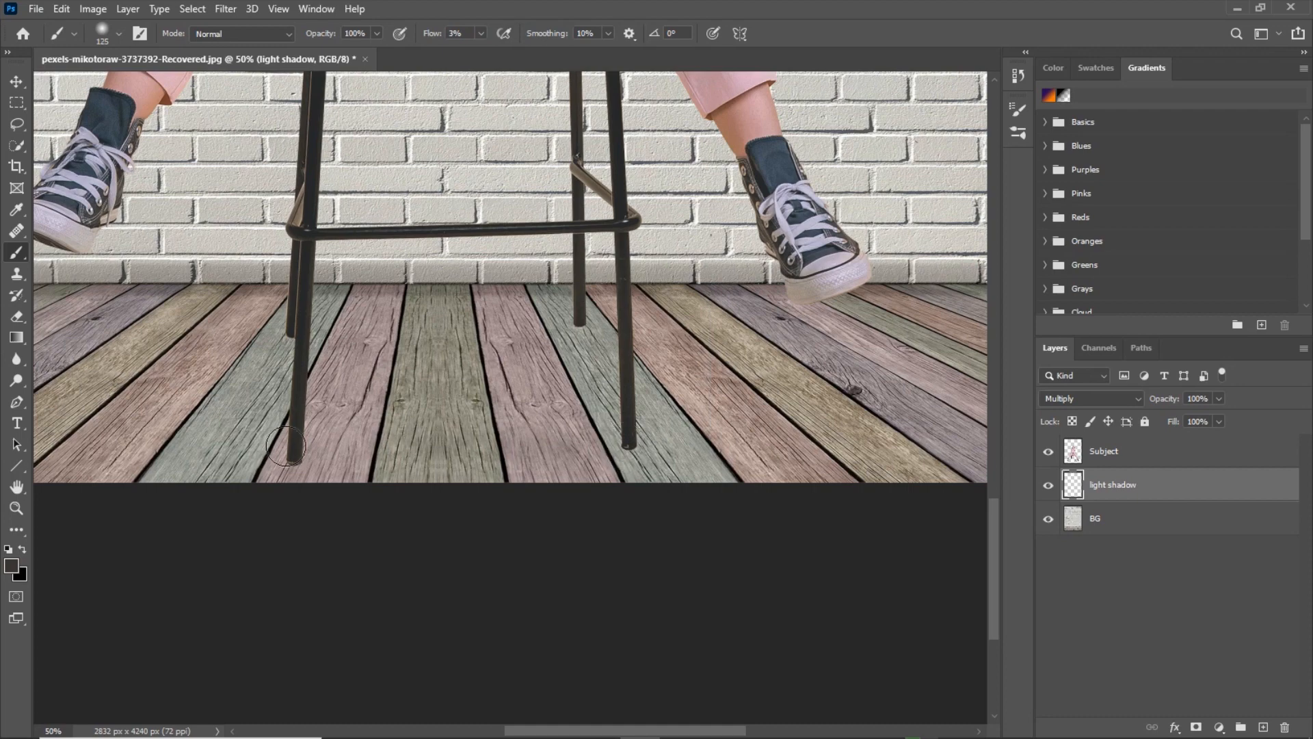
left_click_drag(427, 39, 422, 40)
key("bracketleft")
key("bracketleft")
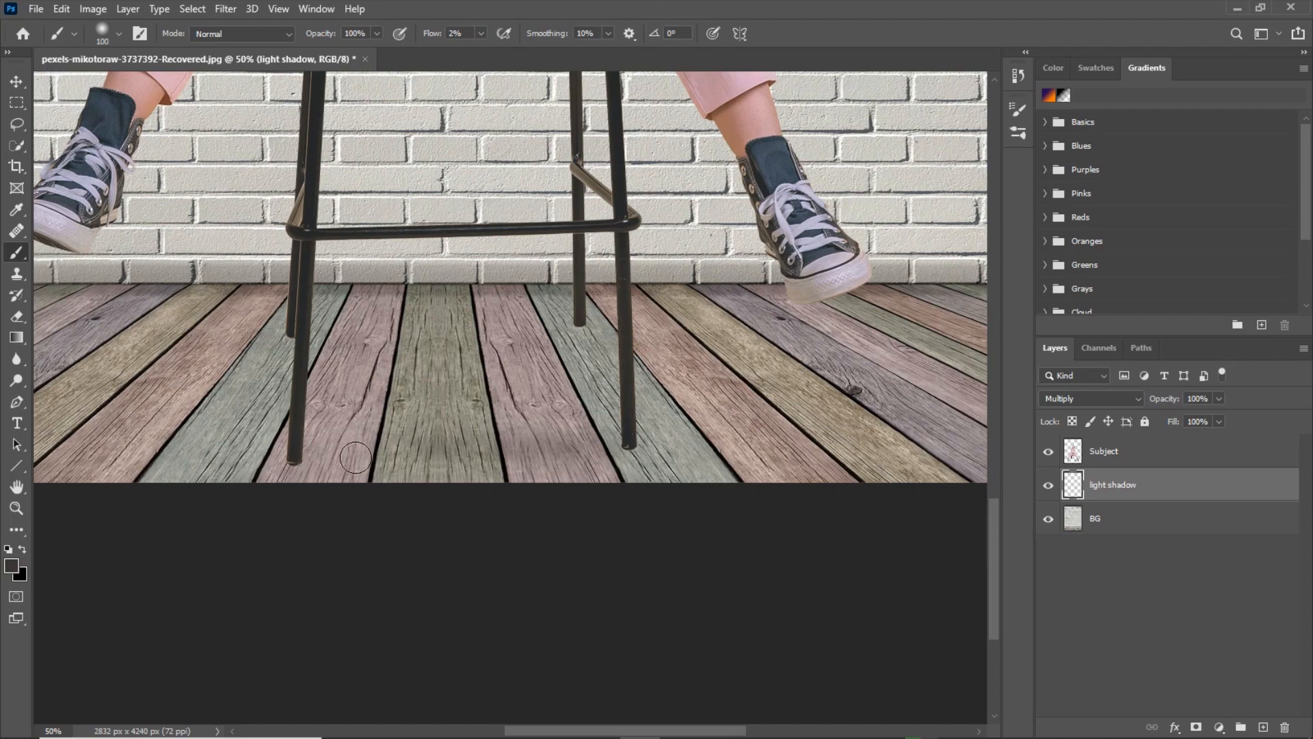
- Build up the light shadow on the floor between the front and rear stool legs with brush sizes from about 150 to 250
key("bracketright")
key("bracketright")
key("bracketright")
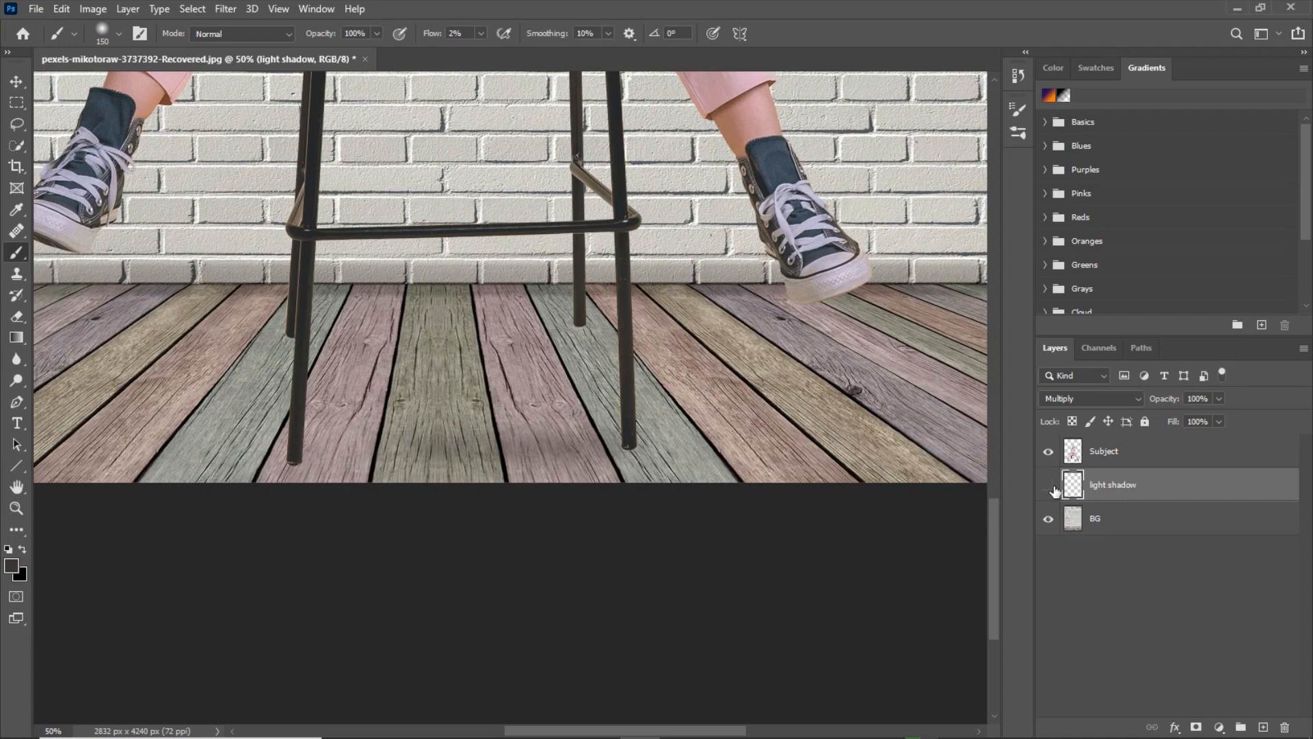
key("bracketleft")
key("bracketleft")
key("bracketleft")
key("bracketright")
key("bracketright")
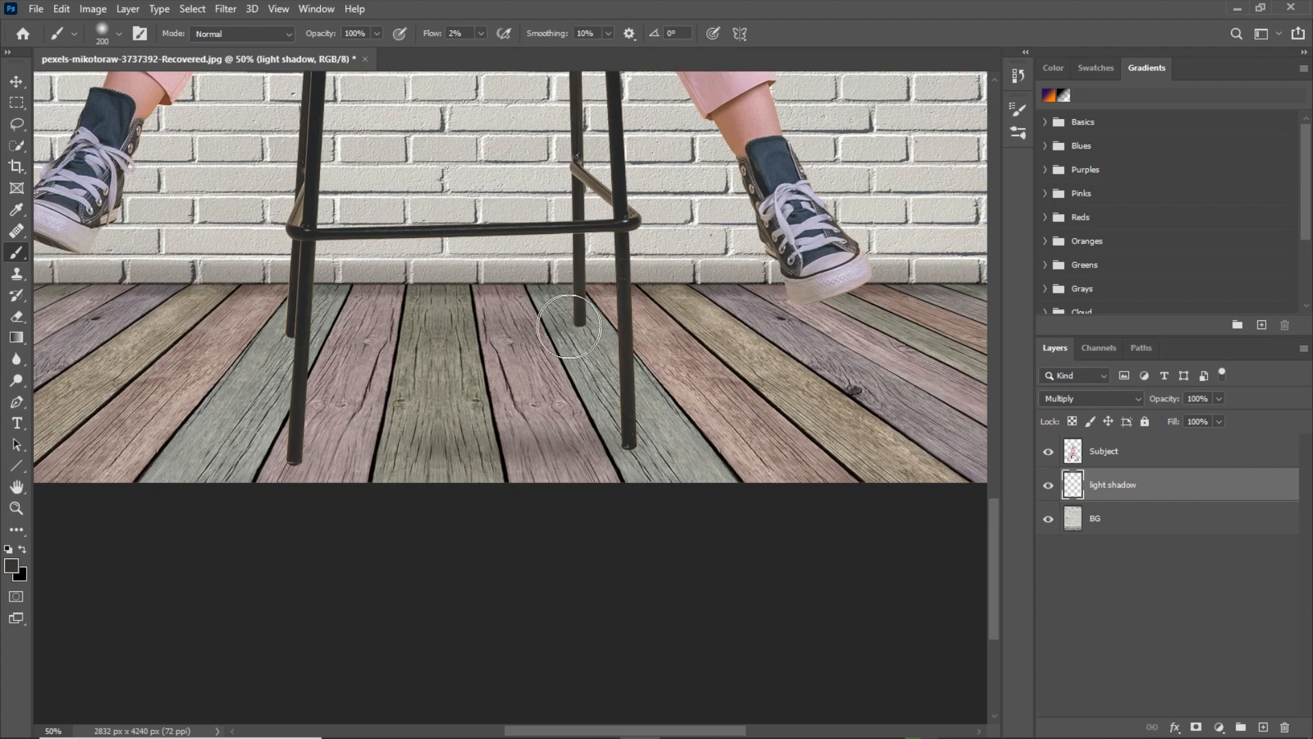
key("bracketright")
key("bracketright")
key("bracketright")
key("bracketright")
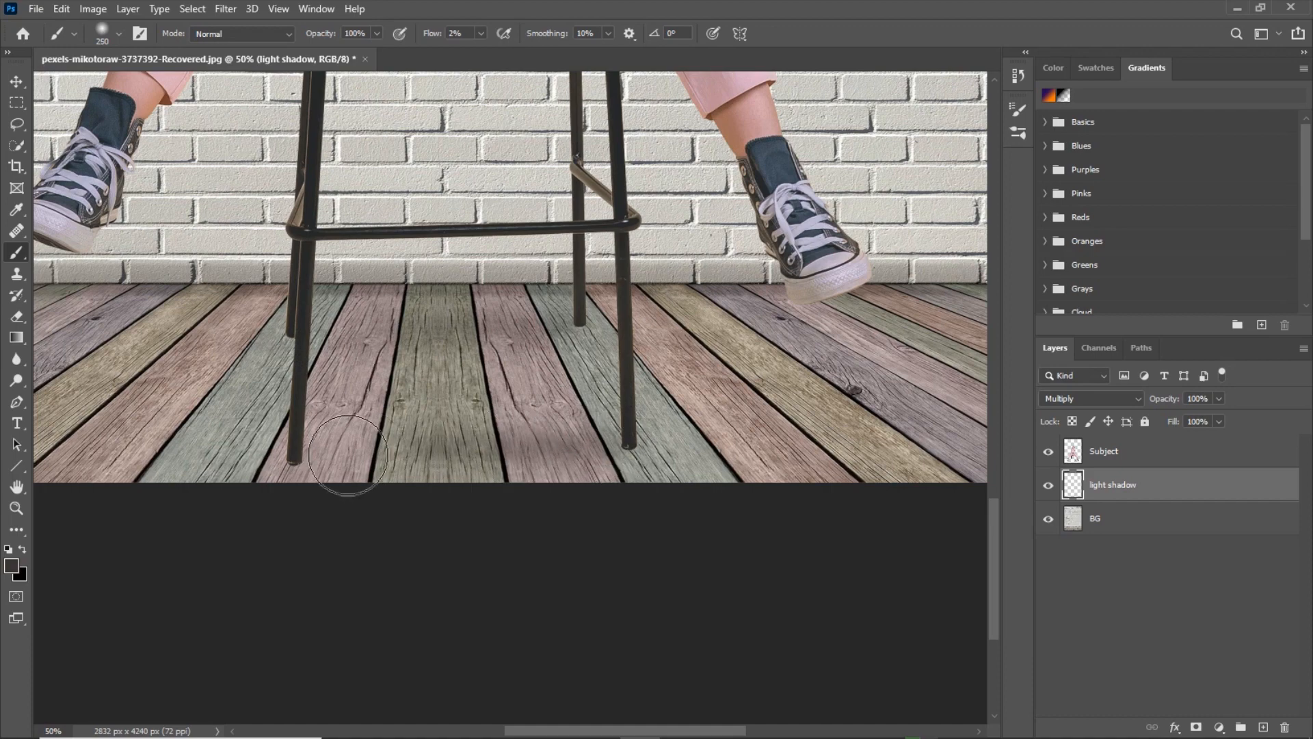
key("bracketleft")
key("bracketleft")
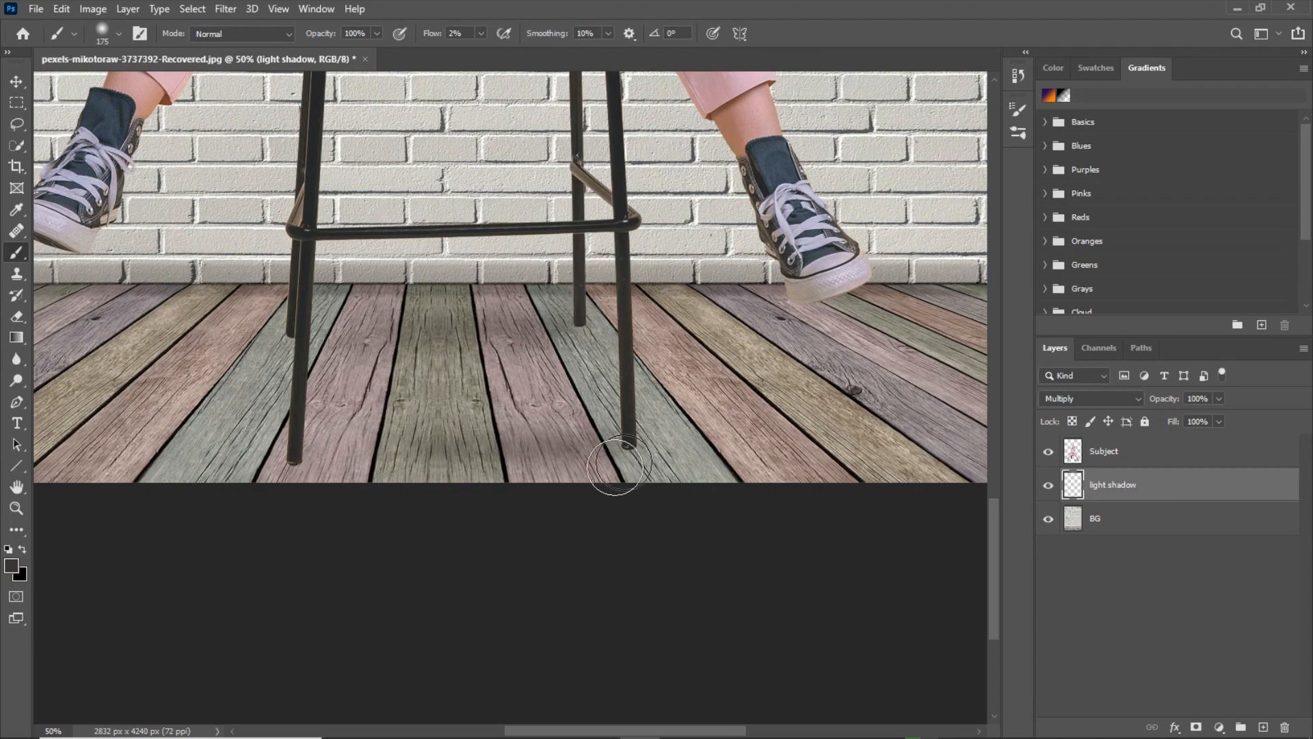
- Compare the floor with and without the light shadow layer
left_click(1049, 486)
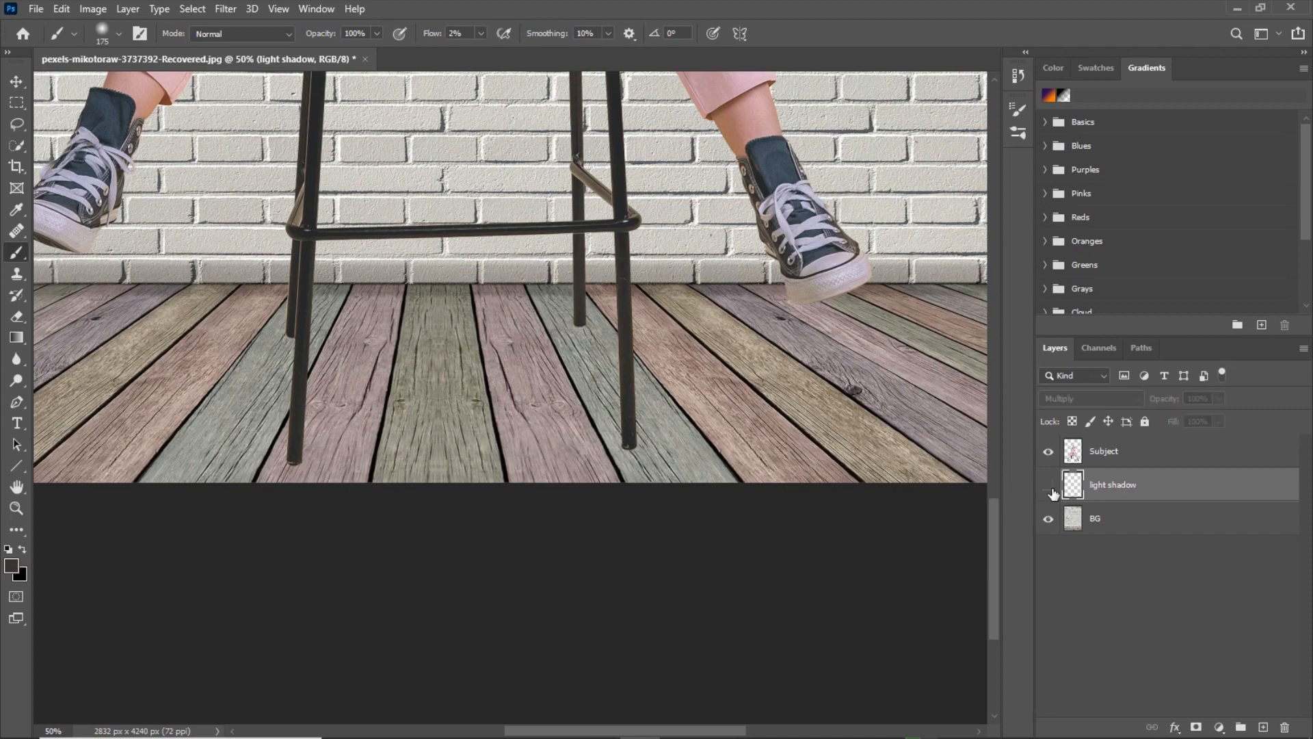
left_click(1049, 486)
key("ctrl+minus")
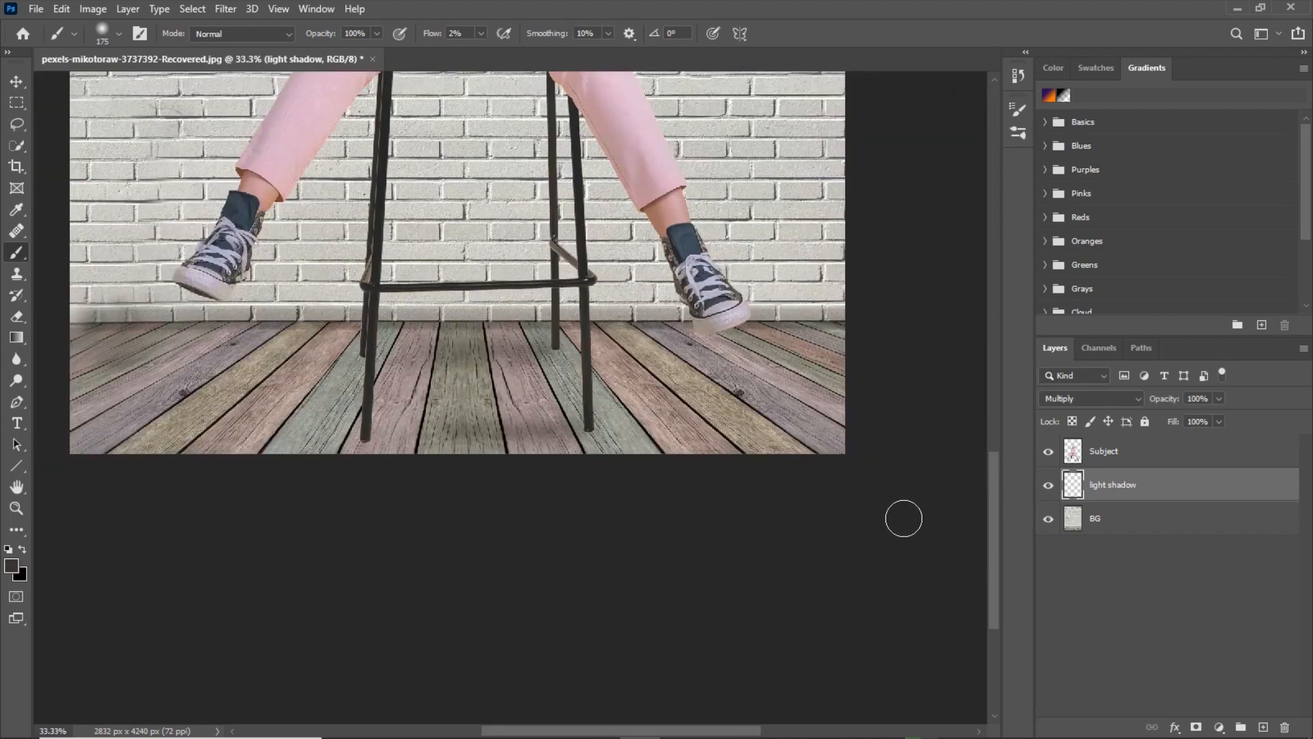
scroll(823, 553, "up", 5)
key("ctrl+plus")
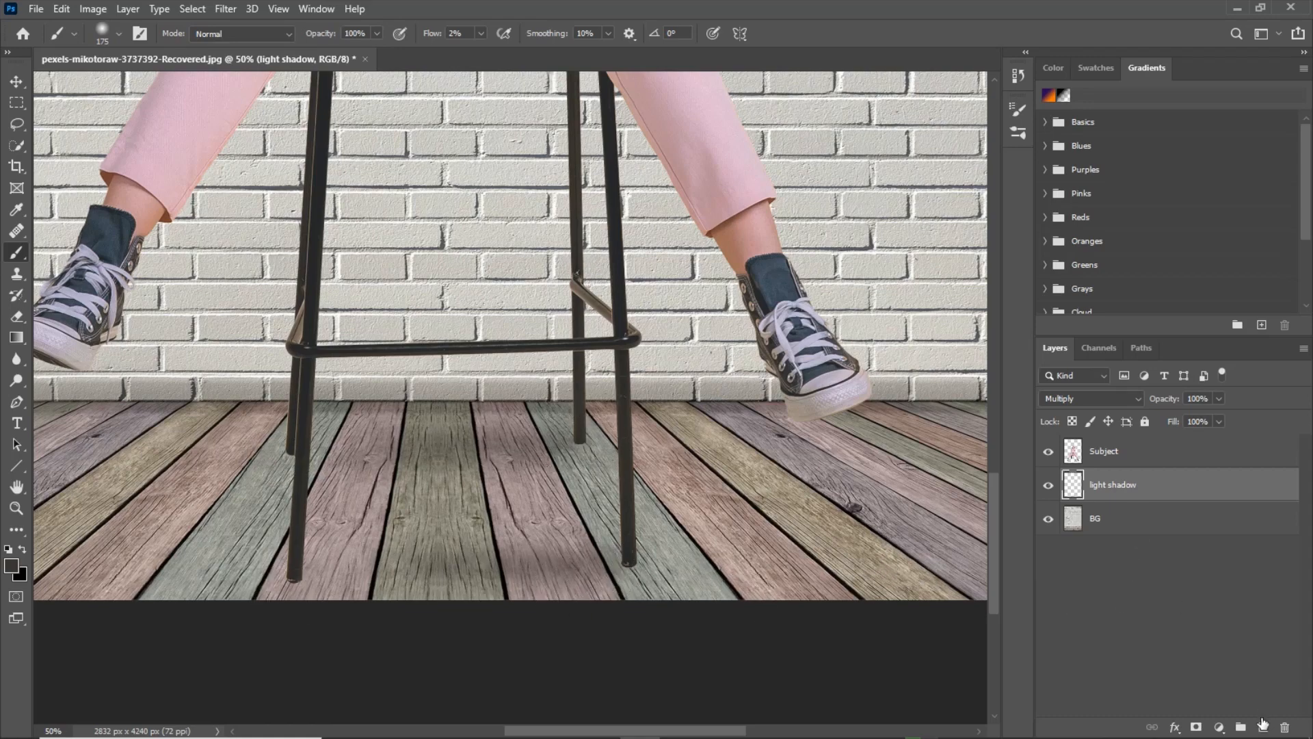
- Create a new layer above the light shadow named "mid shadow" and set its blend mode to Multiply
left_click(1263, 726)
double_click(1102, 485)
type("d")
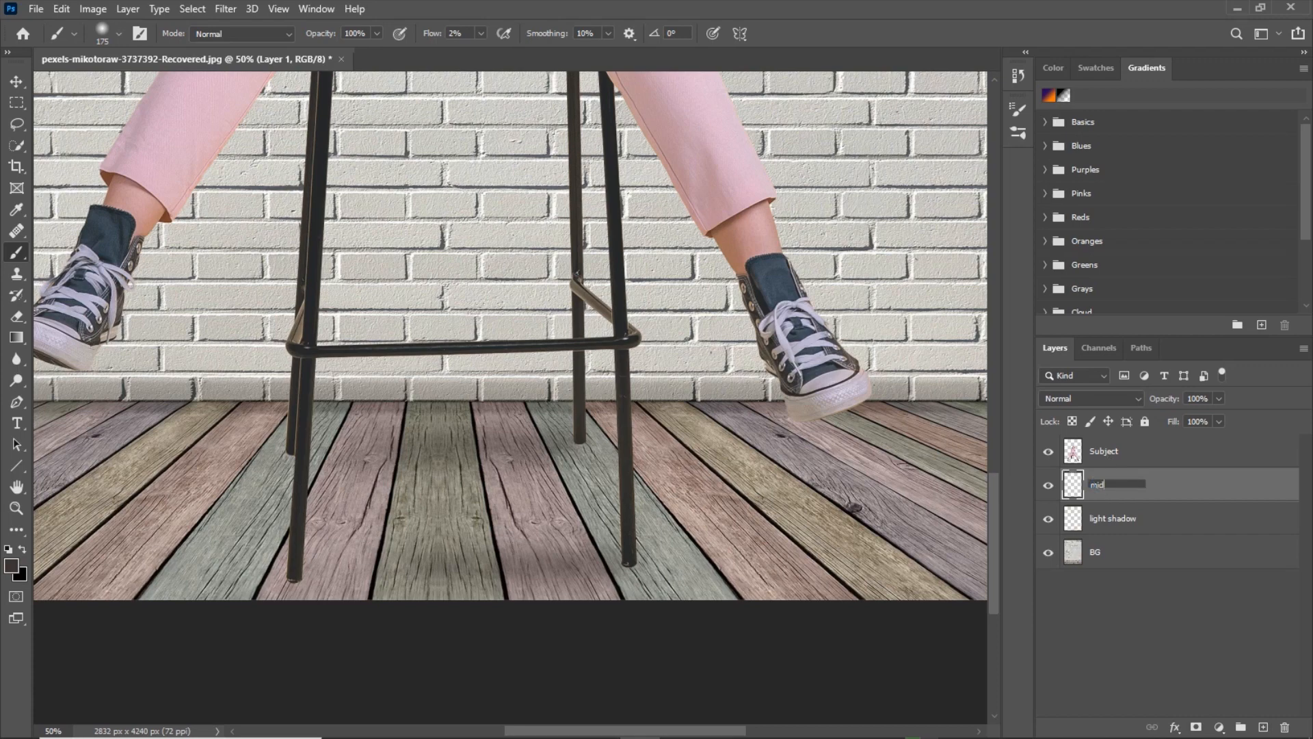
type("id shadow")
key("Return")
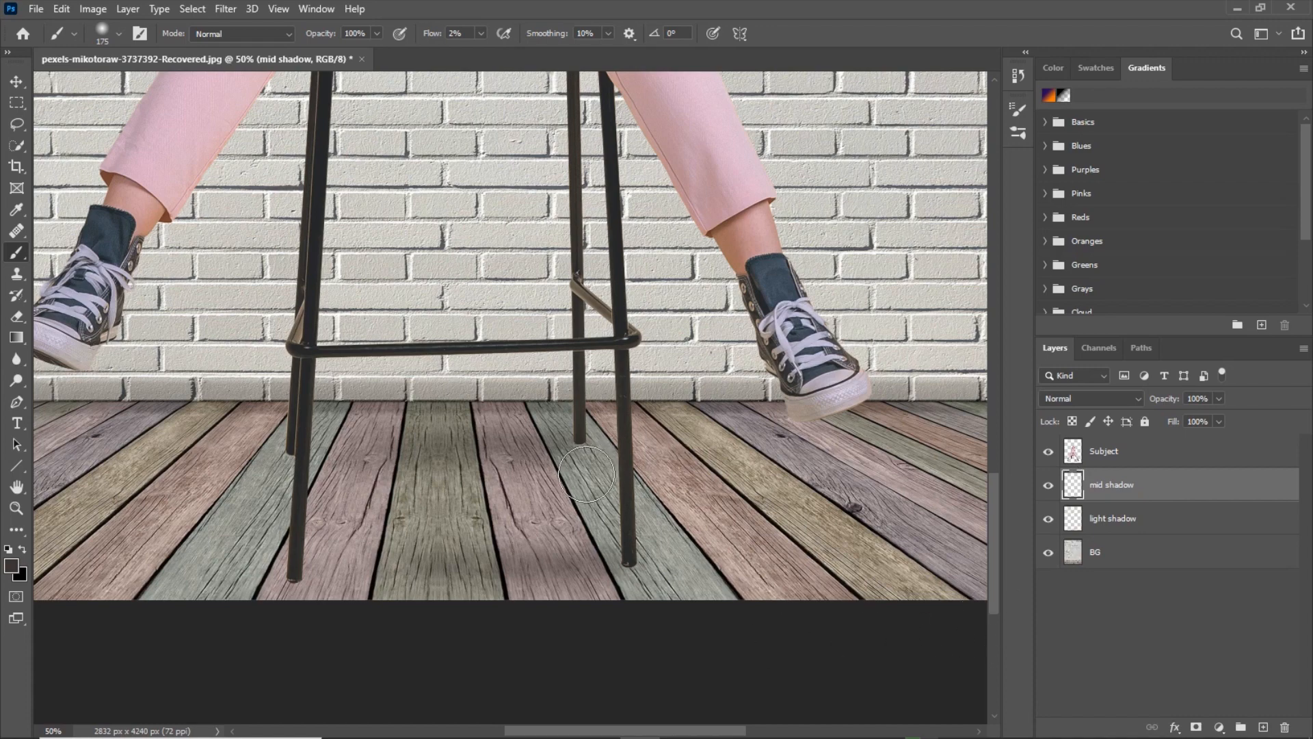
left_click(1061, 402)
left_click(1056, 399)
- Paint narrower, darker mid shadow bands between the rear and the front stool legs with a smaller brush of about 100
key("ctrl+plus")
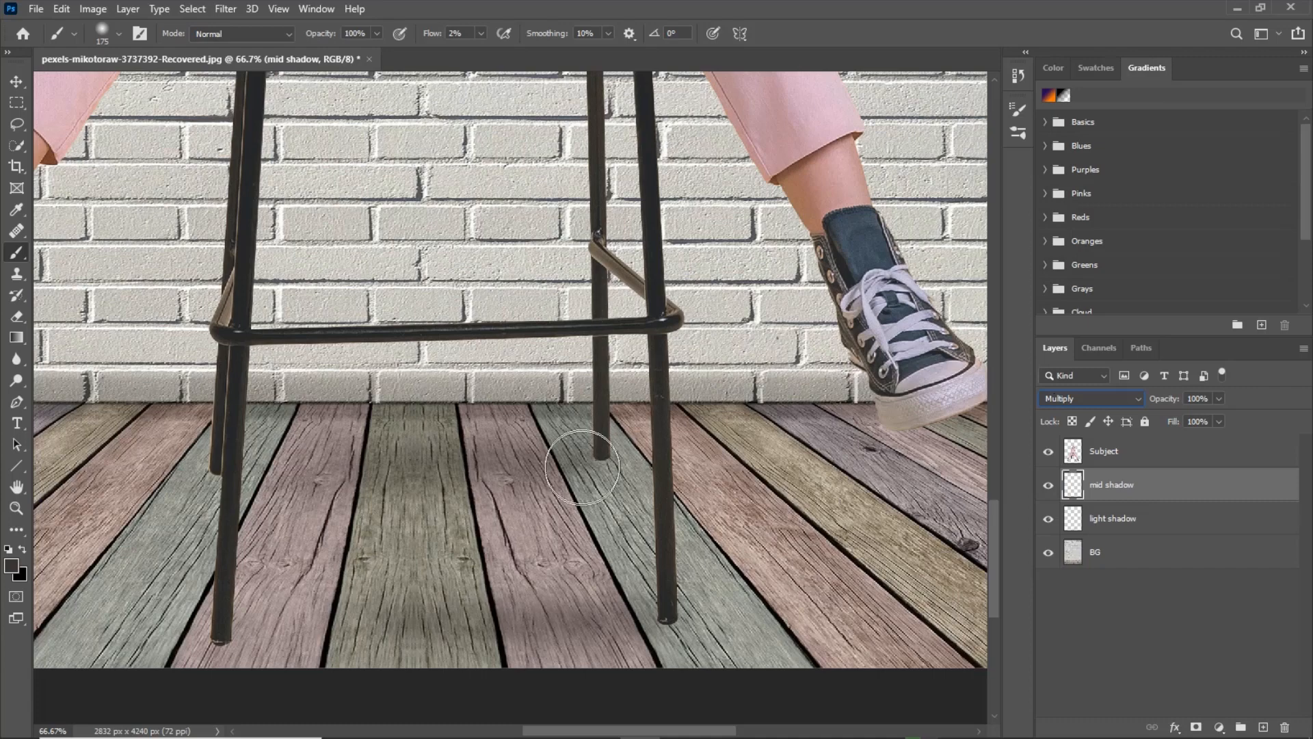
right_click(586, 454)
left_click_drag(739, 498, 708, 497)
key("Return")
key("bracketleft")
key("bracketleft")
key("bracketleft")
key("bracketleft")
left_click_drag(653, 448, 340, 483)
mouse_move(652, 625)
left_mouse_down()
mouse_move(634, 623)
mouse_move(663, 616)
mouse_move(337, 639)
mouse_move(674, 611)
mouse_move(252, 635)
left_mouse_up()
key("]")
key("]")
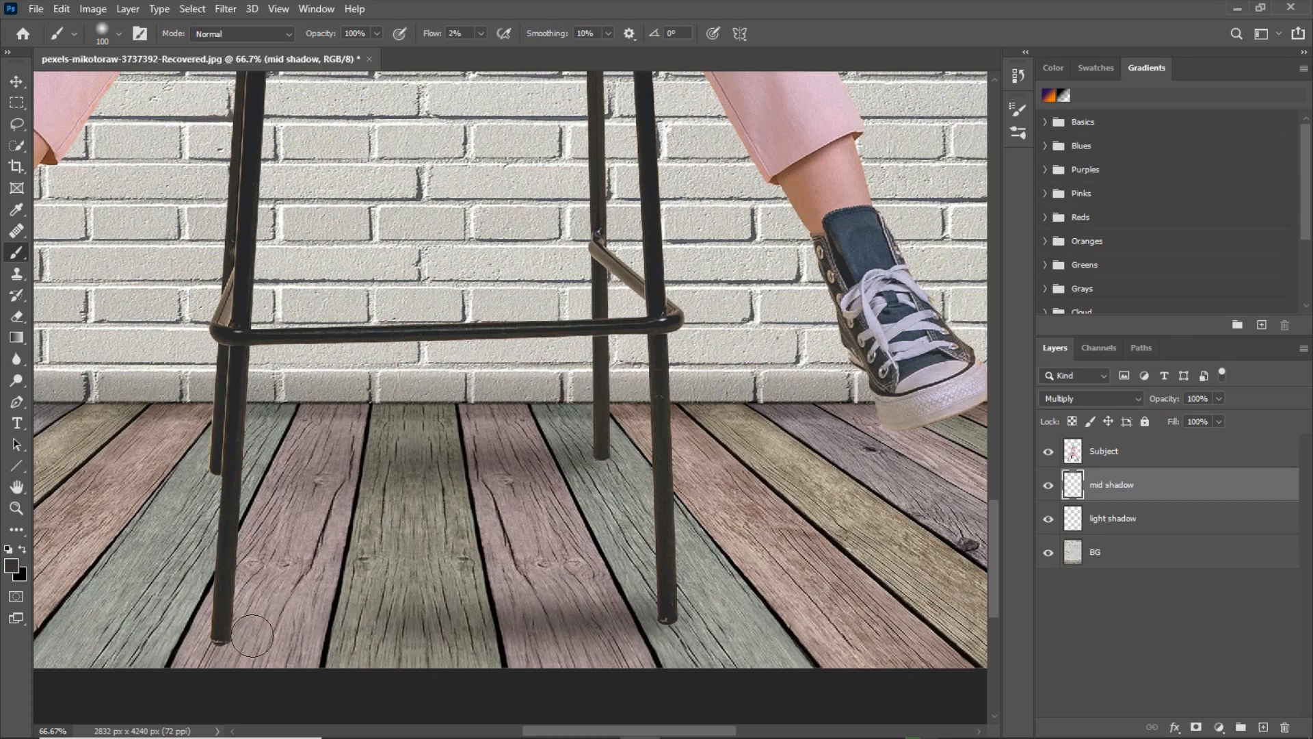
- Compare the floor with the shadow layers hidden and shown, and refine the mid shadow with a brush of up to 80
left_click(1049, 485)
left_click(1049, 486)
left_click(1048, 519)
key("bracketleft")
key("bracketleft")
key("bracketleft")
key("bracketleft")
key("bracketright")
key("bracketright")
key("bracketright")
- Deepen and widen the shadow under the stool on the light shadow layer, enlarging the brush to 200
left_click(1080, 528)
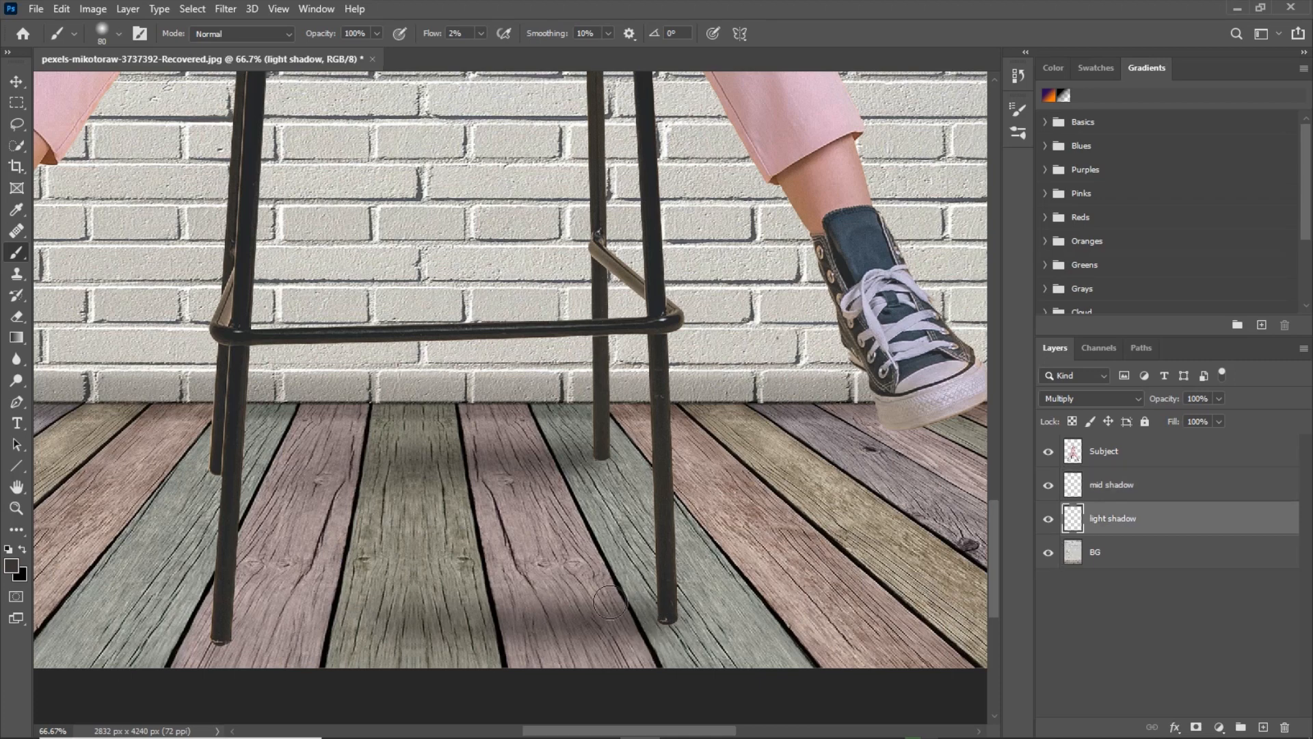
key("bracketright")
key("bracketright")
key("bracketright")
key("bracketright")
key("bracketright")
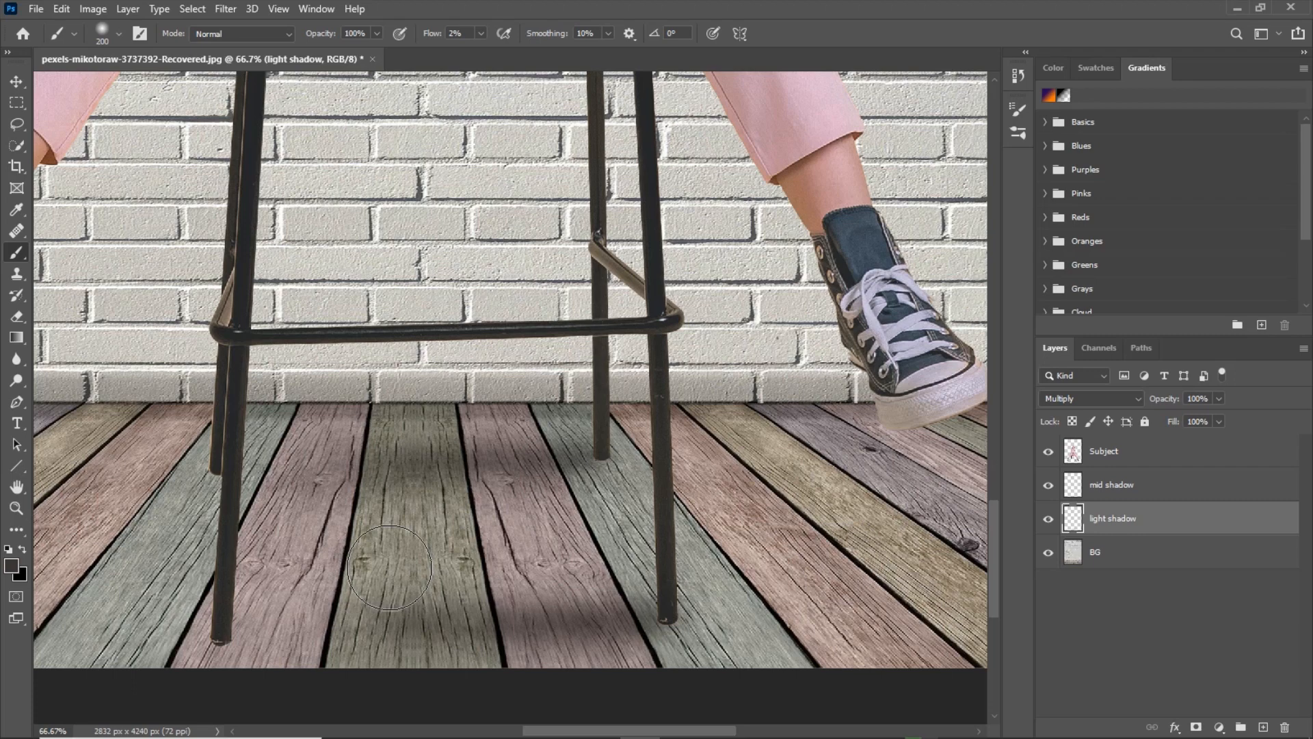
- Create a new layer above the mid shadow named "dark shadow" and set its blend mode to Multiply
left_click(1148, 489)
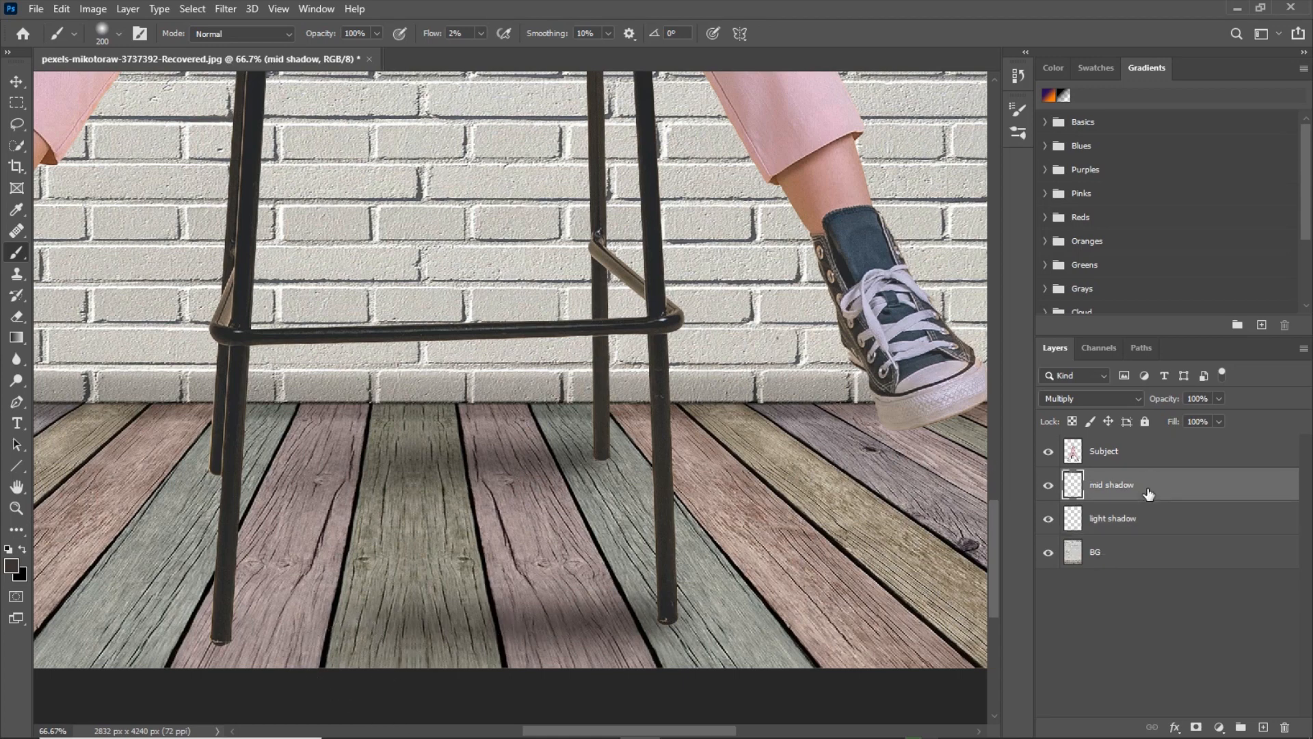
left_click(1265, 727)
double_click(1105, 485)
type("dark shadow")
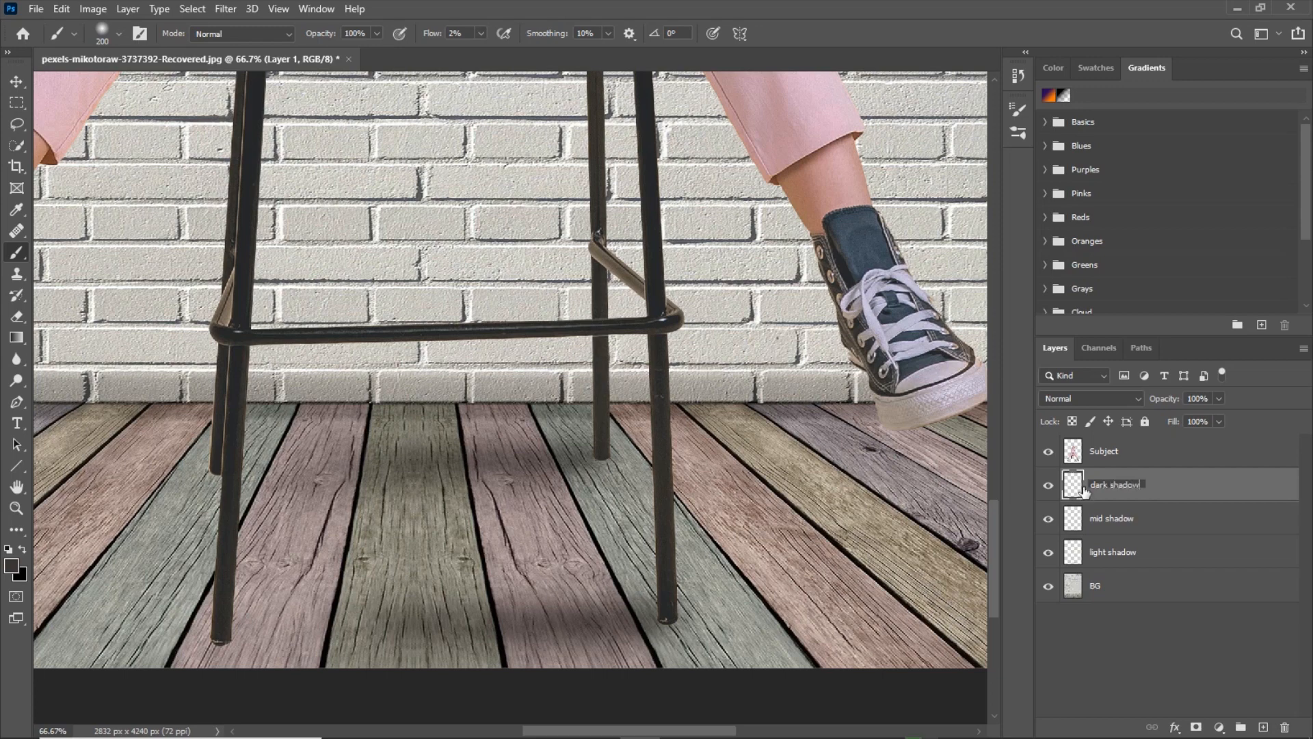
key("Return")
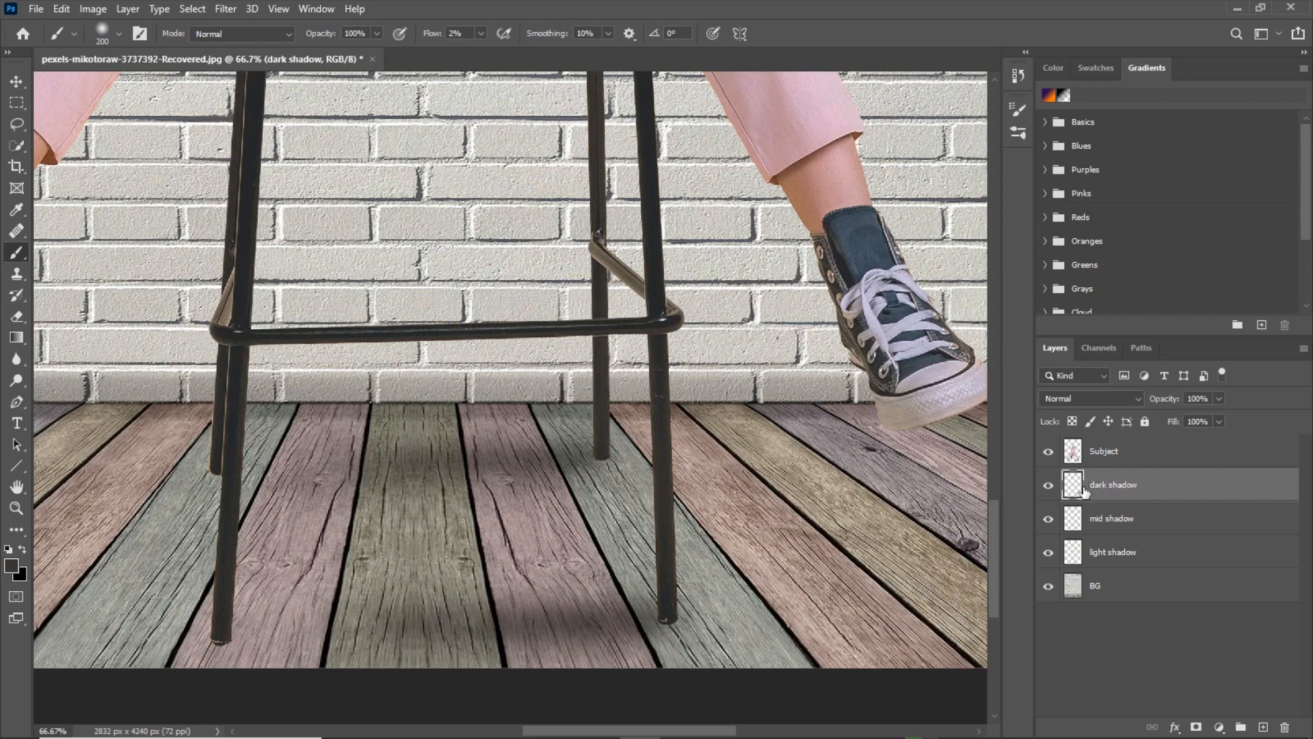
left_click(1057, 400)
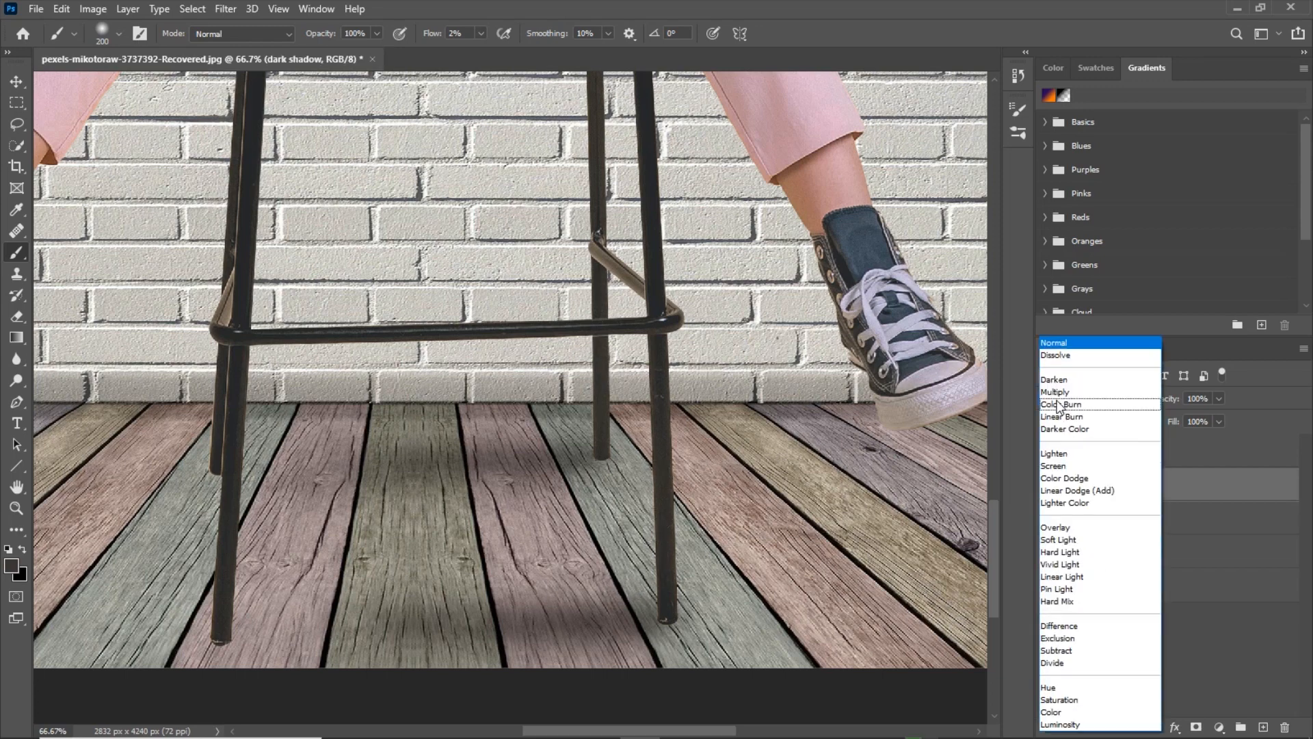
left_click(1058, 387)
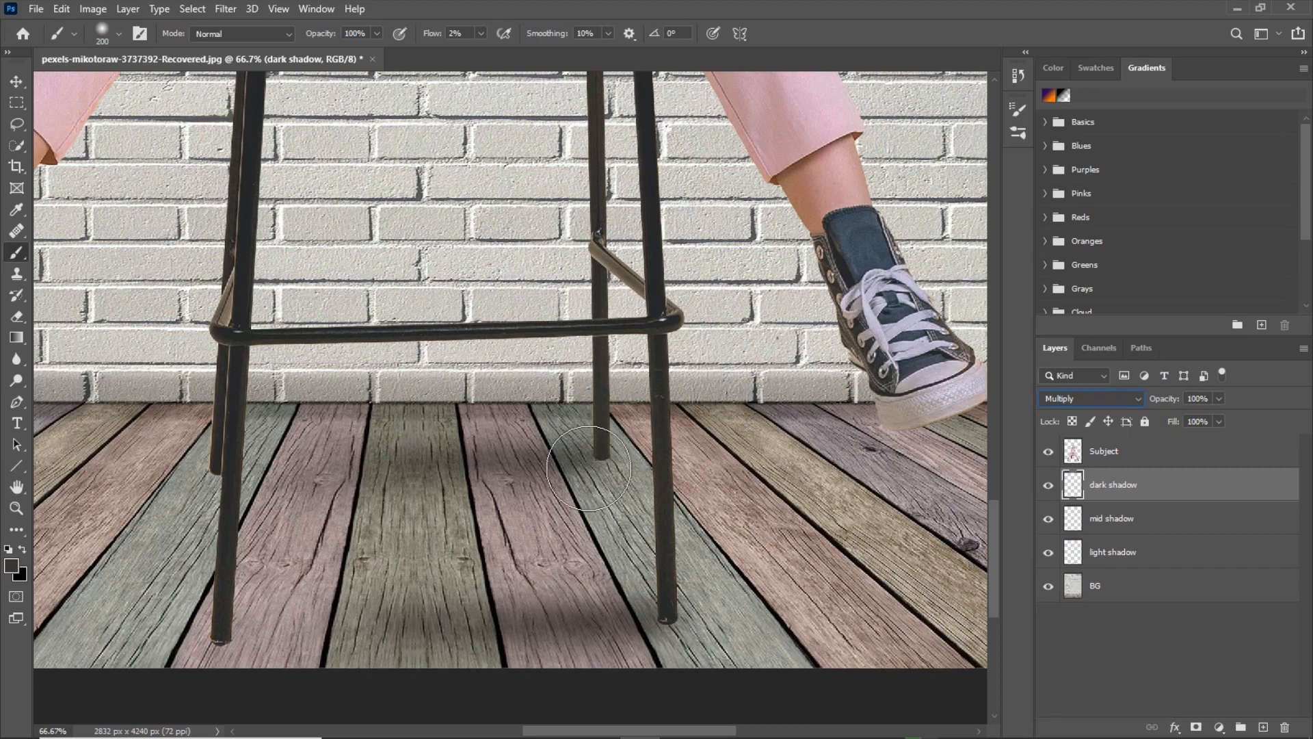
- Paint a narrow dark shadow extending inward from the foot of the right rear stool leg with a brush of about 35
right_click(594, 463)
left_click(712, 507)
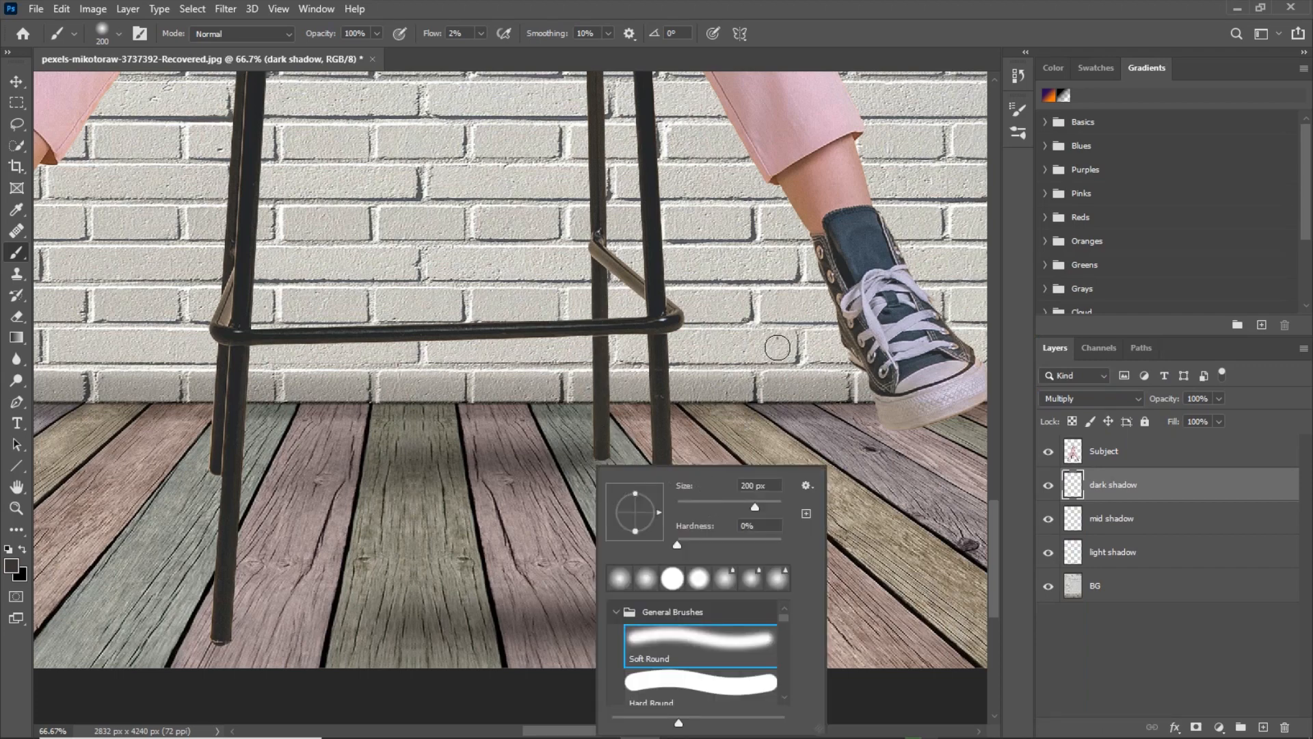
key("Return")
key("ctrl+plus")
key("bracketleft")
key("bracketleft")
key("bracketleft")
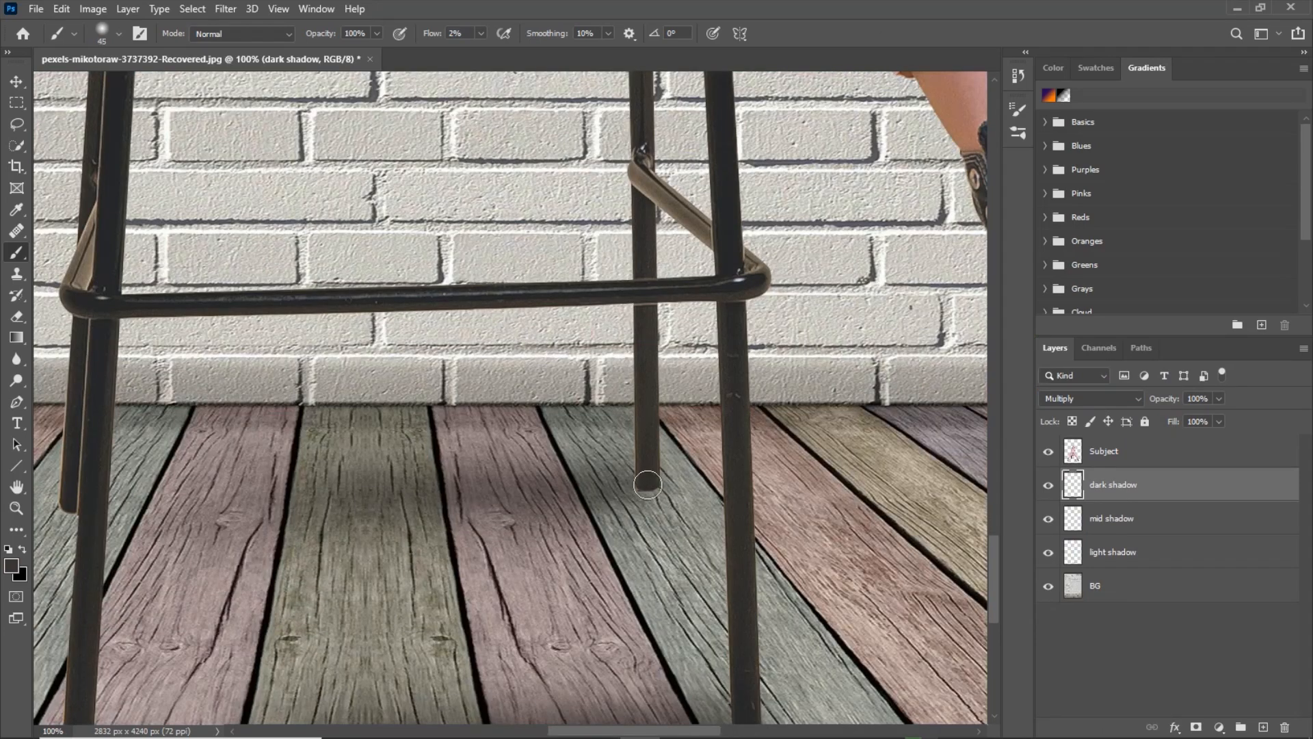
key("bracketleft")
key("bracketleft")
key("bracketright")
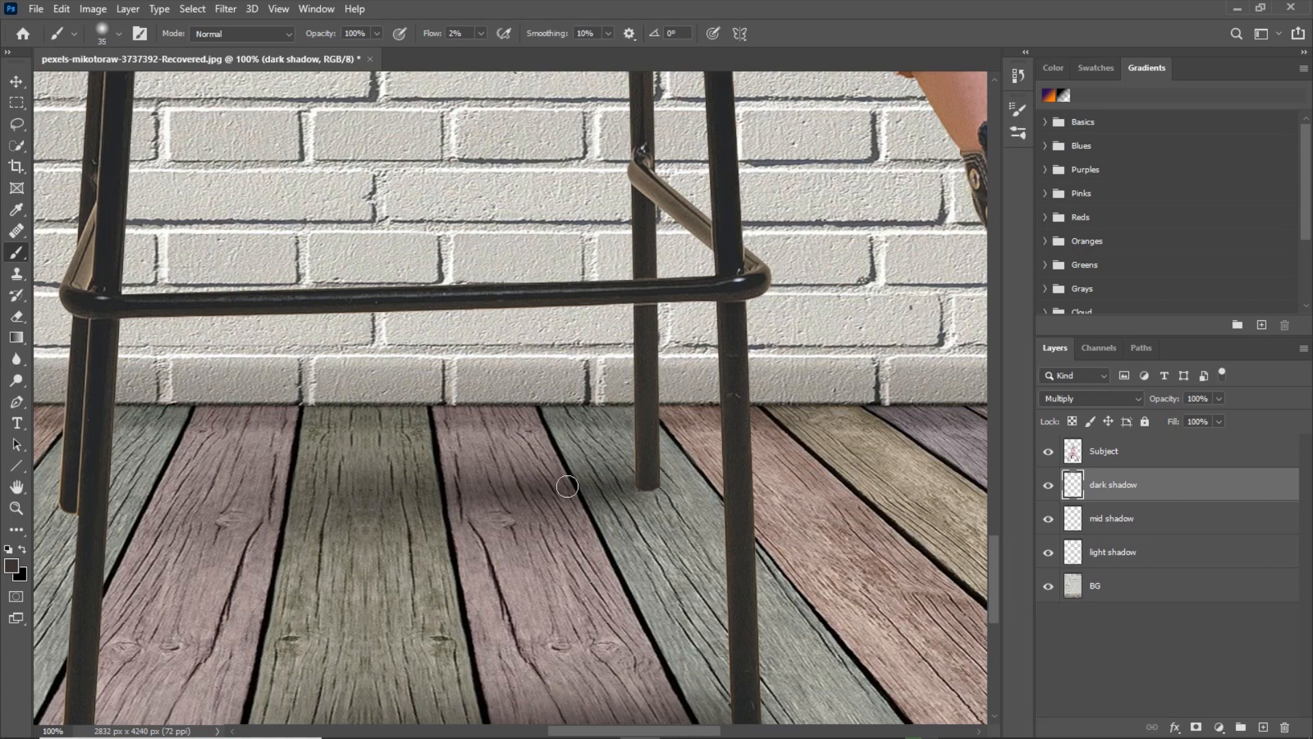
key("bracketleft")
key("bracketright")
- Paint a dark shadow band inward from the foot of the right front stool leg with a brush of about 25 to 30
mouse_move(464, 474)
left_mouse_down()
mouse_move(380, 218)
mouse_move(397, 218)
left_mouse_up()
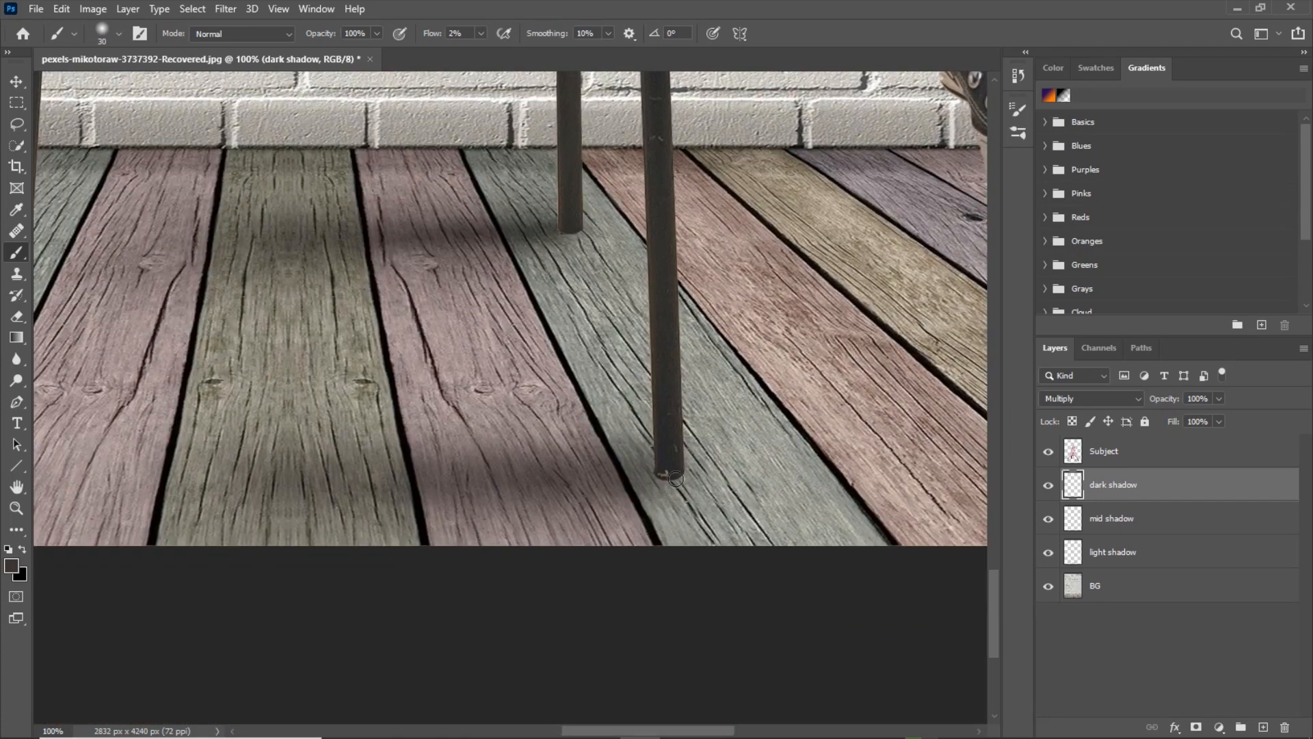
key("bracketright")
key("bracketright")
key("bracketleft")
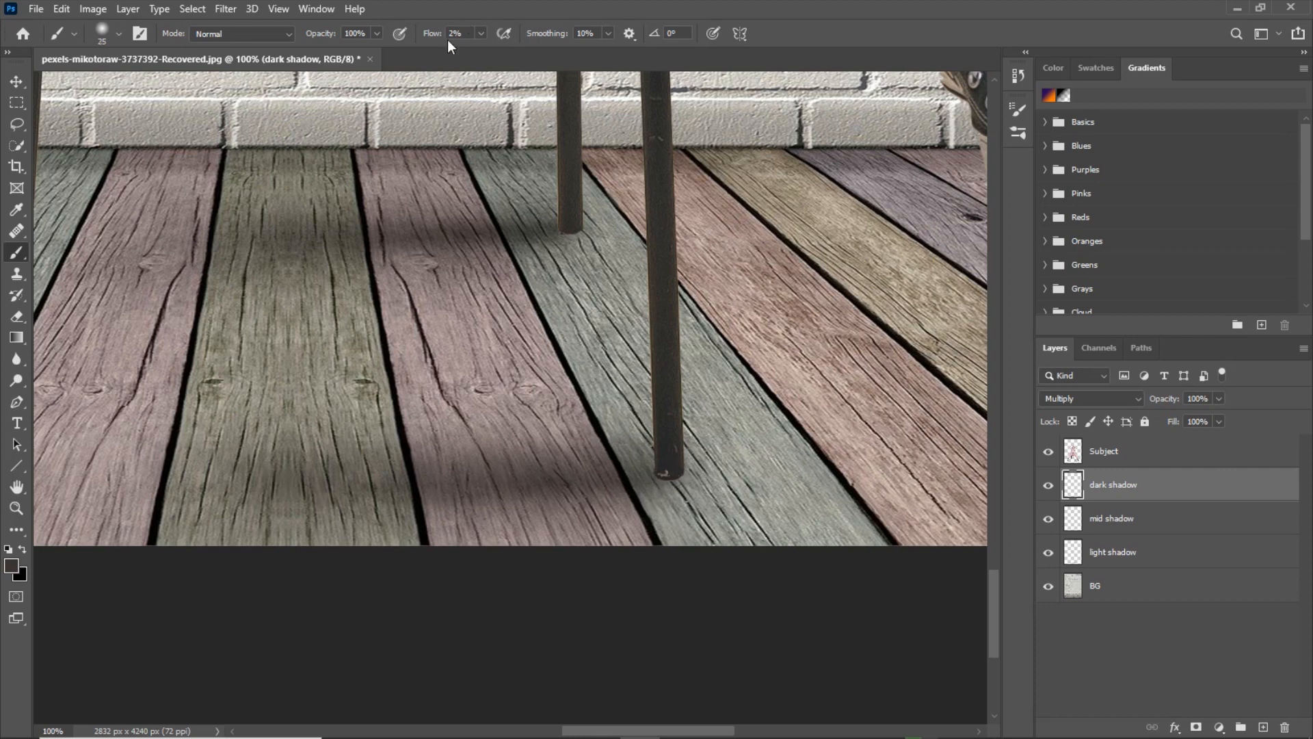
- Raise the brush flow to 4% and darken the shadow where the right stool legs touch the floor, using brush sizes from 10 to 35
key("Return")
key("Return")
key("bracketright")
key("bracketright")
key("bracketright")
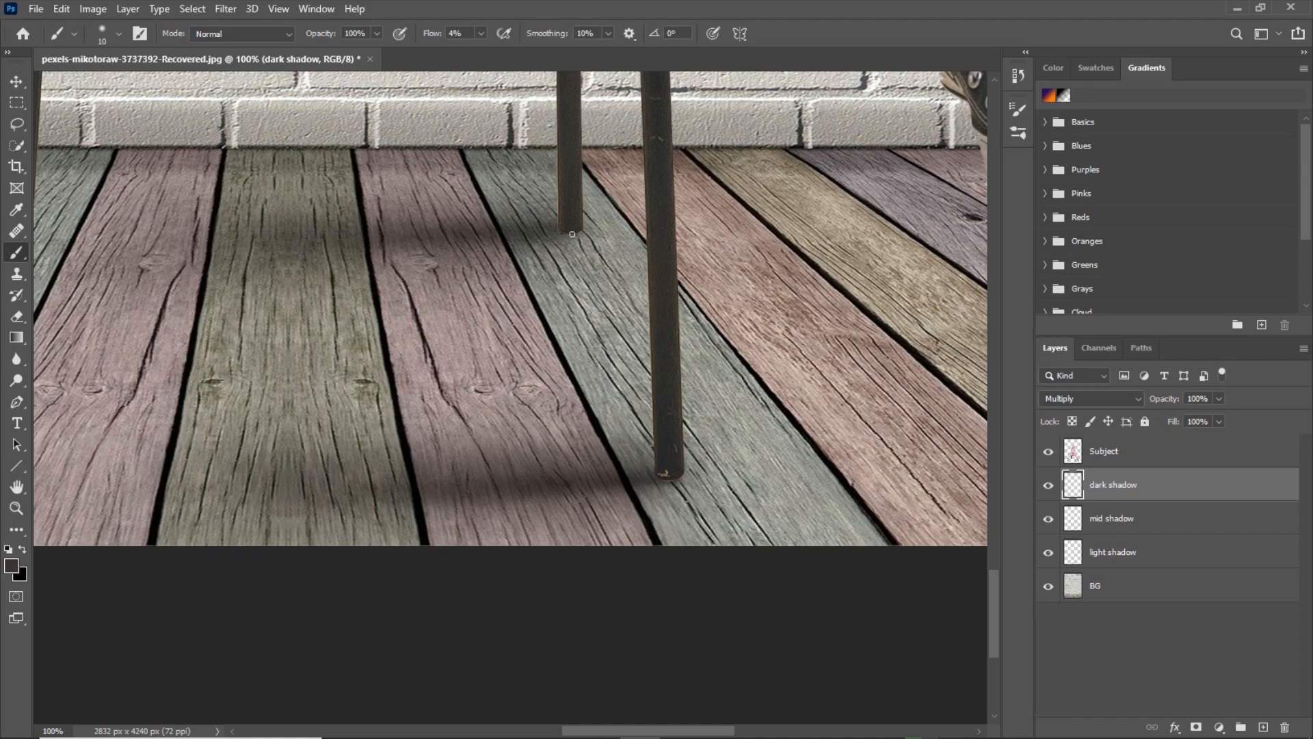
key("bracketright")
key("bracketright")
- Compare the floor under the stool with the dark shadow layer hidden and shown
key("ctrl+0")
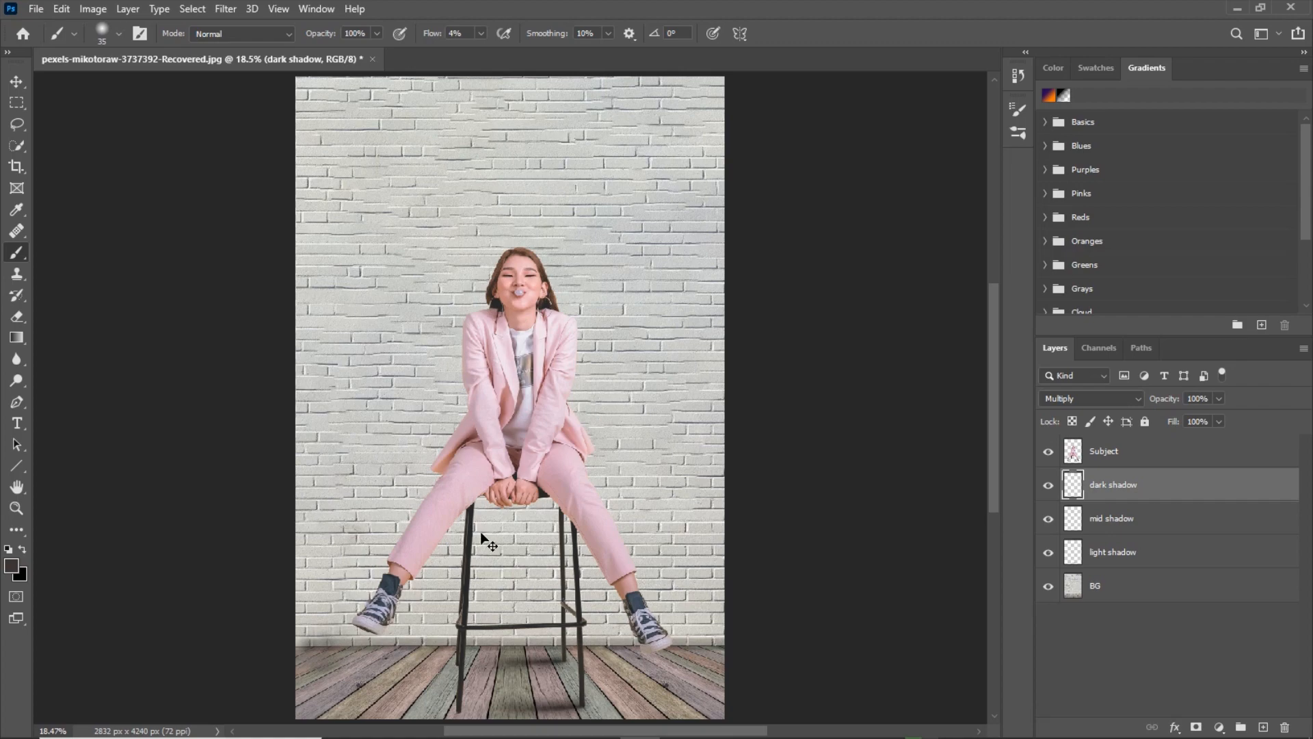
scroll(479, 532, "up", 3)
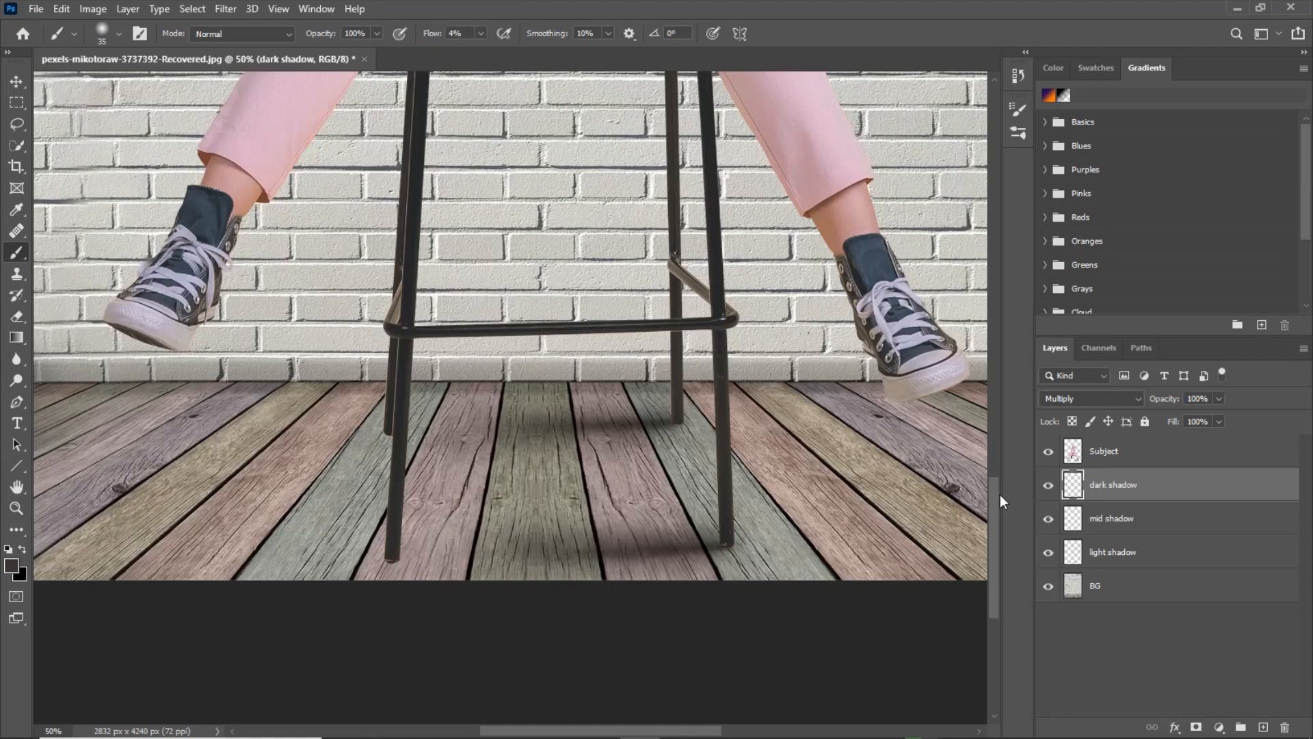
left_click(1049, 485)
left_click(1049, 486)
- Deepen the contact shadow at the foot of the right rear stool leg with a soft brush of 30 or smaller
scroll(651, 387, "up", 4)
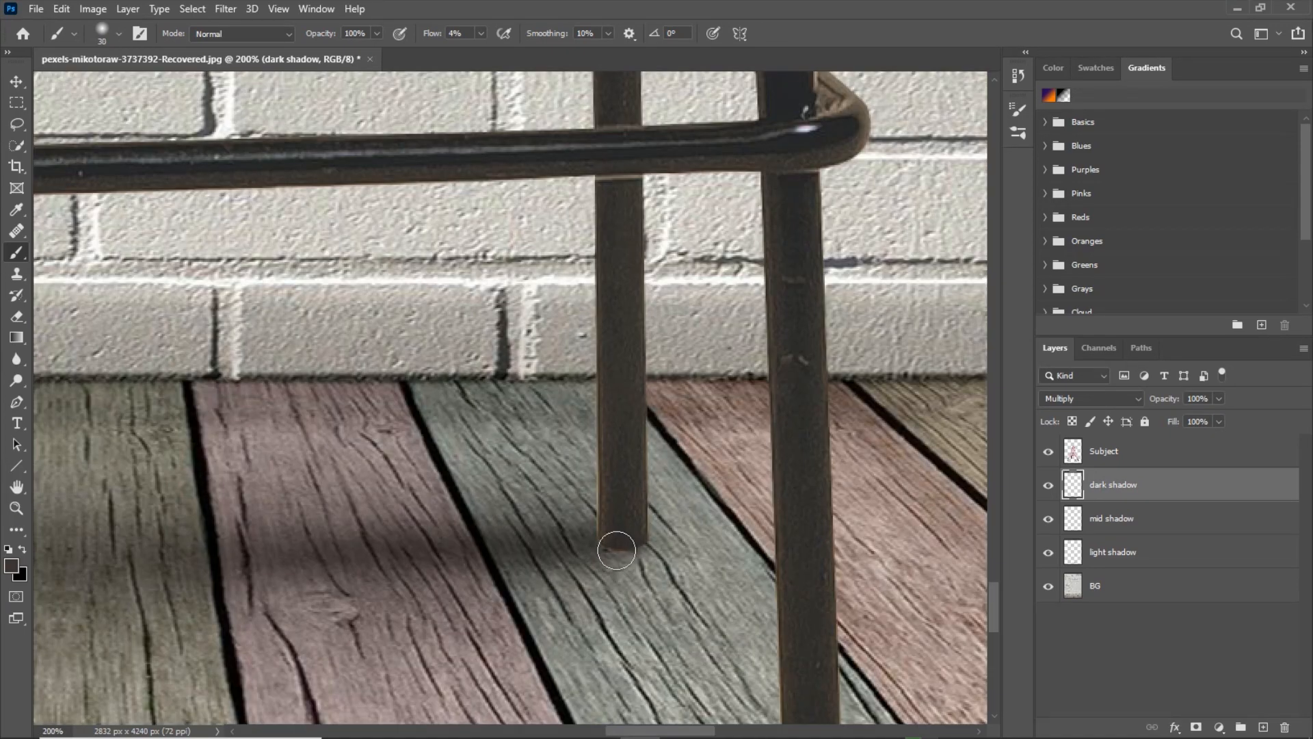
key("bracketleft")
key("bracketleft")
key("bracketleft")
key("bracketleft")
key("bracketleft")
key("bracketleft")
key("bracketleft")
- Deepen the dark shadow at the foot of the right front stool leg with a brush of about 25
scroll(595, 564, "down", 1)
key("bracketright")
key("bracketright")
key("bracketright")
left_click_drag(516, 551, 557, 308)
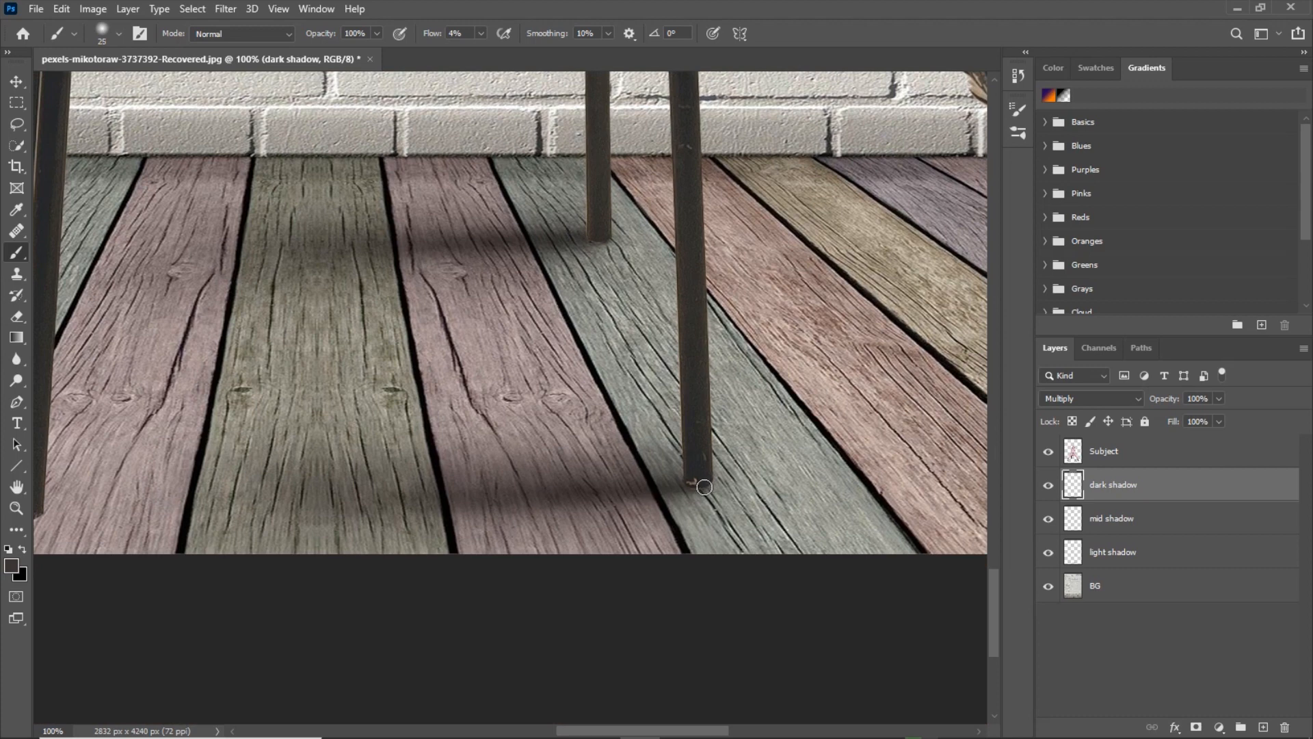
key("]")
key("]")
- Blend the shadow bands beside the rear and front right legs on the mid shadow layer with a brush of about 100
left_click(1103, 520)
key("]")
key("]")
key("]")
key("]")
key("]")
key("]")
key("]")
key("]")
key("]")
key("]")
left_click_drag(548, 366, 549, 444)
key("[")
key("[")
key("[")
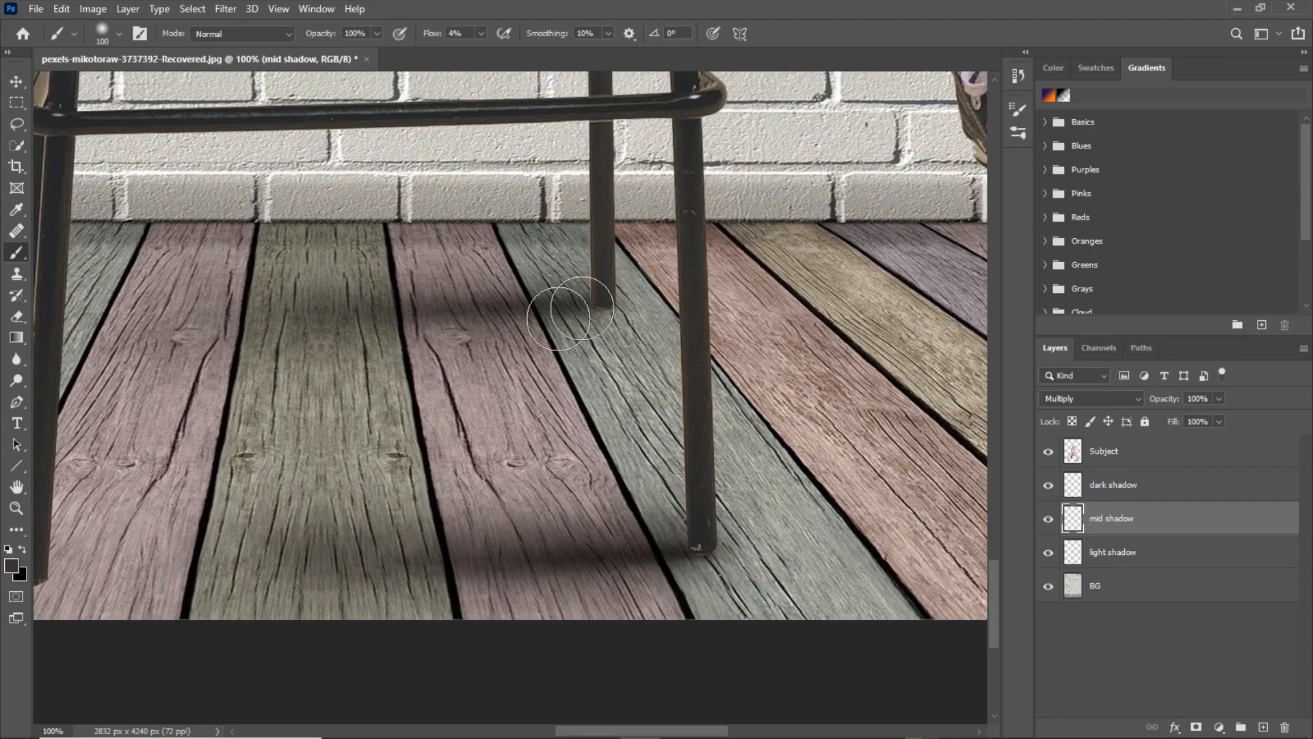
- Soften the floor shading under the stool on the light shadow layer with large brushes of 300 and 200
key("alt+bracketleft")
key("]")
key("]")
key("]")
key("]")
key("]")
key("]")
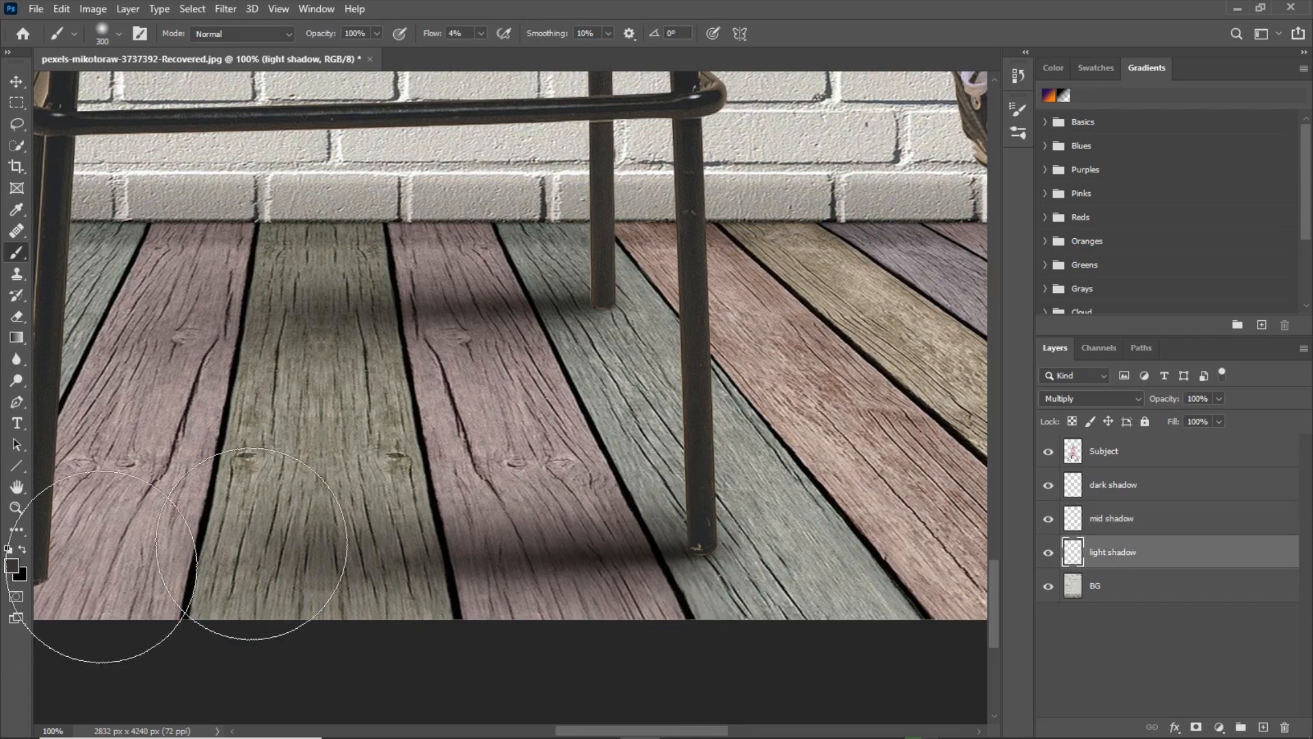
key("bracketleft")
key("bracketleft")
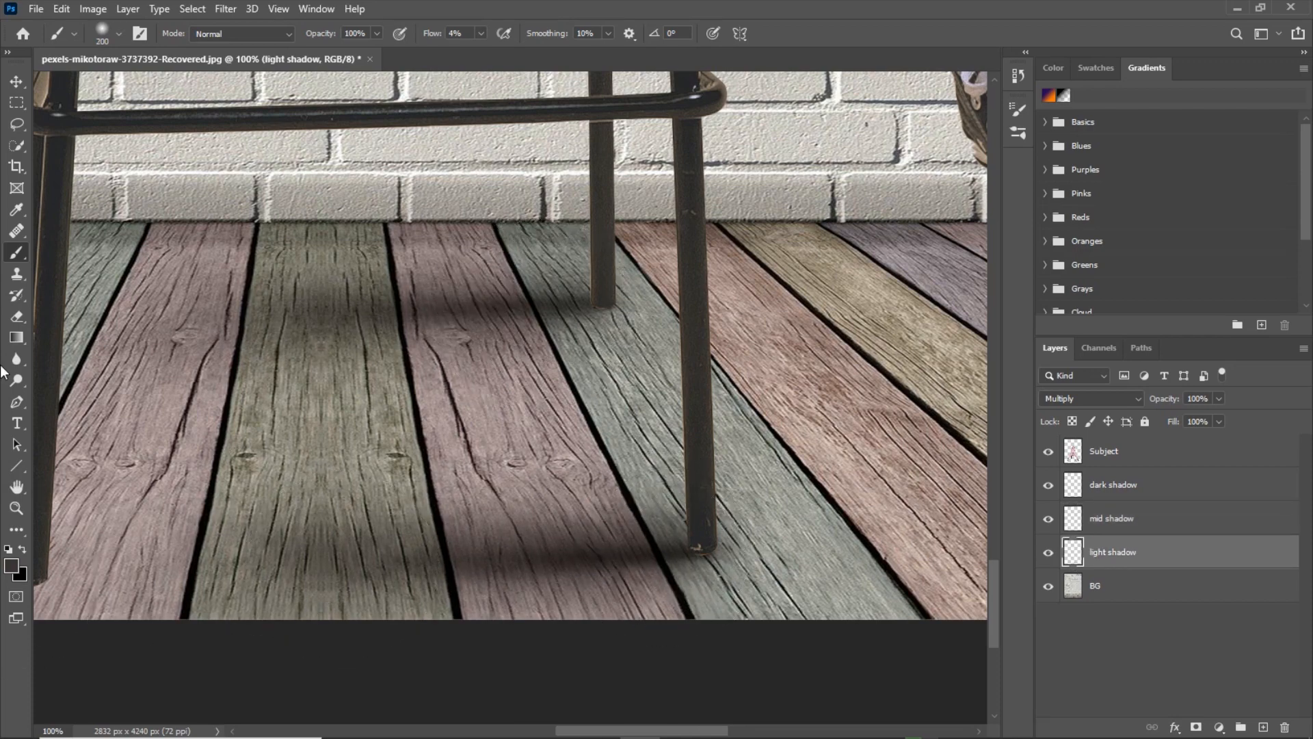
- Compare the whole image with the dark, mid and light shadow layers hidden and shown, and inspect the stool's floor area
key("ctrl+0")
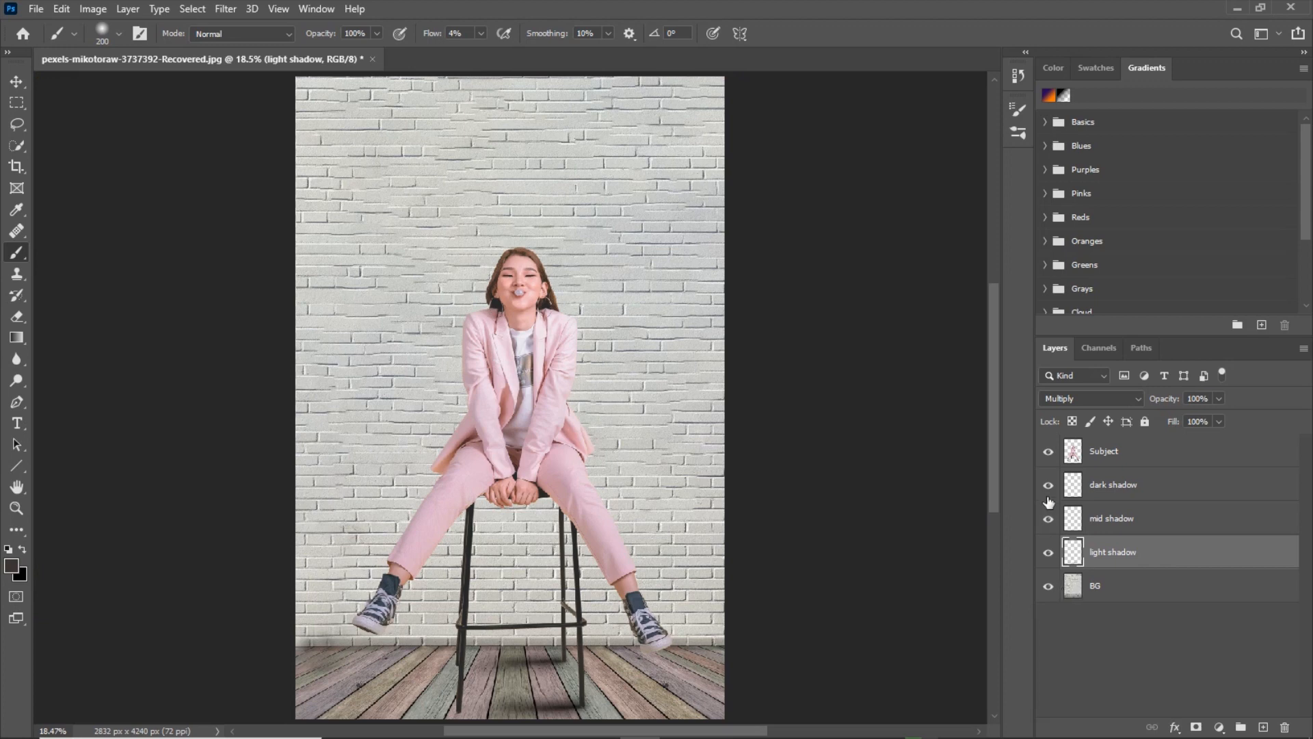
left_click_drag(1048, 487, 1049, 555)
left_click(1048, 554)
scroll(615, 547, "up", 1)
scroll(609, 581, "down", 3)
scroll(656, 339, "up", 1)
scroll(656, 340, "up", 2)
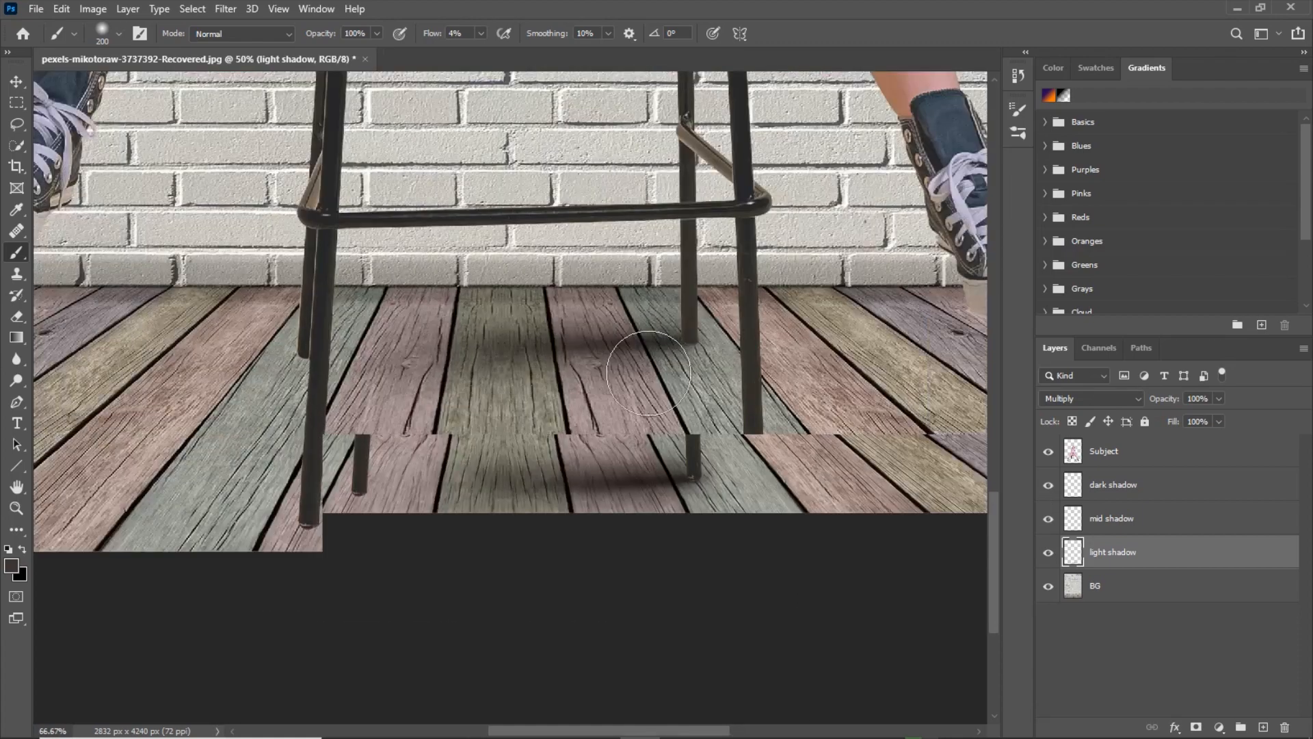
- Group the dark, mid and light shadow layers as "shadow" and add a layer mask to the group
key("bracketleft")
key("bracketleft")
key("bracketleft")
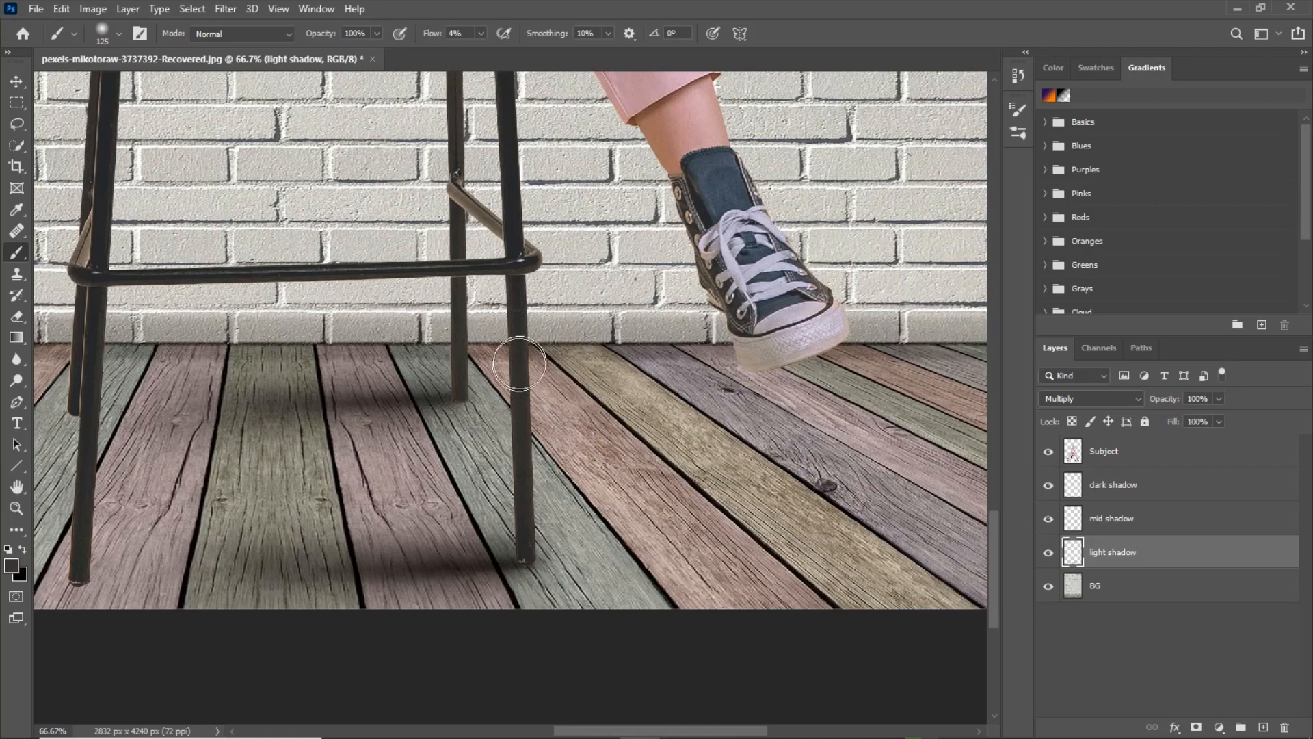
left_click(1117, 487, "shift")
key("ctrl+g")
double_click(1112, 478)
type("shadow")
key("Return")
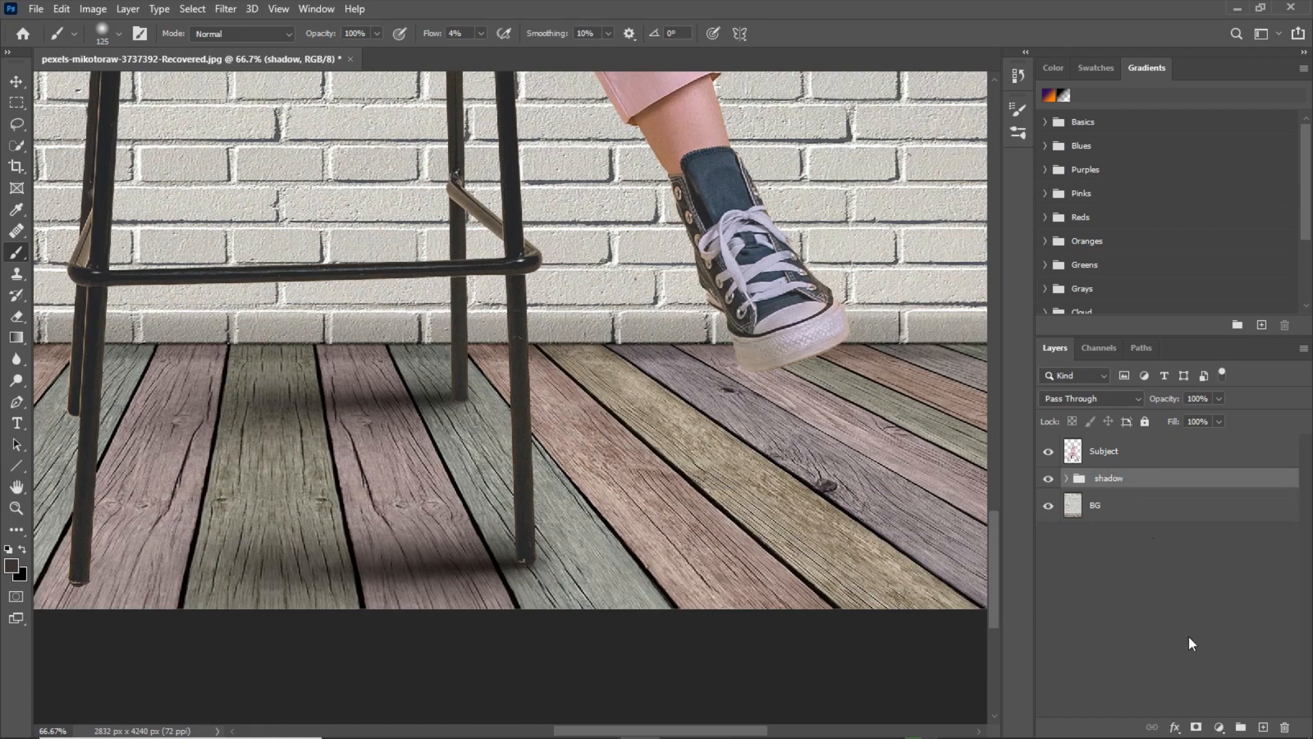
left_click(1194, 727)
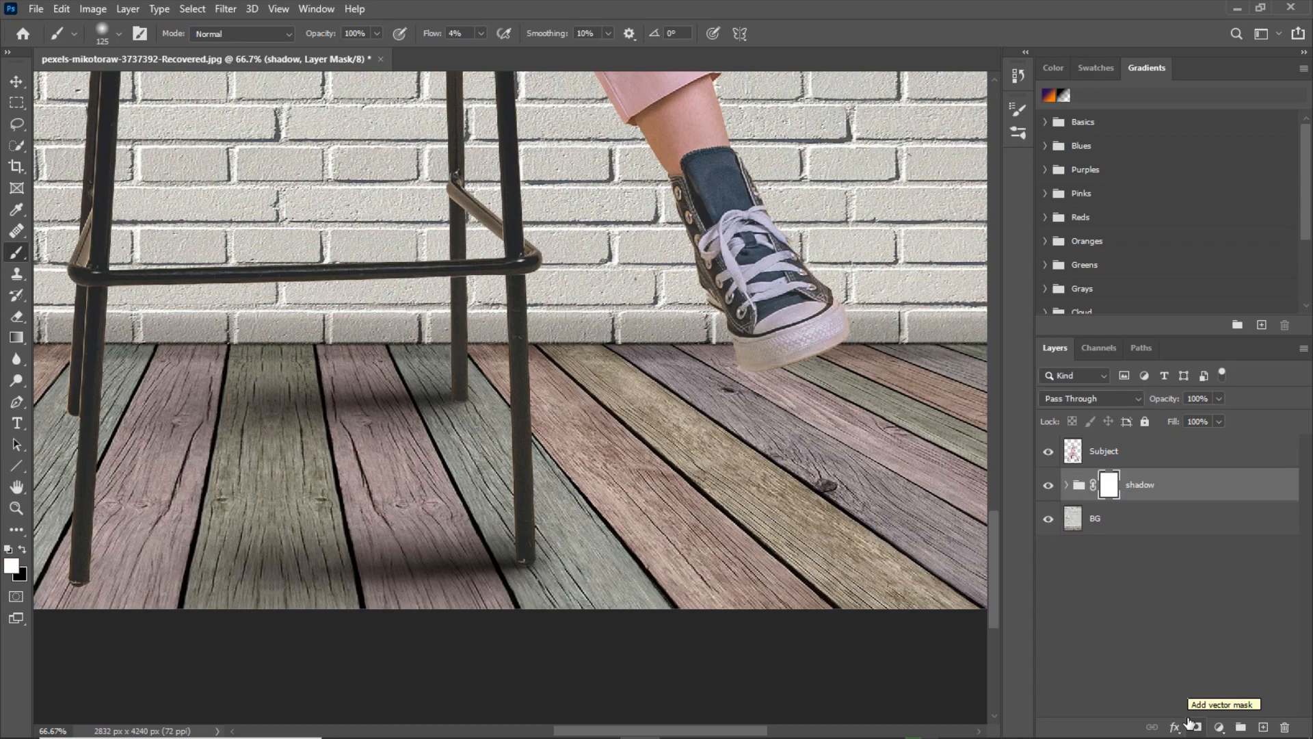
- Set the brush flow to 8% and reduce the brush to 45 for working on the shadow group's mask
key("bracketleft")
key("bracketleft")
key("bracketleft")
left_click_drag(559, 513, 554, 425)
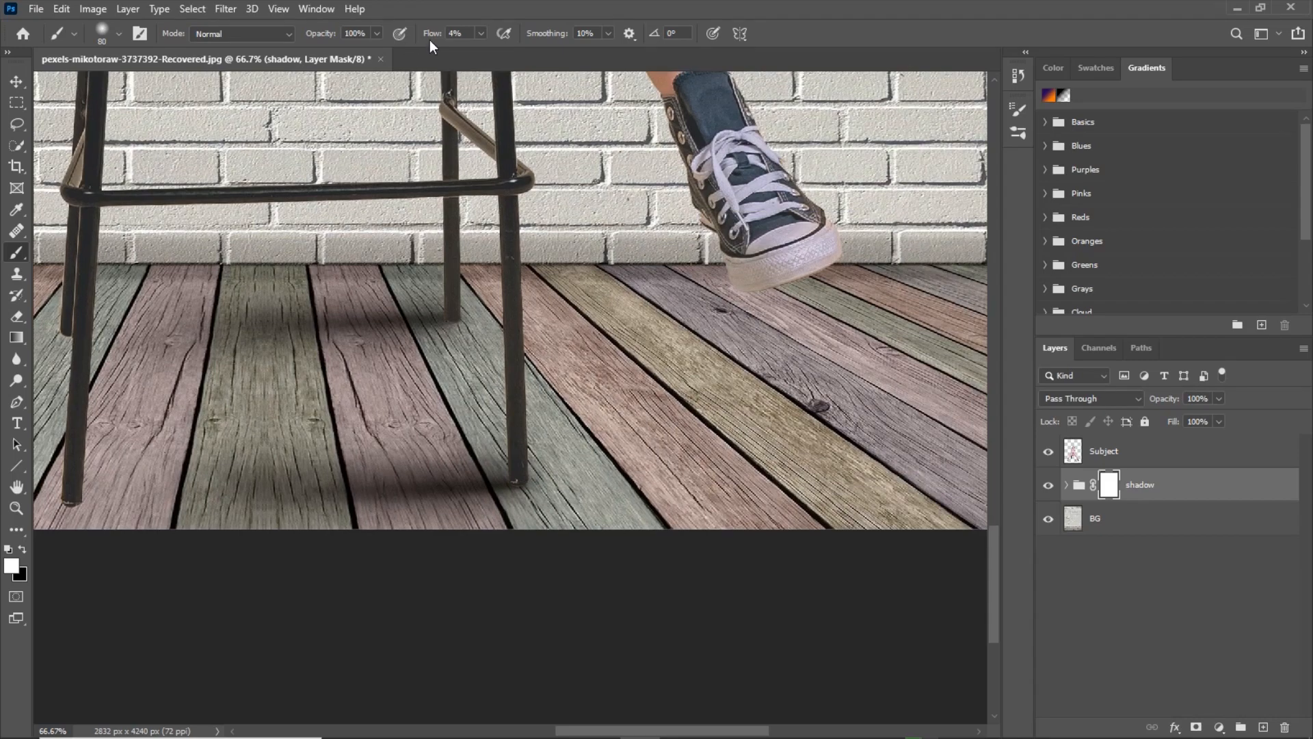
left_click_drag(430, 39, 433, 39)
mouse_move(544, 442)
left_mouse_down()
mouse_move(664, 461)
mouse_move(596, 453)
left_mouse_up()
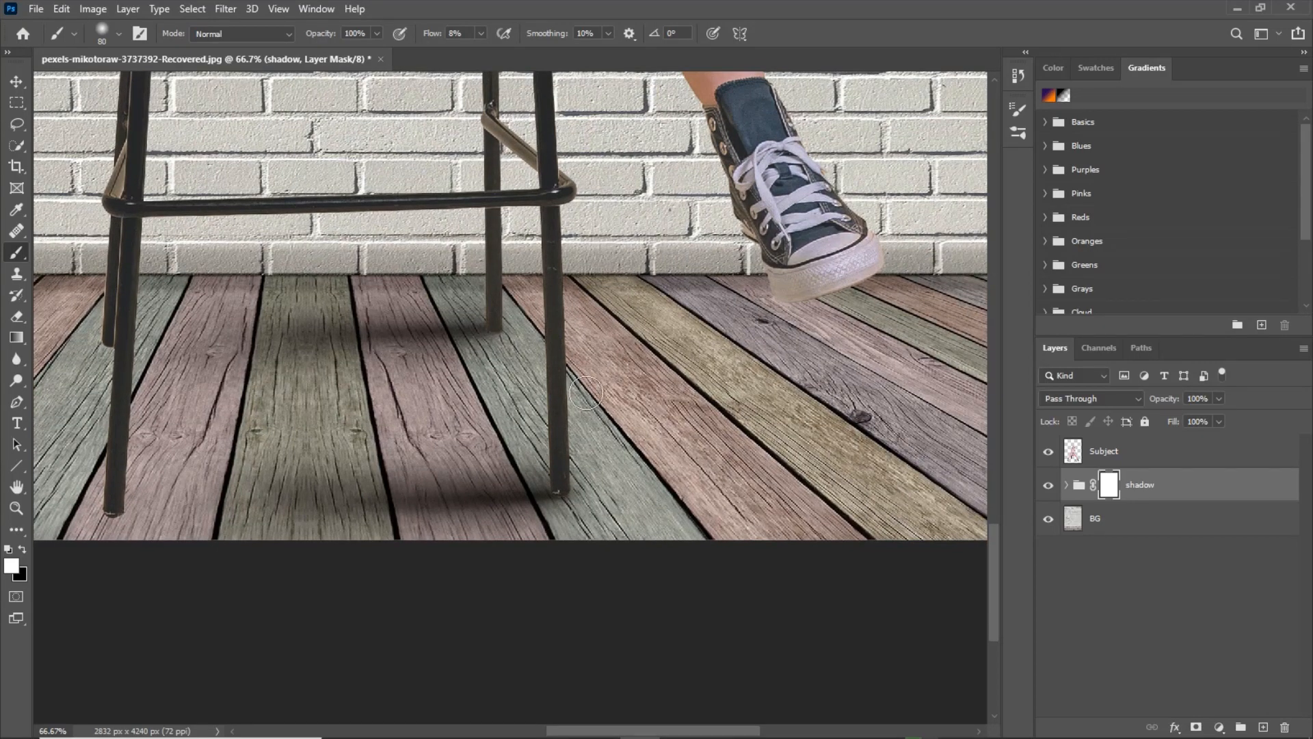
key("bracketleft")
key("bracketleft")
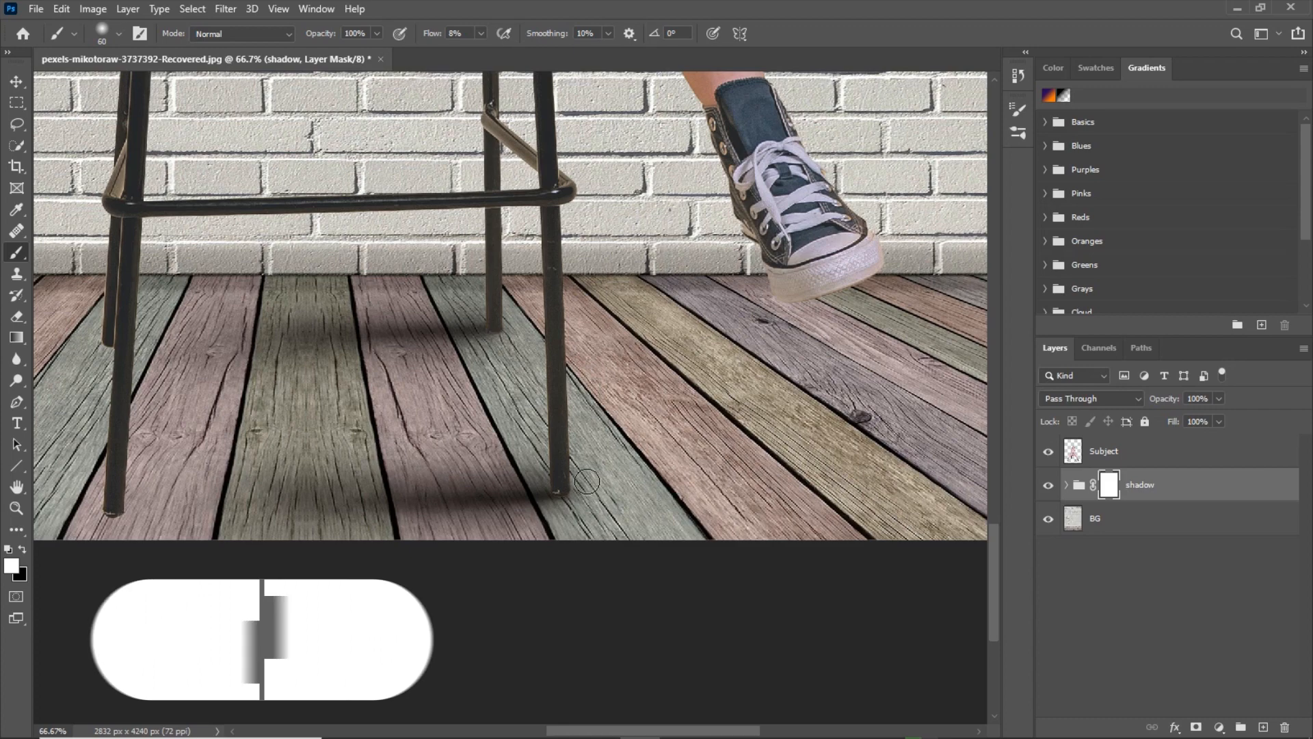
key("ctrl+plus")
key("bracketleft")
key("bracketleft")
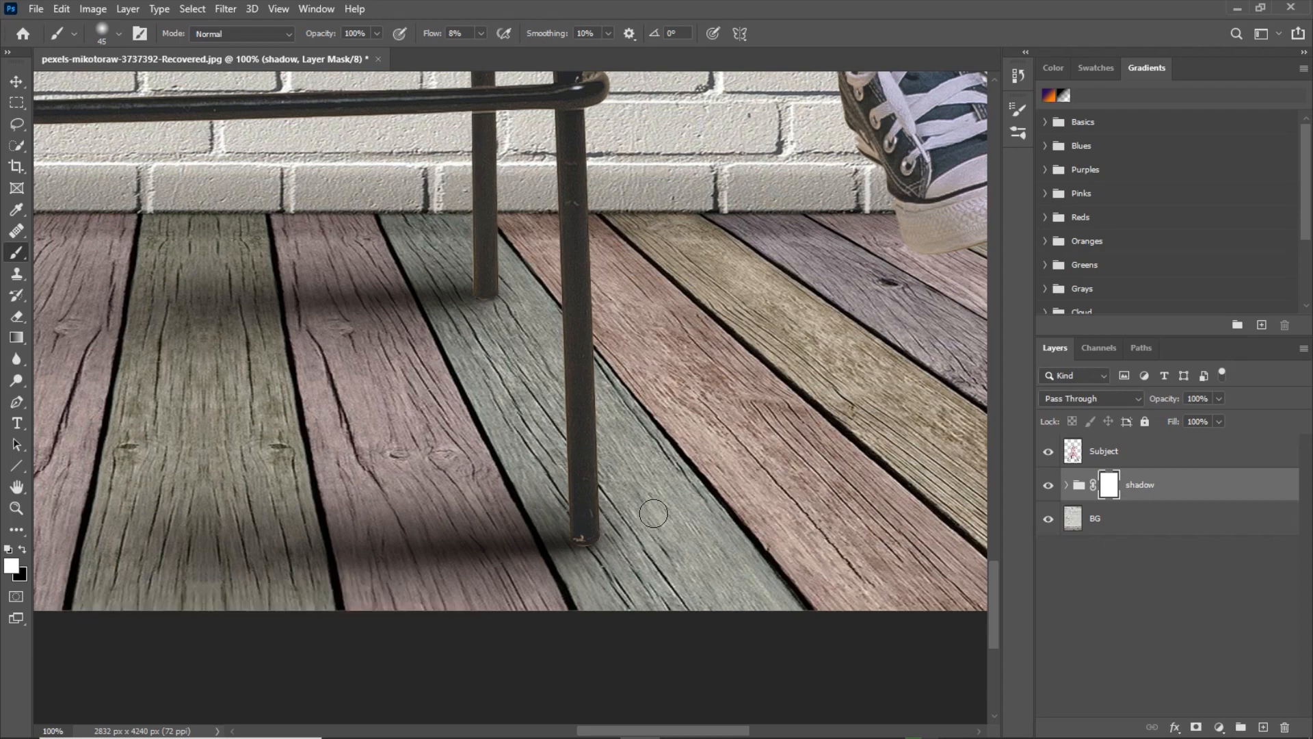
- Create a new layer above the shadow group and try a 4 px guide line toward the right front stool leg
left_click(14, 466)
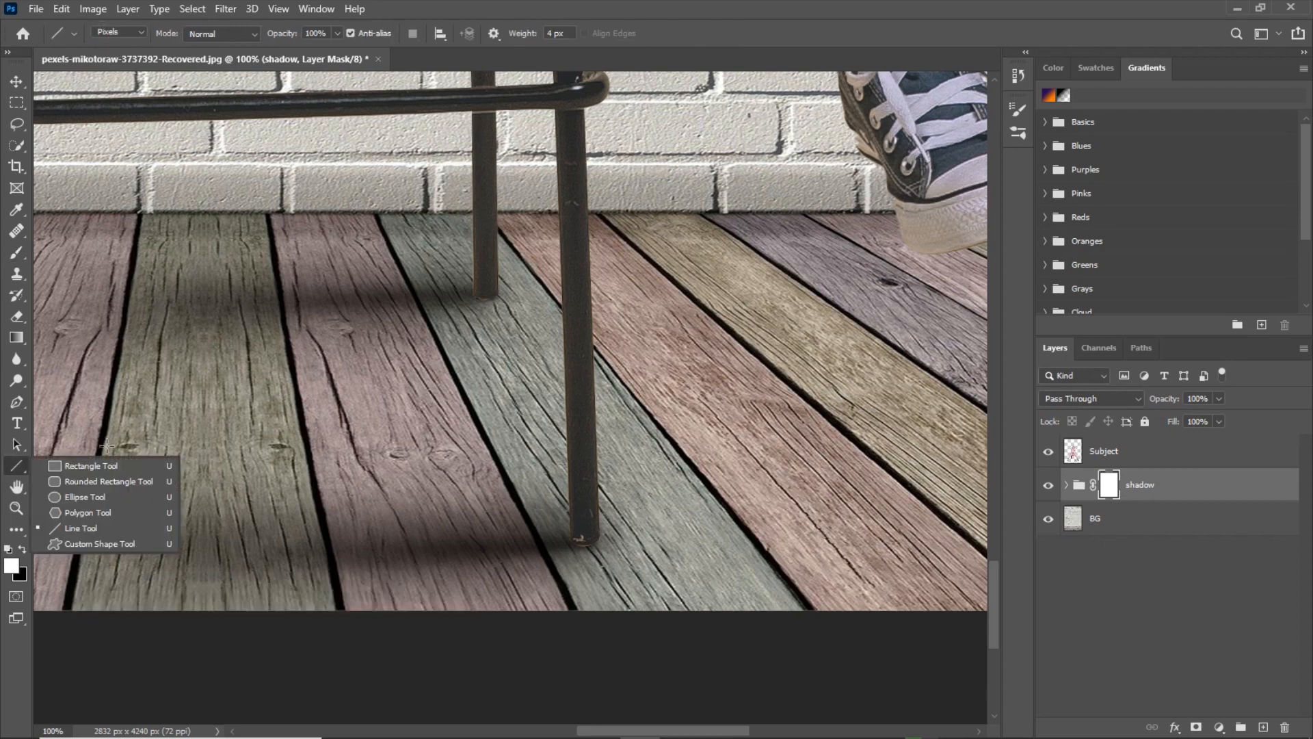
left_click(82, 524)
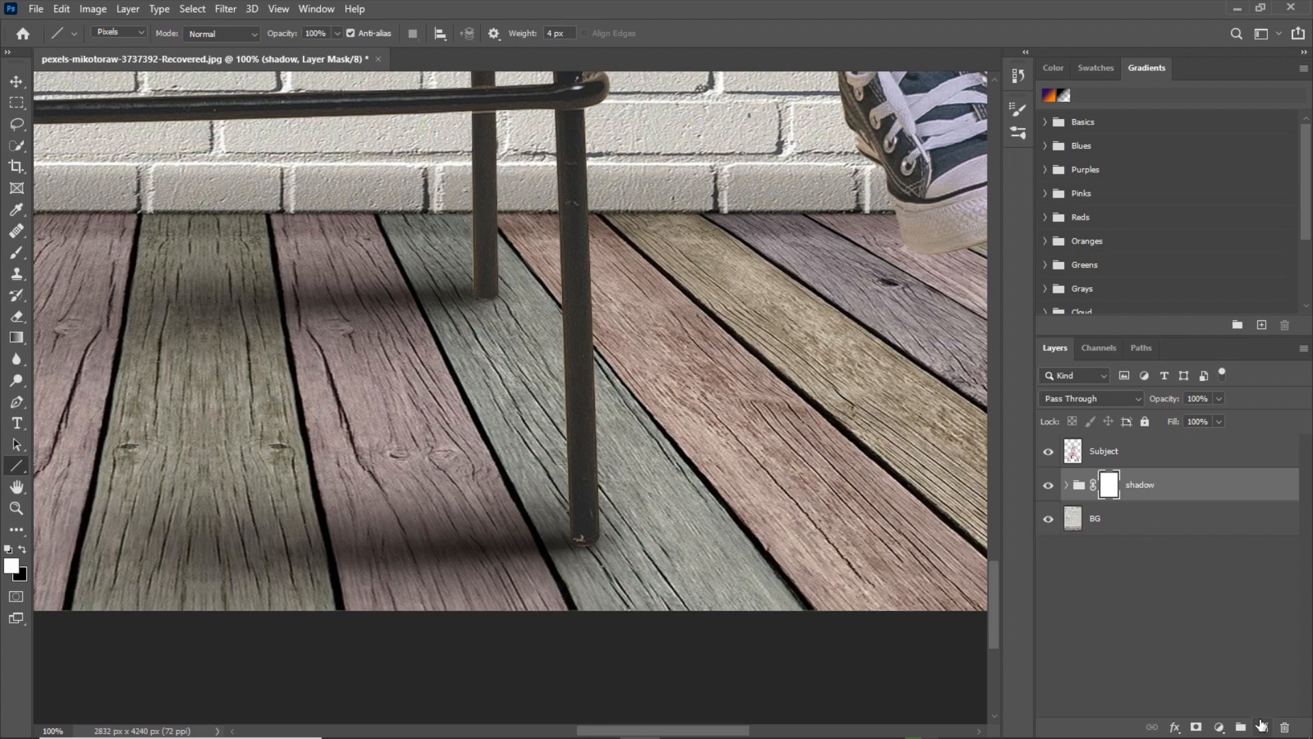
left_click(1262, 725)
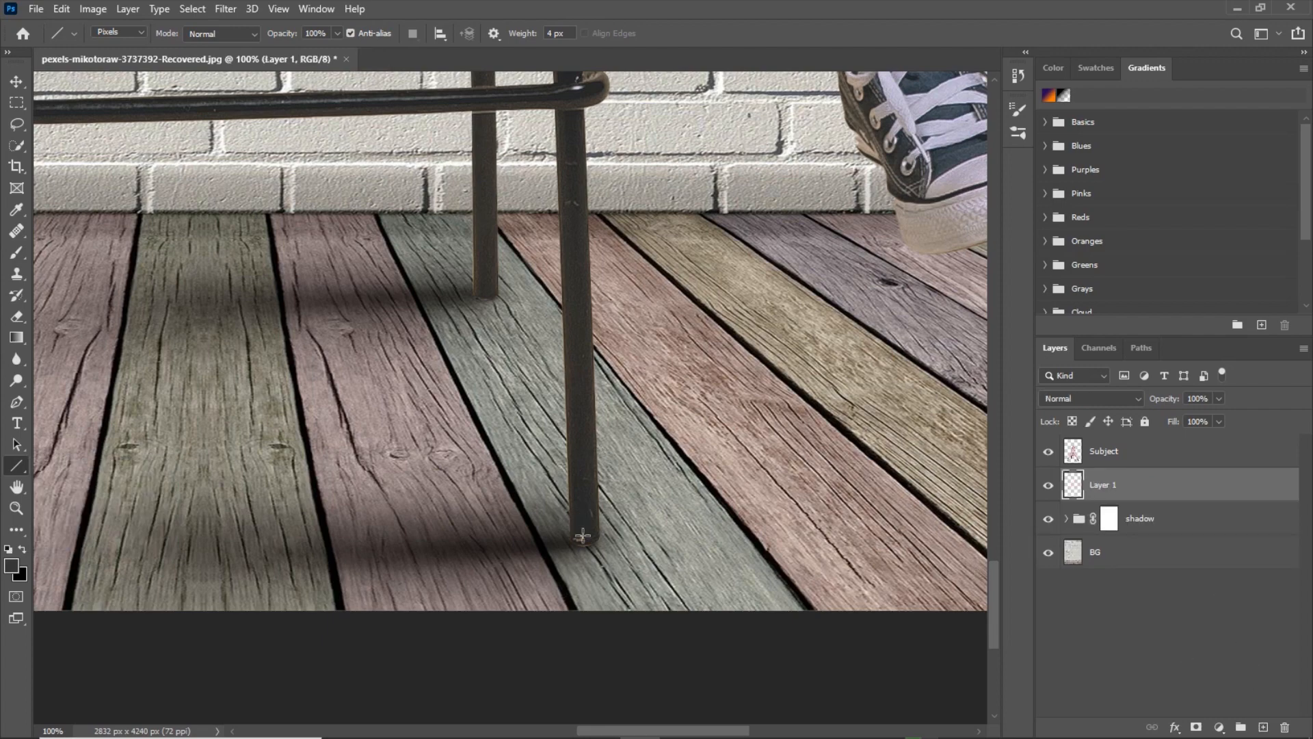
left_click_drag(218, 407, 539, 509)
key("ctrl+z")
- Draw four red guide lines on the new layer, fanning out in pairs from the feet of the right rear and front legs
left_click(1053, 68)
left_click_drag(1247, 128, 1273, 104)
left_click_drag(582, 529, 178, 394)
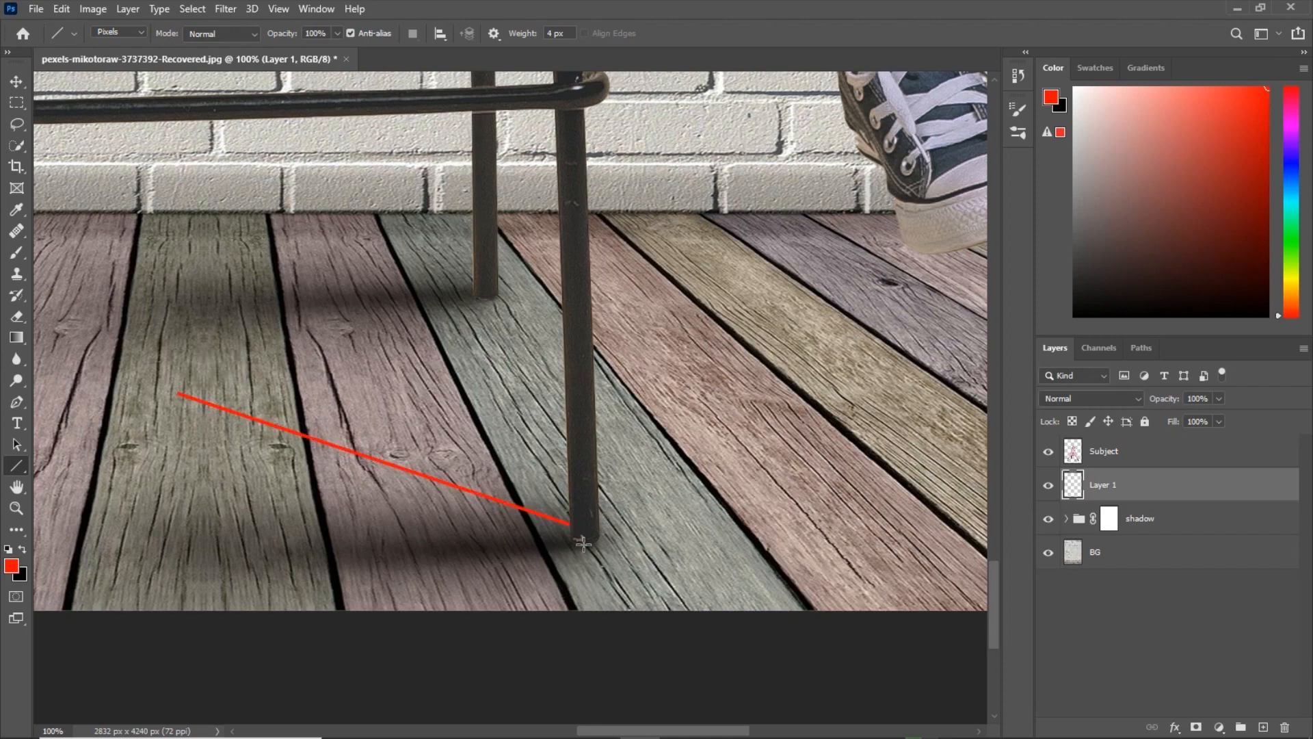
left_click_drag(588, 541, 218, 669)
mouse_move(486, 283)
left_mouse_down()
mouse_move(366, 209)
mouse_move(208, 196)
mouse_move(488, 296)
mouse_move(214, 375)
left_mouse_up()
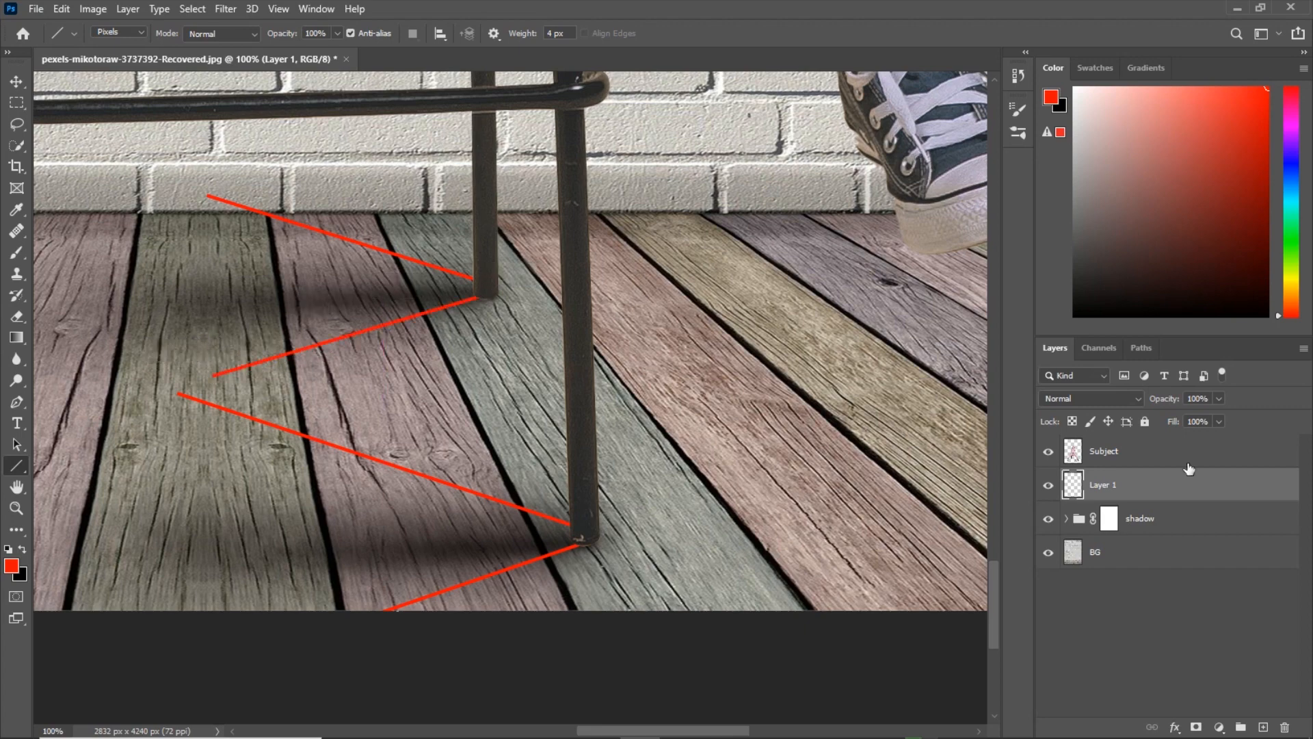
- Return to the Brush tool on the shadow group's mask and delete the layer holding the red guide lines
left_click(1110, 525)
key("b")
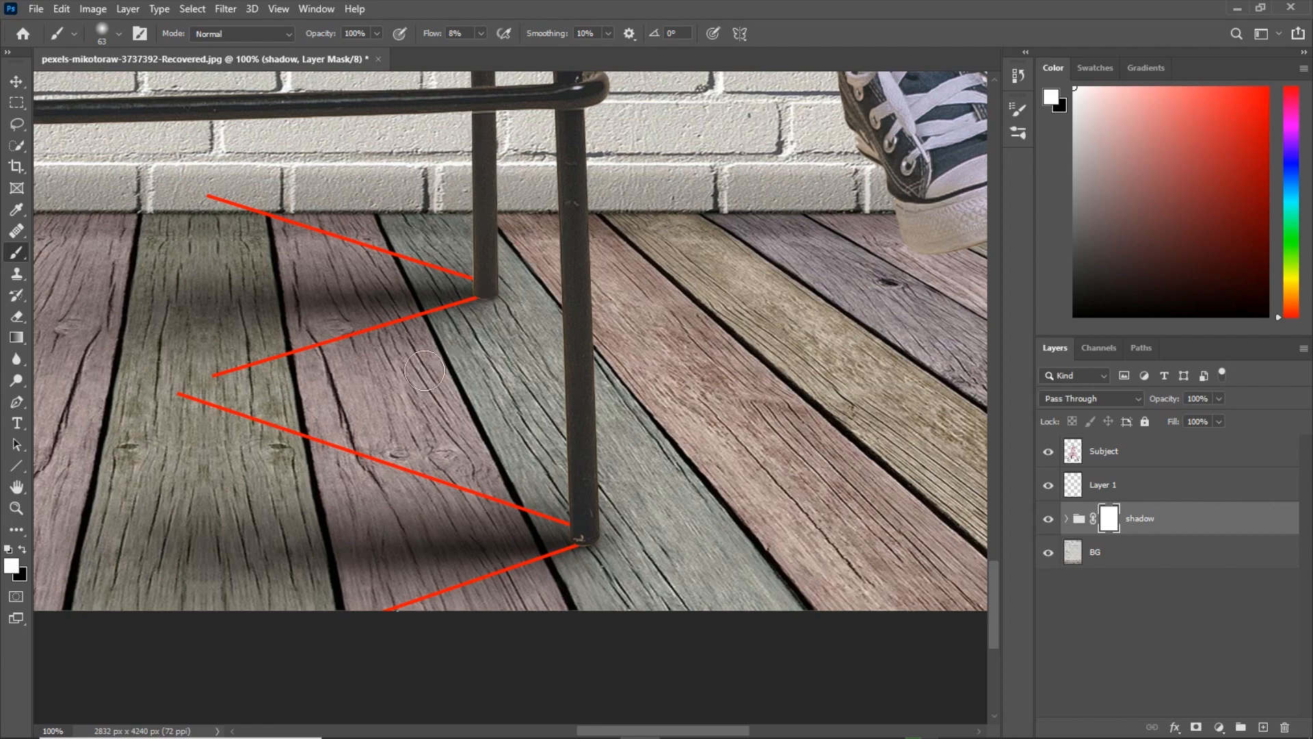
left_click(1132, 493)
left_click_drag(1136, 490, 1284, 727)
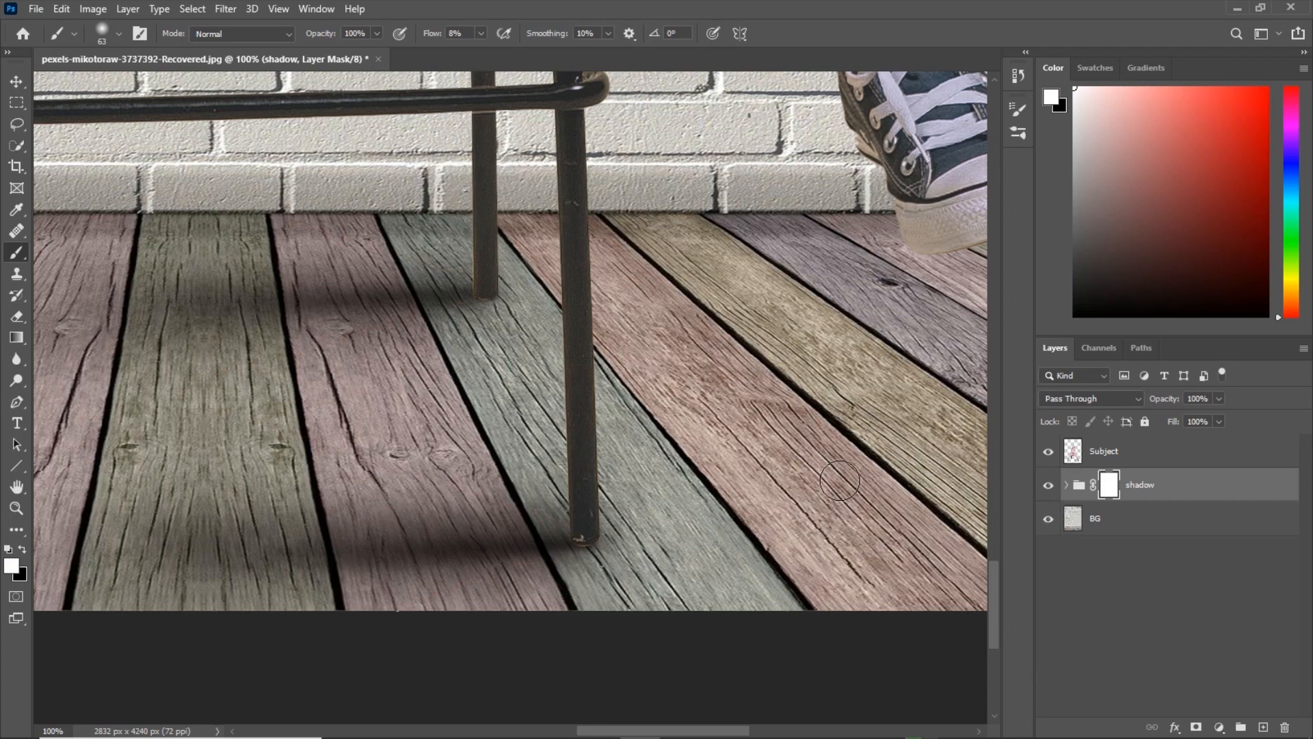
- Switch to painting black on the shadow group's mask at 8% flow with a brush of about 60
key("bracketleft")
key("bracketleft")
key("bracketright")
left_click_drag(435, 39, 442, 39)
key("x")
key("bracketright")
key("bracketright")
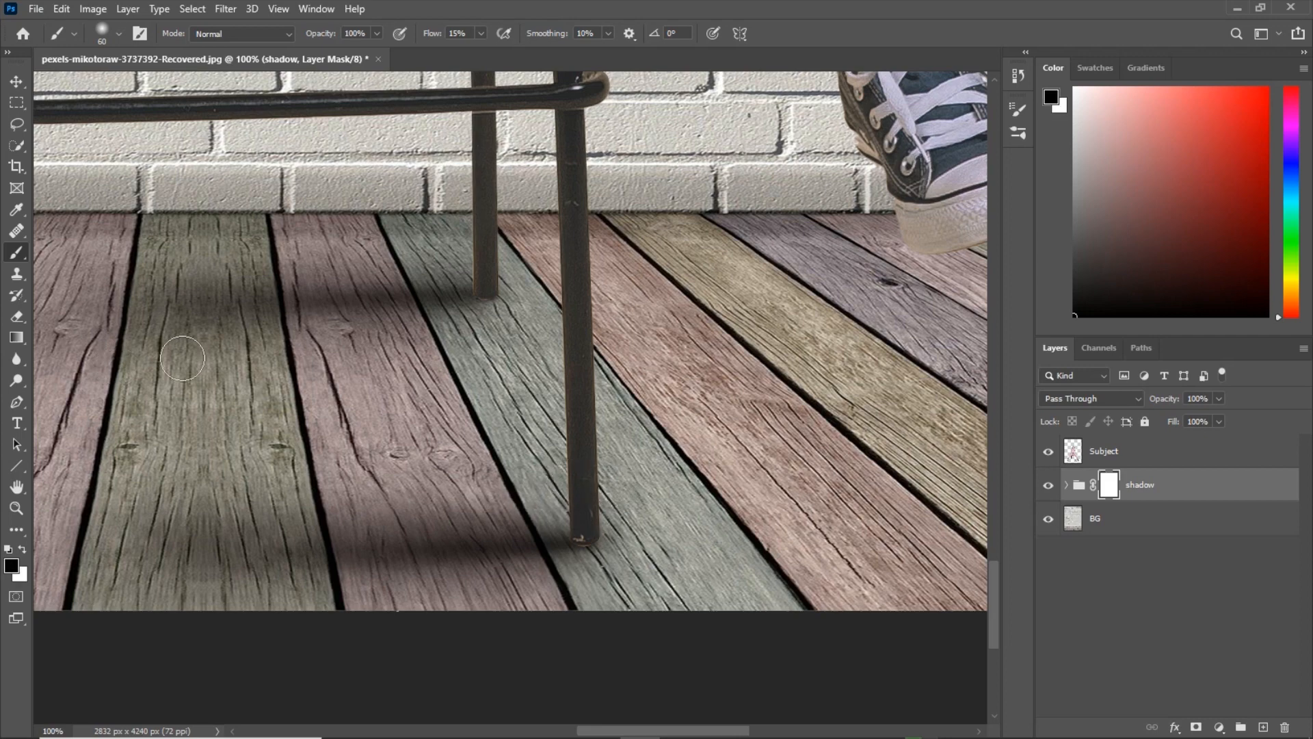
left_click_drag(429, 33, 427, 33)
key("bracketleft")
key("bracketleft")
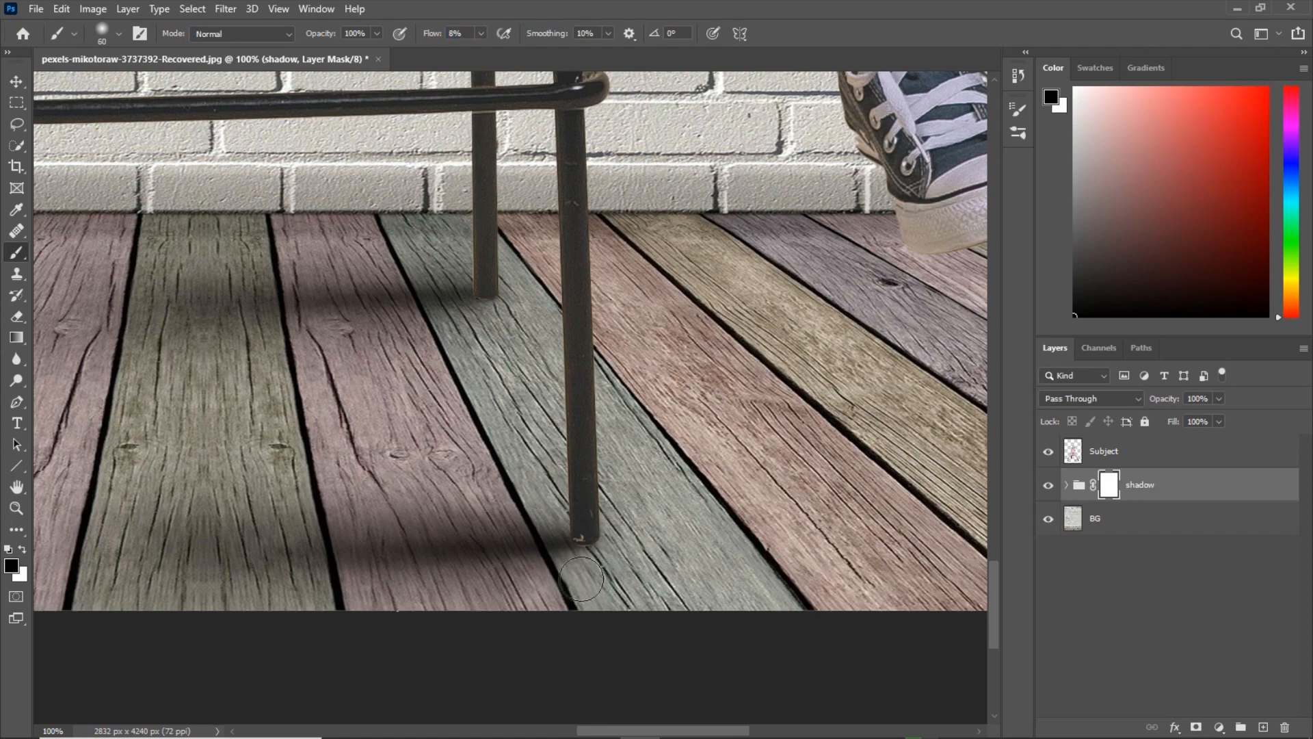
- Fade the edges of both right leg shadows on the shadow group's mask with a 70 brush, and view the mask alone
key("bracketright")
key("bracketleft")
key("bracketleft")
key("bracketright")
key("bracketright")
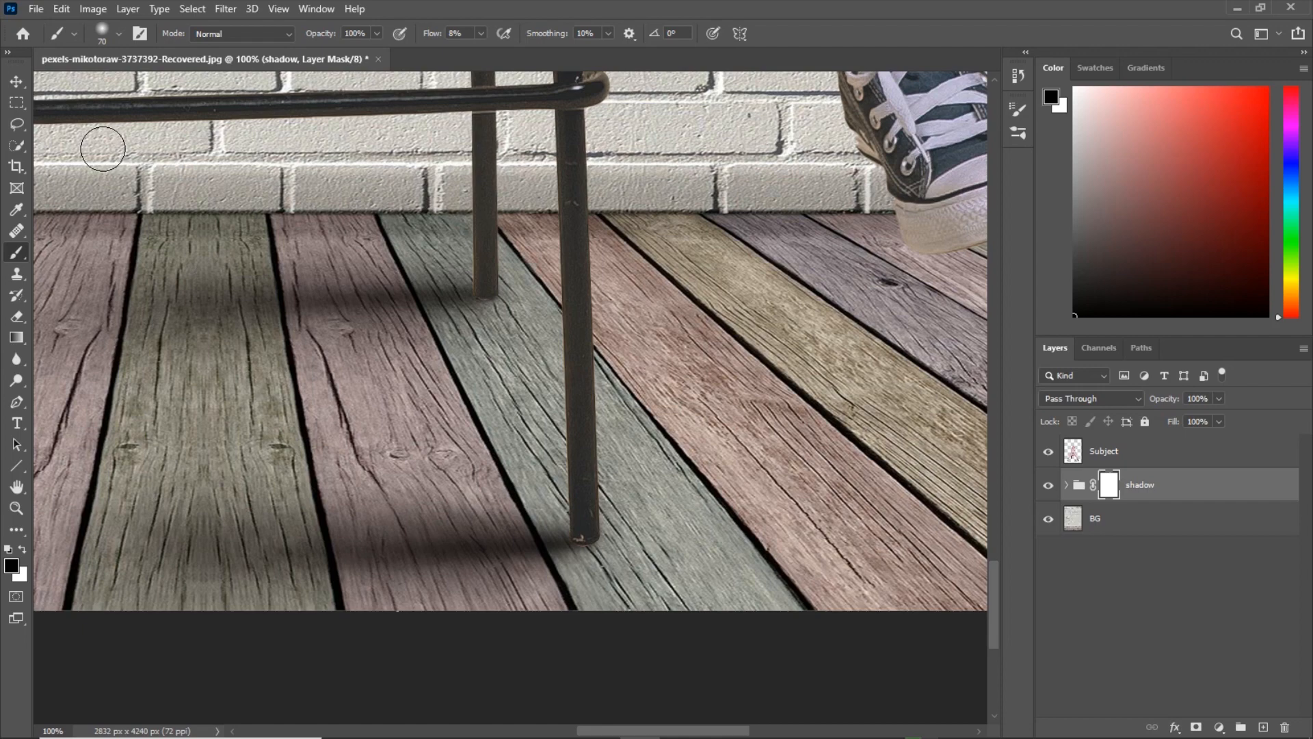
key("bracketleft")
key("bracketright")
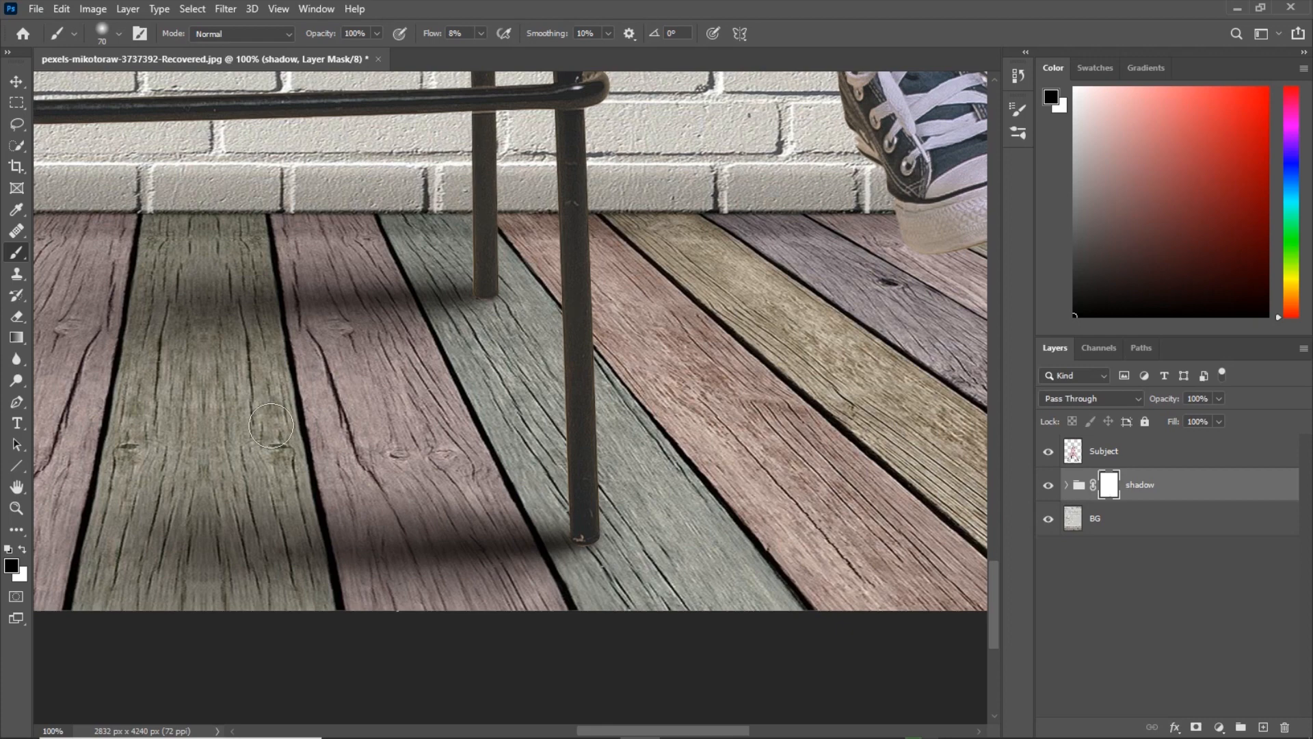
left_click(1115, 492, "alt")
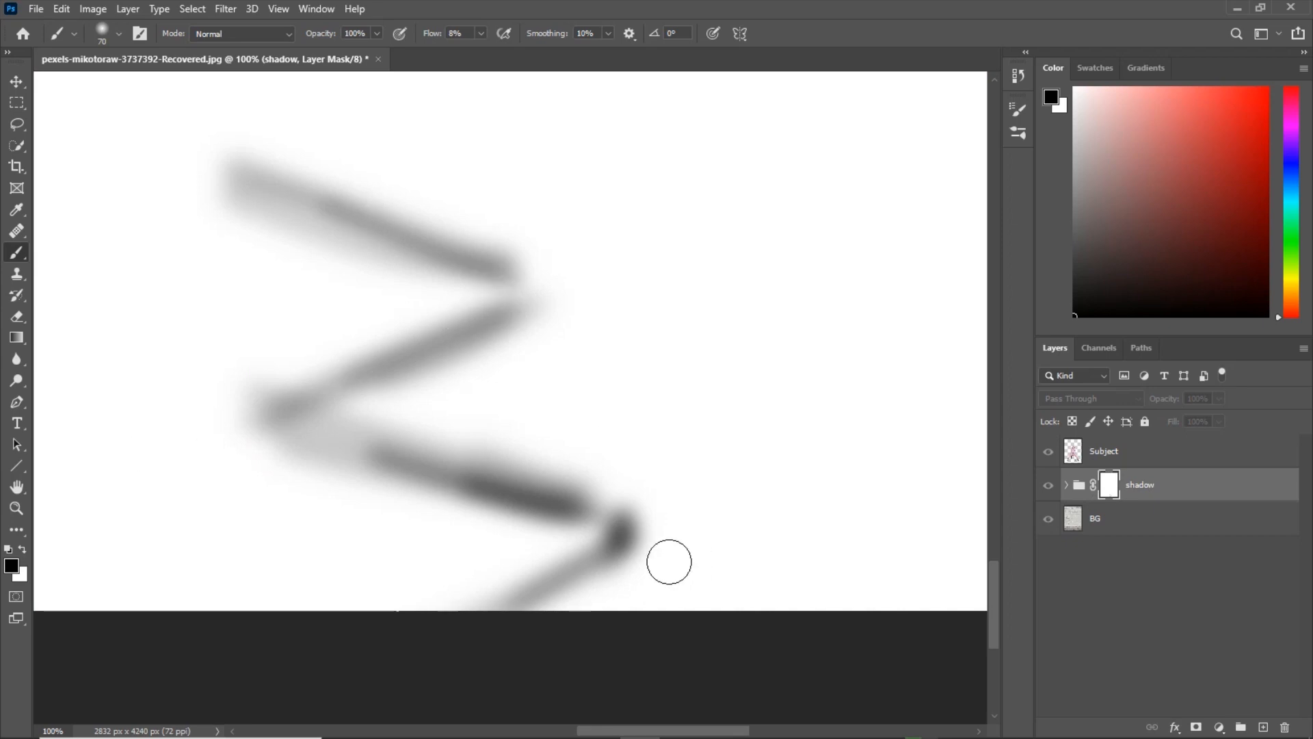
left_click(1108, 485, "alt")
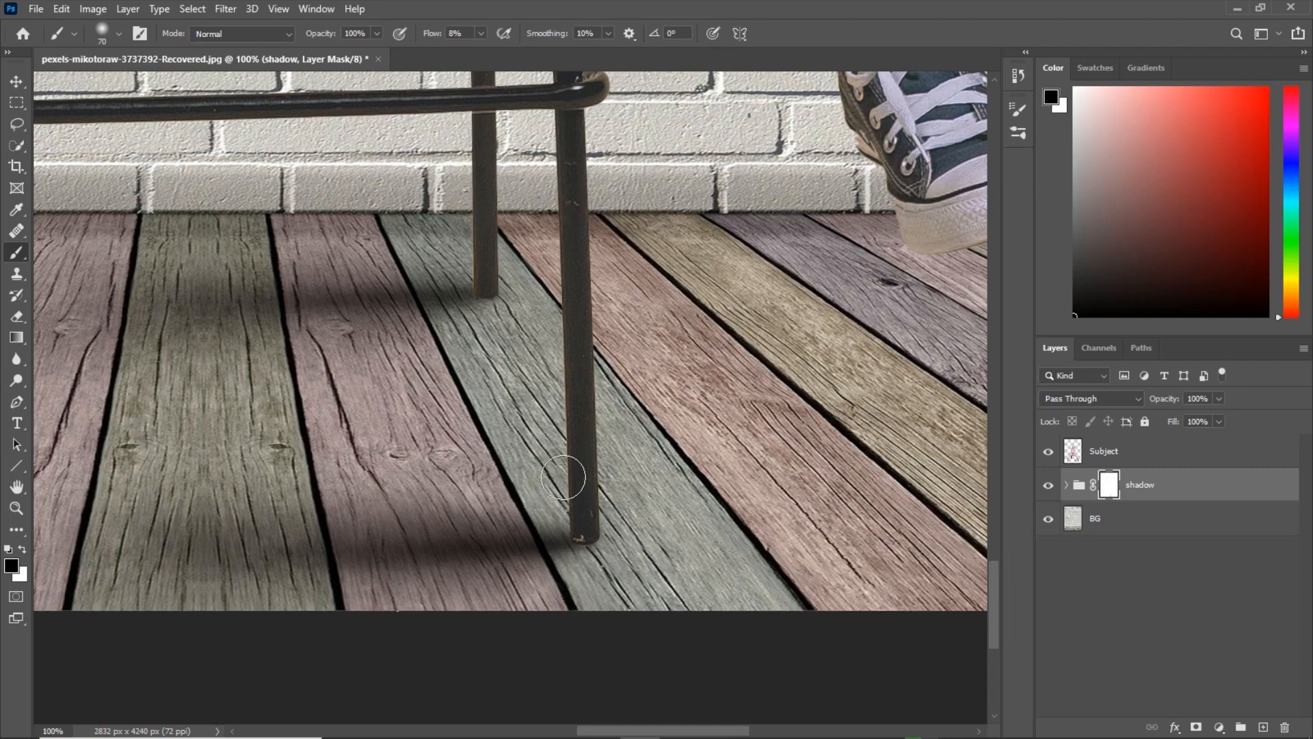
- Refine the shadow edges near the right front leg on the group's mask, varying the brush size up to 90
key("bracketleft")
key("bracketleft")
key("bracketright")
key("bracketright")
key("bracketright")
key("bracketright")
key("bracketleft")
key("bracketleft")
key("bracketleft")
key("bracketright")
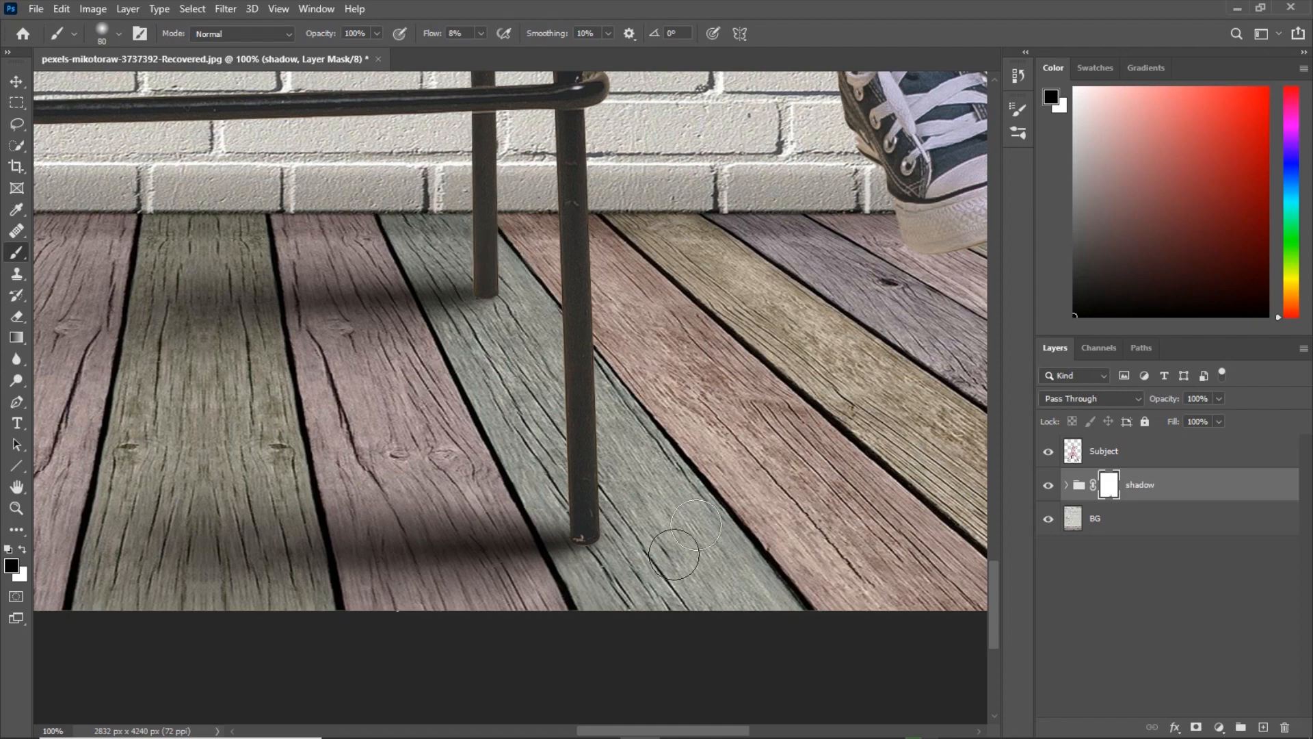
key("bracketright")
- Expand the shadow group and add a layer mask to the light shadow layer
key("ctrl+0")
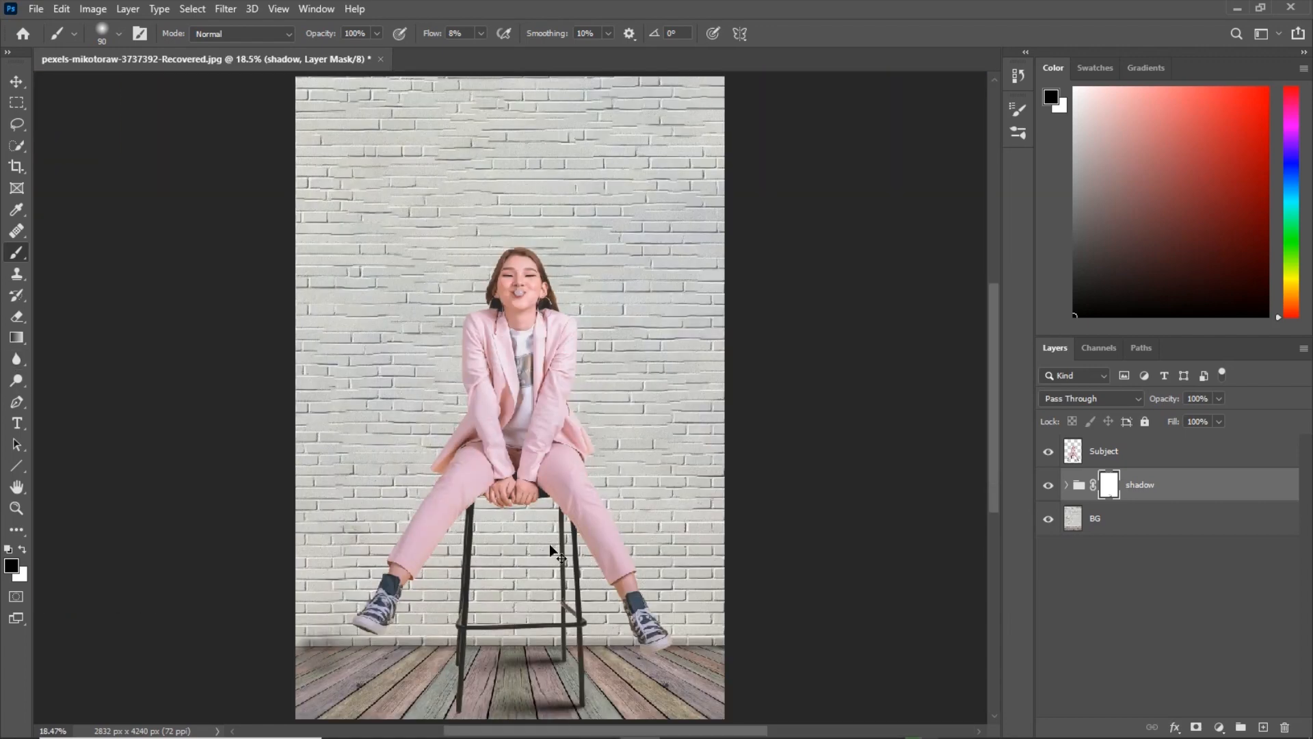
key("ctrl+equal")
scroll(614, 452, "down", 3)
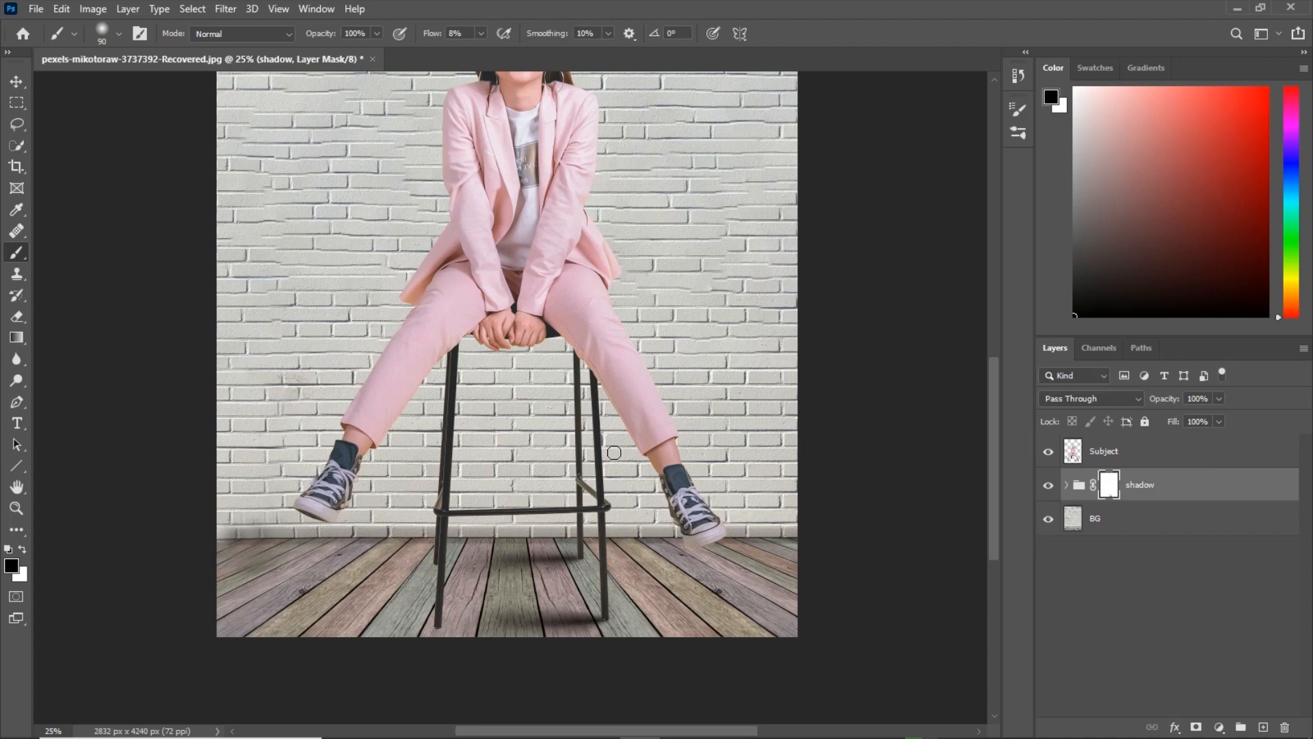
key("ctrl+plus")
left_click_drag(614, 453, 595, 178)
key("ctrl+plus")
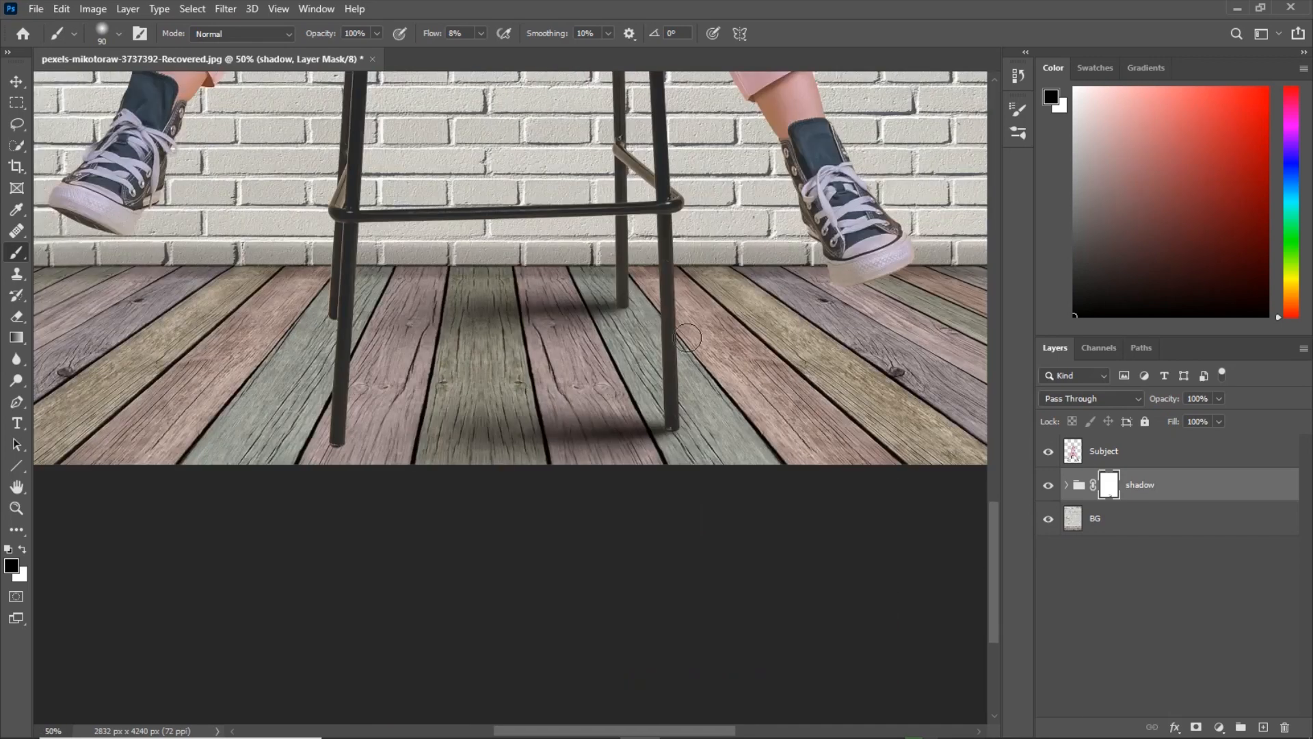
left_click(1066, 485)
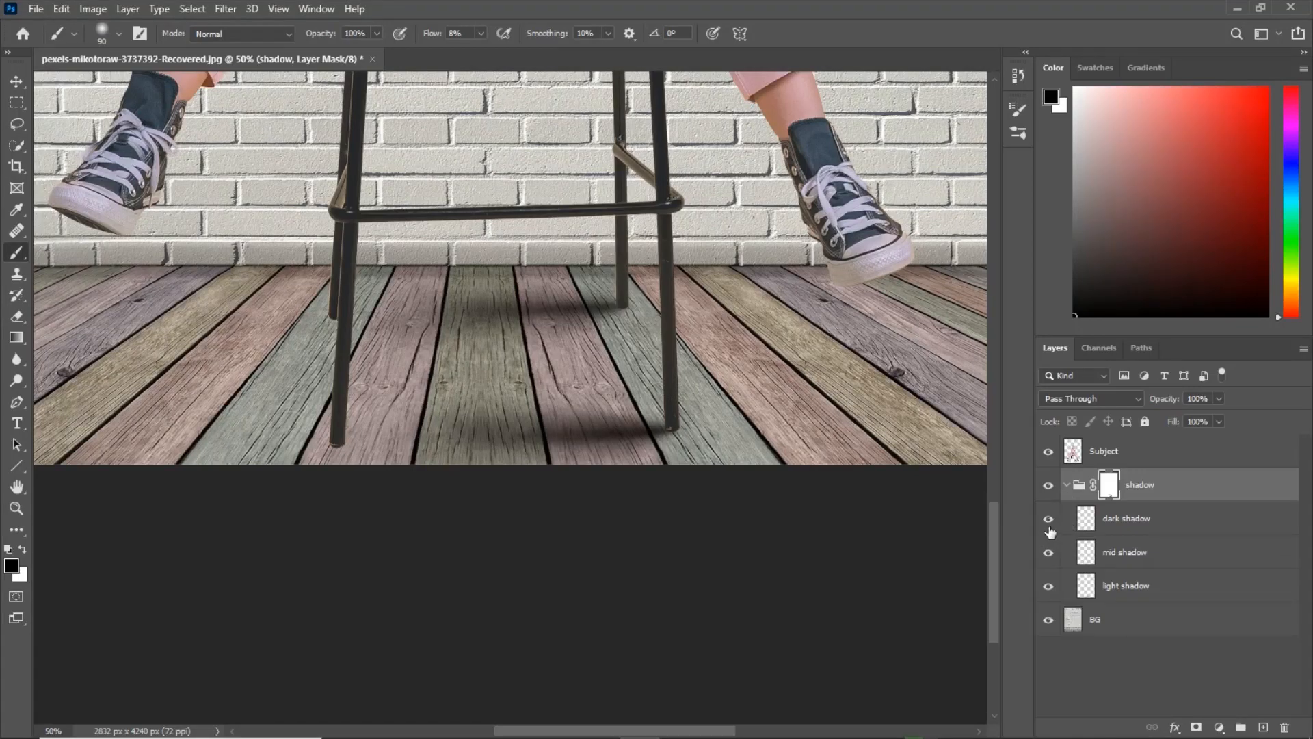
left_click(1124, 588)
key("ctrl+plus")
left_click(1198, 727)
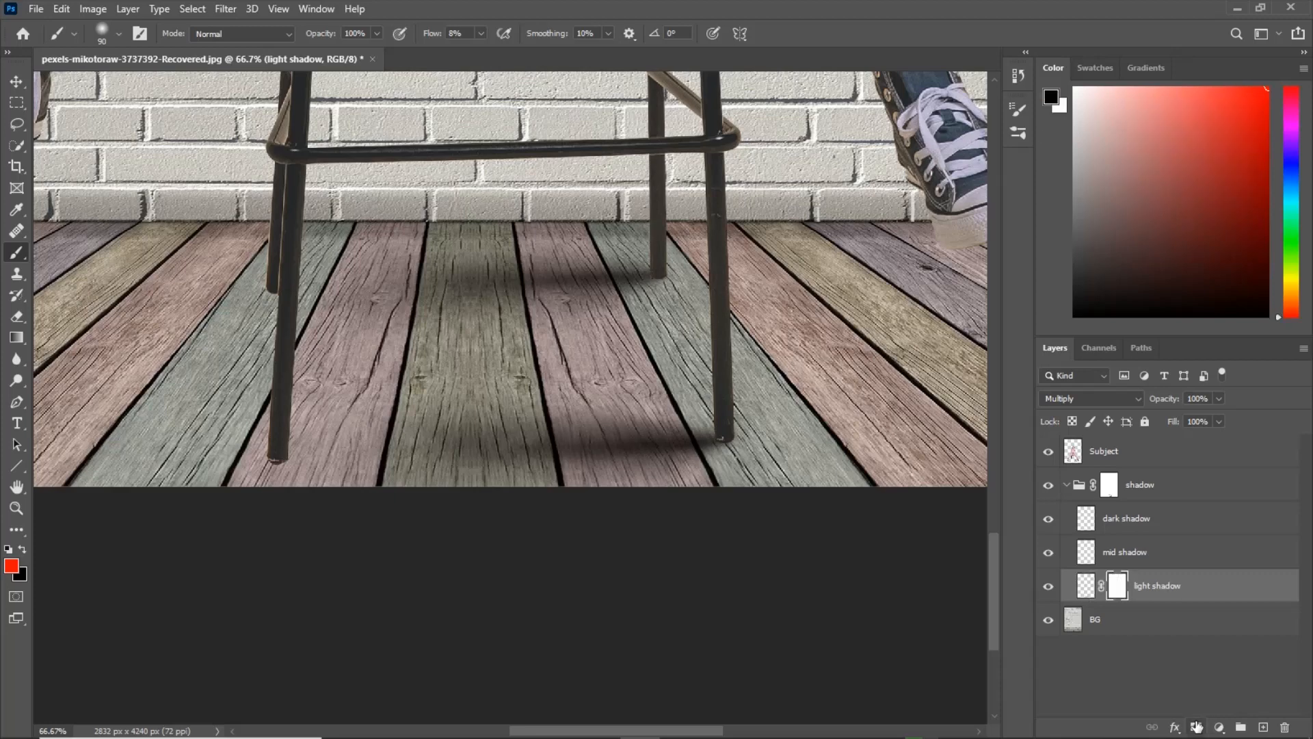
- Fade the far ends of the light shadow on its mask using black at 7% flow and a 300 to 400 brush
key("d")
key("bracketright")
key("bracketright")
key("bracketright")
key("bracketright")
key("bracketright")
key("bracketright")
key("bracketright")
key("bracketright")
key("bracketleft")
key("bracketleft")
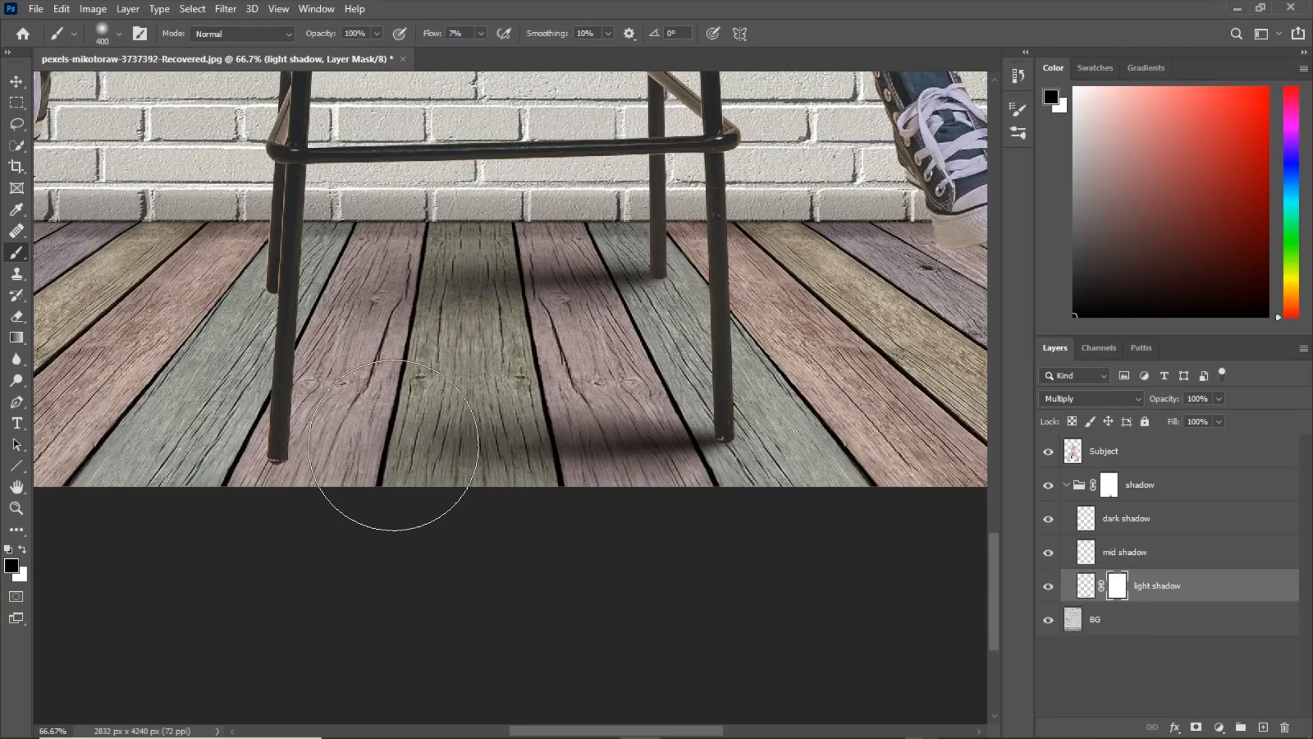
key("bracketright")
key("bracketright")
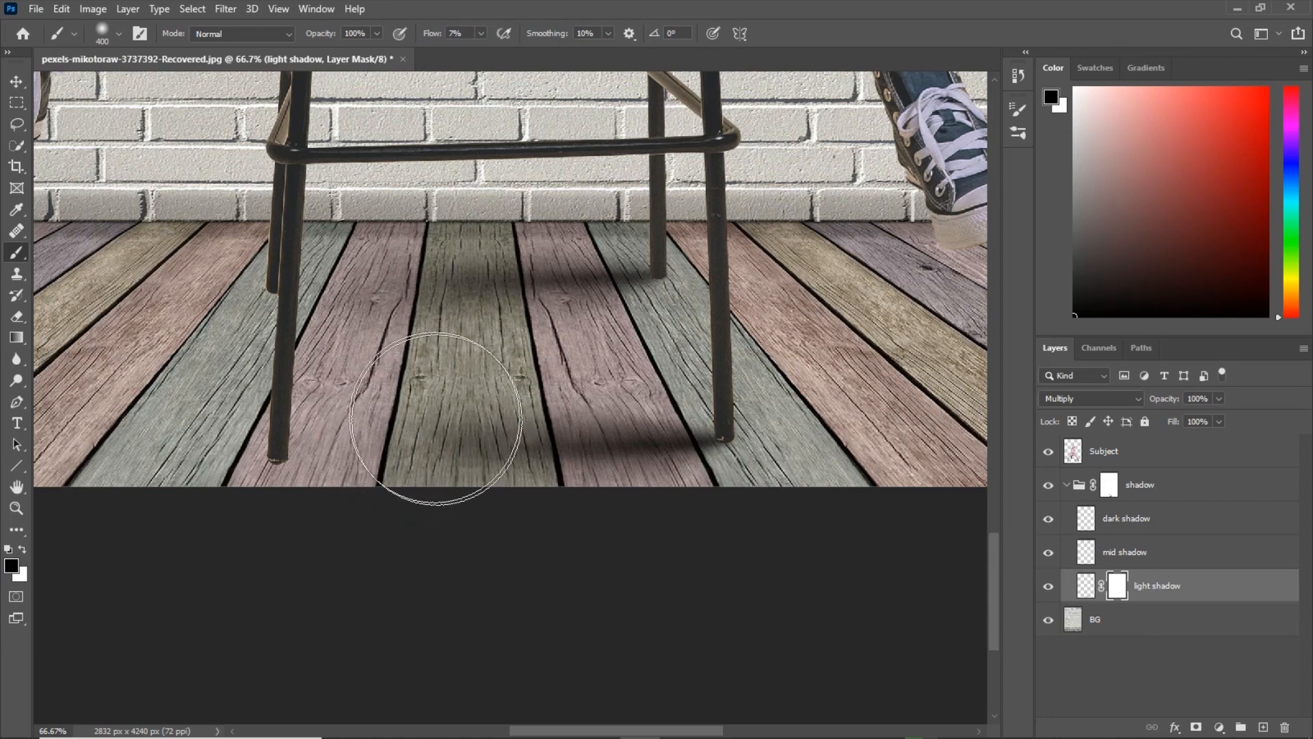
key("bracketleft")
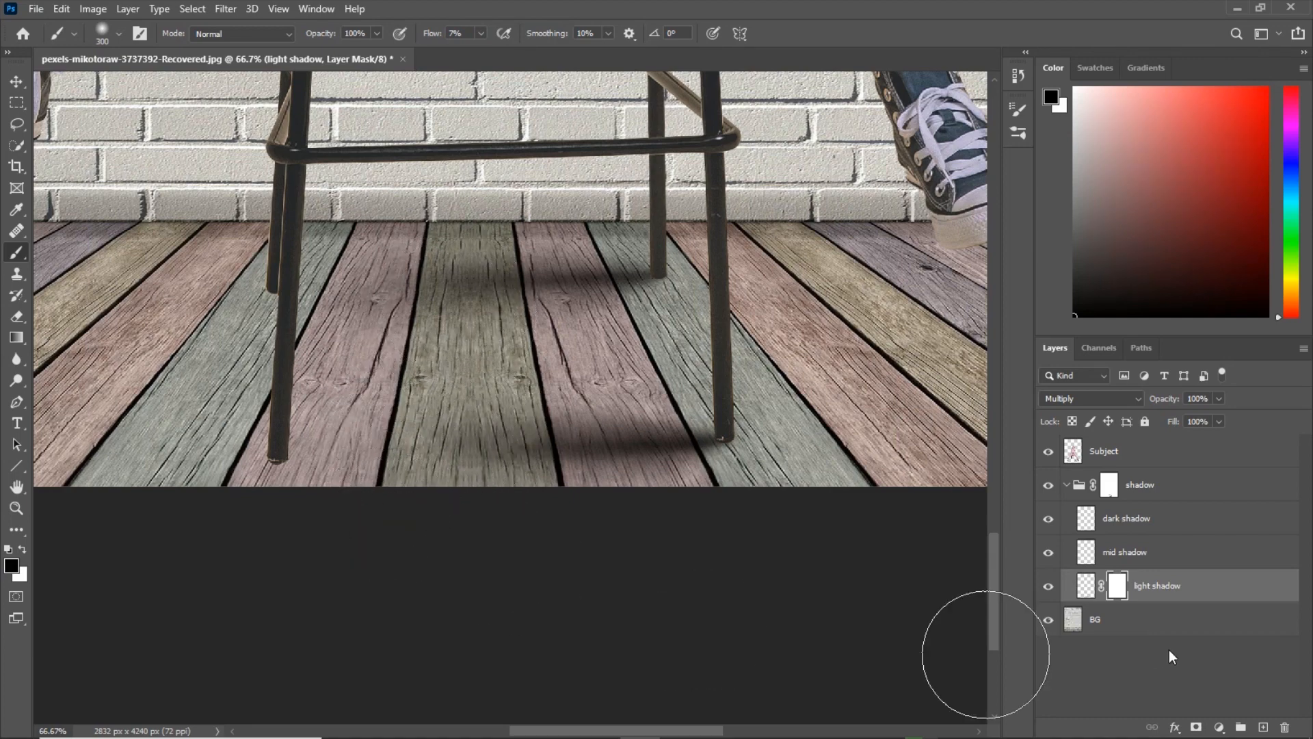
- Compare the light shadow with its mask off and on, then continue fading it with a 500 brush
left_click(1117, 590, "shift")
left_click(1118, 590, "shift")
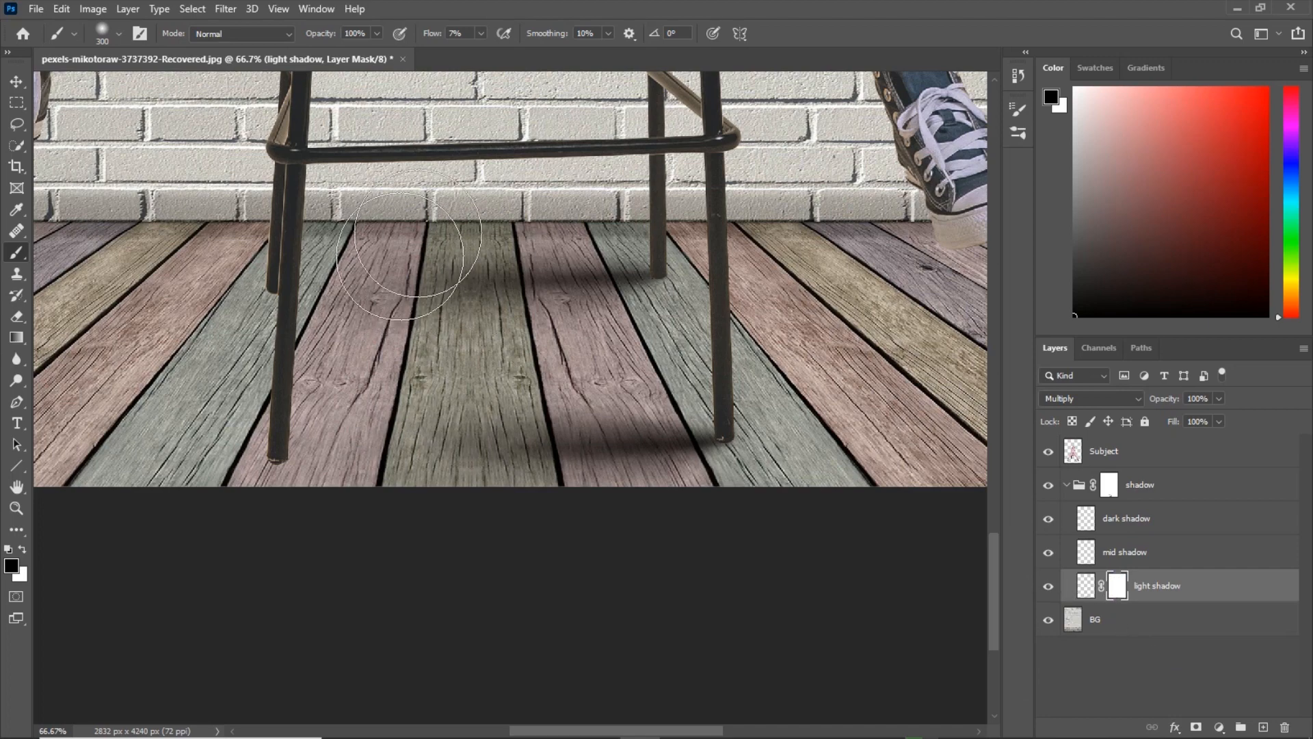
key("bracketright")
key("bracketright")
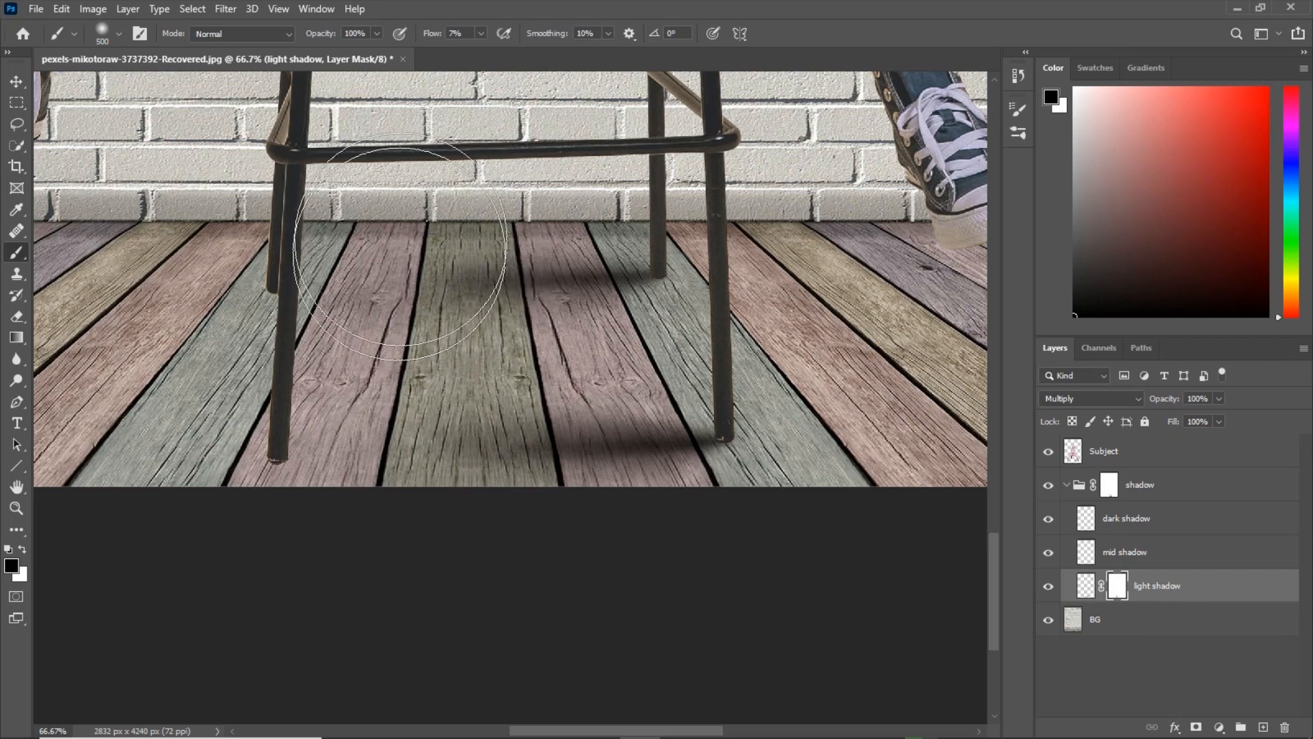
- Mask the mid shadow layer, fade its far ends in black with a 400 to 600 brush, and check the mask's effect
left_click(1090, 553)
left_click(1195, 727)
key("bracketleft")
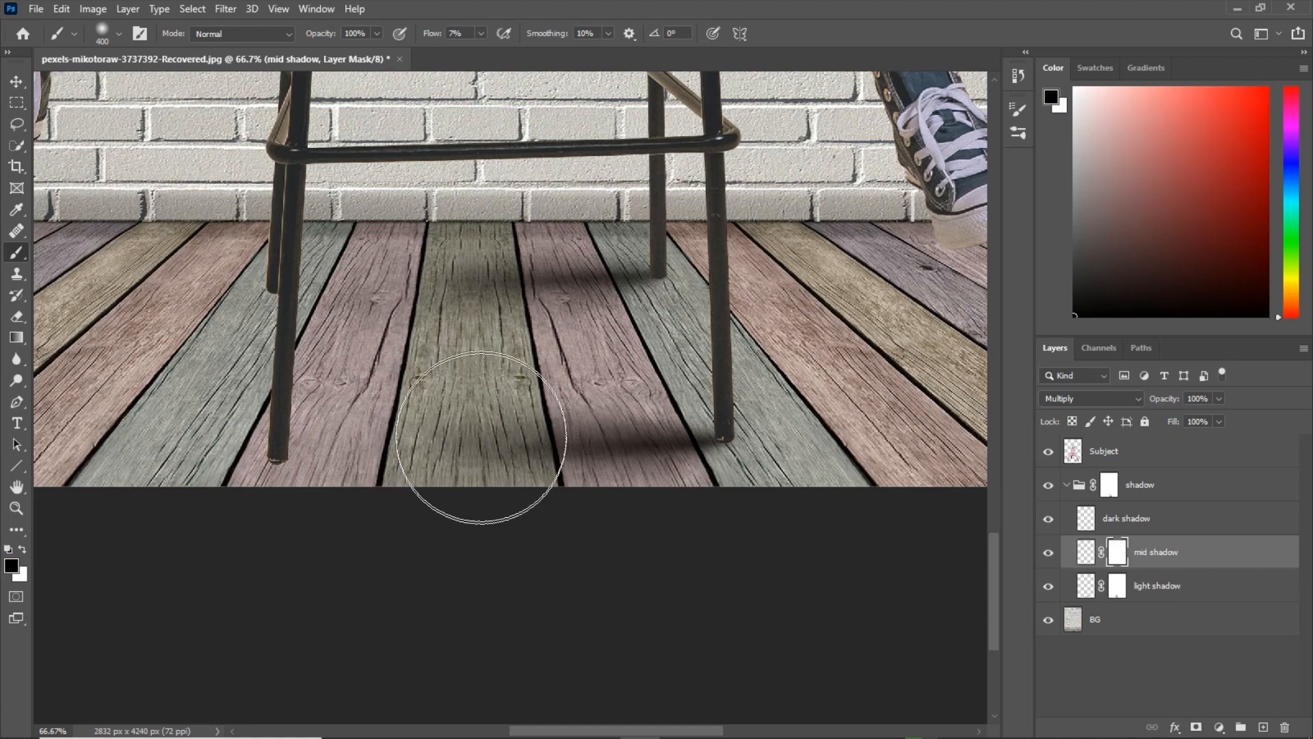
key("bracketright")
key("bracketright")
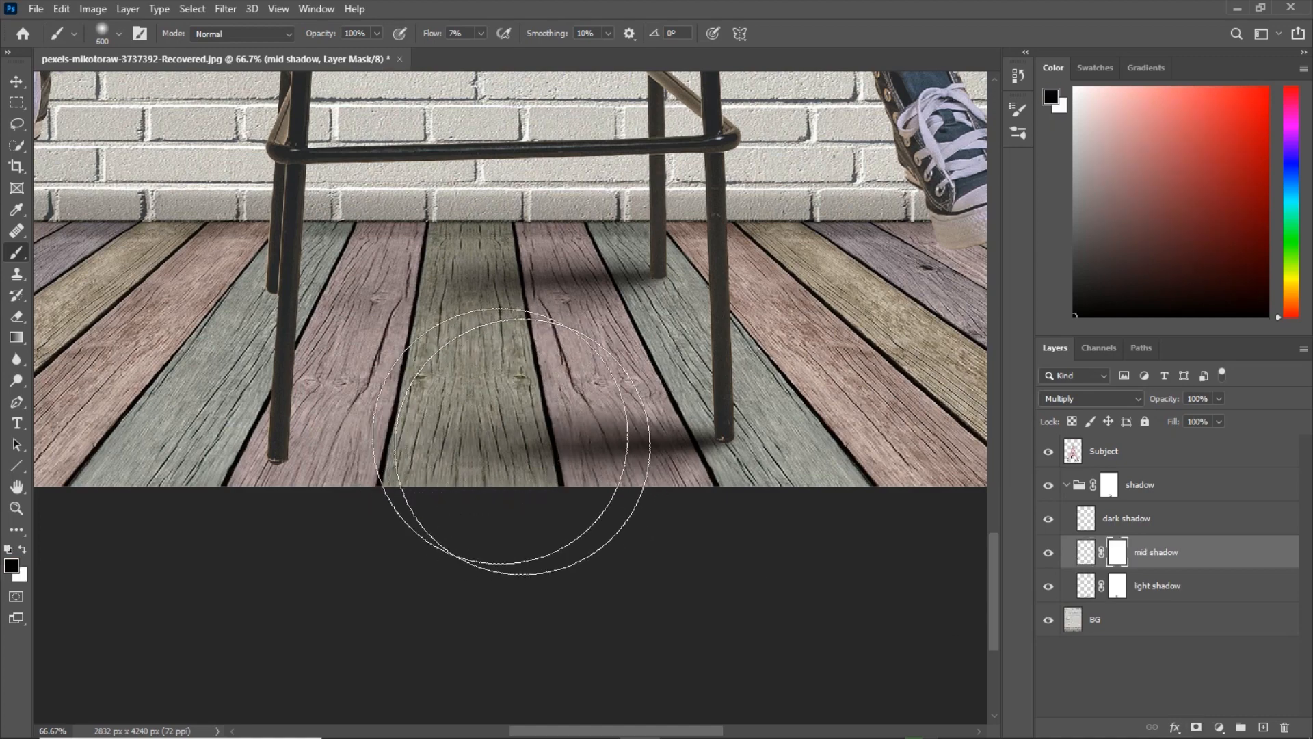
key("bracketleft")
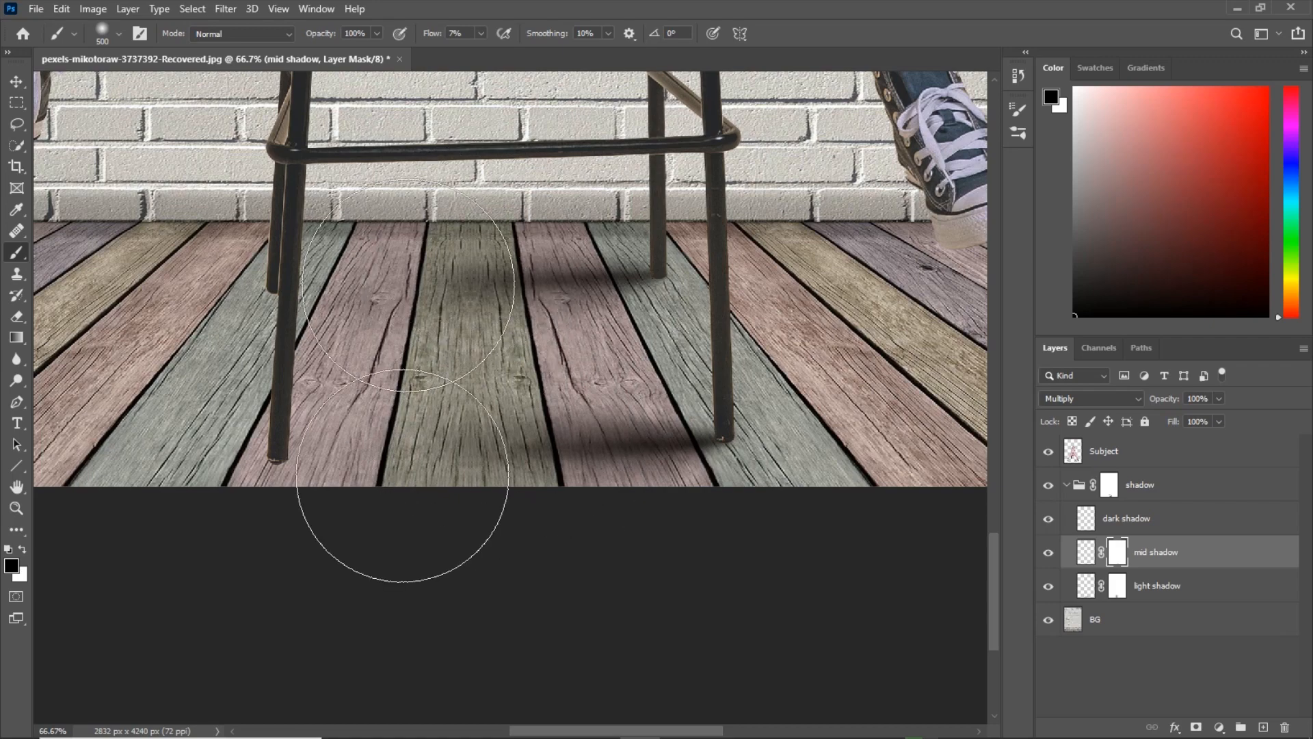
left_click(1117, 554, "shift")
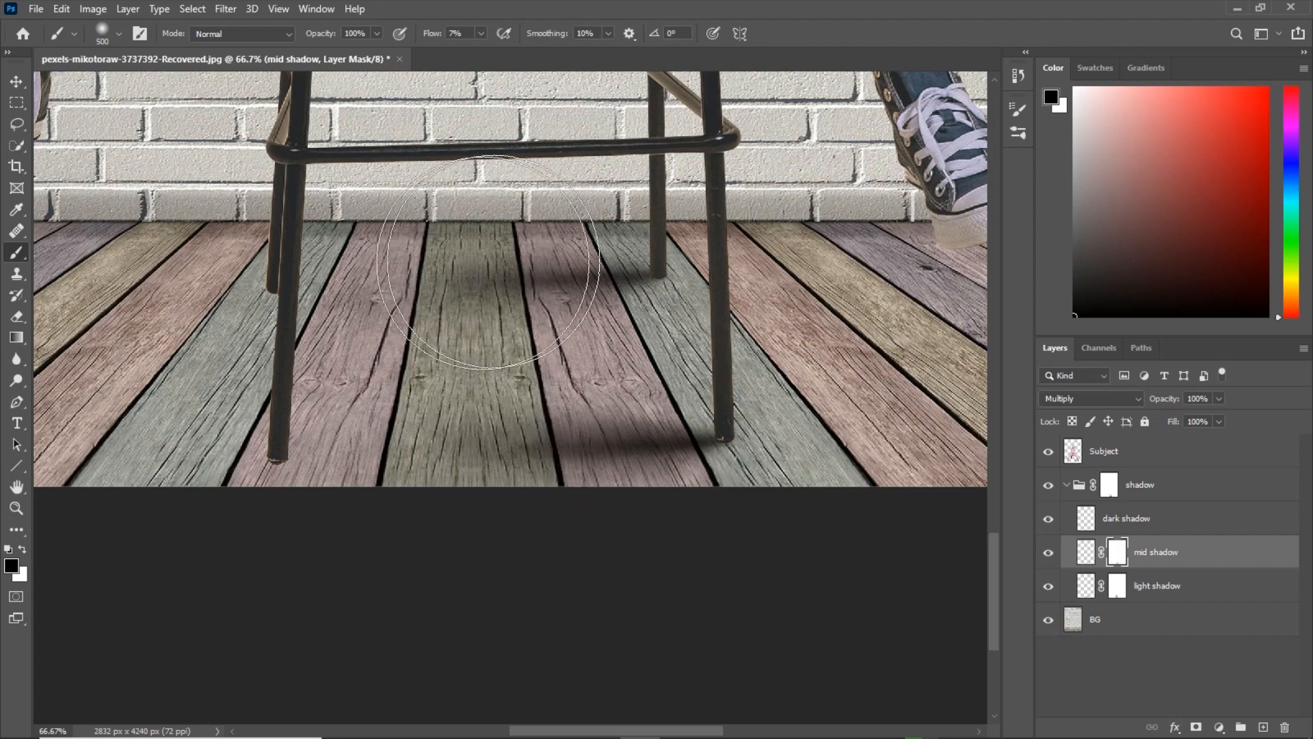
- Add a mask to the dark shadow layer and softly fade the shadow away from the legs with a 300 to 600 brush
left_click(1122, 532)
left_click(1197, 726)
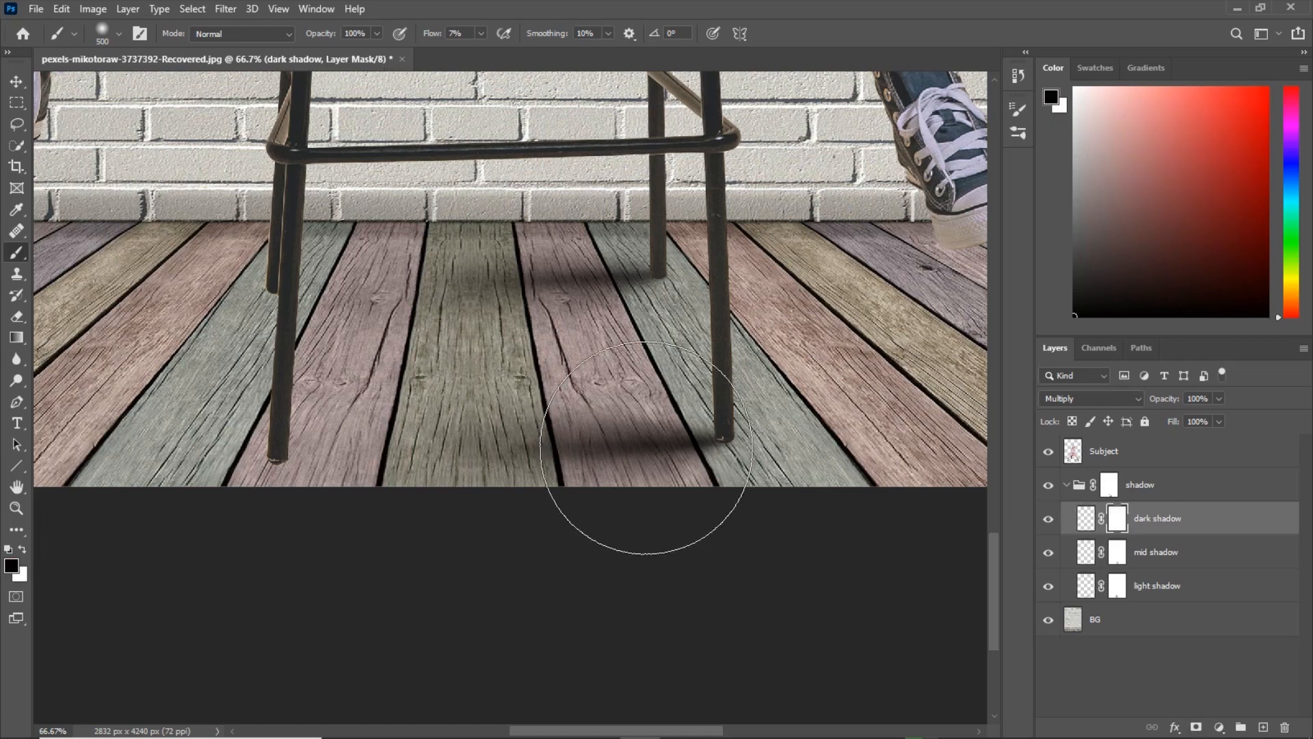
key("bracketleft")
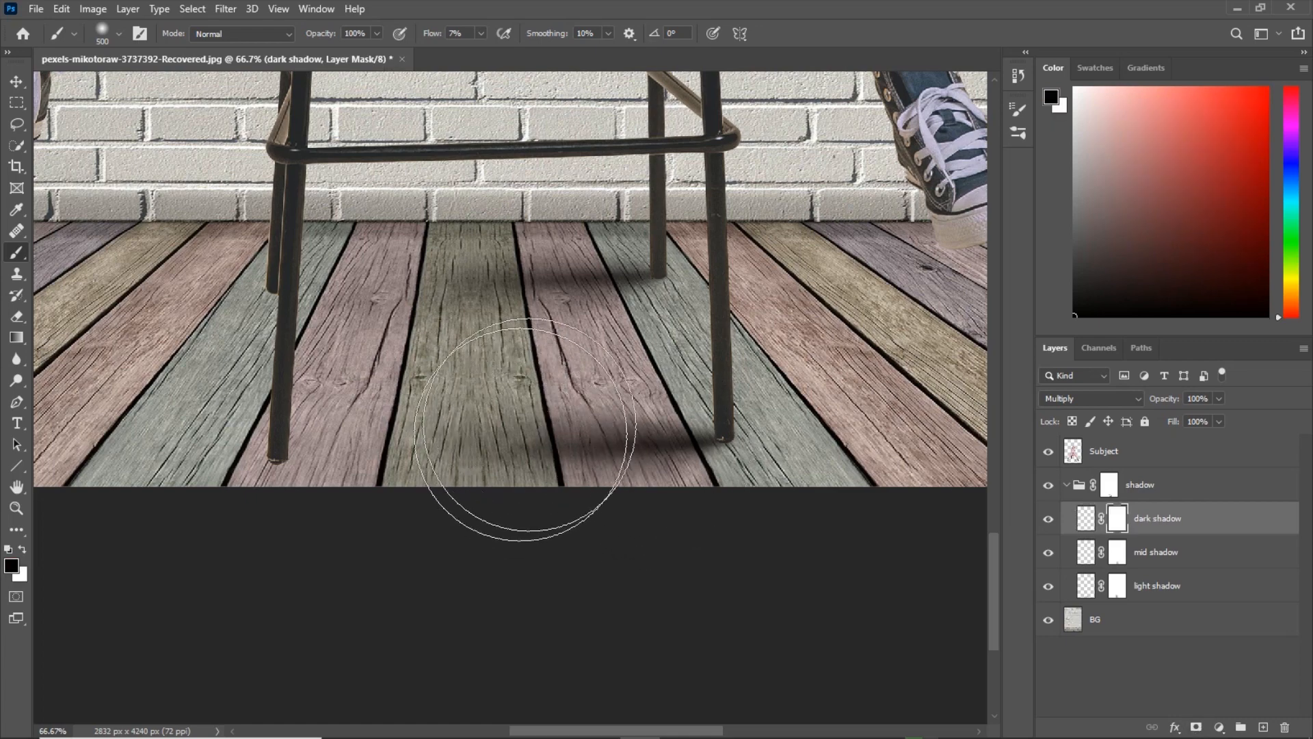
key("bracketright")
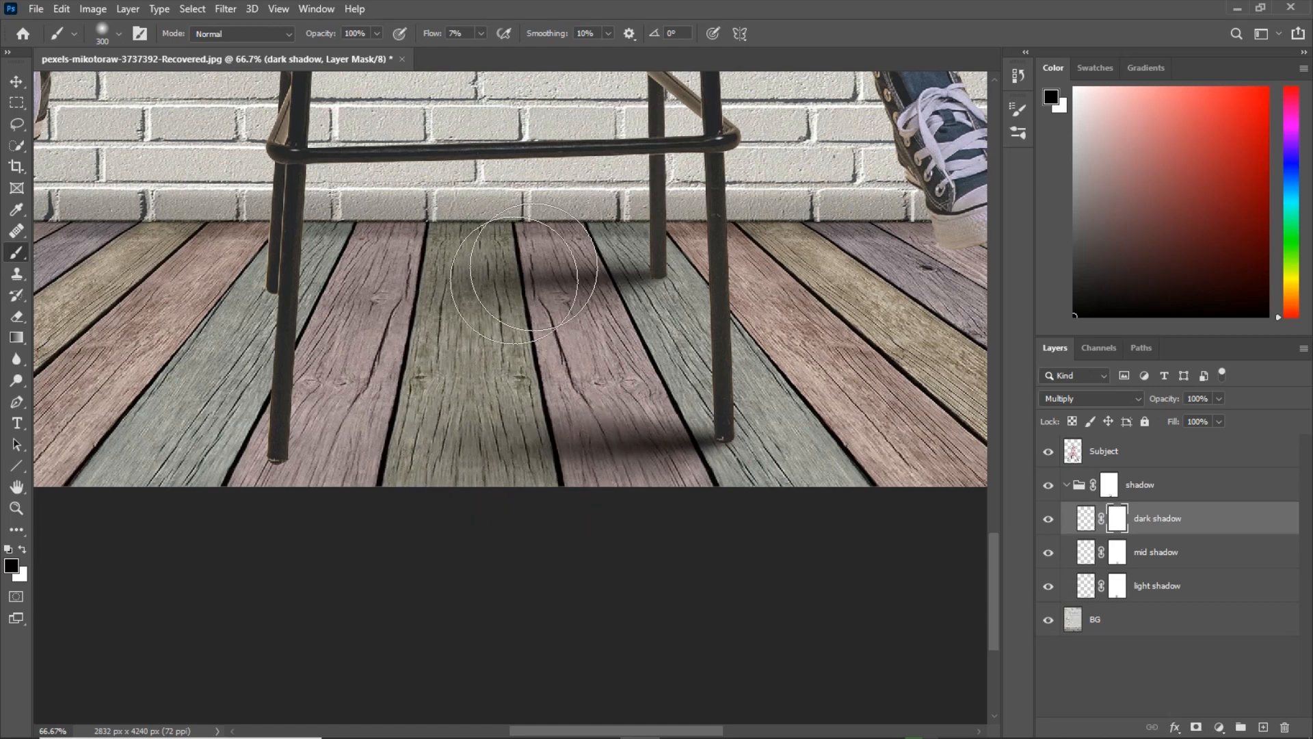
key("bracketright")
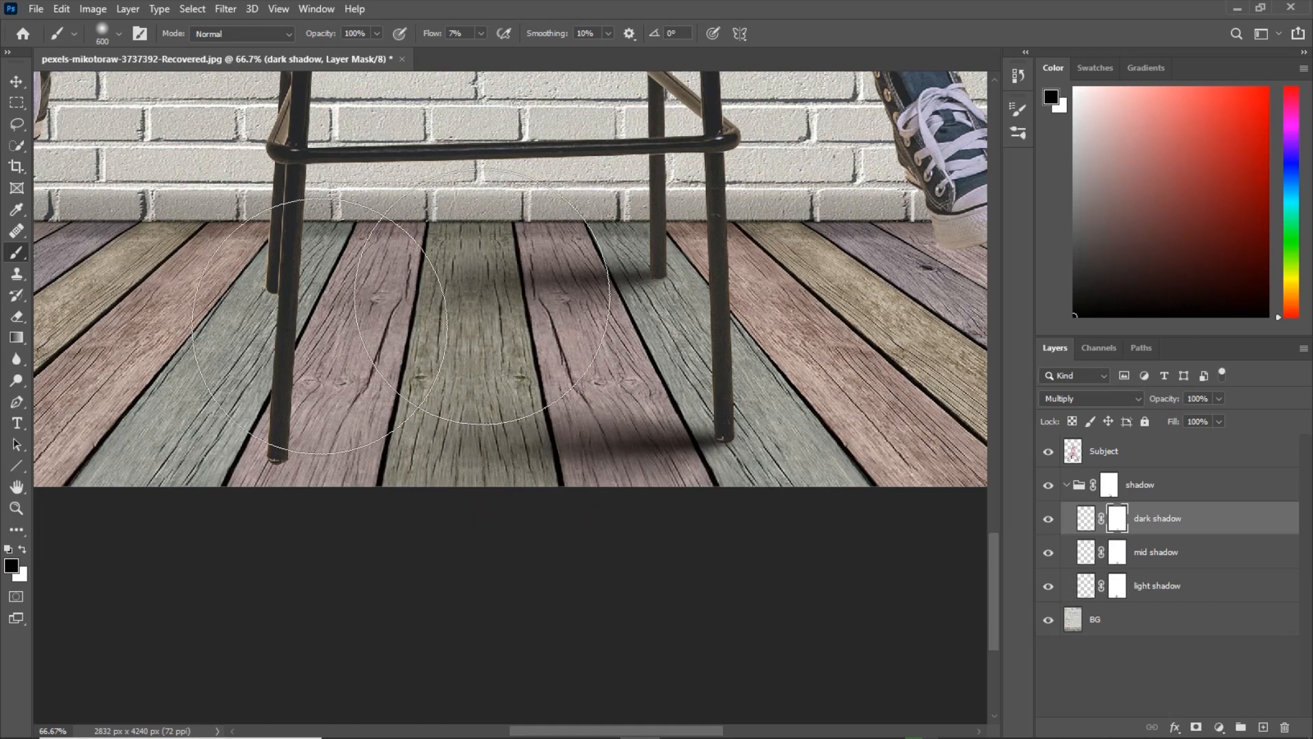
- Collapse the shadow group, compare the whole image with the group hidden and shown, and inspect the shadows at the right legs
key("ctrl+minus")
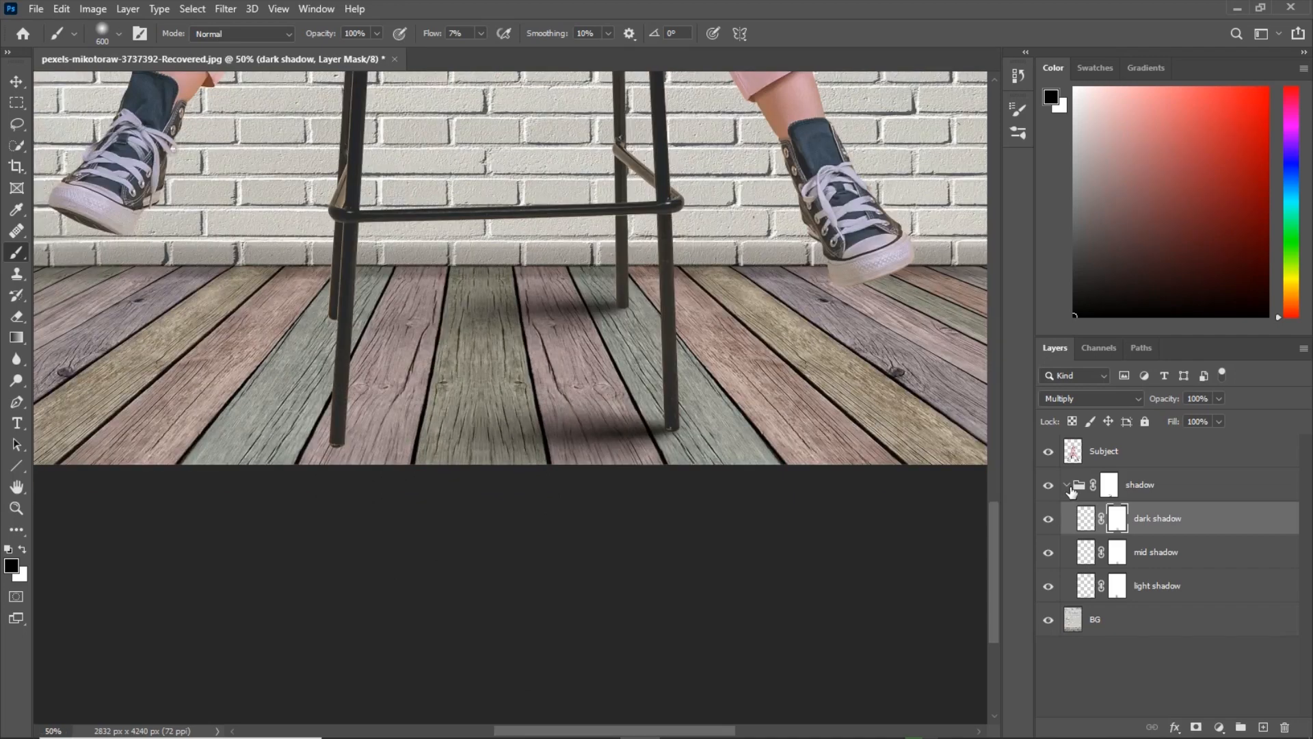
left_click(1074, 490)
left_click(1067, 485)
key("ctrl+plus")
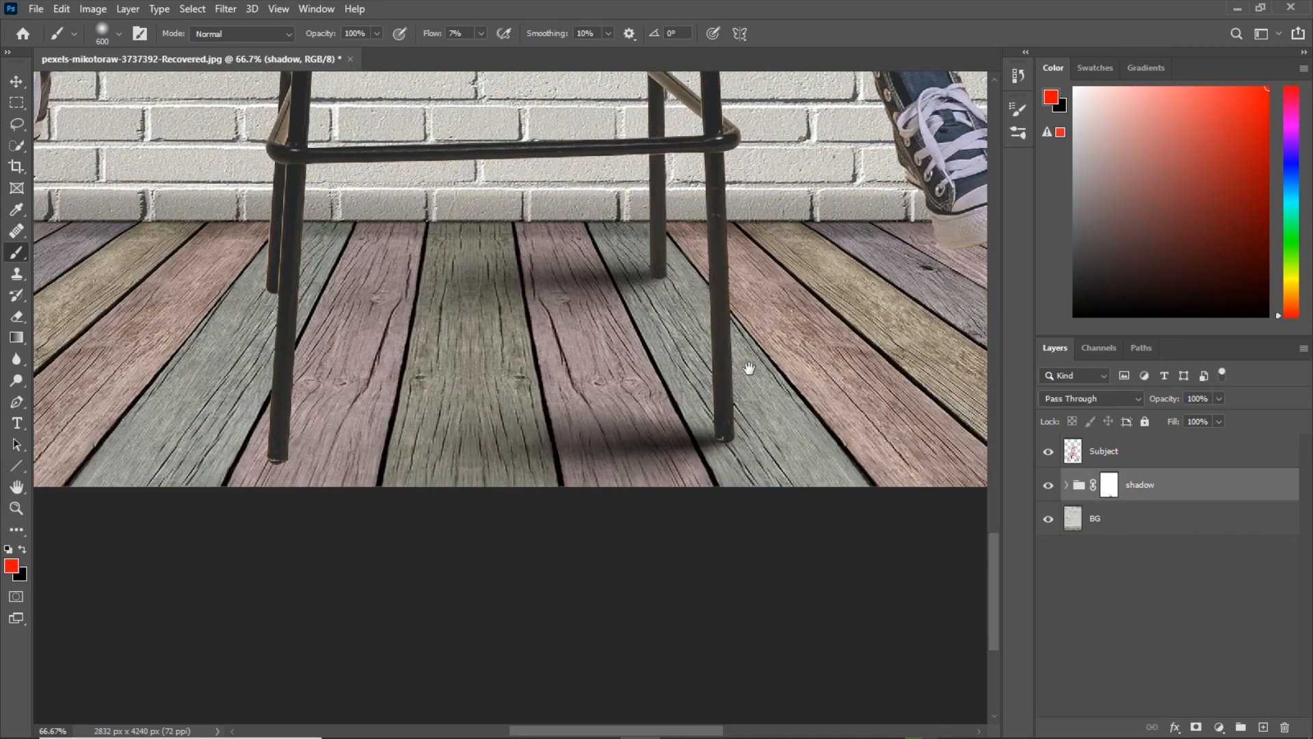
left_click_drag(771, 369, 666, 381)
key("ctrl+0")
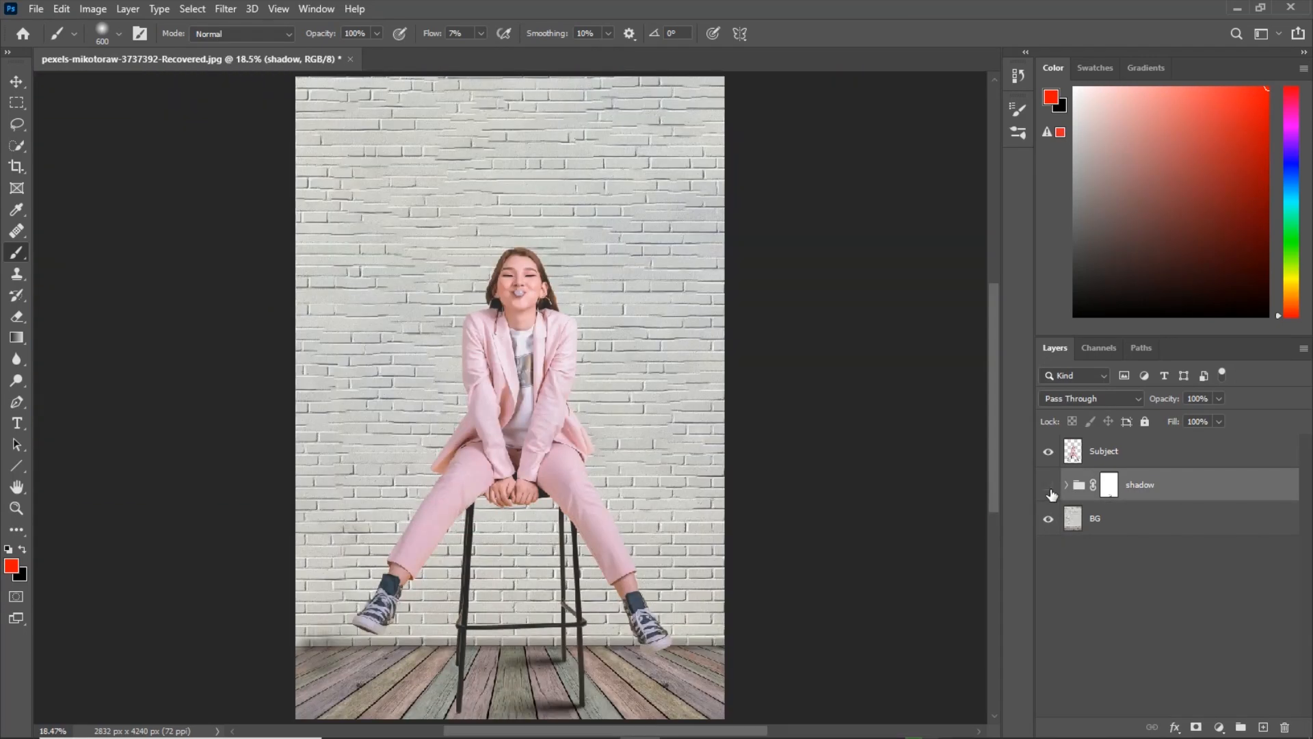
left_click(1051, 490)
left_click(1051, 492)
key("ctrl+plus")
left_click_drag(658, 648, 522, 182)
key("ctrl+plus")
key("ctrl+plus")
key("ctrl+plus")
key("ctrl+plus")
left_click_drag(763, 454, 721, 419)
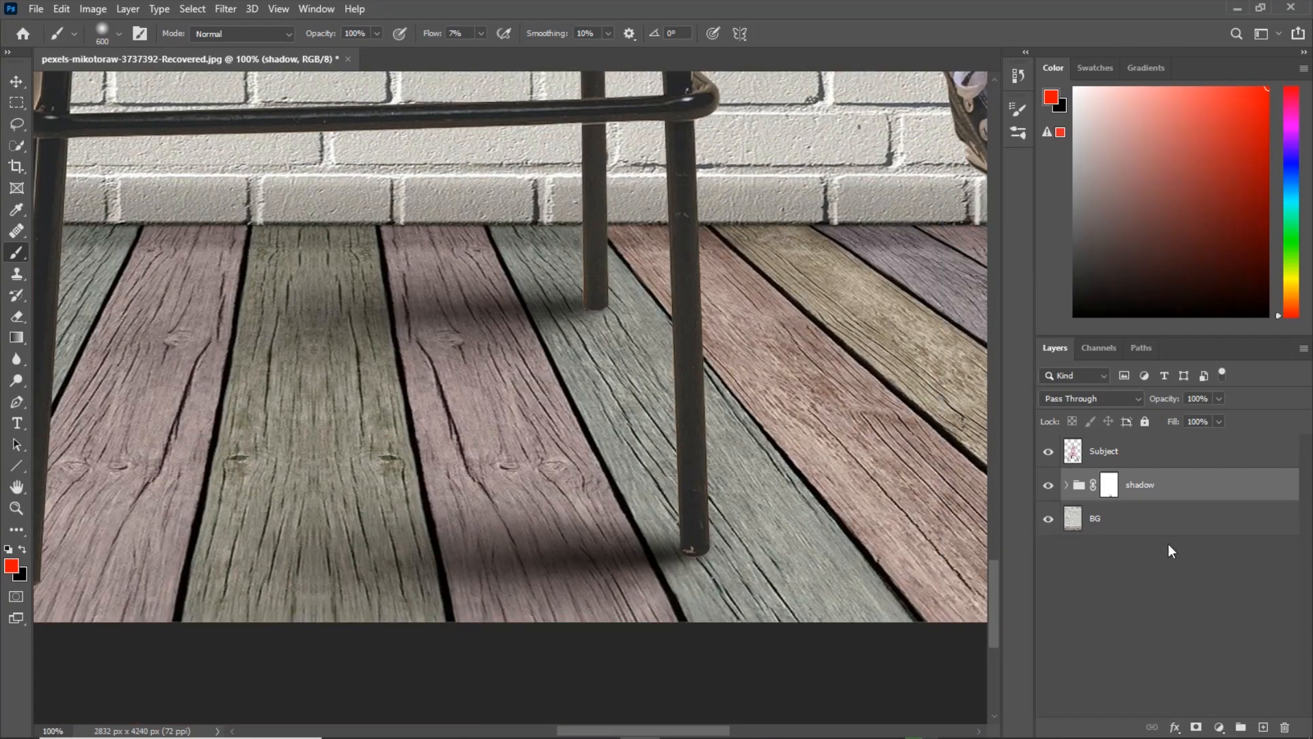
- Reduce the brush to 60 and add a new layer above Subject, clipped to it
left_click(1144, 456)
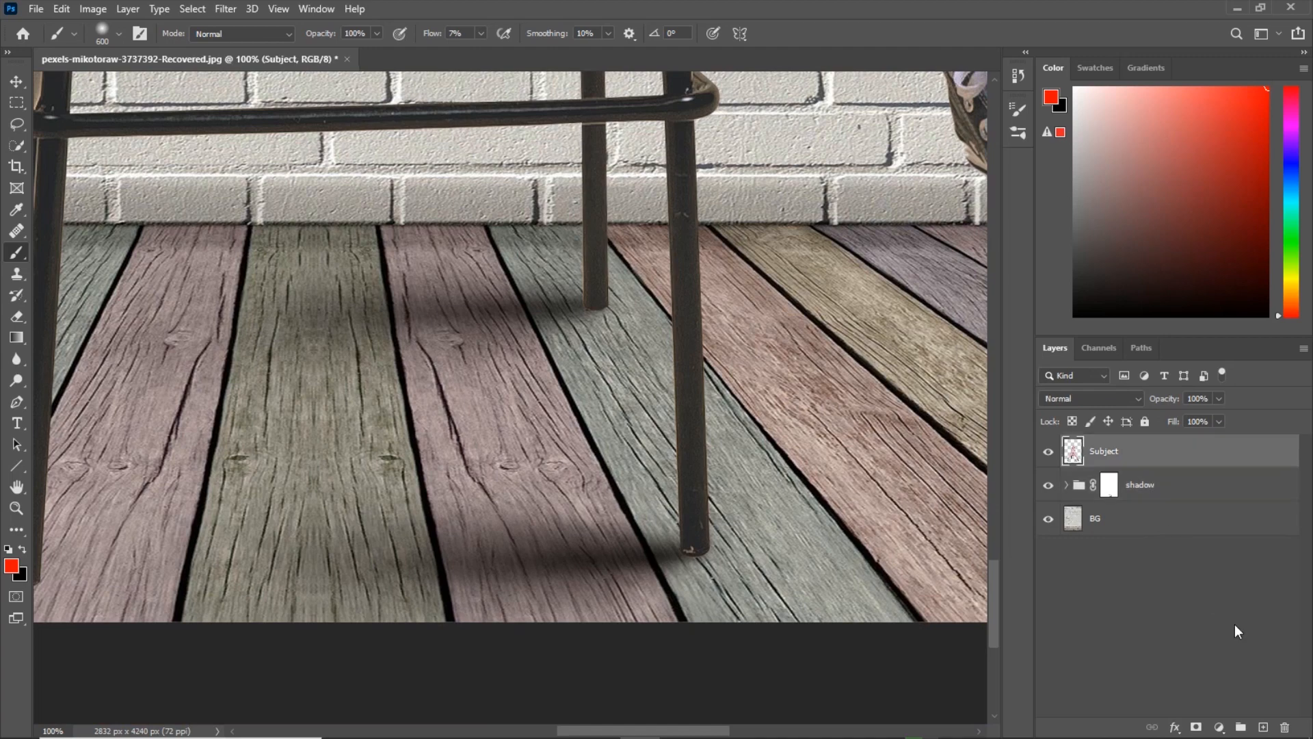
key("bracketleft")
key("bracketleft")
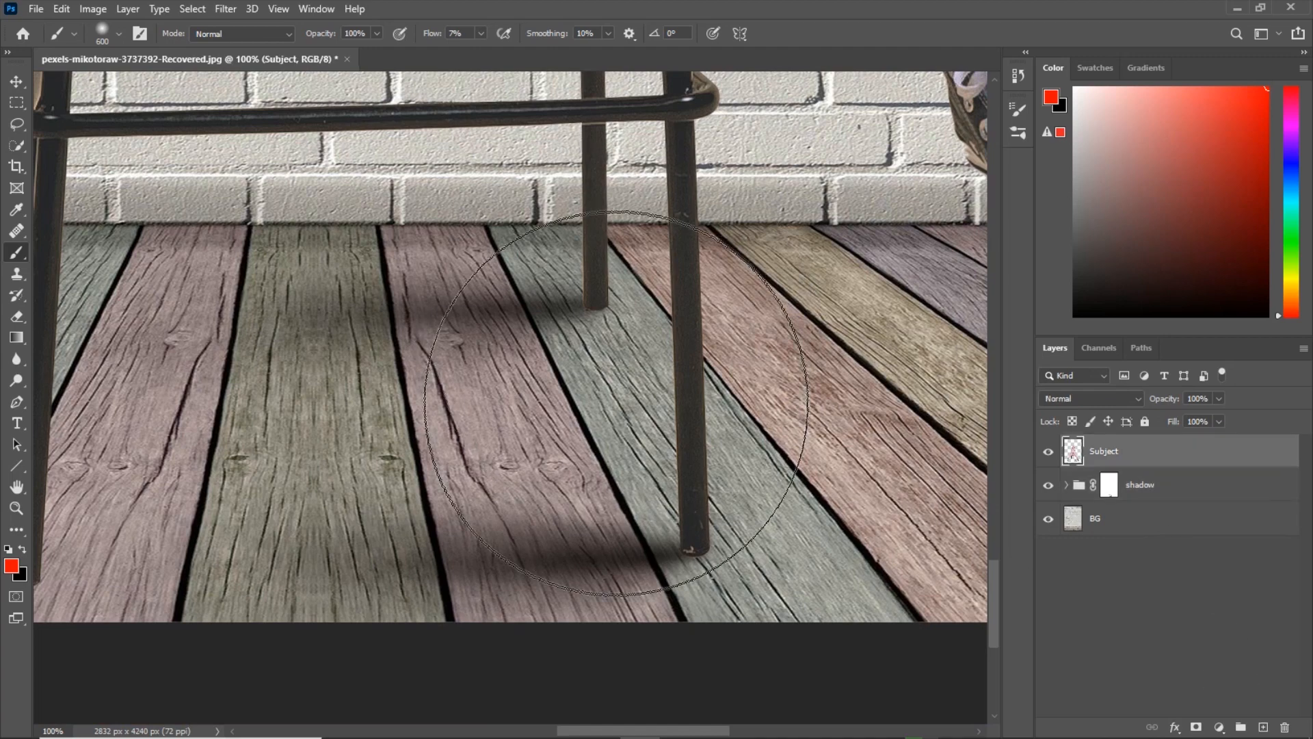
key("bracketleft")
key("bracketleft")
key("bracketleft")
key("bracketleft")
key("bracketleft")
key("bracketleft")
key("bracketleft")
key("bracketleft")
key("bracketleft")
key("bracketleft")
key("bracketleft")
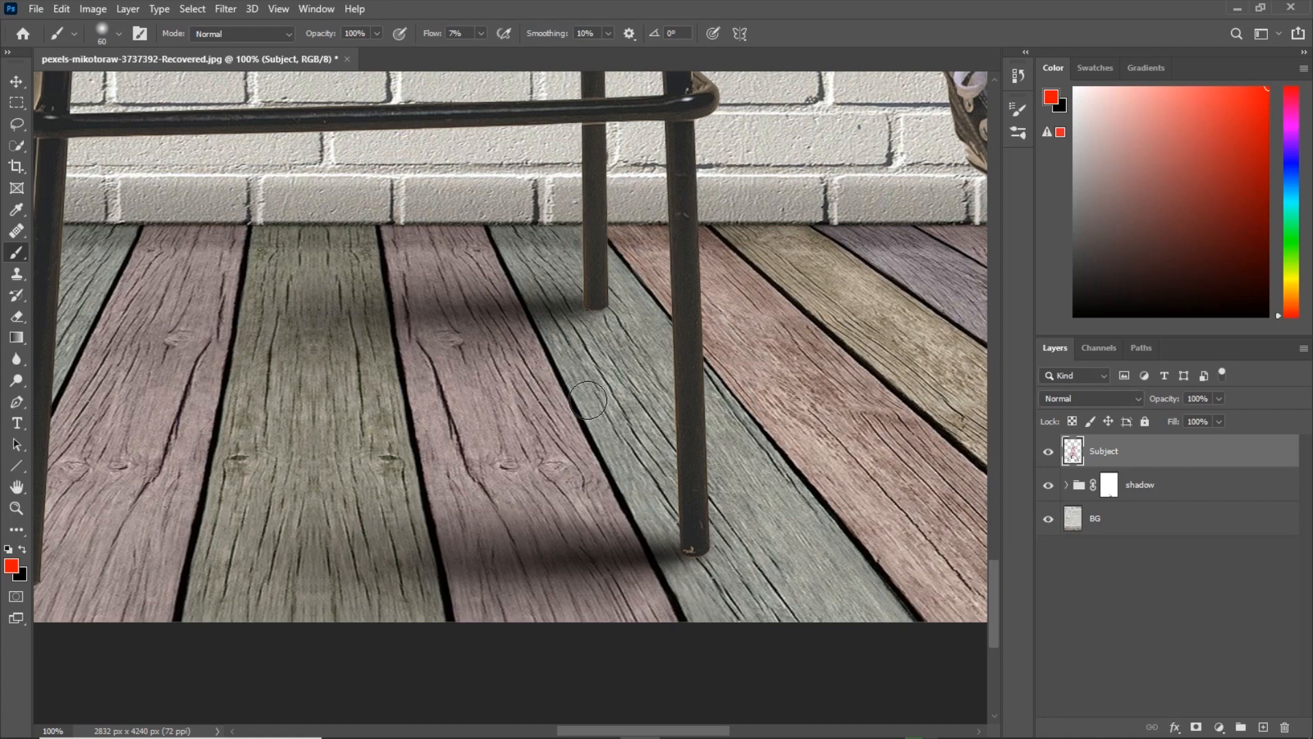
left_click(1263, 728)
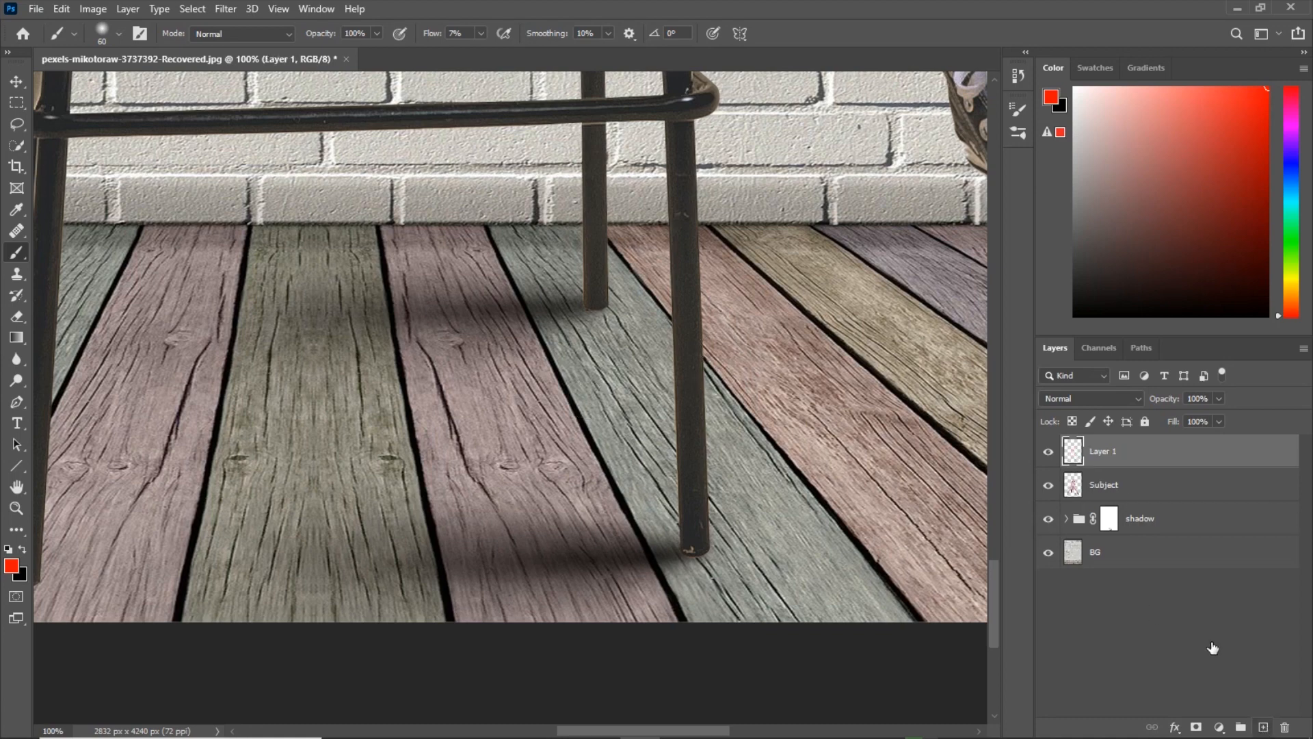
left_click(1121, 464, "alt")
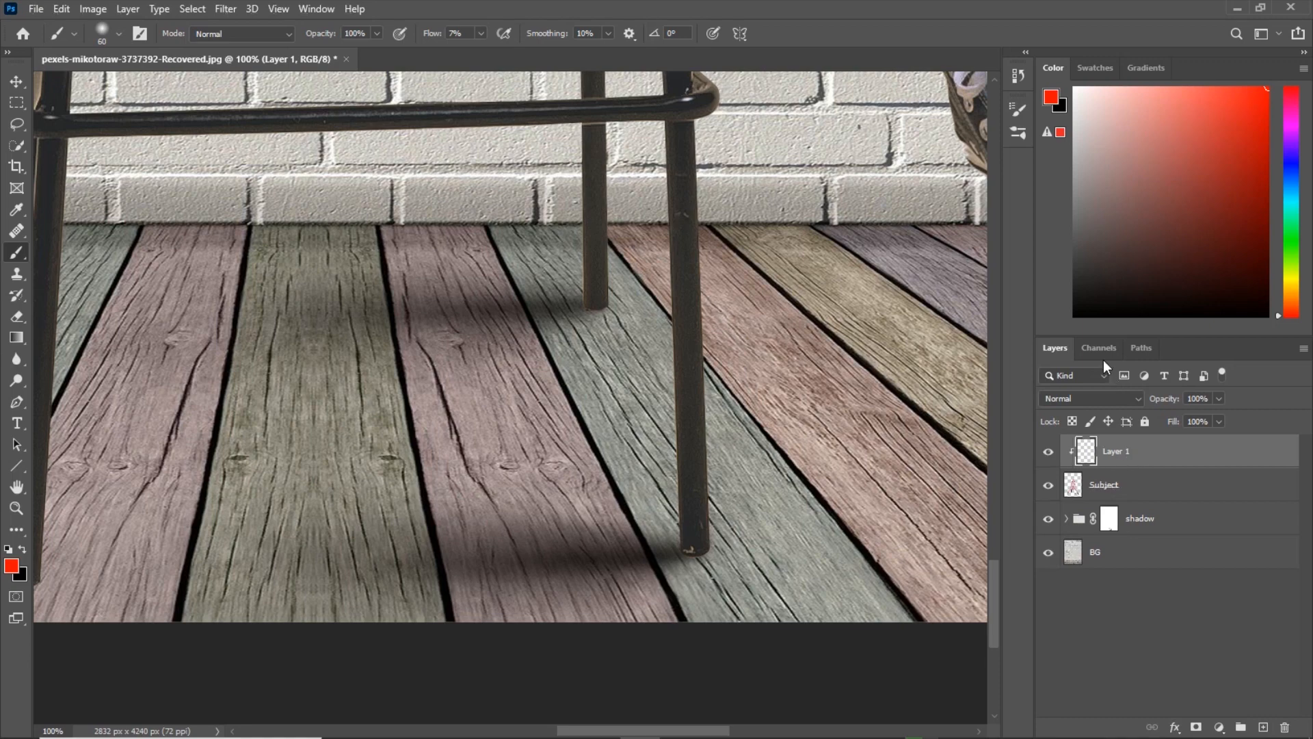
- Set the paint color to black, the brush flow to 3% and the brush size to 30 for the front right leg
left_click_drag(1098, 291, 1090, 305)
left_click_drag(435, 33, 437, 33)
key("ctrl+plus")
key("space")
left_click_drag(698, 544, 450, 140)
key("bracketleft")
key("bracketleft")
key("bracketleft")
key("bracketleft")
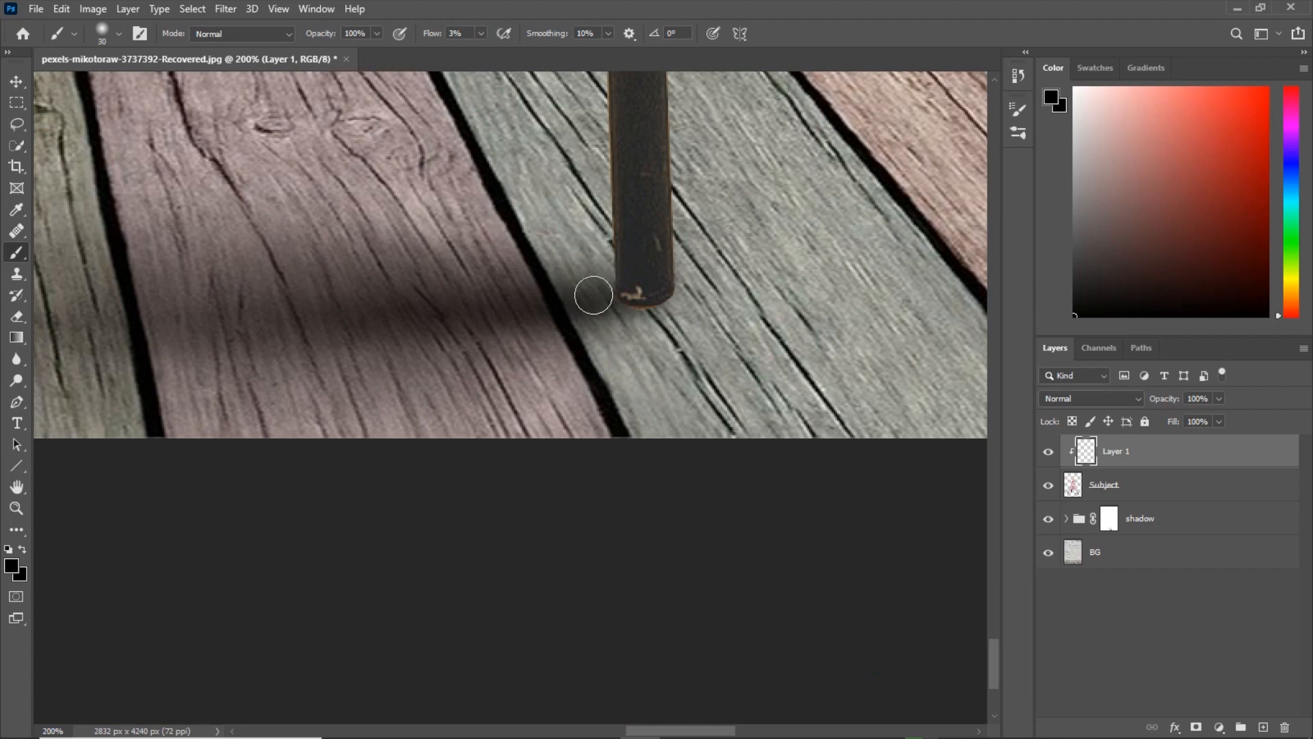
- Darken the bottom edge and foot of the front right stool leg on the clipped layer with a 10 to 40 brush
key("ctrl+plus")
key("bracketleft")
key("bracketleft")
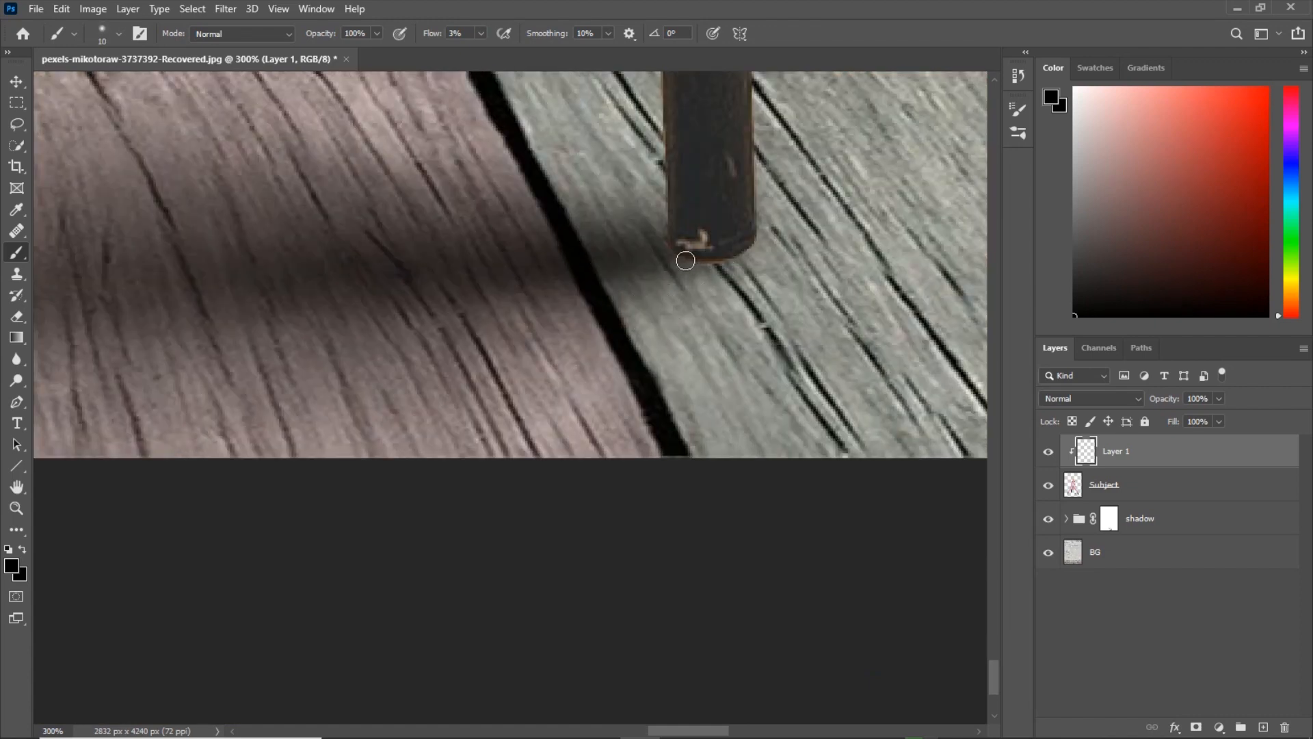
key("bracketright")
key("bracketright")
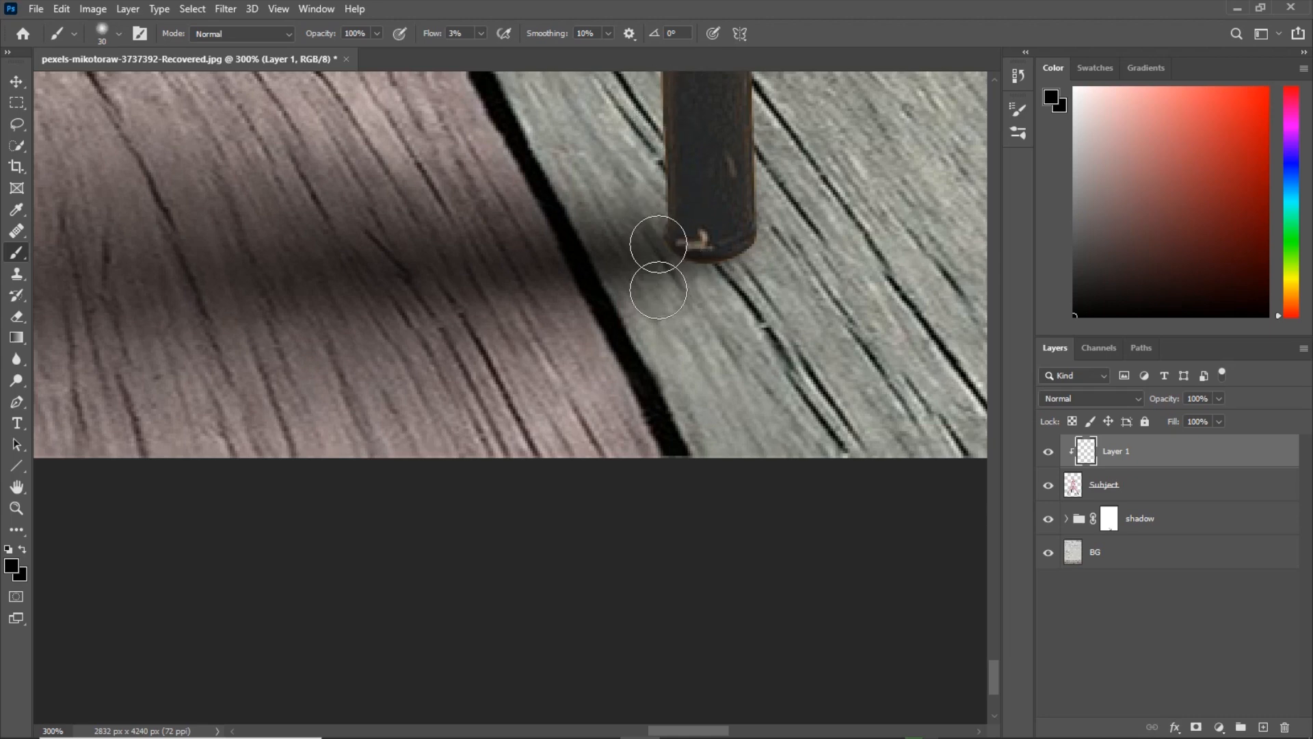
key("bracketright")
key("ctrl+minus")
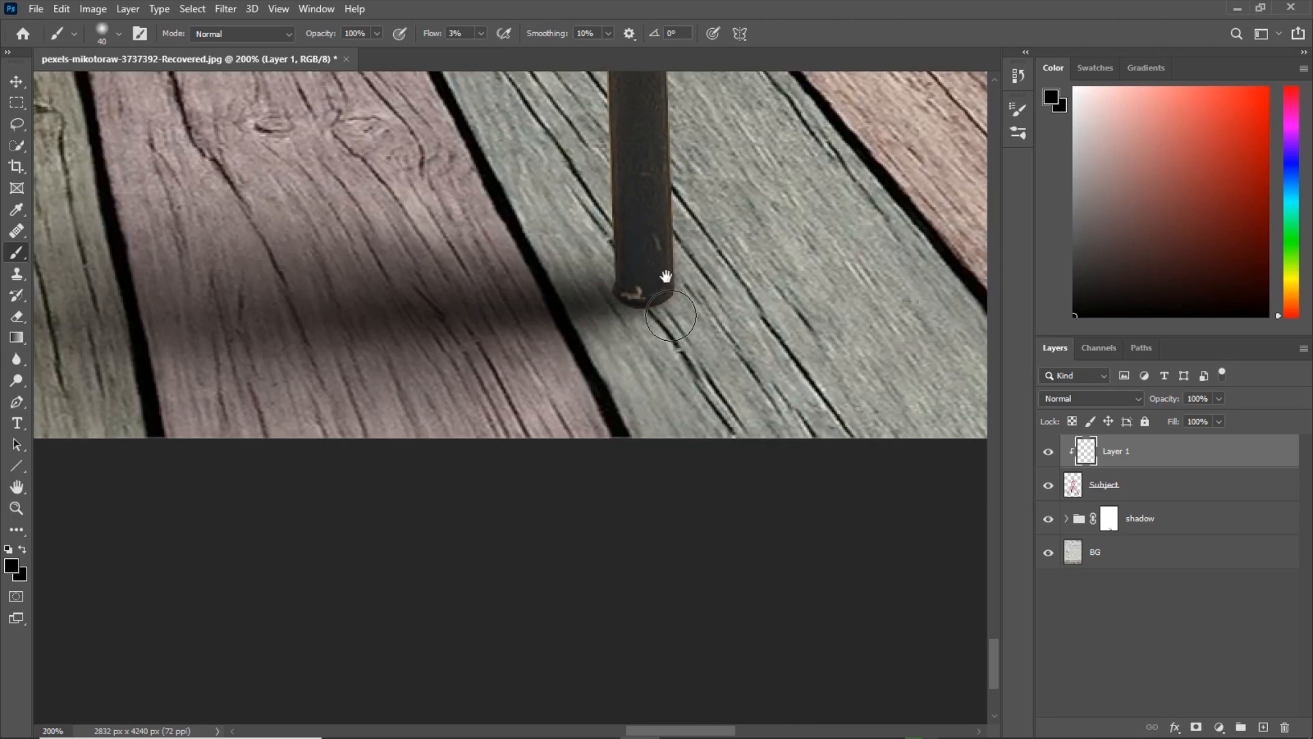
- Blend the front right leg's shading with a brush up to size 70, and compare Layer 1 hidden and shown
left_click_drag(665, 276, 640, 383)
key("bracketright")
key("bracketright")
key("bracketright")
left_click_drag(460, 454, 674, 480)
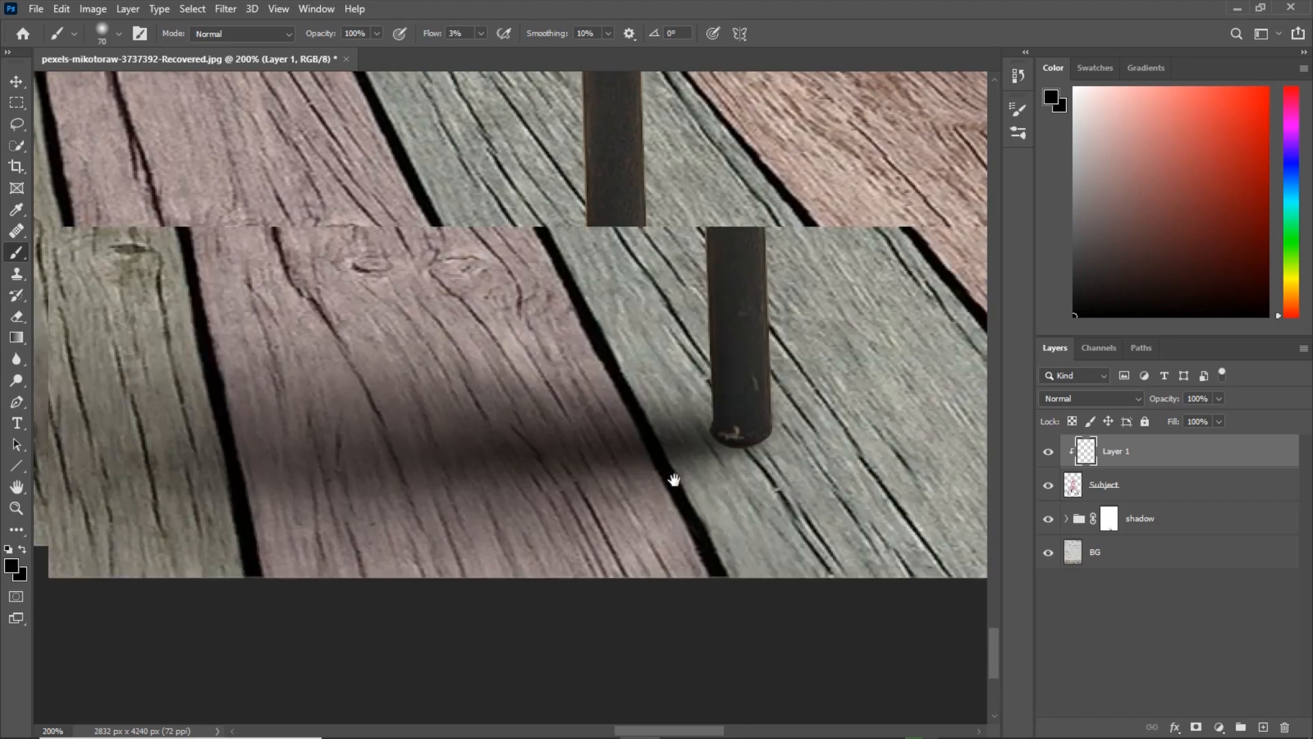
left_click(1048, 452)
left_click(1047, 452)
left_click(1047, 452)
left_click(1047, 453)
- Darken the bottom edge of the rear right stool leg on Layer 1, reducing the brush from 50 to 10
mouse_move(727, 85)
left_mouse_down()
mouse_move(668, 413)
mouse_move(728, 507)
left_mouse_up()
key("bracketleft")
key("bracketleft")
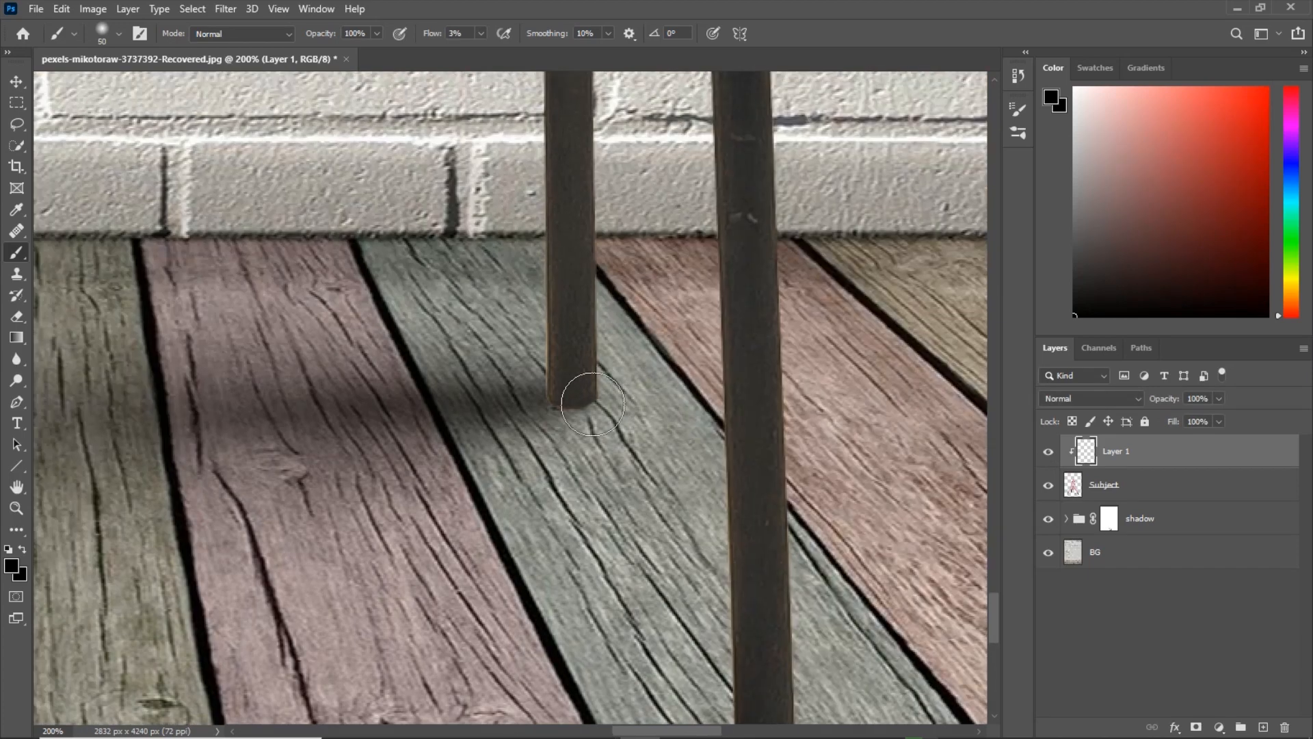
key("ctrl+plus")
key("bracketleft")
key("bracketleft")
key("bracketleft")
key("bracketleft")
key("bracketleft")
key("bracketleft")
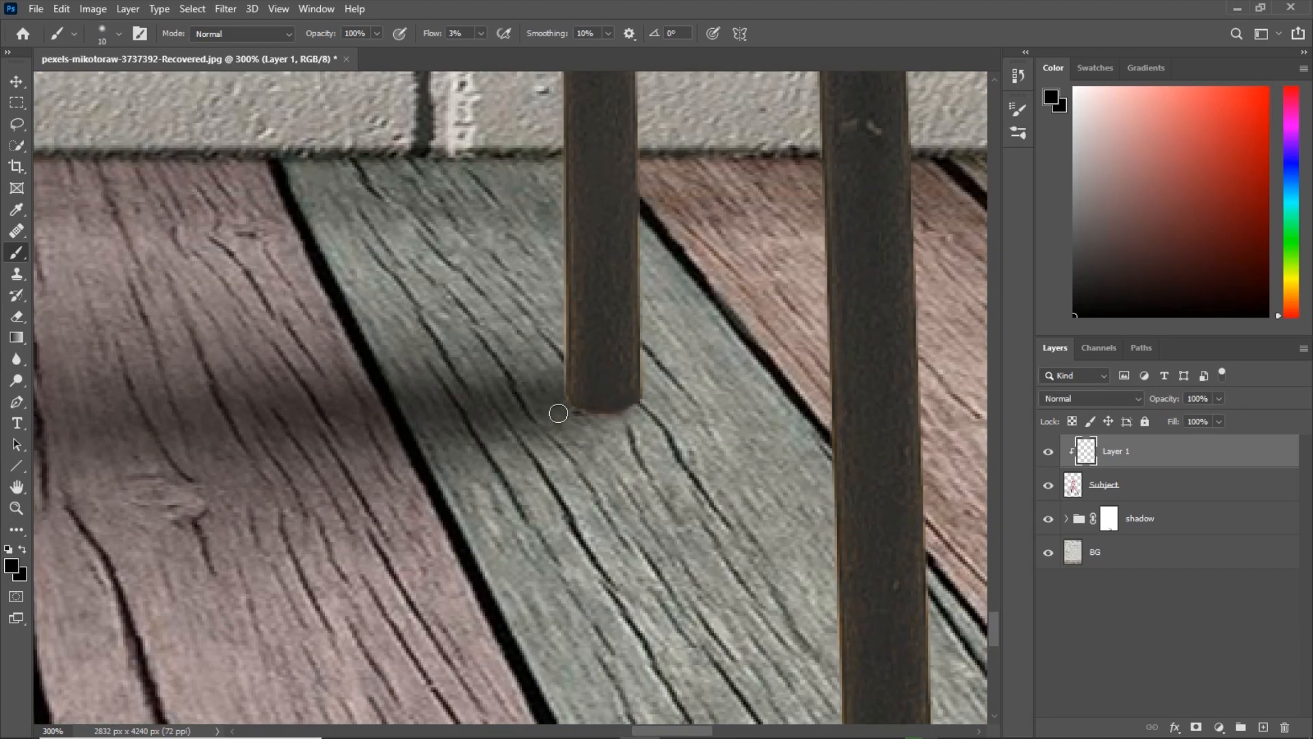
- Soften and extend the shading around the rear right leg's foot on Layer 1 with a 30 to 60 brush
key("bracketright")
key("bracketright")
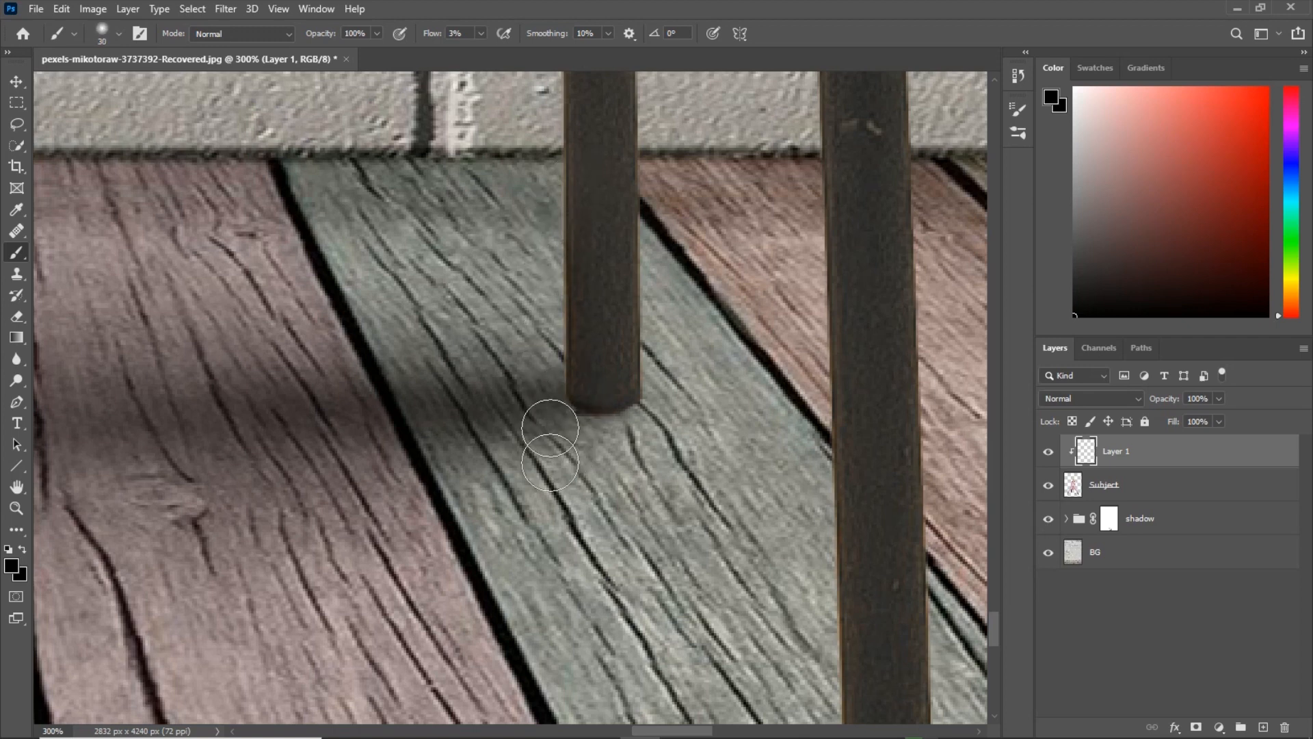
key("bracketright")
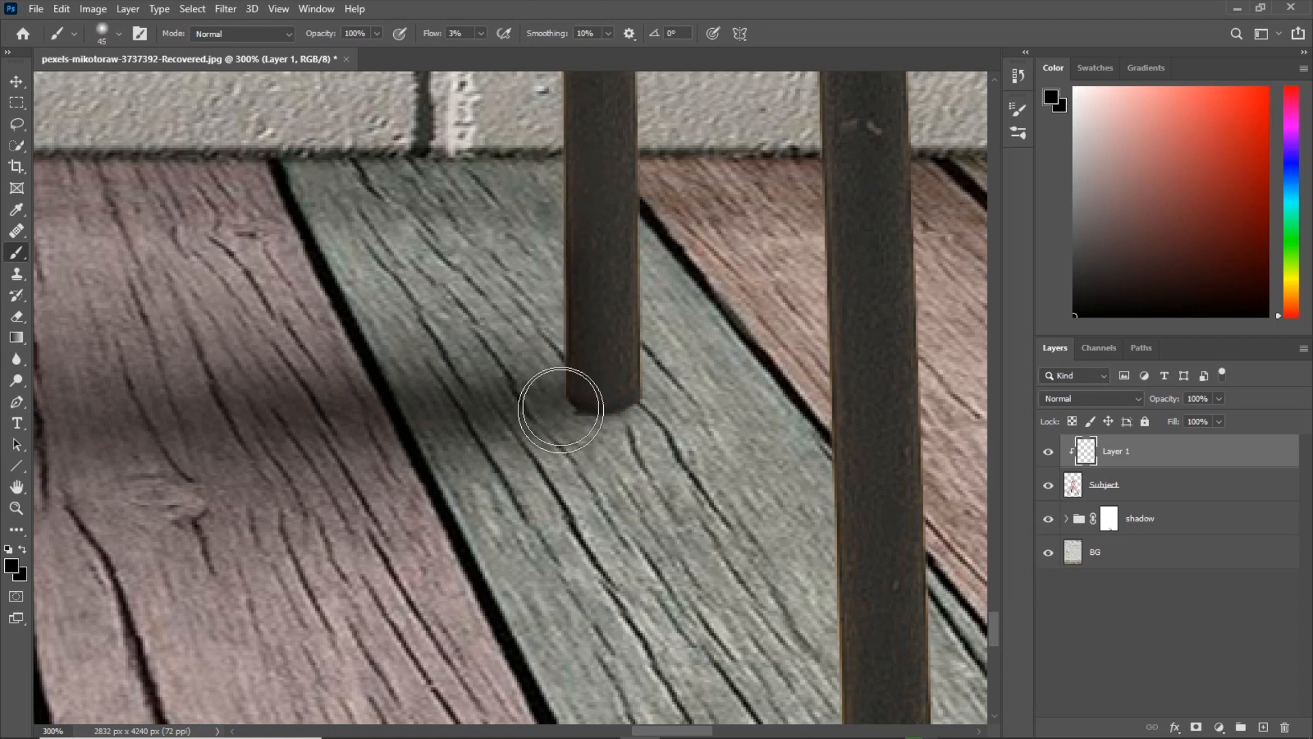
key("ctrl+minus")
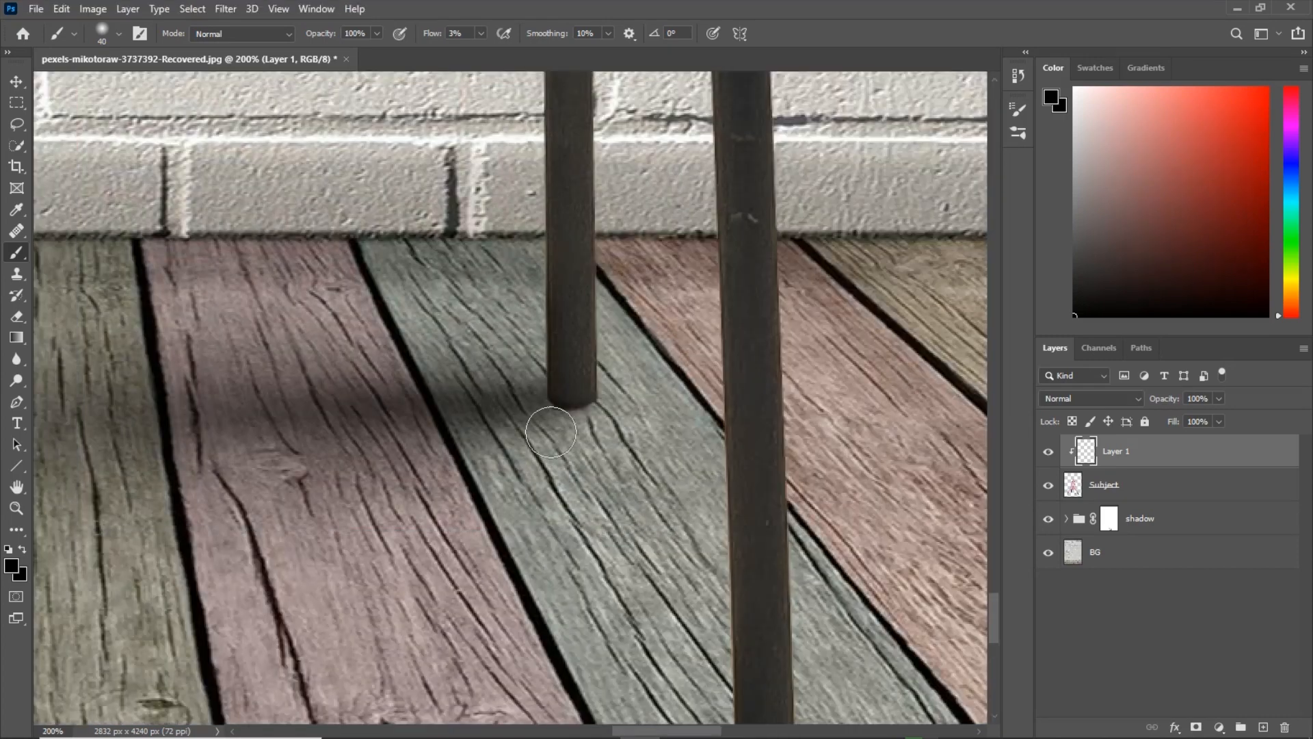
left_click_drag(630, 490, 652, 435)
key("bracketright")
key("bracketright")
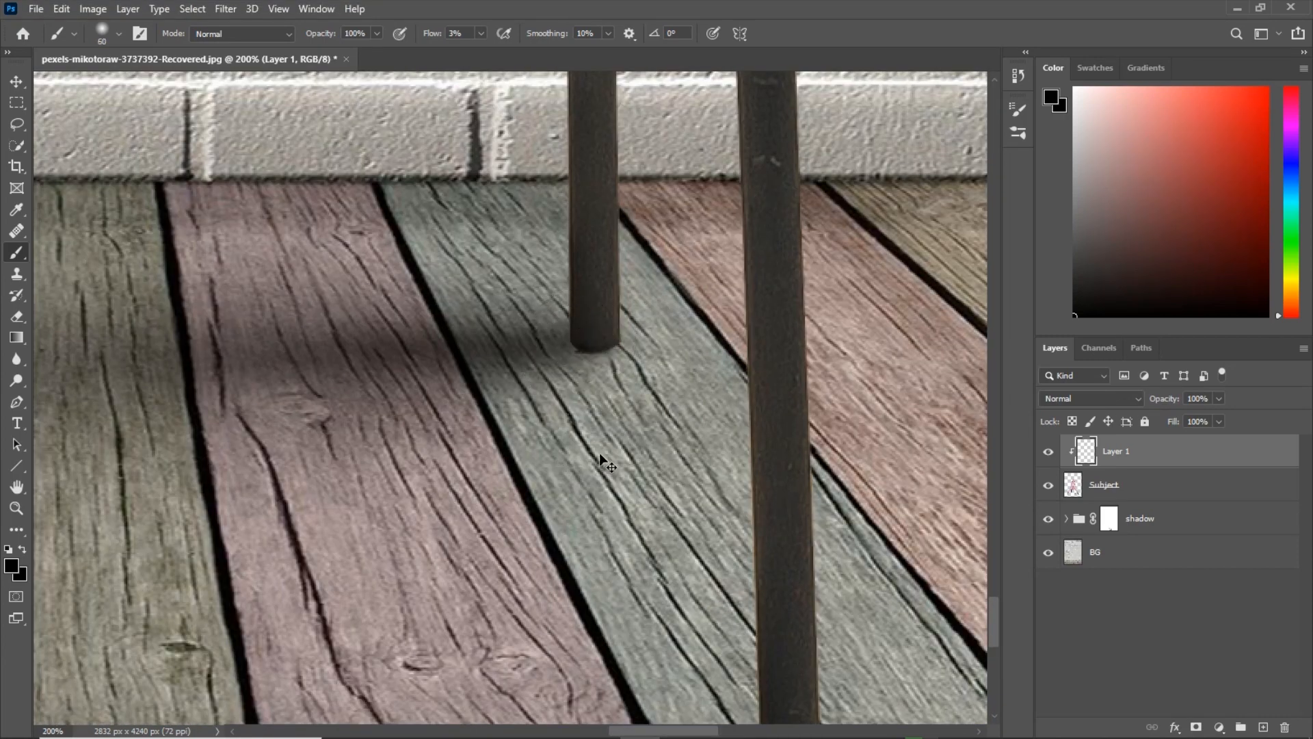
- Compare the stool with Layer 1 hidden and shown, and lower Layer 1's opacity to 91%
key("ctrl+0")
key("ctrl+plus")
left_click_drag(631, 667, 635, 262)
key("ctrl+plus")
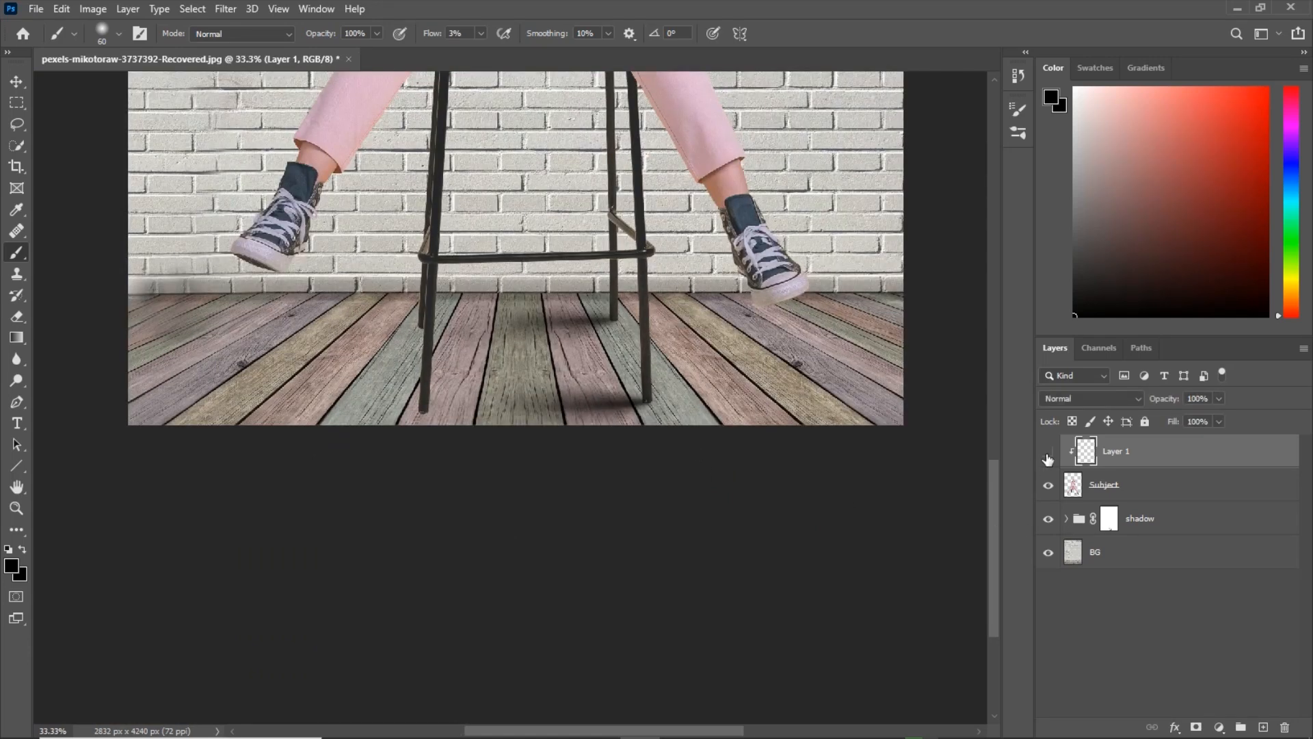
key("ctrl+plus")
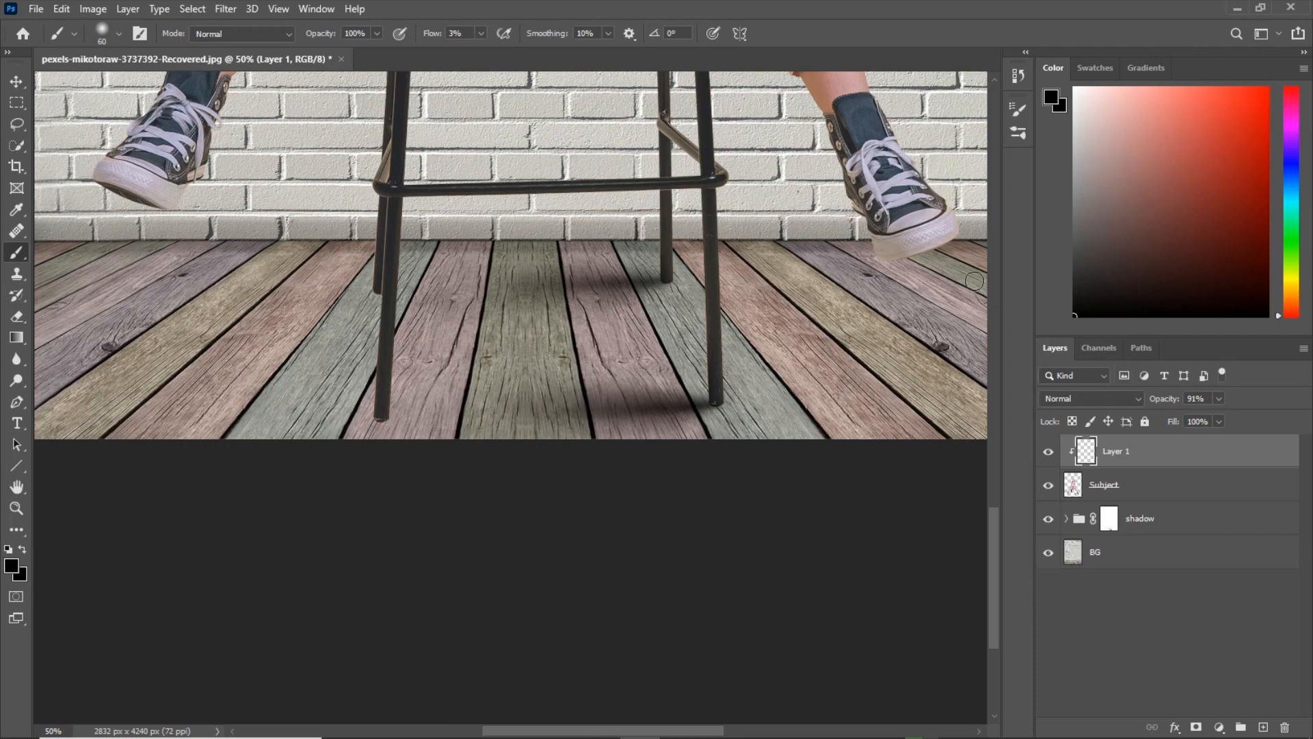
key("ctrl+plus")
key("ctrl+plus")
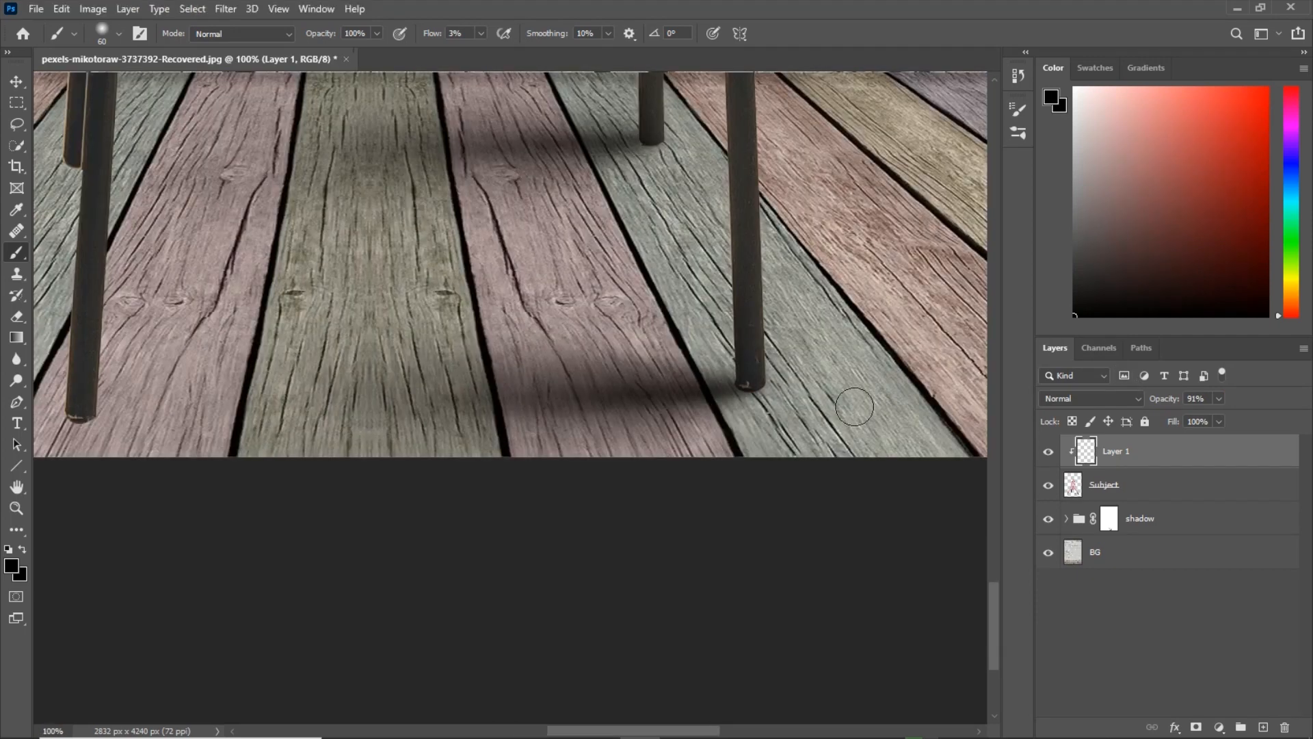
- Add an unclipped new layer above Layer 1 and keep black (000000) as the paint color
key("ctrl+0")
key("ctrl+plus")
left_click_drag(646, 602, 622, 304)
key("ctrl+plus")
key("ctrl+plus")
key("ctrl+plus")
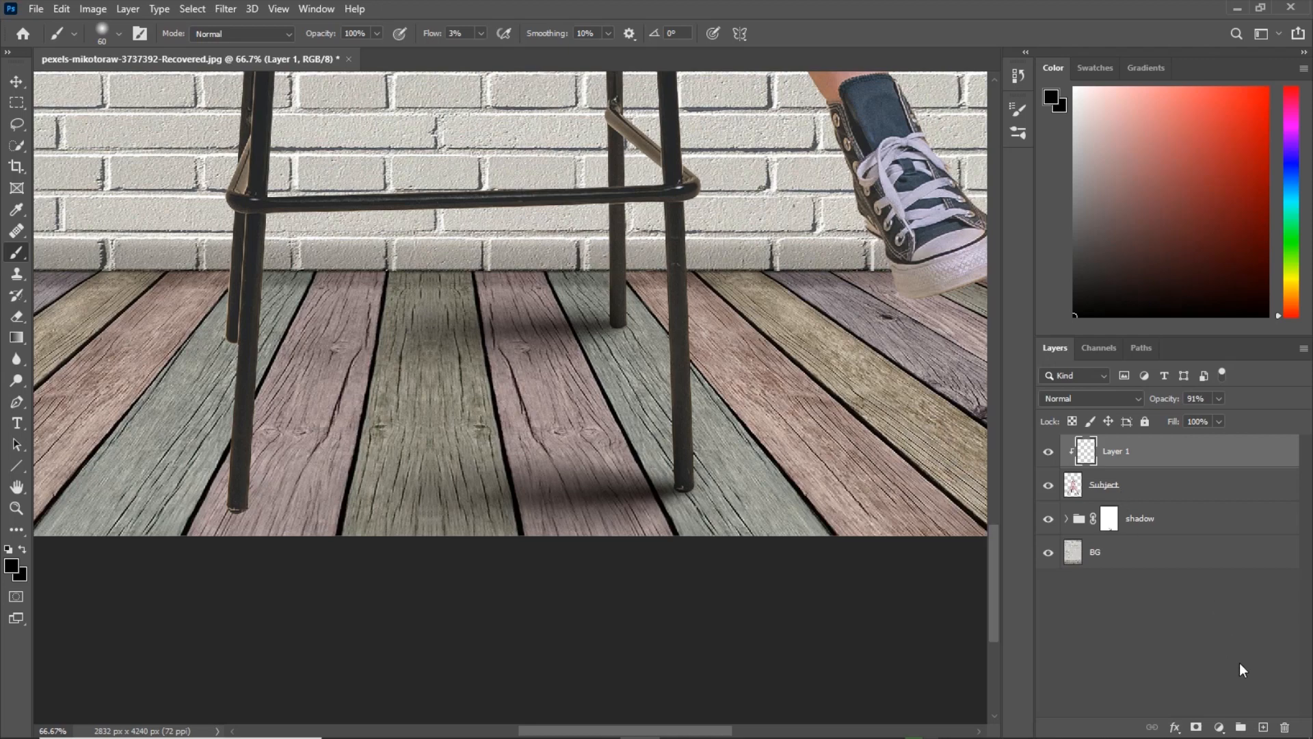
left_click(1264, 726)
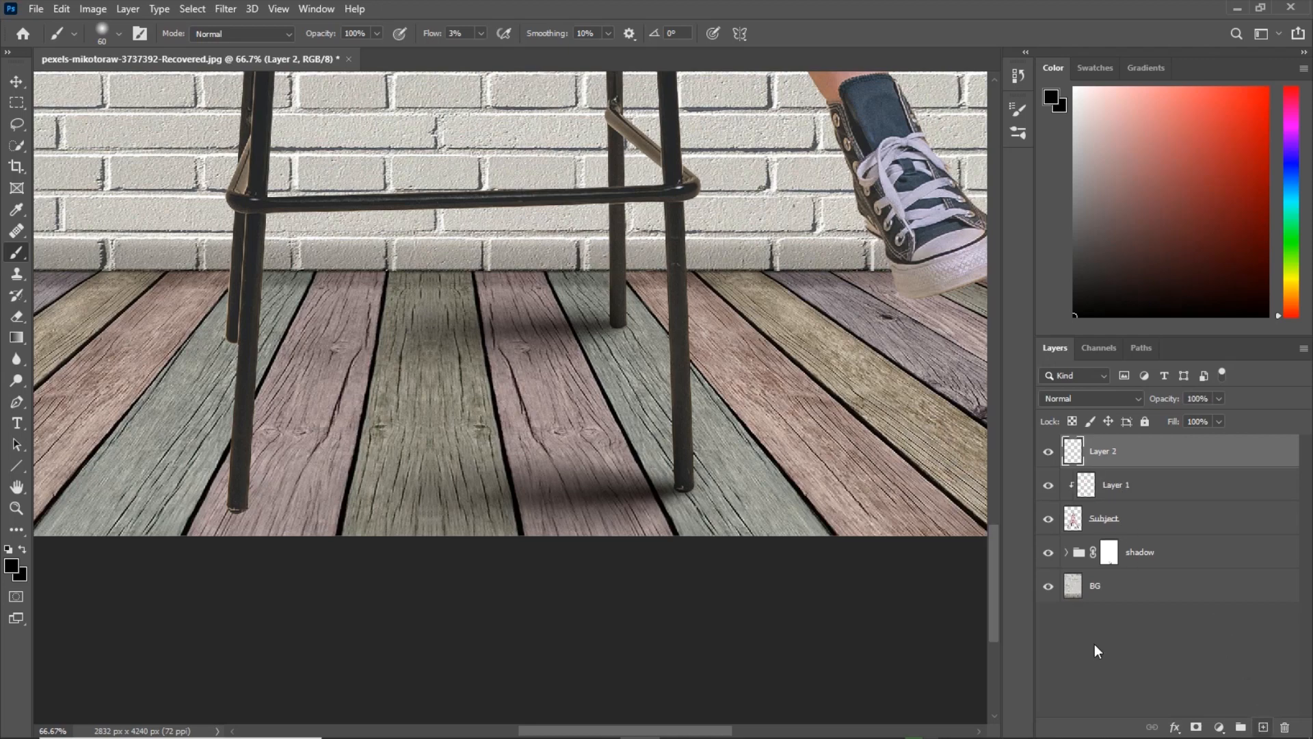
left_click_drag(747, 442, 695, 408)
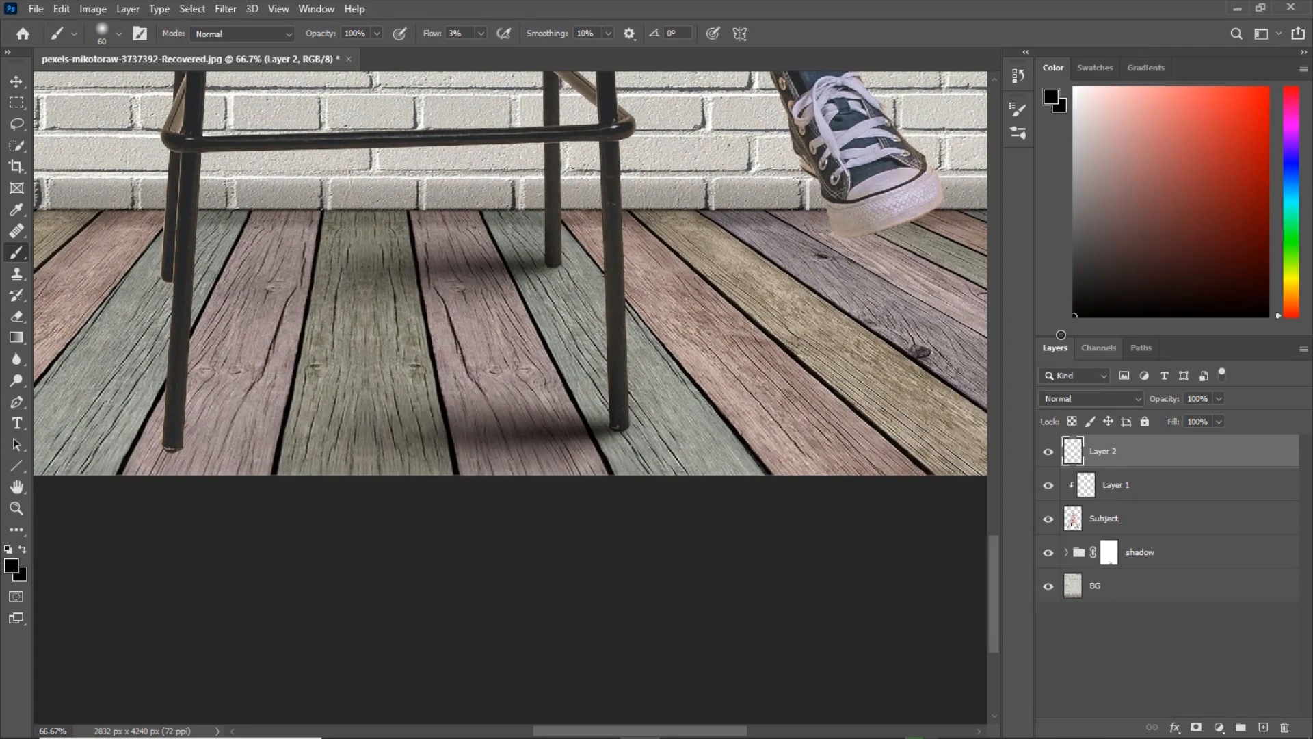
left_click(11, 565)
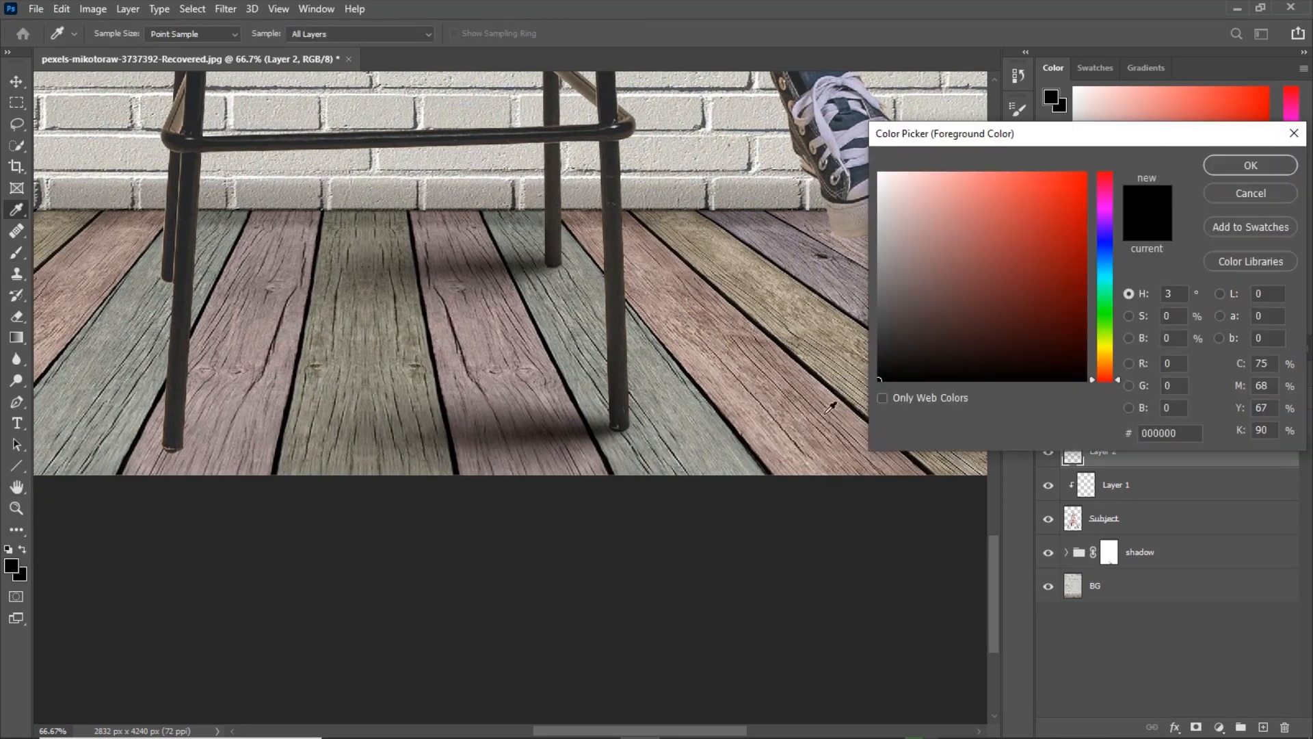
left_click(1250, 171)
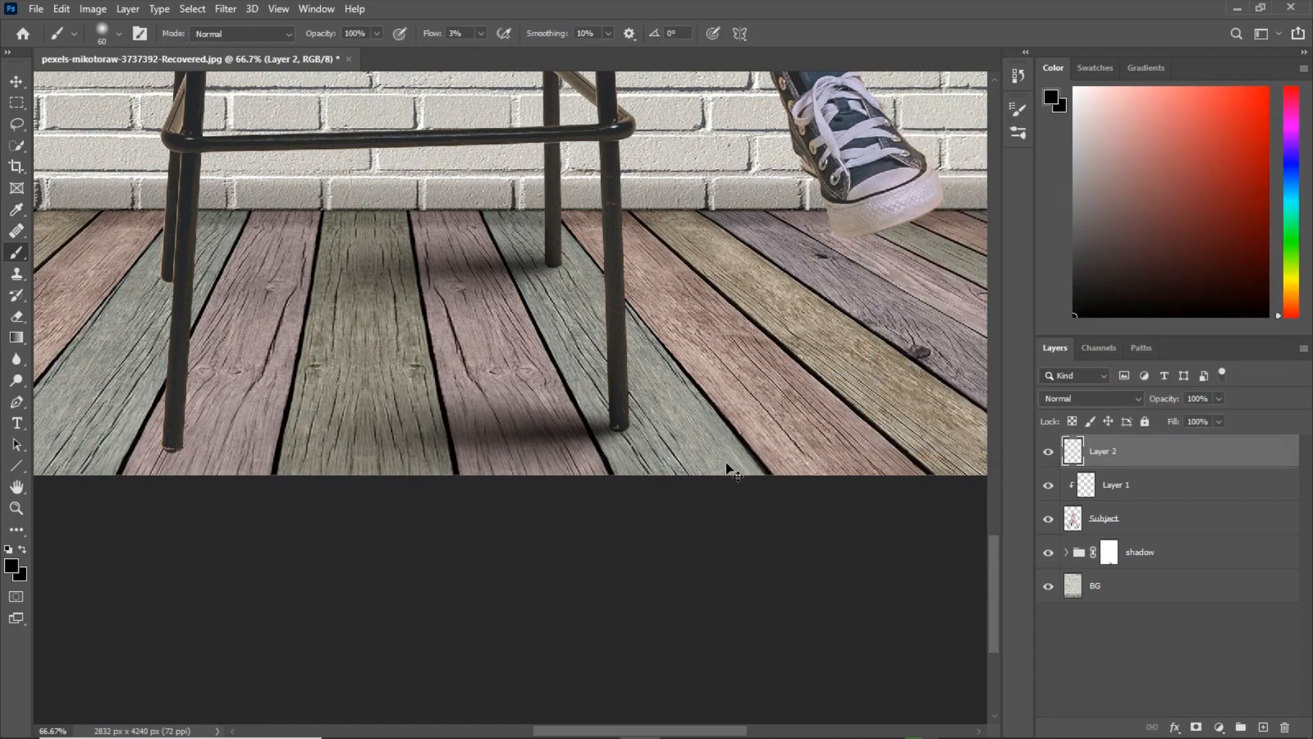
- Darken the lower edge of the front right leg's foot on Layer 2 with a size 8 brush
key("ctrl+plus")
key("ctrl+plus")
key("[")
key("[")
key("[")
key("[")
key("bracketleft")
left_click_drag(778, 475, 639, 369)
key("ctrl+plus")
key("bracketleft")
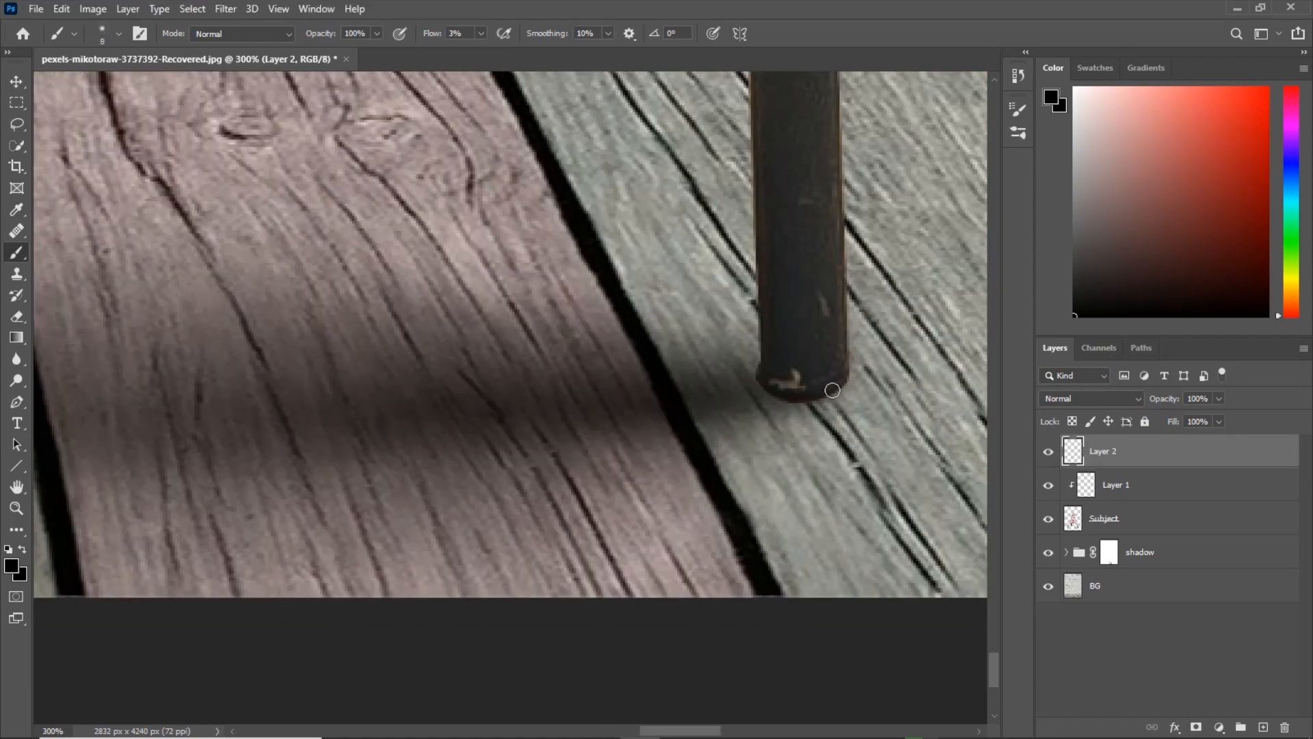
- Deepen the shading where the front right leg meets the floor with a 20 to 30 brush, and compare Layer 2 hidden and shown
key("bracketright")
key("bracketright")
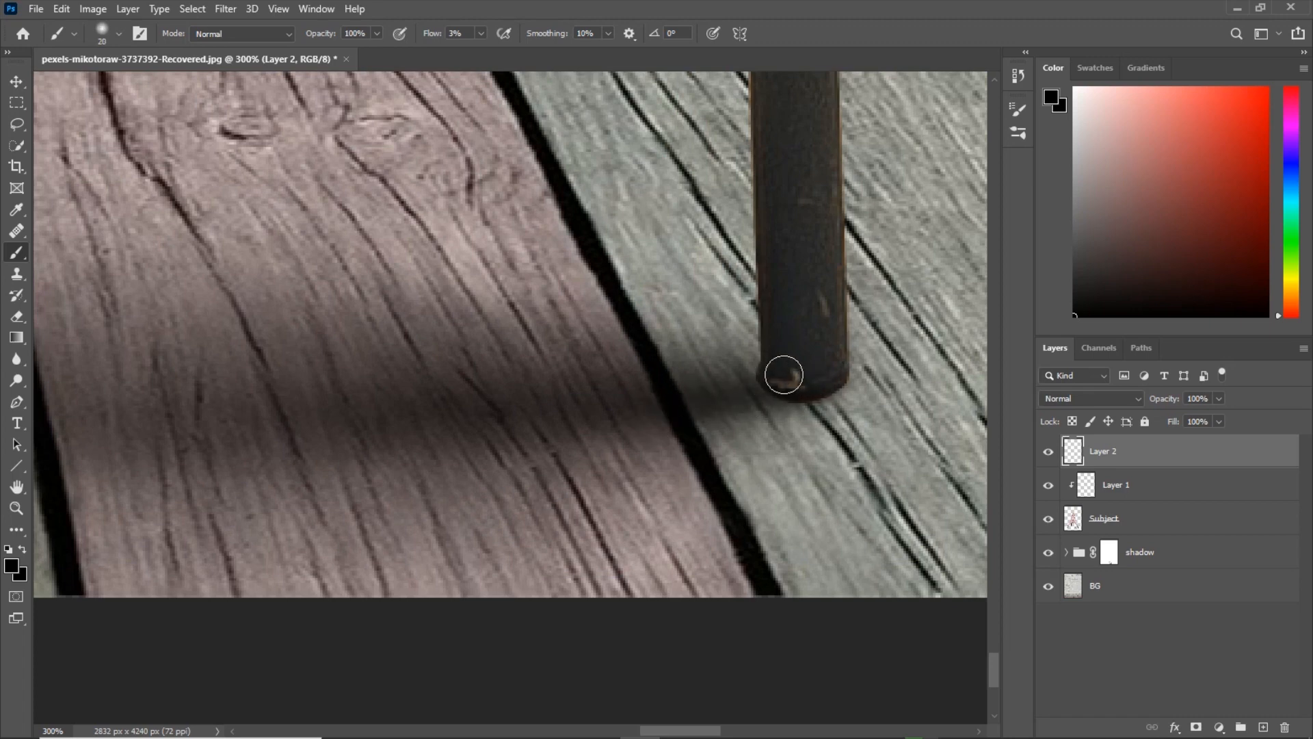
key("bracketright")
key("bracketright")
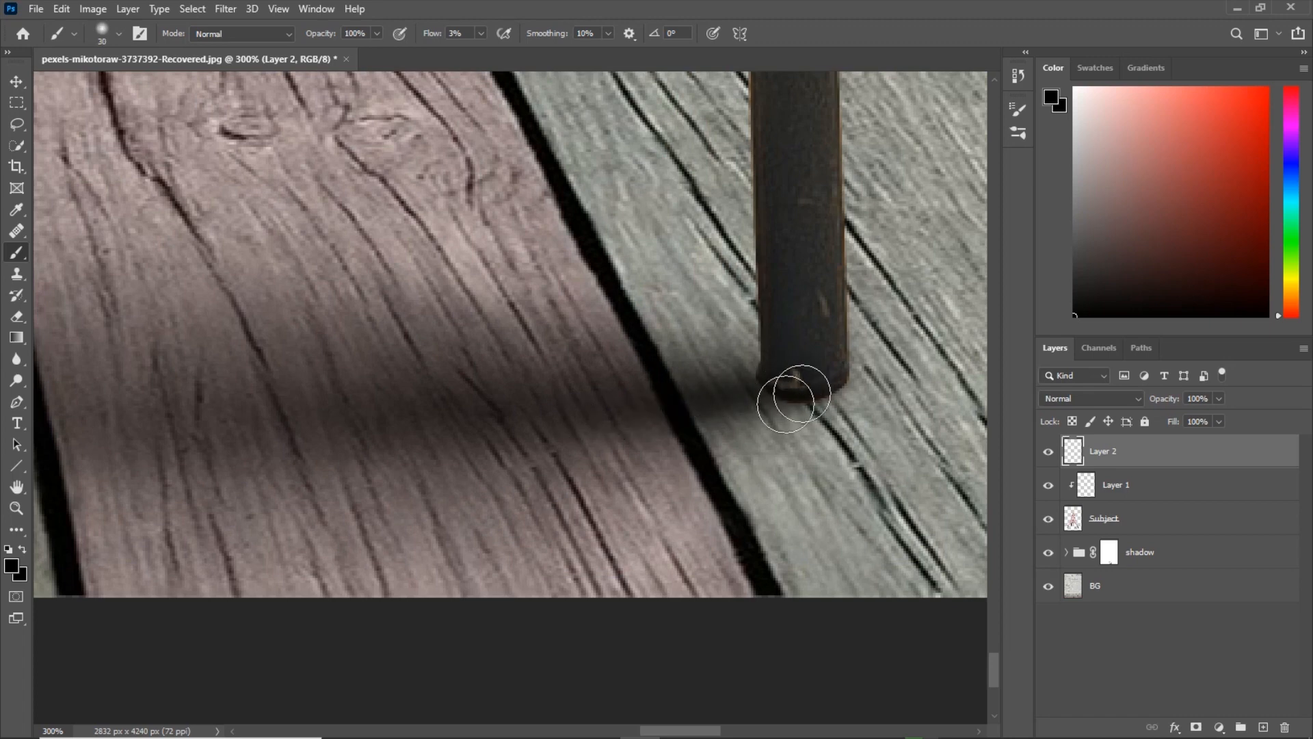
key("bracketleft")
key("bracketleft")
key("bracketleft")
key("bracketright")
key("bracketright")
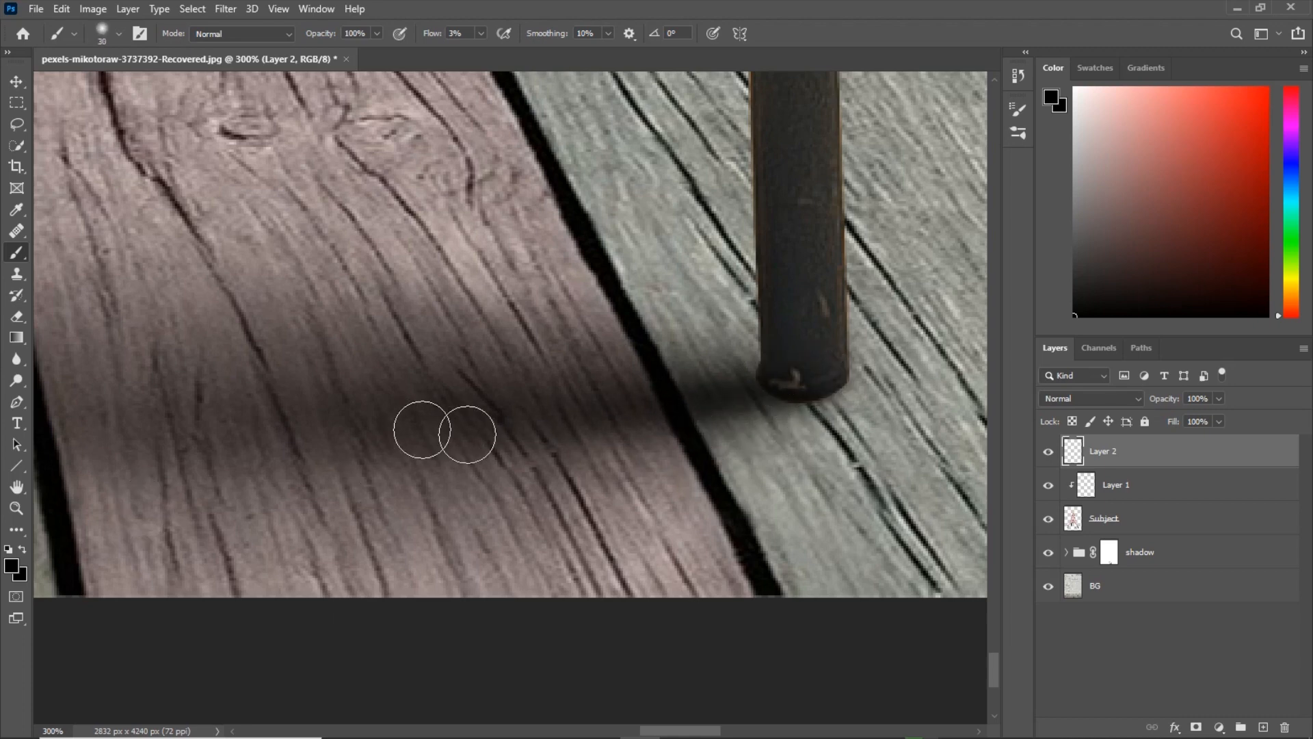
left_click(1050, 452)
left_click(1049, 452)
- Deepen the contact shadow where the rear right leg meets the floor on Layer 2 with a 15 to 25 brush
key("bracketleft")
key("bracketleft")
key("bracketleft")
scroll(459, 394, "up", 10)
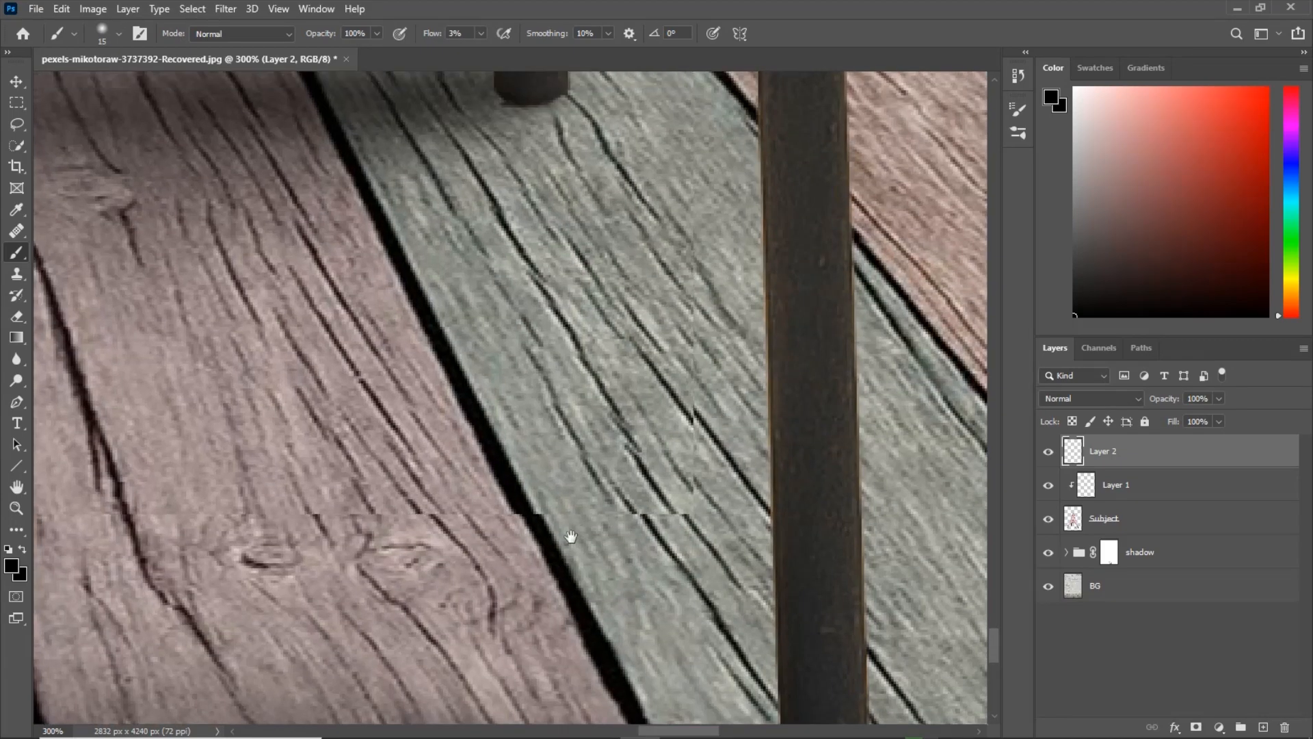
key("bracketleft")
key("bracketright")
key("bracketright")
key("bracketright")
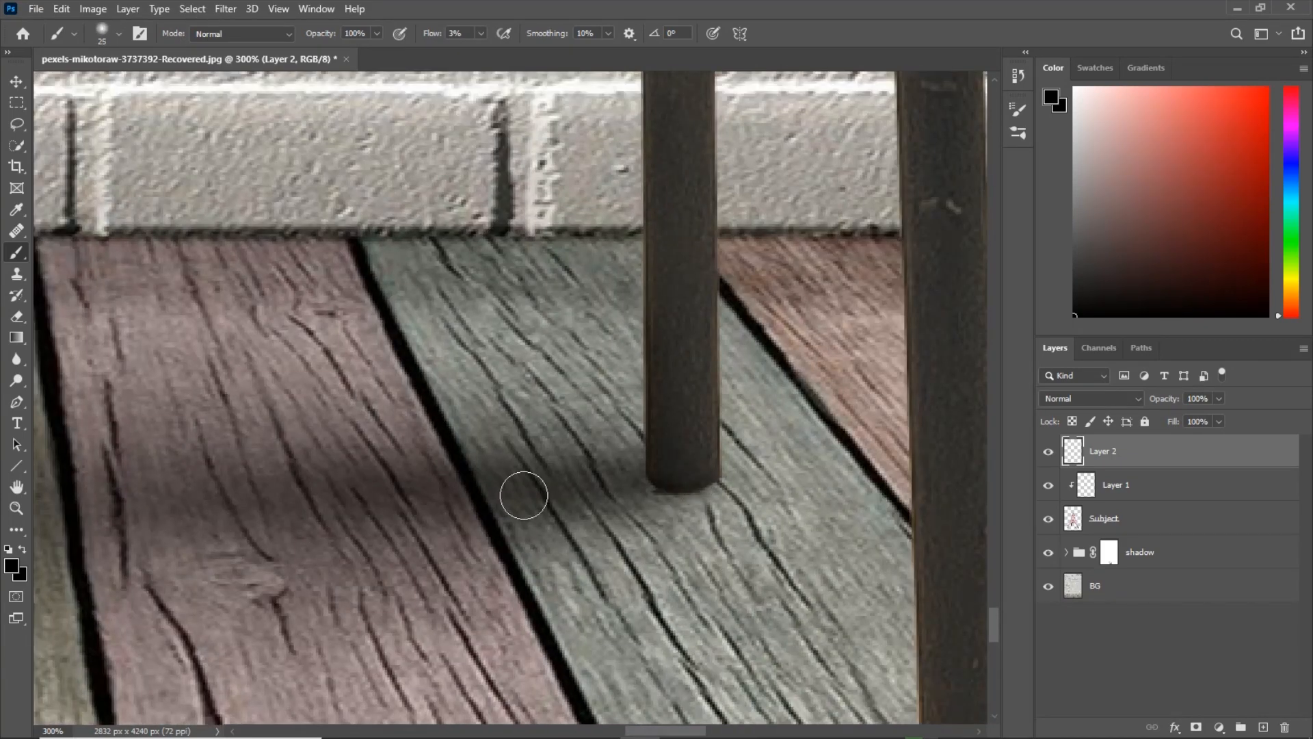
key("bracketleft")
key("bracketleft")
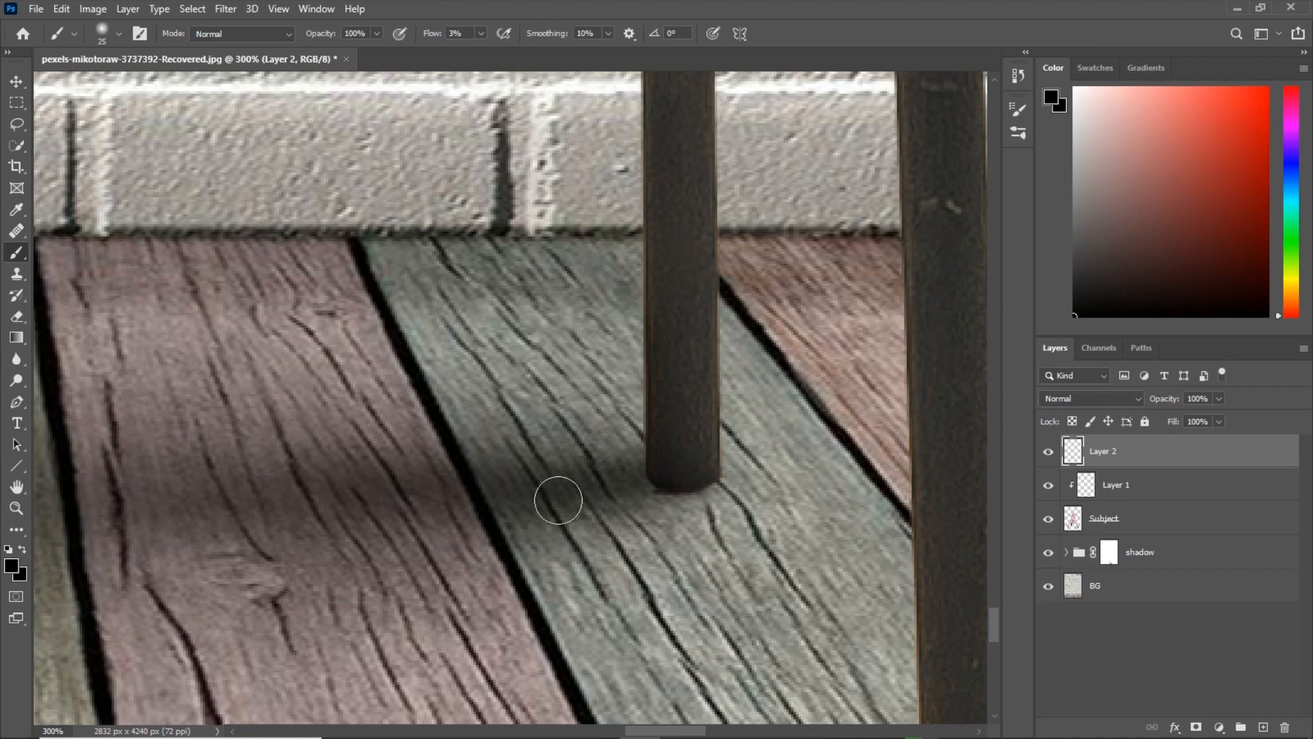
key("bracketleft")
key("bracketright")
key("bracketright")
key("bracketright")
key("bracketright")
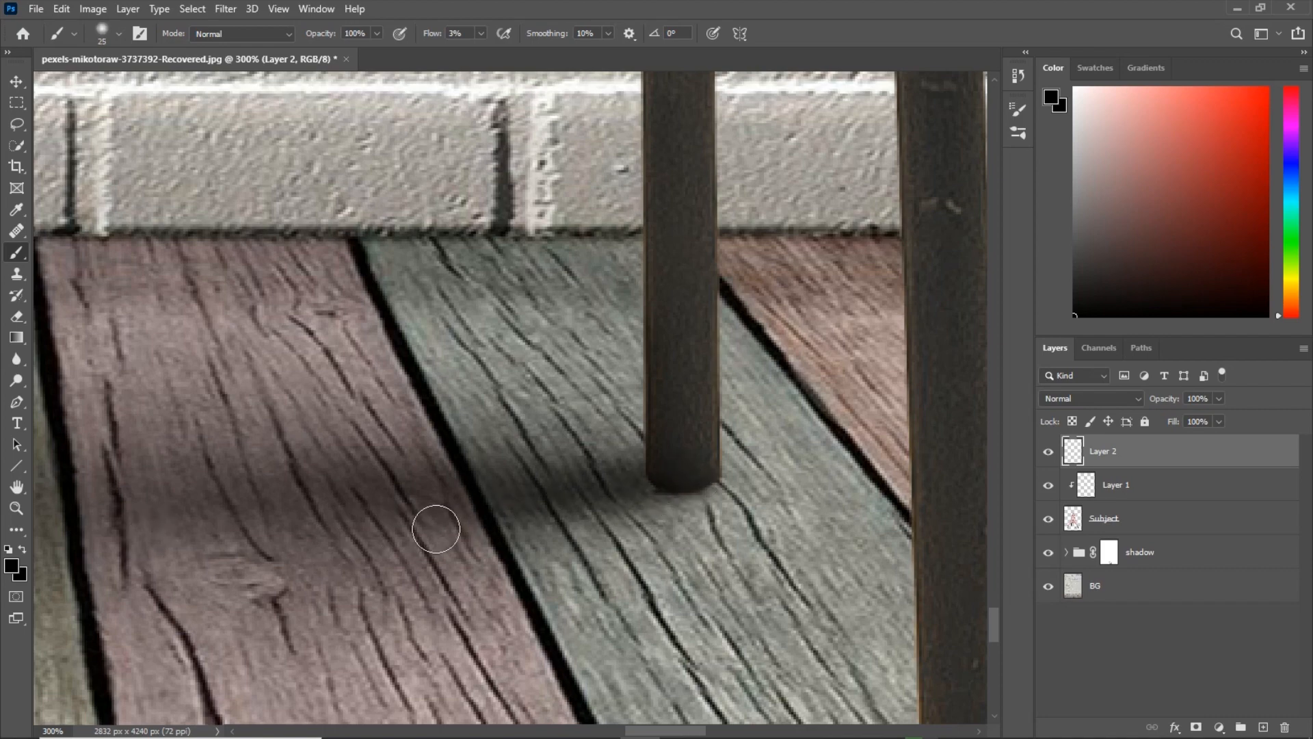
- Compare the lower half of the image with Layer 2 hidden and shown
scroll(438, 528, "down", 8)
key("ctrl+plus")
scroll(600, 496, "down", 5)
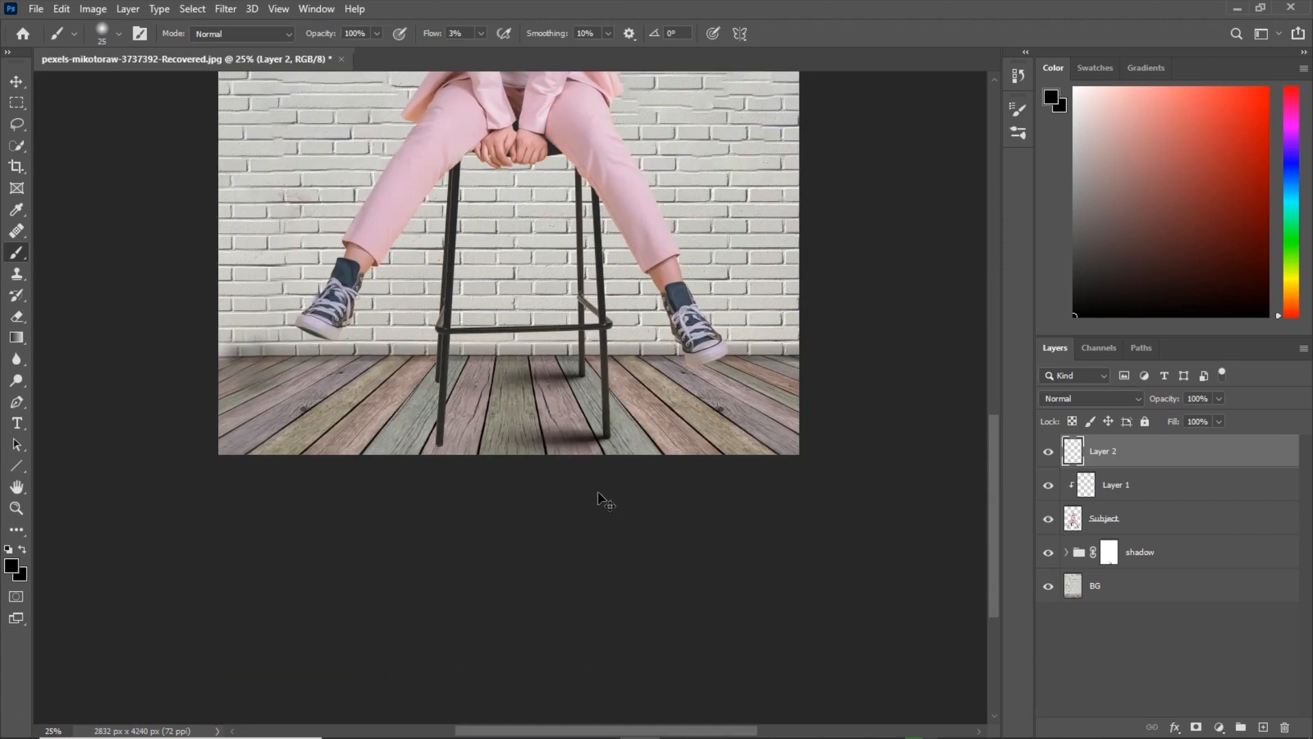
key("ctrl+plus")
left_click(1050, 453)
left_click(1051, 453)
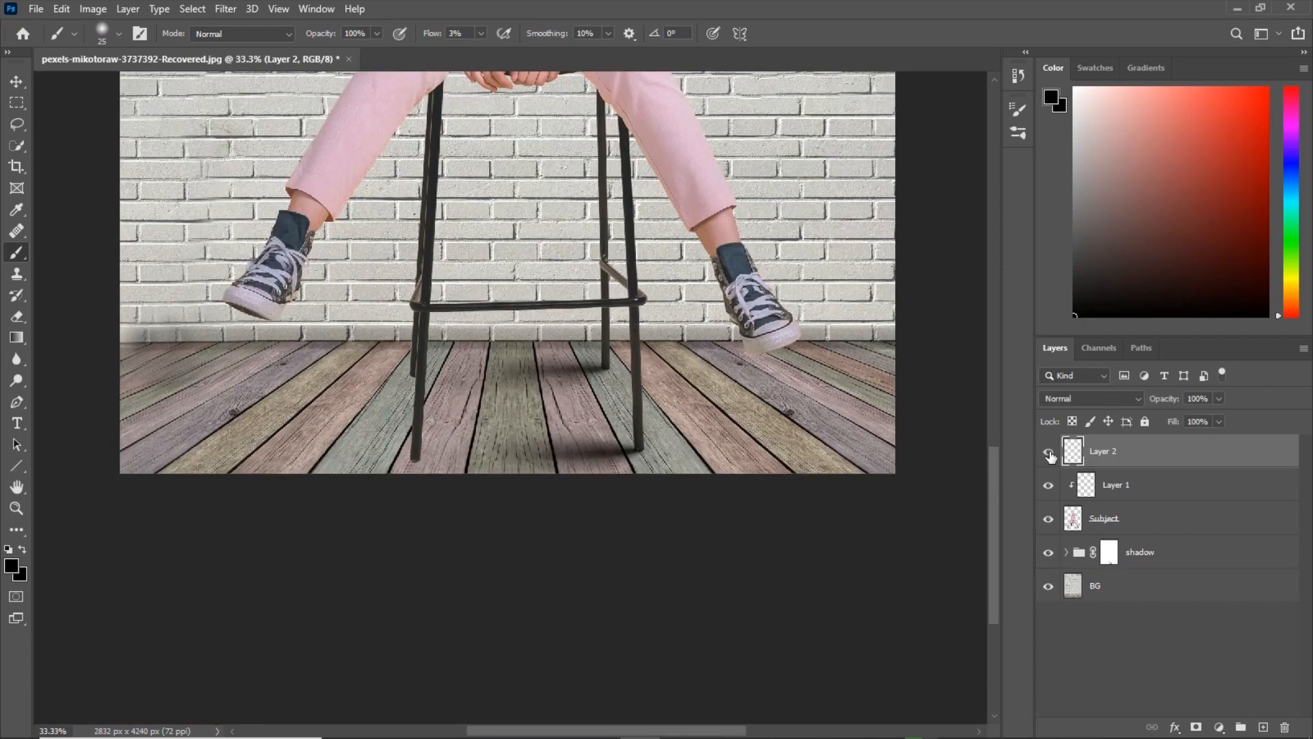
left_click(1050, 454)
left_click(1050, 454)
left_click(1050, 454)
left_click(1050, 453)
- Examine the contact shadows at the right stool legs up close, with Layer 2 hidden and shown
key("ctrl+plus")
left_click_drag(727, 393, 631, 428)
key("ctrl+plus")
key("ctrl+plus")
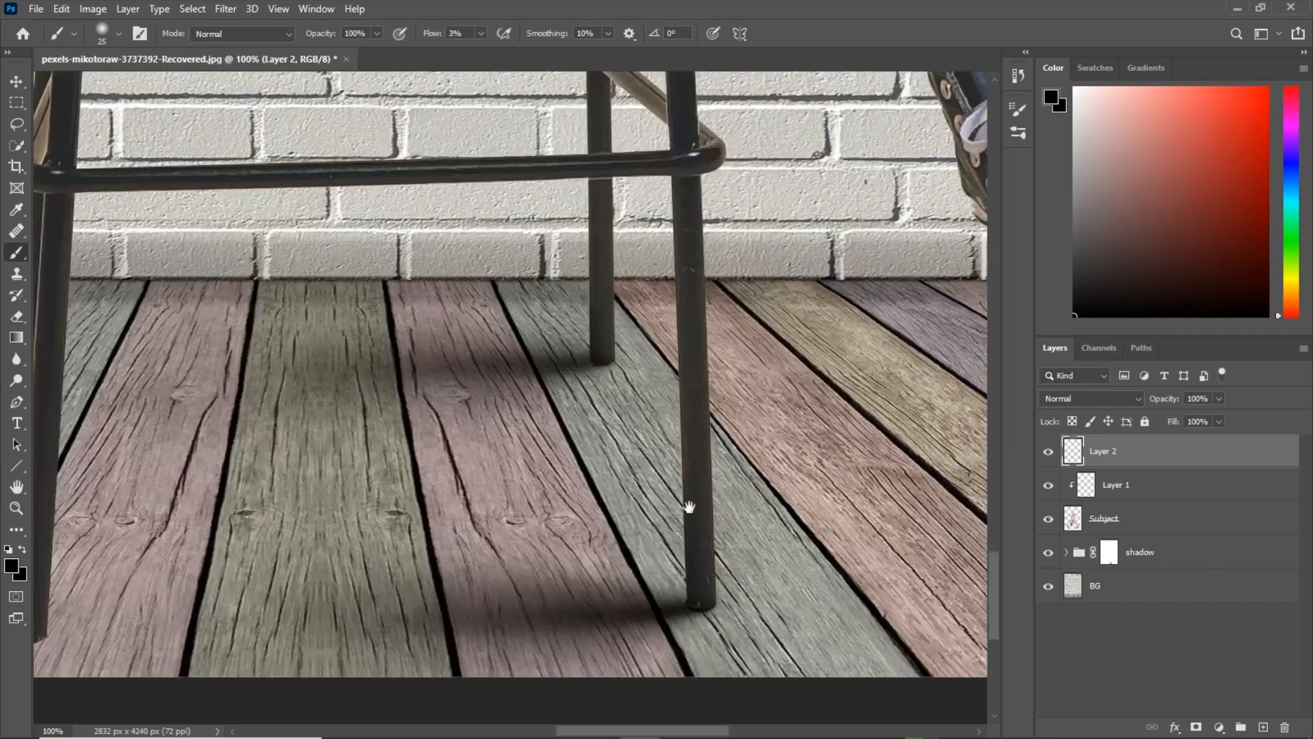
left_click_drag(689, 505, 652, 453)
left_click(1052, 452)
left_click(1050, 454)
left_click_drag(726, 622, 668, 461)
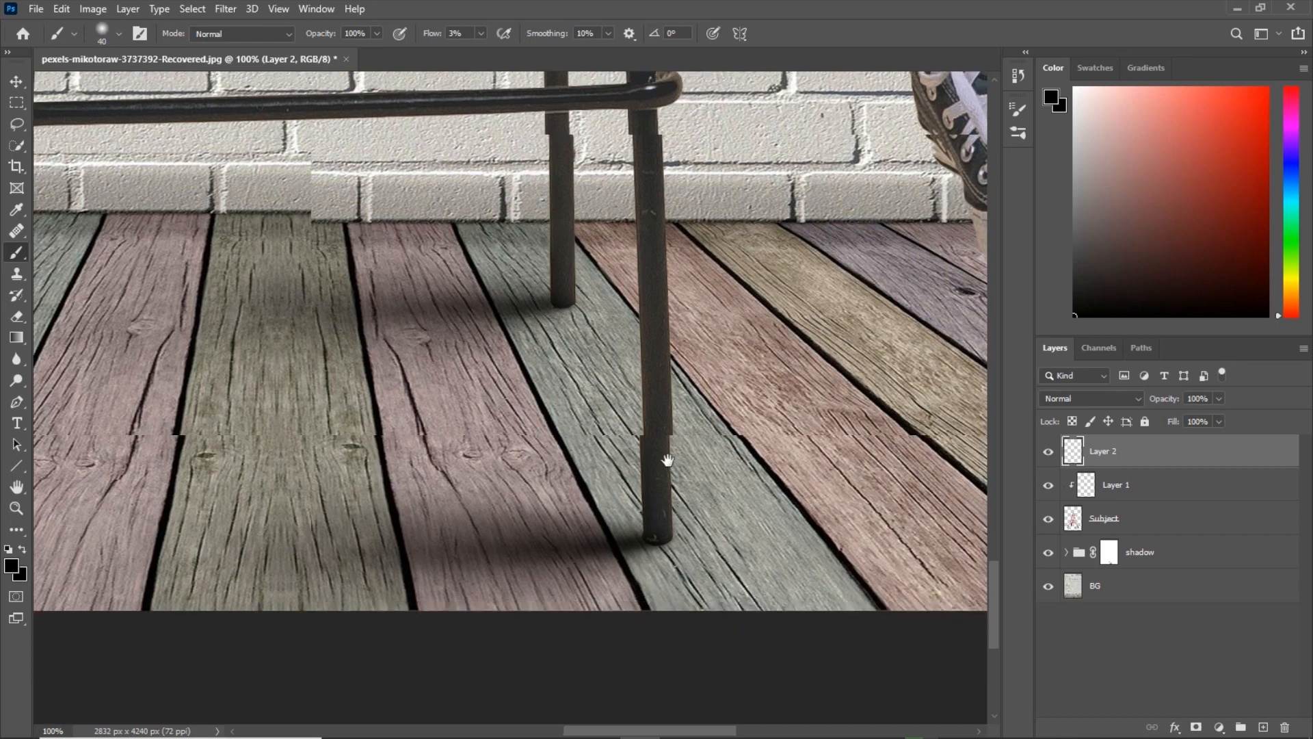
key("ctrl+plus")
key("ctrl+plus")
key("bracketleft")
key("bracketleft")
key("bracketleft")
left_click(1049, 455)
left_click(1050, 455)
- Erase excess shading around the feet of the right stool legs on Layer 2 with a soft eraser of size 25
key("e")
key("bracketleft")
key("bracketleft")
key("bracketleft")
key("bracketleft")
key("bracketleft")
key("bracketleft")
key("bracketleft")
key("bracketleft")
key("bracketleft")
key("bracketleft")
key("bracketleft")
scroll(636, 431, "up", 8)
scroll(636, 431, "left", 2)
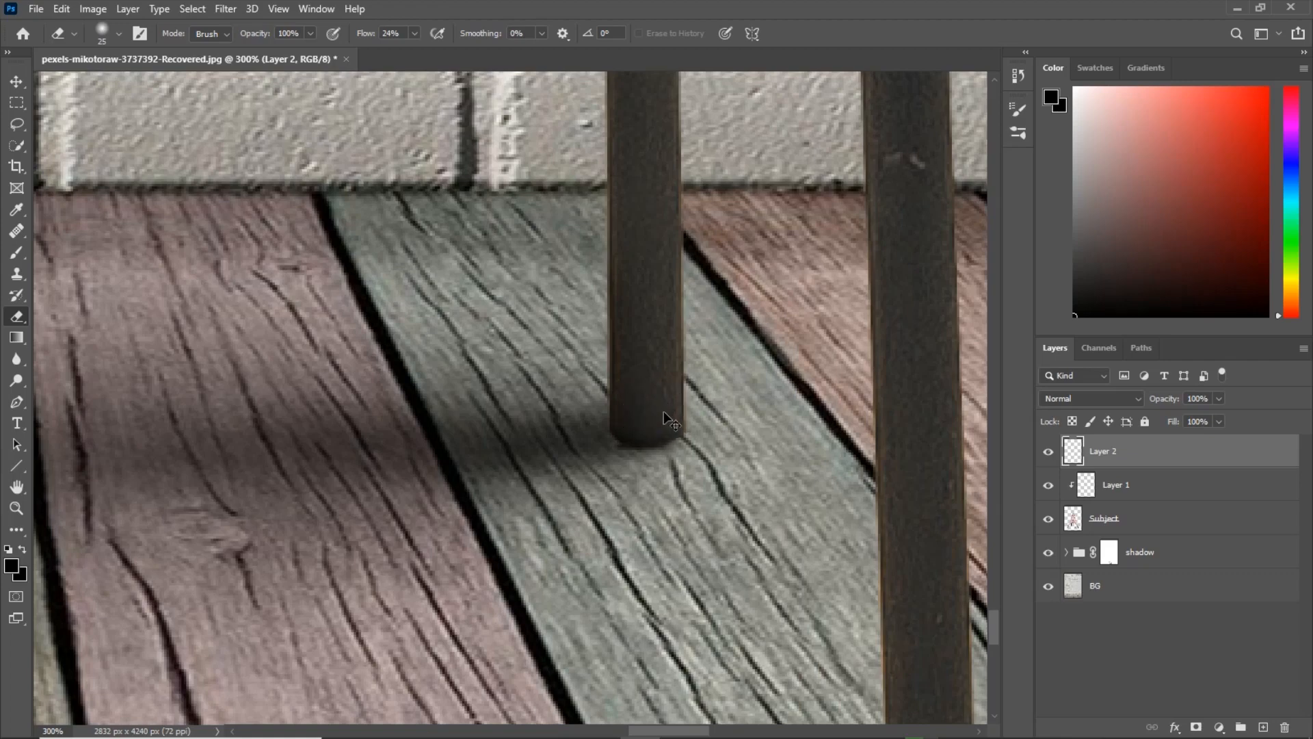
- Duplicate the shadow group and move the copy under the left stool legs with Free Transform
key("ctrl+0")
left_click_drag(625, 521, 754, 283)
key("ctrl+plus")
key("ctrl+plus")
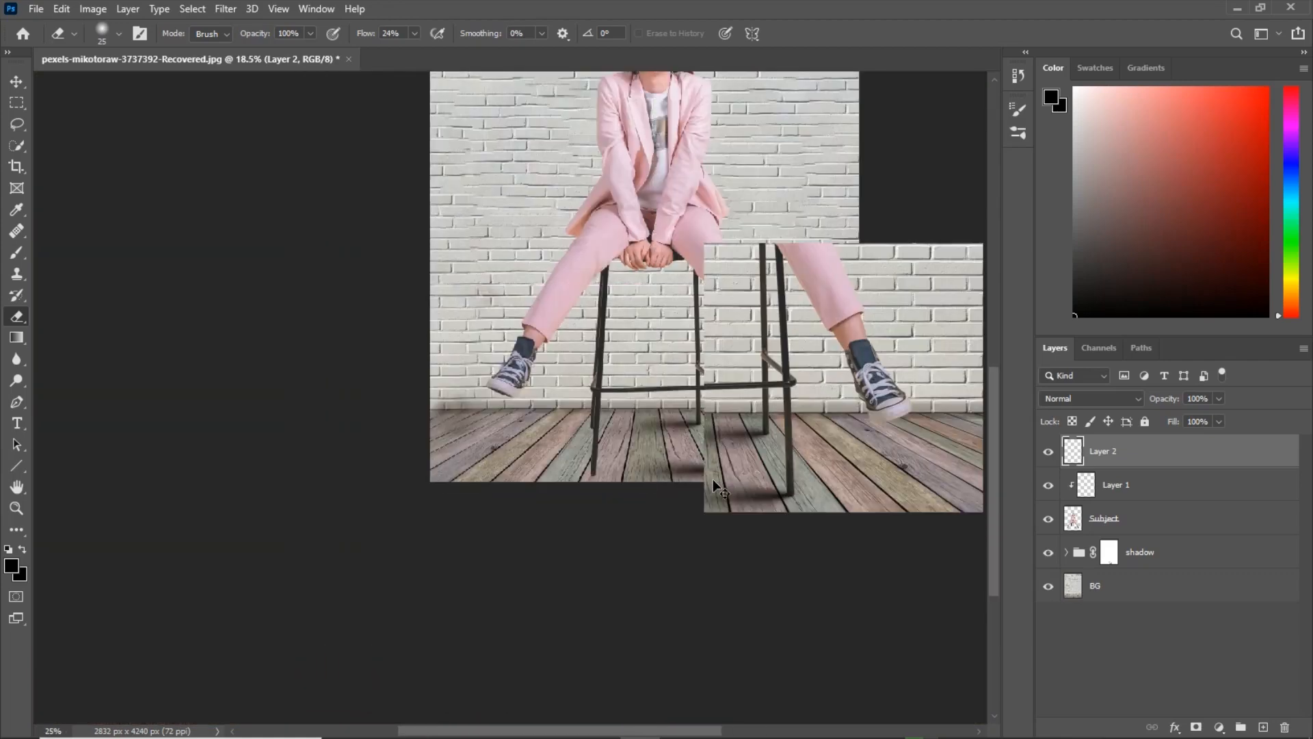
left_click_drag(678, 426, 515, 378)
key("ctrl+plus")
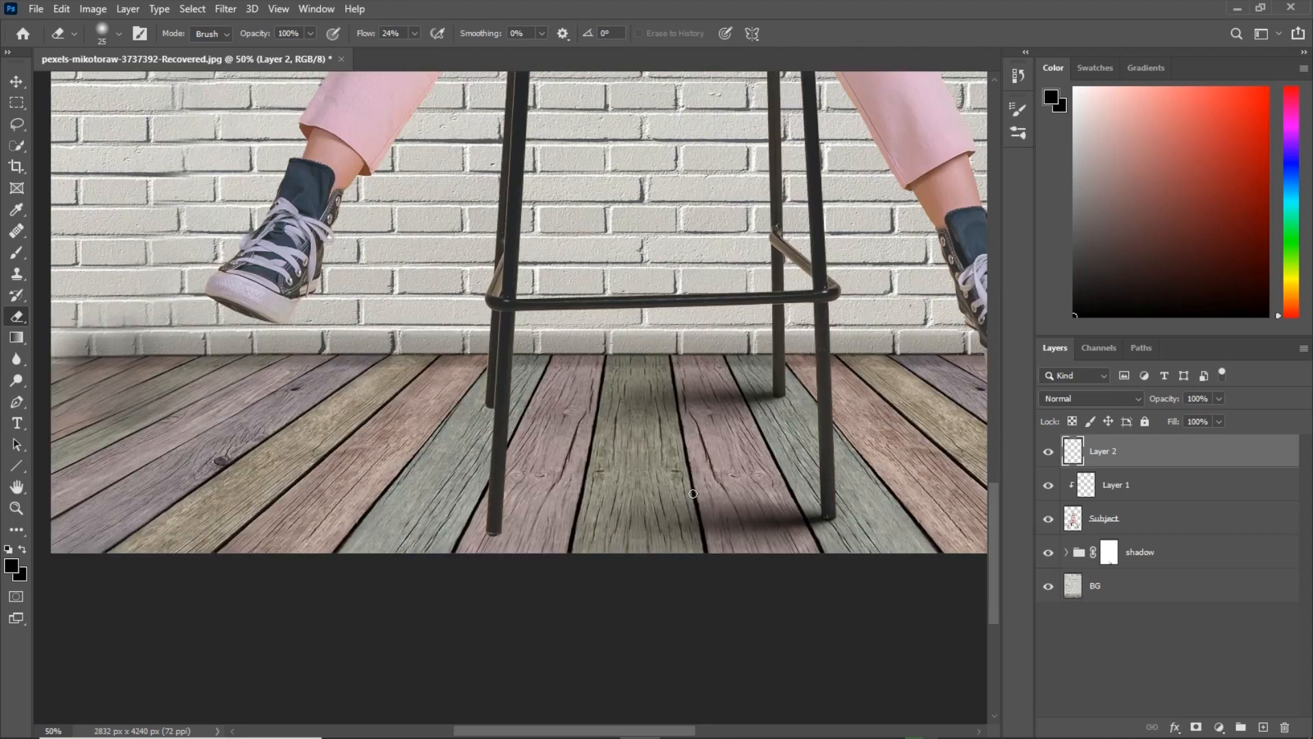
left_click(1143, 556)
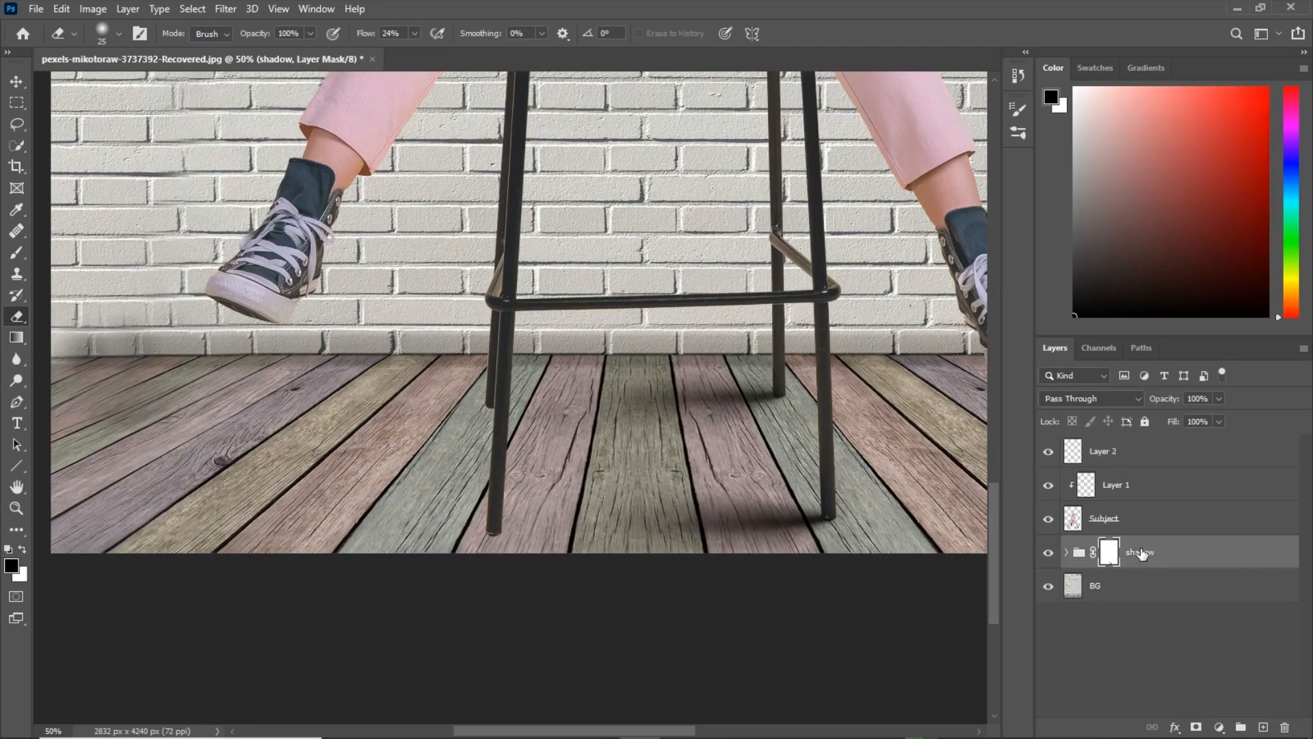
key("ctrl+j")
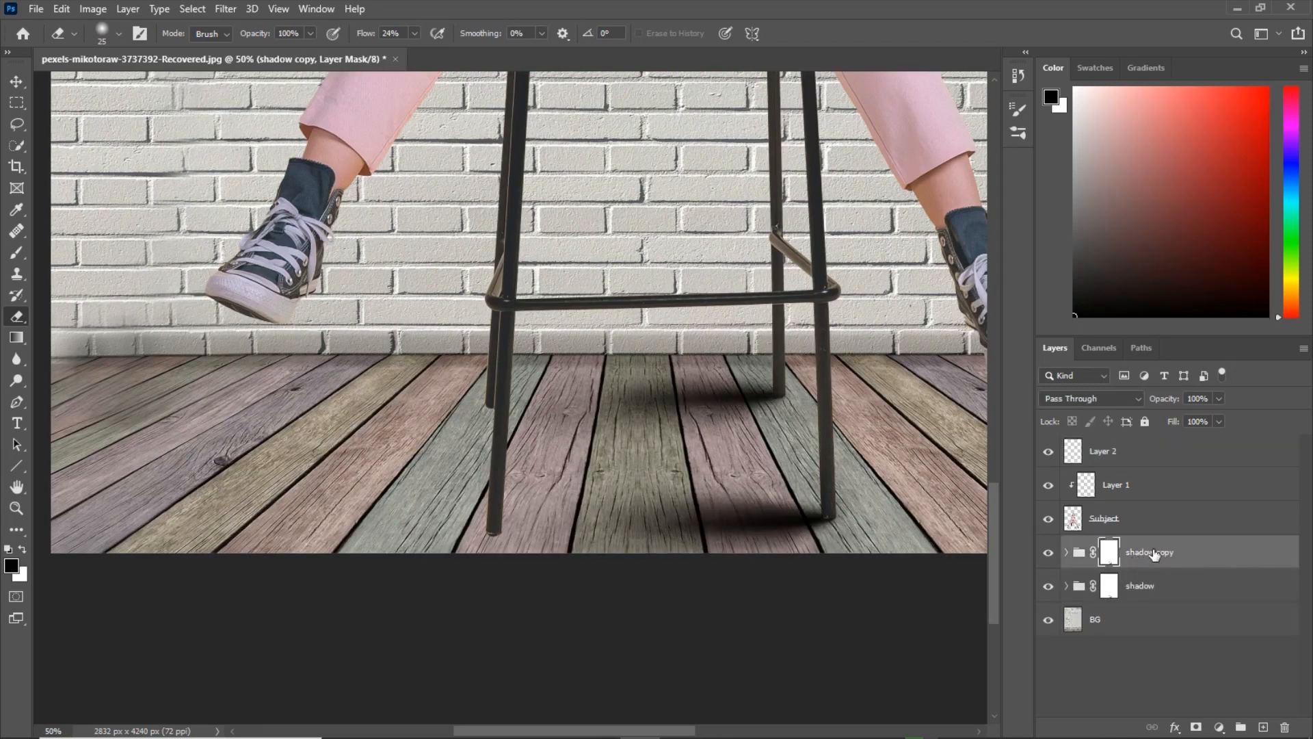
key("ctrl+t")
left_click_drag(659, 449, 427, 463)
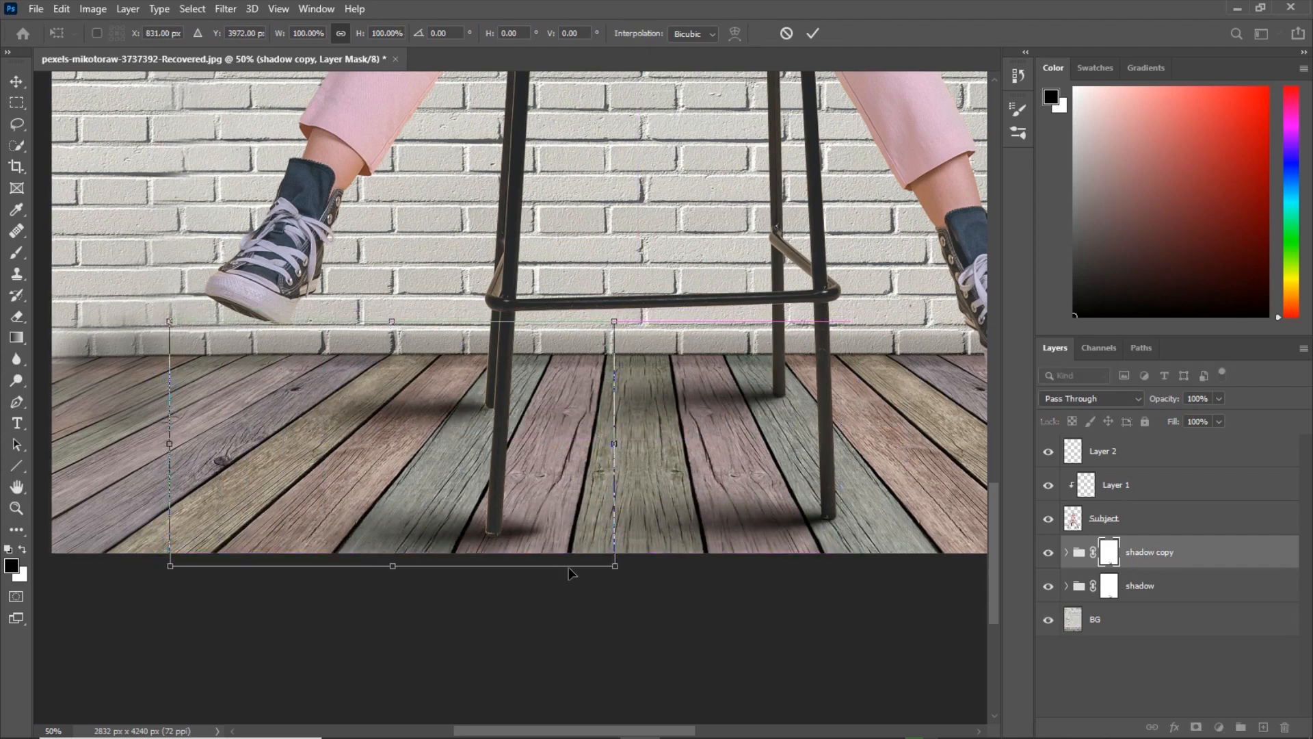
- Distort and skew the duplicated shadow group to meet the feet of both left stool legs, and apply the transform
left_click_drag(616, 570, 557, 561)
left_click_drag(394, 323, 422, 312)
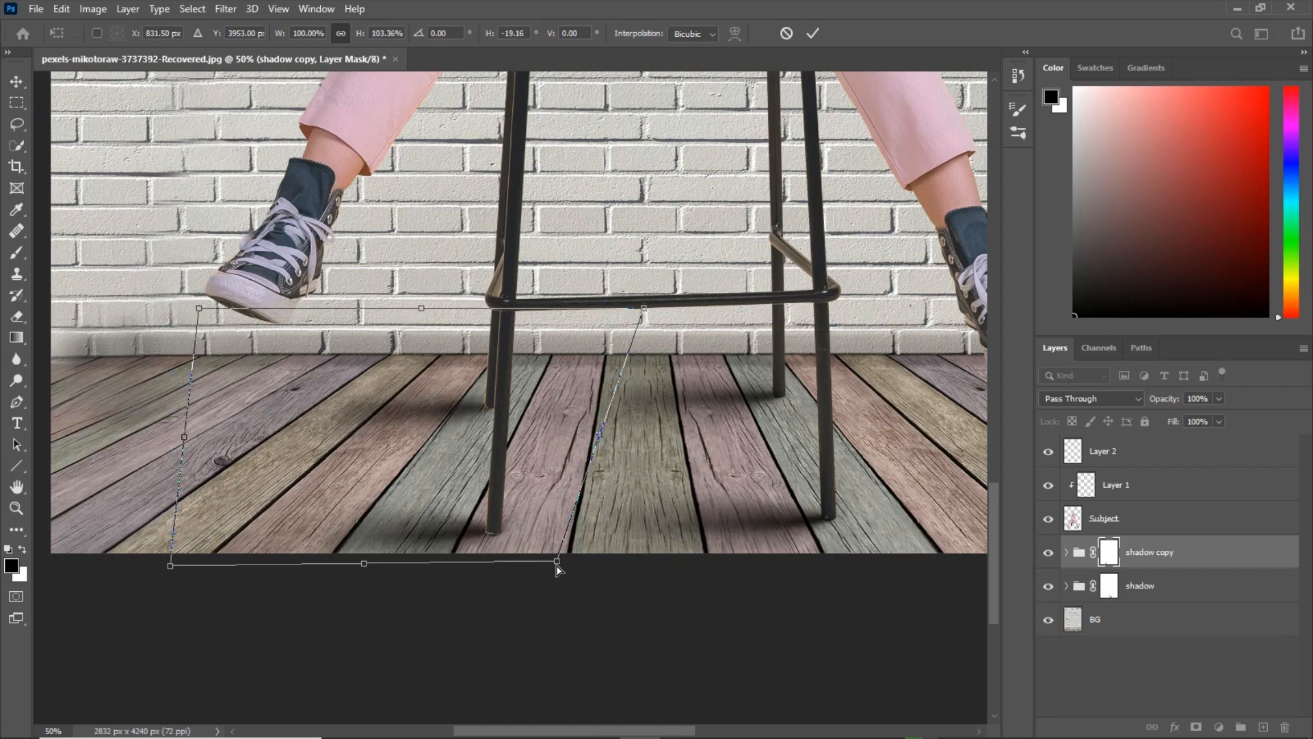
left_click_drag(555, 563, 551, 567)
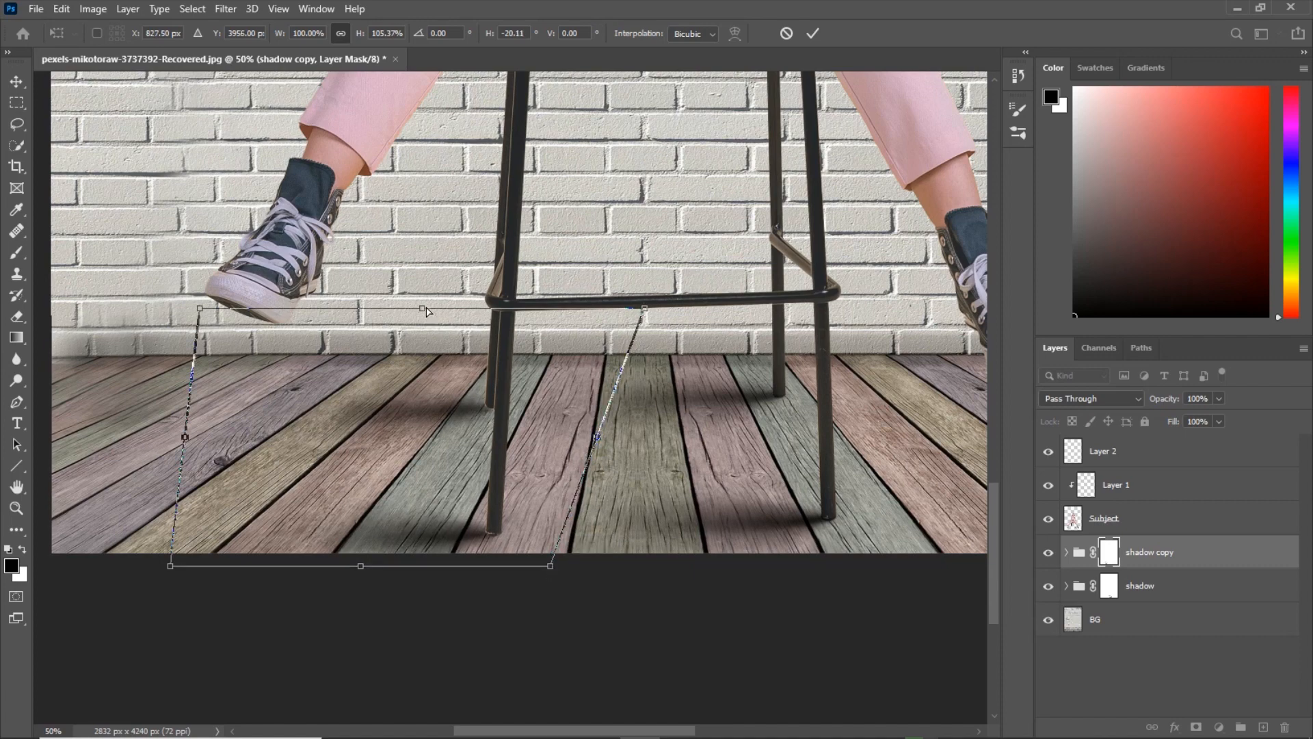
left_click_drag(424, 312, 433, 310)
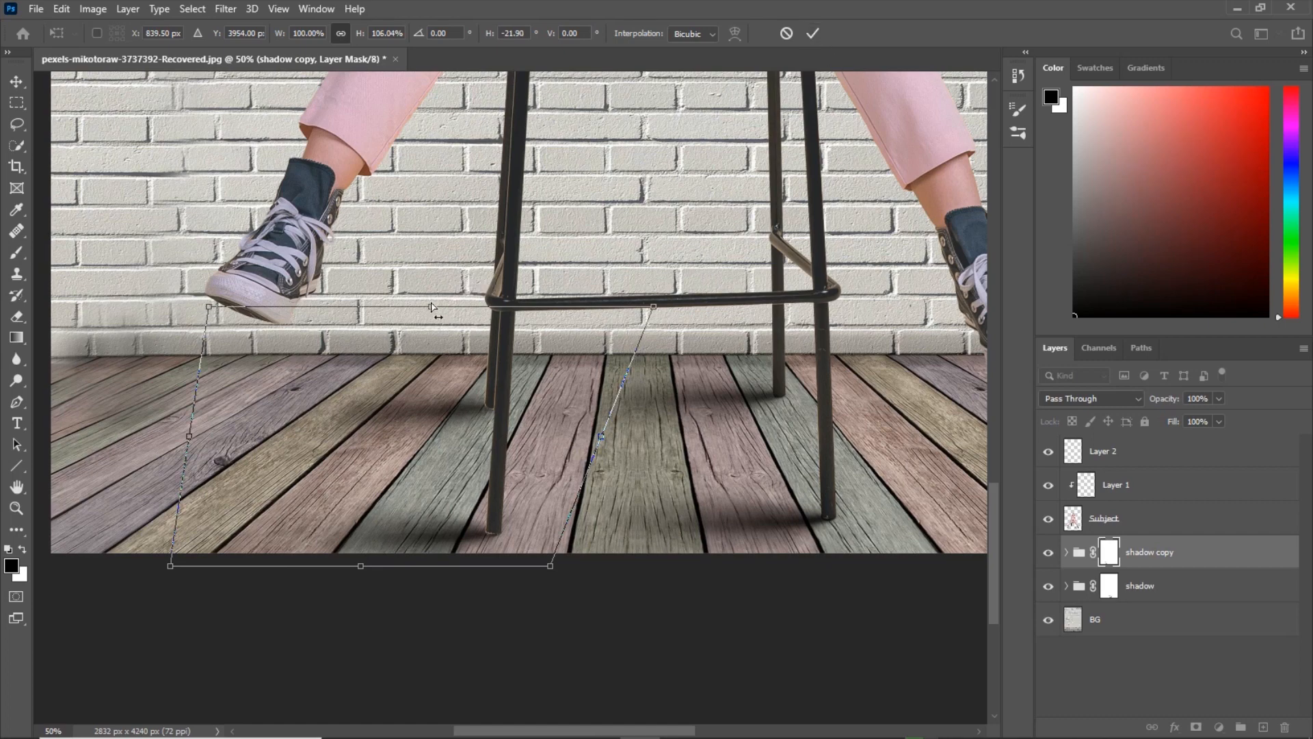
left_click_drag(431, 307, 447, 305)
left_click(815, 40)
key("e")
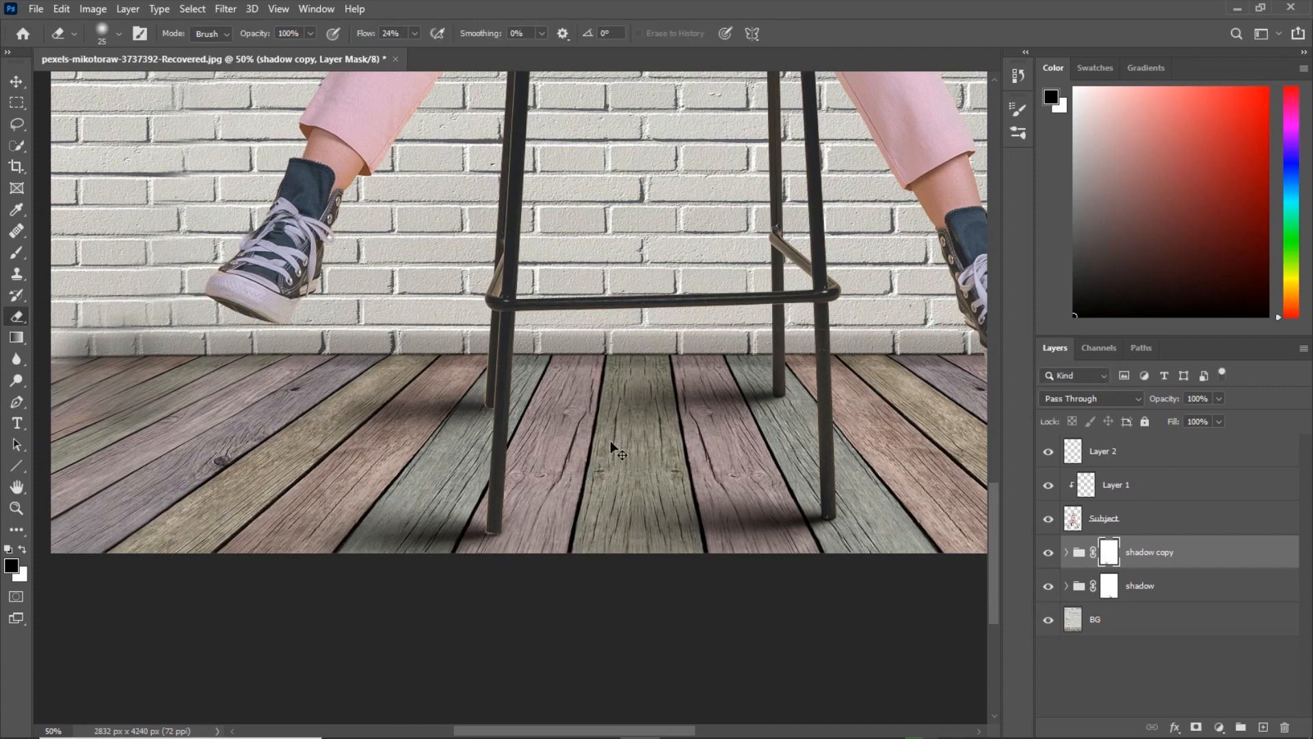
- Select both shadow groups and lower their opacity to 70%
key("ctrl+minus")
key("ctrl+0")
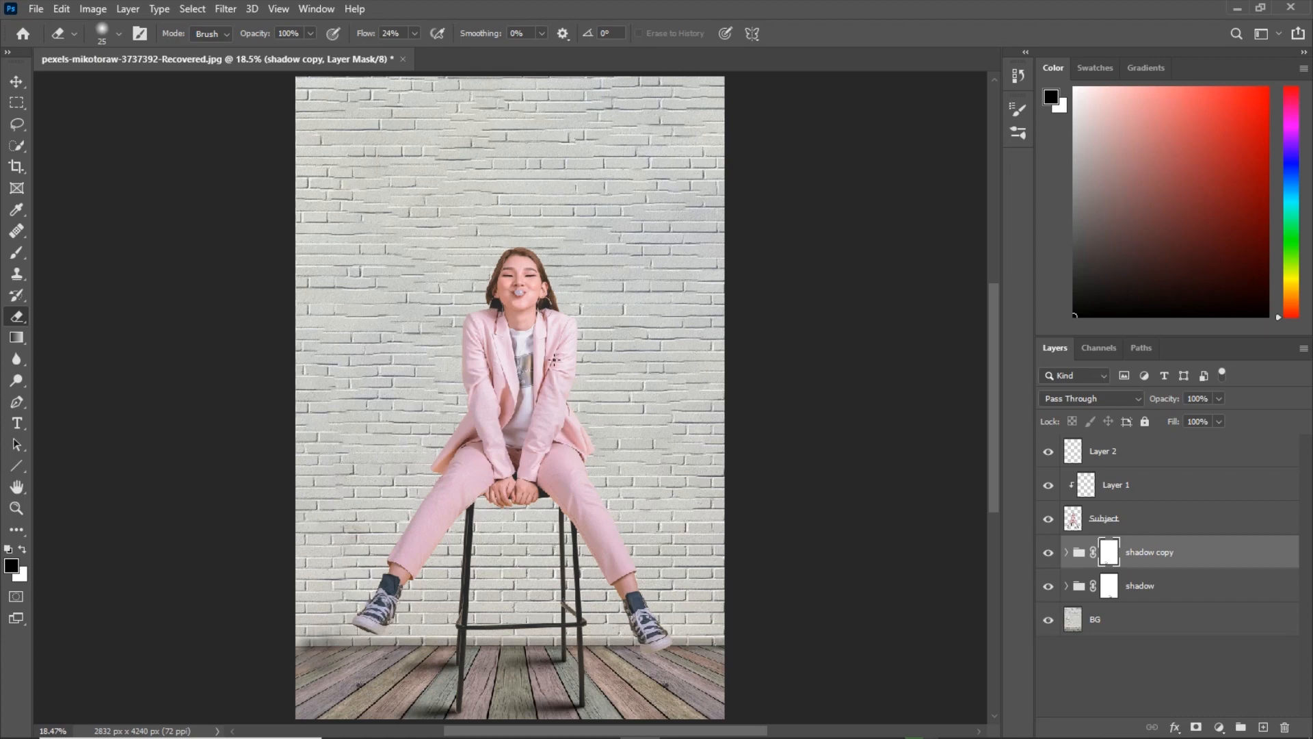
key("ctrl+plus")
scroll(668, 340, "down", 5)
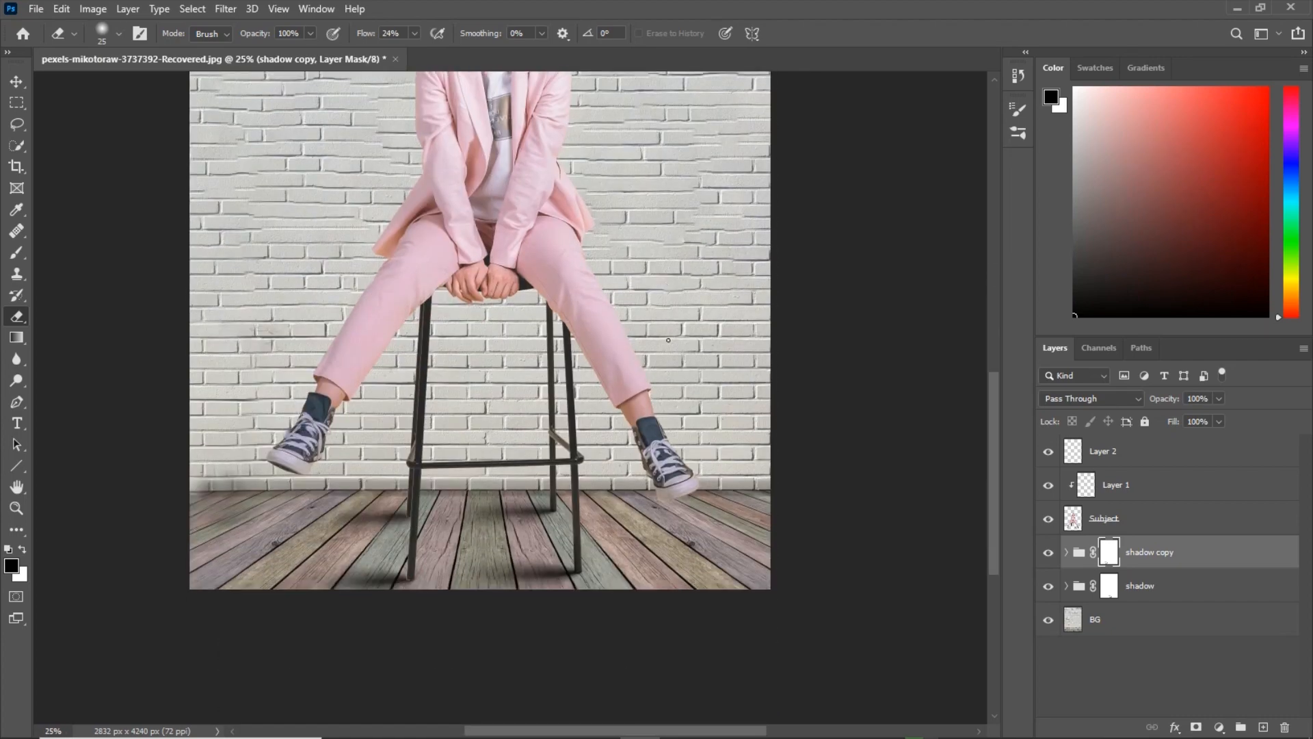
key("ctrl+plus")
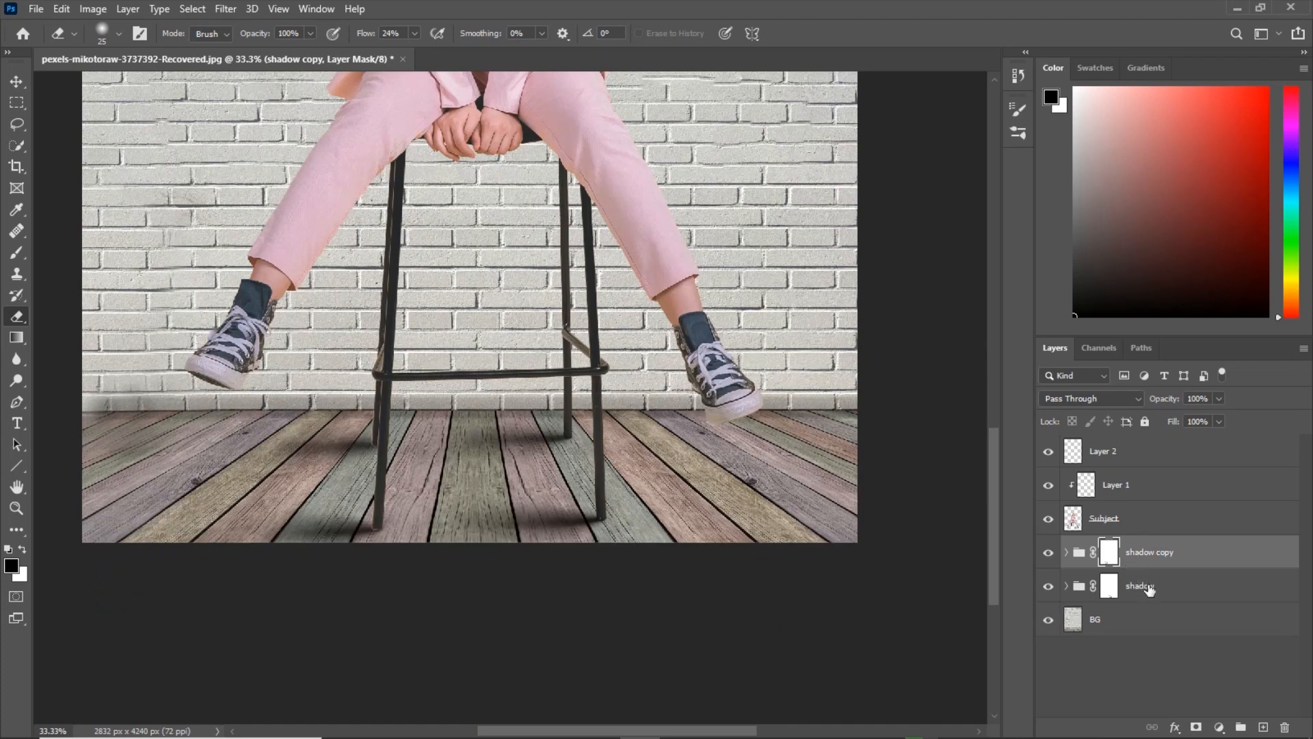
left_click(1149, 590, "shift")
left_click_drag(1161, 407, 1139, 402)
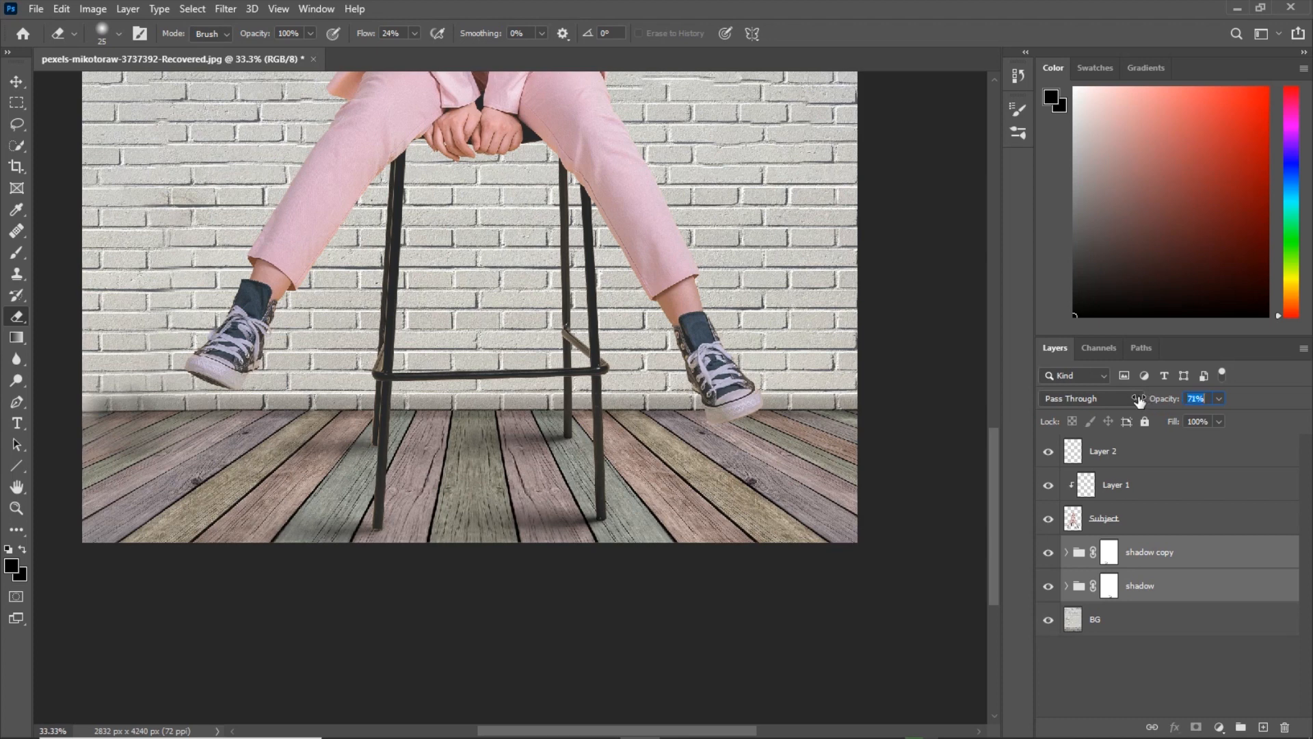
left_click_drag(1139, 401, 1140, 401)
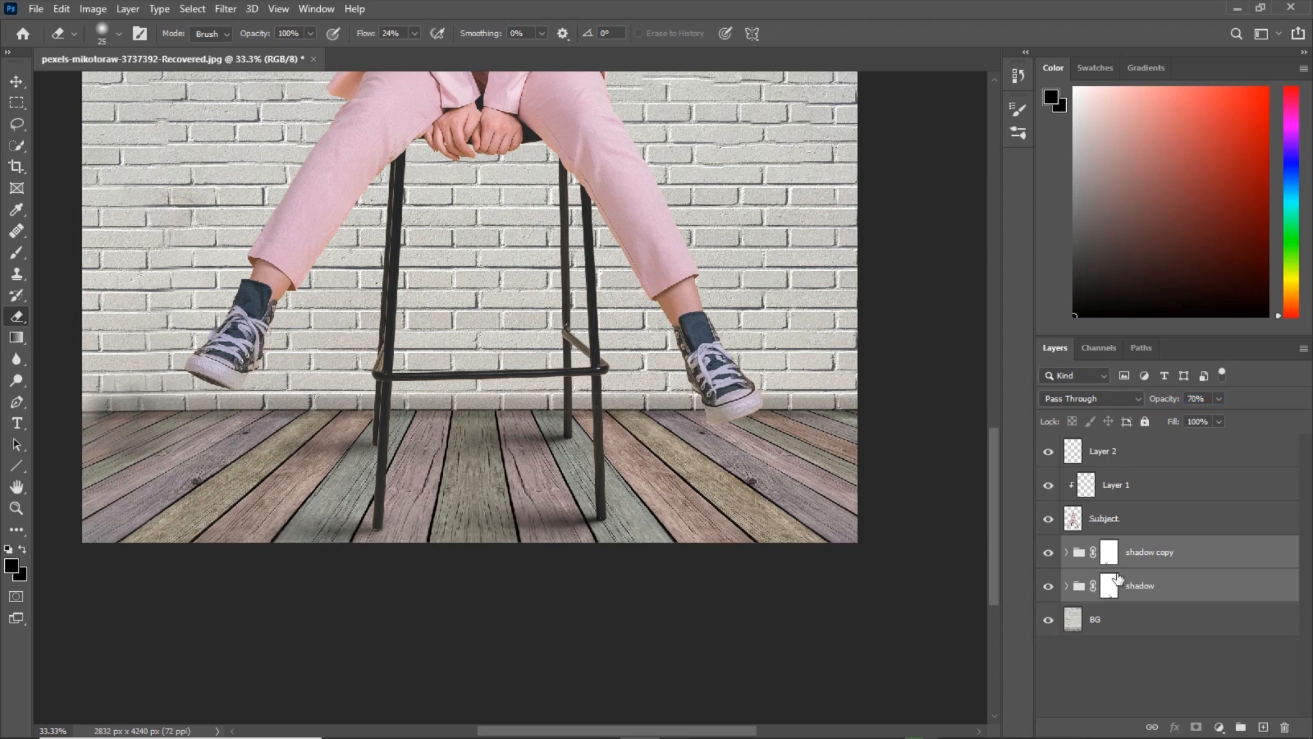
- Compare the floor with both shadow groups and Layer 2 hidden and shown
left_click_drag(1054, 597, 1047, 565)
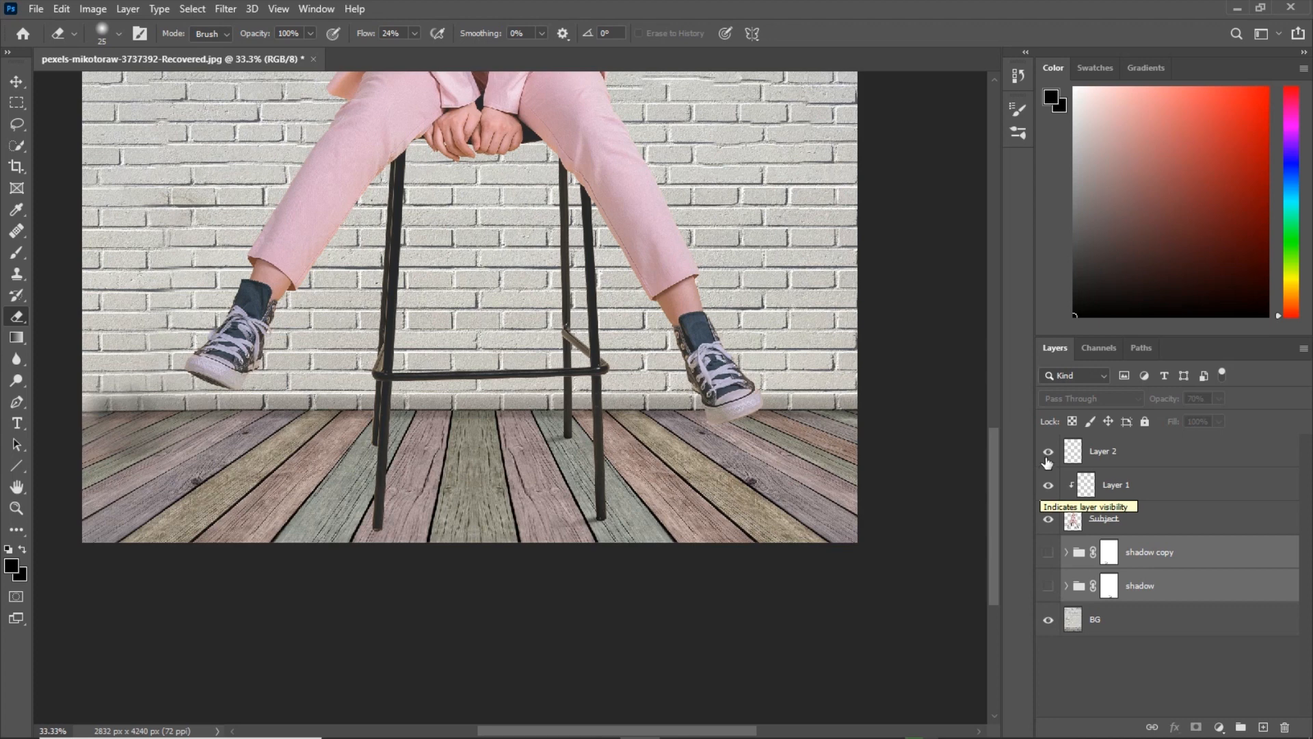
left_click(1047, 455)
left_click(1047, 560)
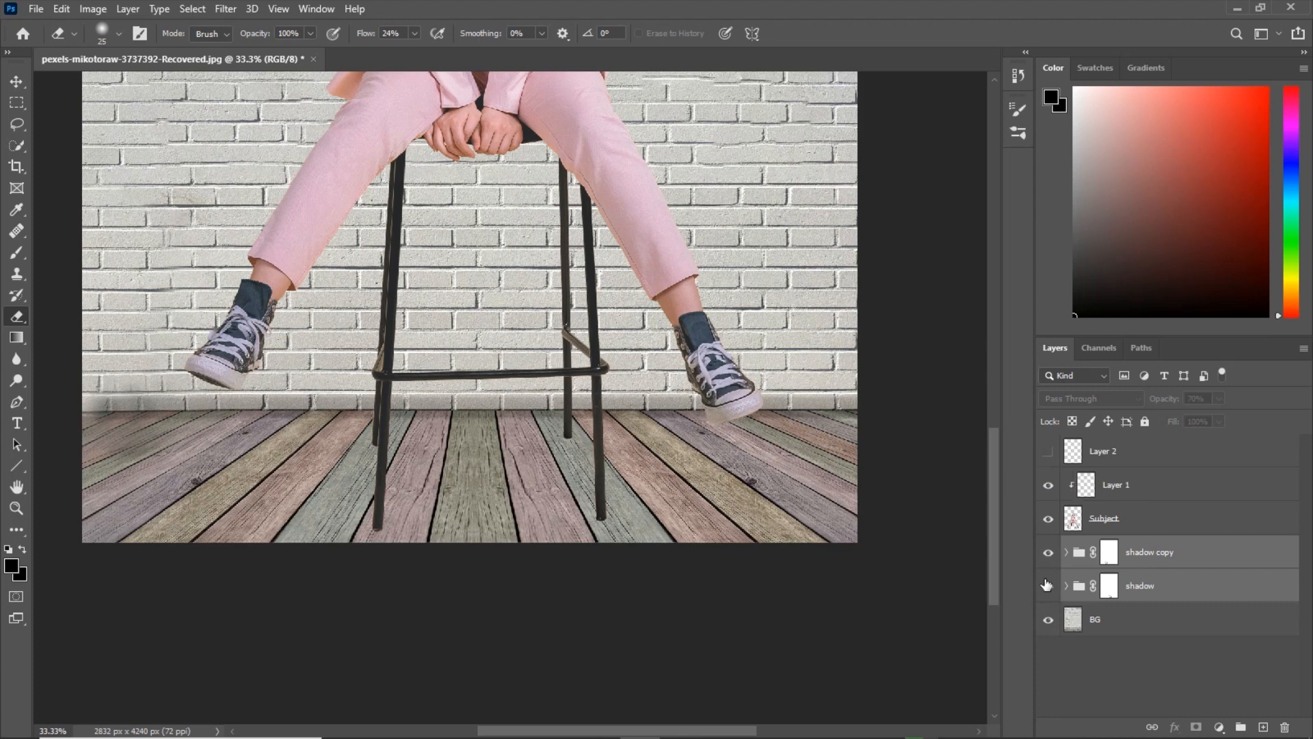
left_click(1047, 587)
left_click(1048, 454)
- Make Layer 2 active near the left stool legs and ready a soft brush of size 40 with 3% flow
left_click_drag(908, 444, 1091, 478)
left_click(1119, 465)
key("ctrl+plus")
key("ctrl+plus")
left_click_drag(759, 507, 549, 479)
key("b")
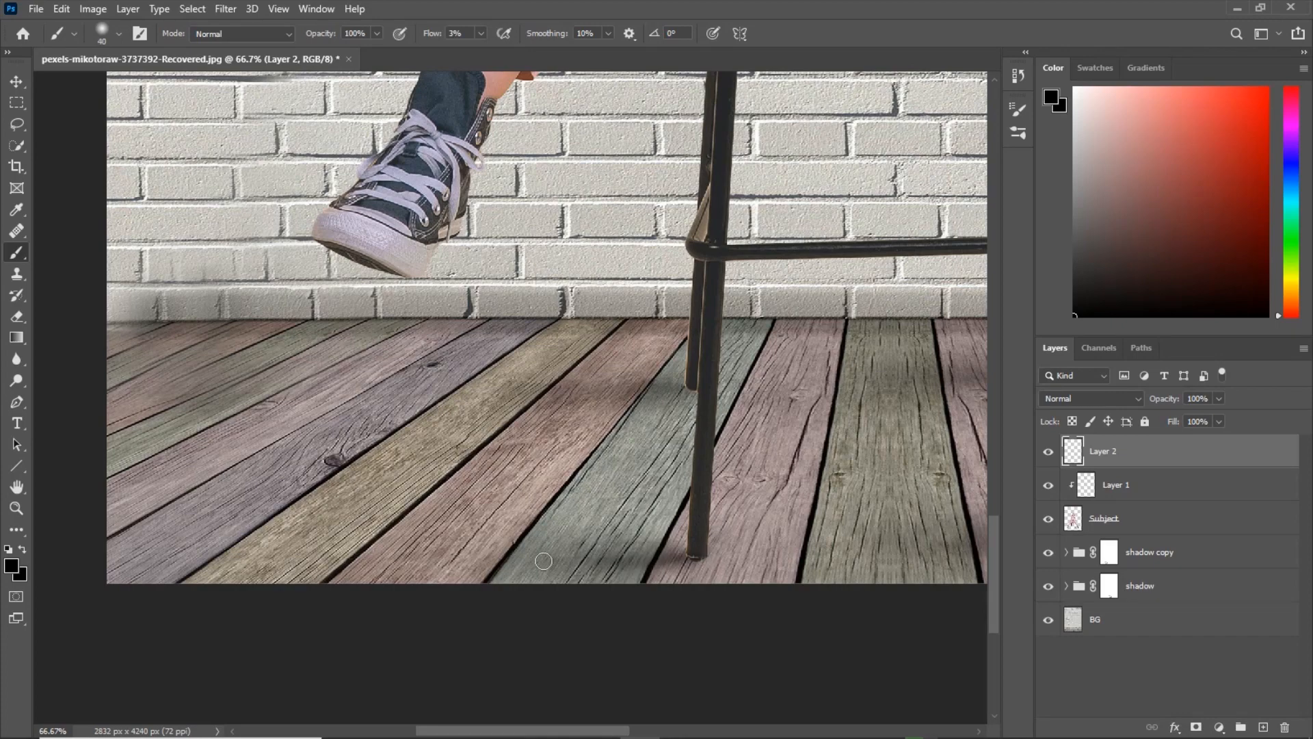
key("bracketright")
- Add a new layer above Layer 2 and paint a white glow at the image's right edge with a 3636 px soft brush at 100% flow
key("ctrl+0")
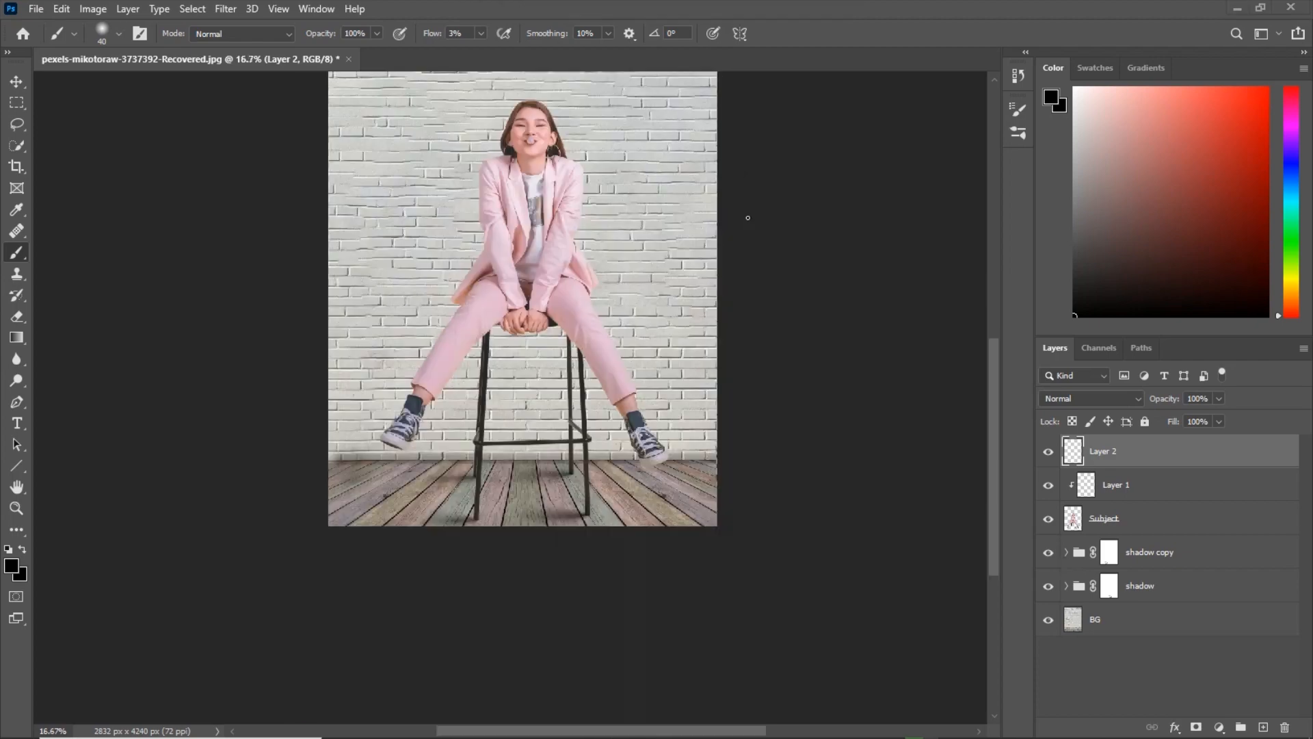
key("ctrl+plus")
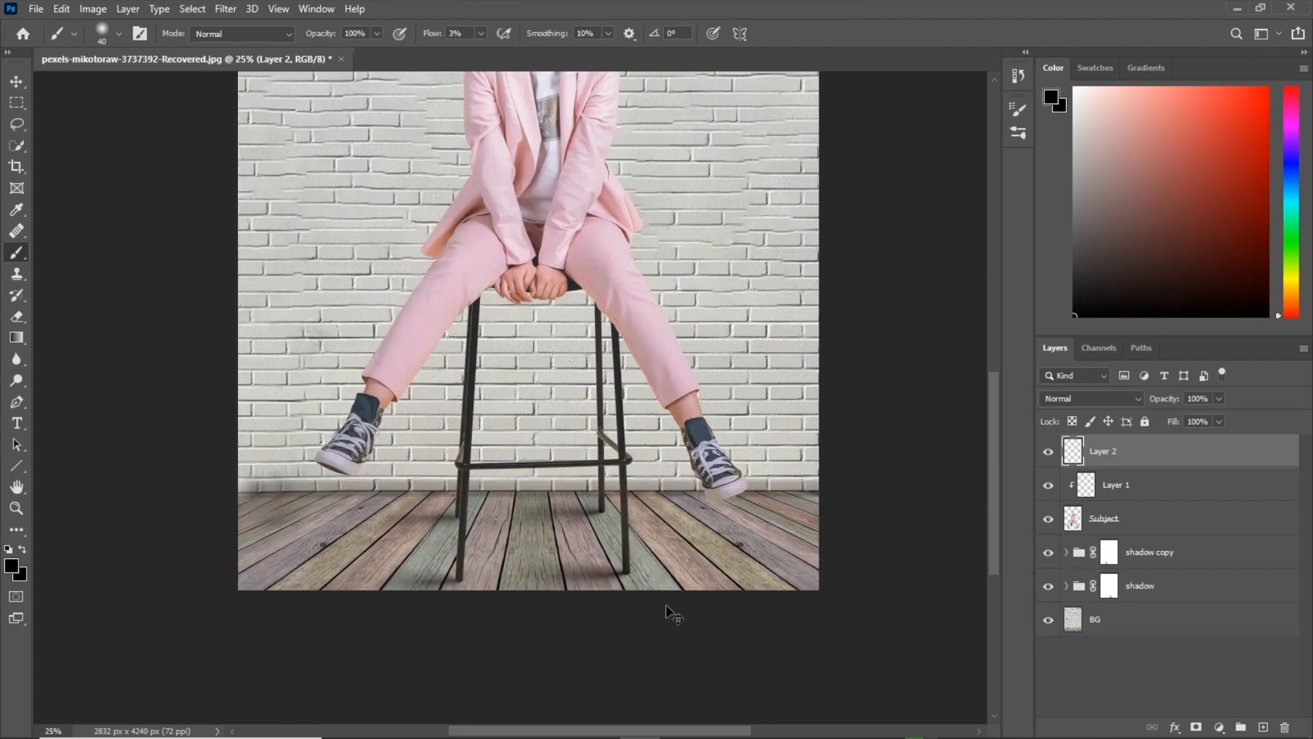
key("ctrl+0")
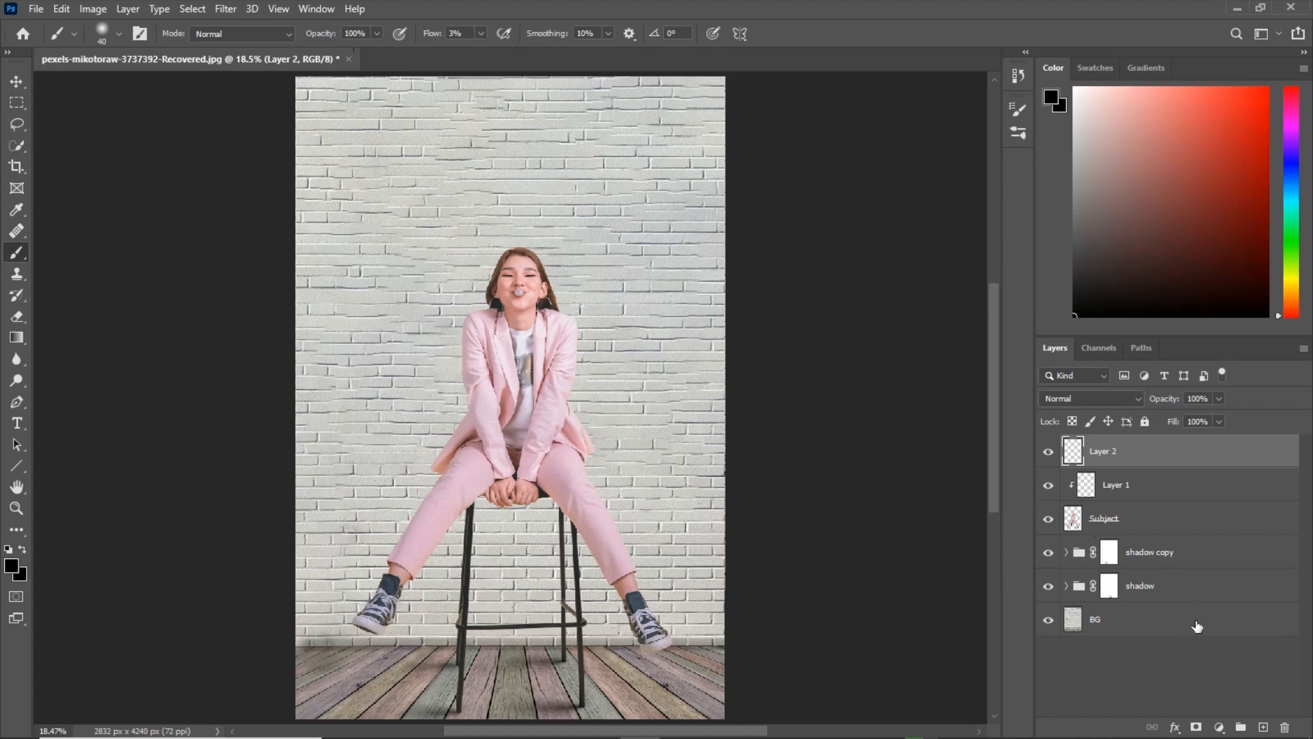
left_click(1264, 728)
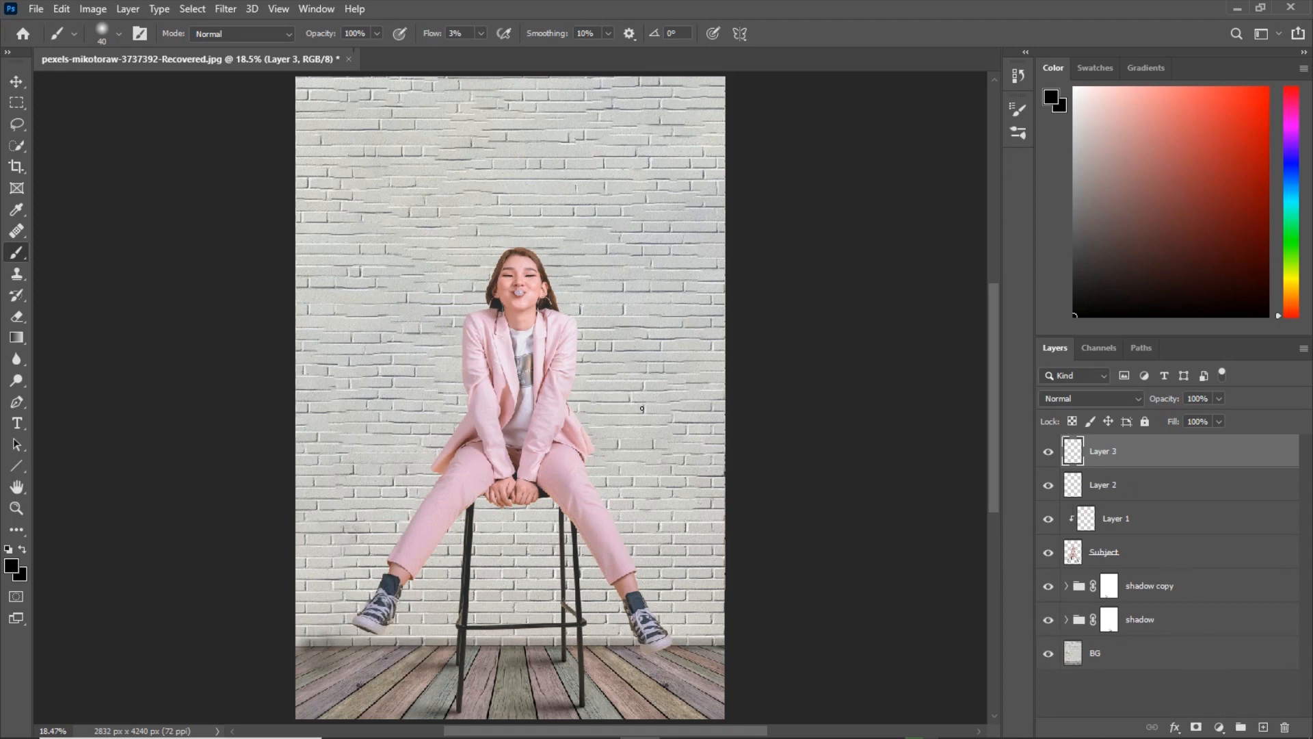
left_click_drag(576, 349, 663, 351)
left_click_drag(1088, 135, 1033, 84)
left_click_drag(682, 367, 849, 384)
left_click_drag(442, 38, 880, 137)
left_click_drag(716, 274, 739, 341)
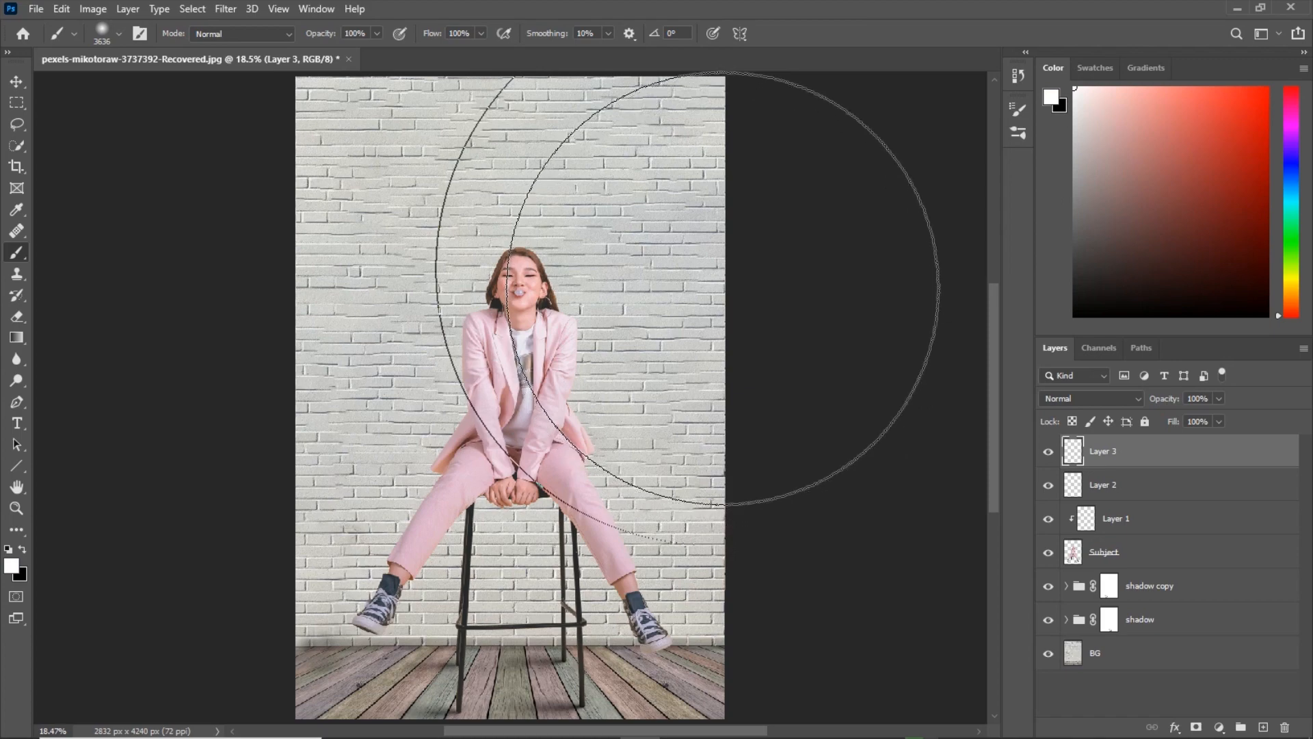
left_click(724, 288)
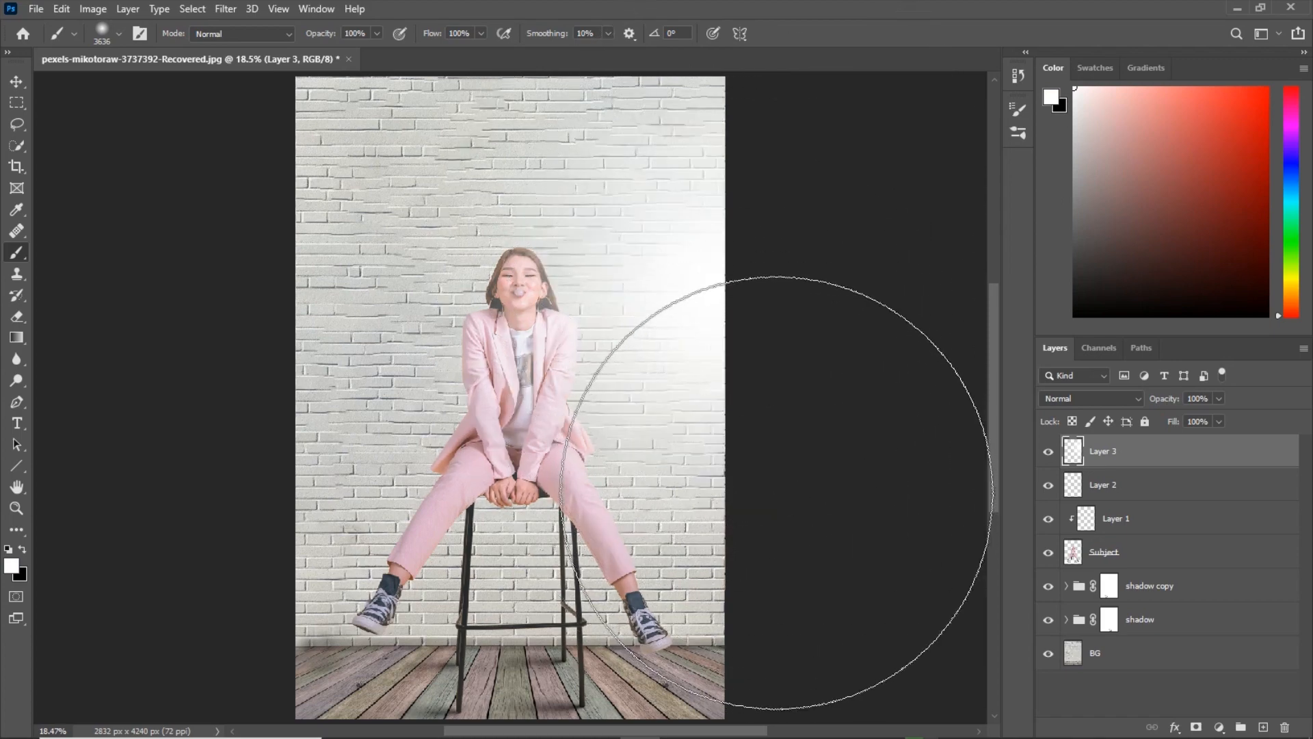
- Reduce the brush size to 1100
key("bracketleft")
key("bracketleft")
key("bracketleft")
key("bracketleft")
key("bracketleft")
key("bracketleft")
key("bracketleft")
key("bracketleft")
key("bracketleft")
key("bracketleft")
key("bracketleft")
key("bracketleft")
key("bracketleft")
key("bracketleft")
key("bracketleft")
key("bracketleft")
key("bracketleft")
key("bracketleft")
key("bracketleft")
key("bracketleft")
key("bracketleft")
key("bracketleft")
key("bracketleft")
key("bracketleft")
key("bracketleft")
key("bracketleft")
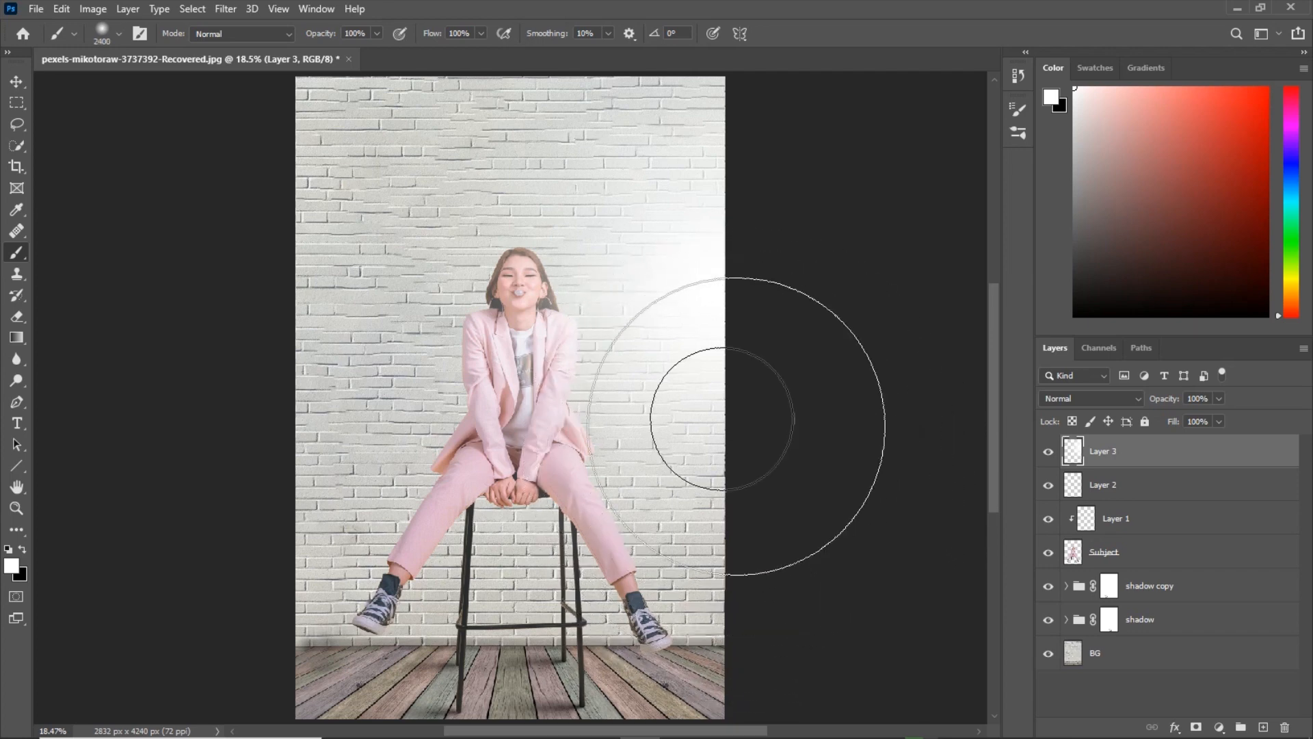
- Lower Layer 3's opacity to 20%, comparing the image with the glow hidden and shown
left_click_drag(1164, 399, 1095, 394)
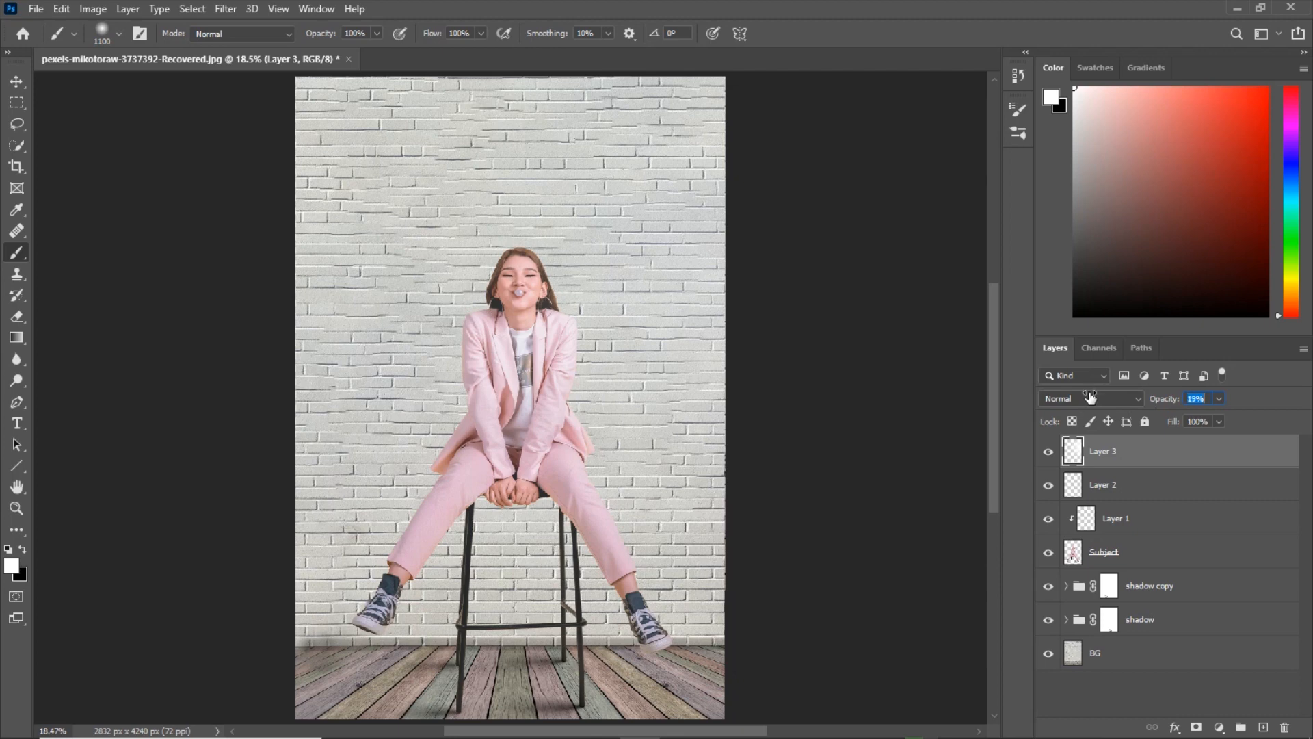
left_click(1050, 451)
left_click(1050, 451)
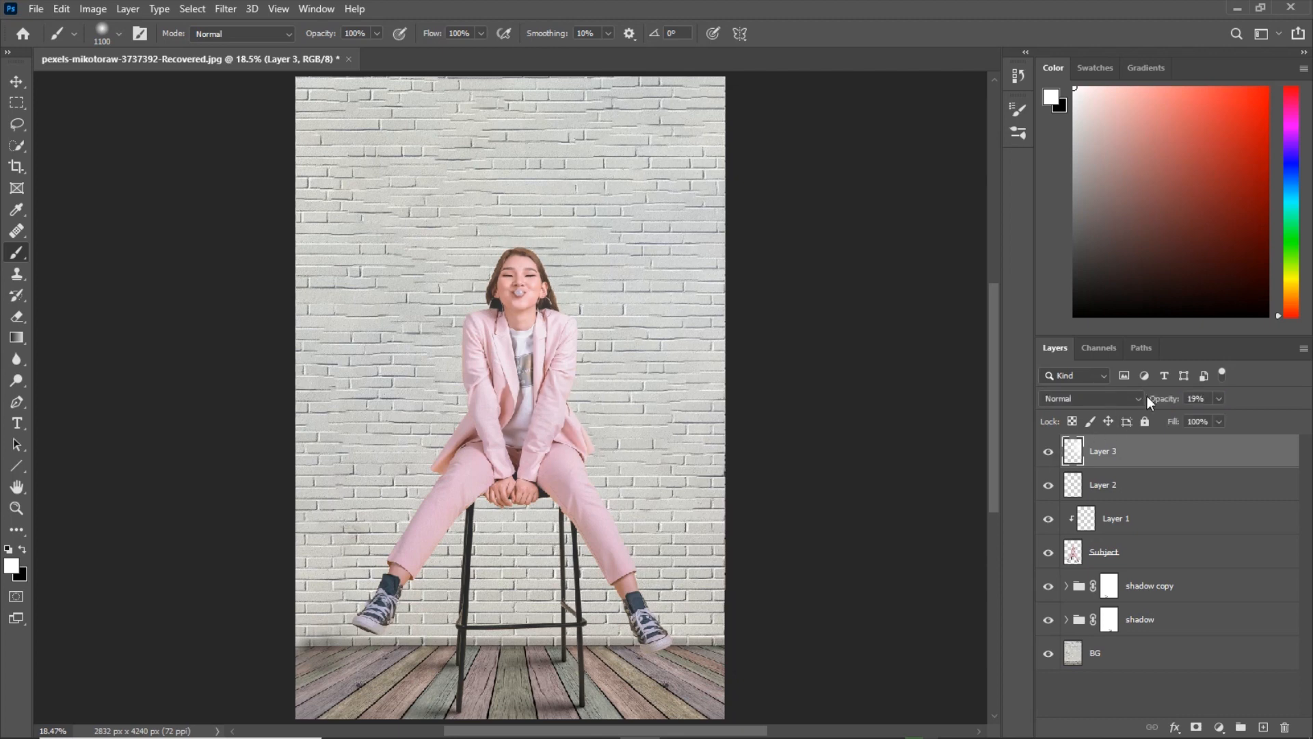
left_click_drag(1153, 402, 1154, 402)
left_click(1050, 451)
left_click(1050, 451)
- Add a new layer above Layer 3 and ready a black soft brush of size 1500
scroll(728, 381, "down", 3)
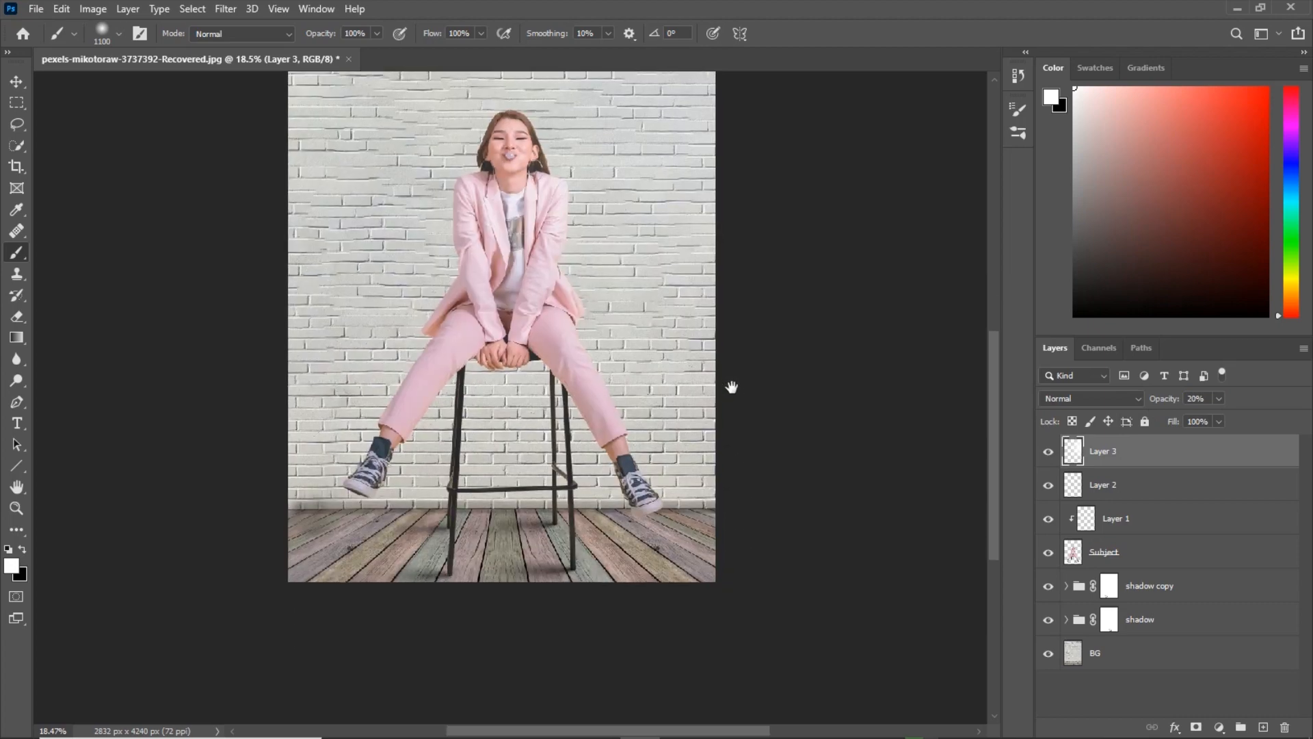
key("ctrl+minus")
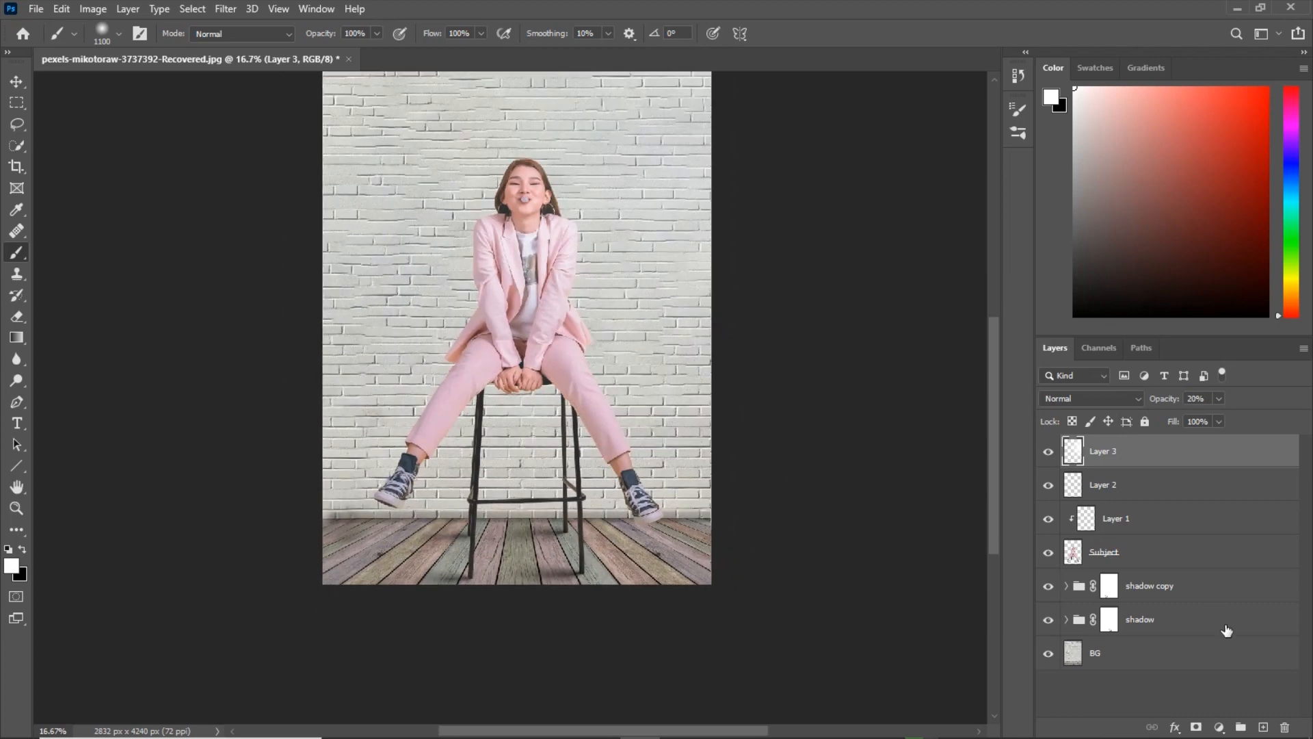
left_click(1265, 726)
key("x")
key("bracketright")
key("bracketright")
key("bracketright")
key("bracketright")
key("bracketright")
key("bracketright")
key("bracketright")
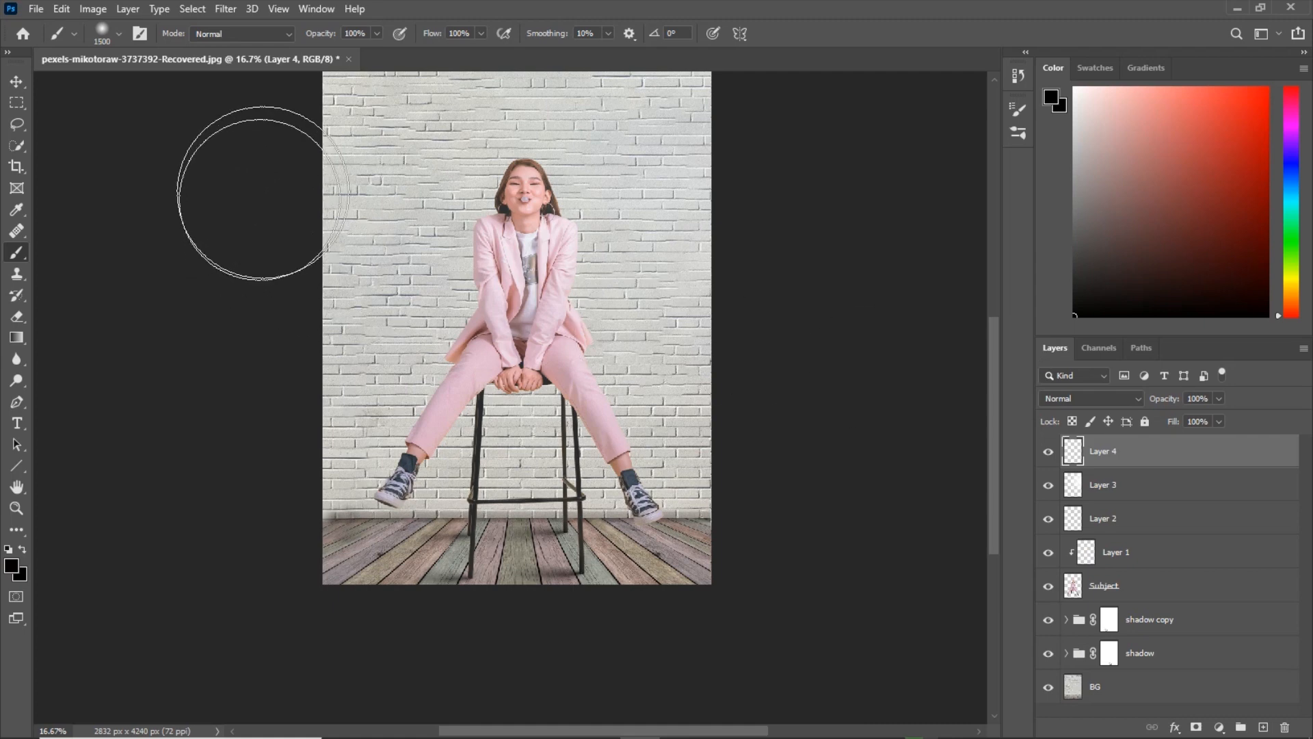
- Paint a soft black shadow along the image's left edge on Layer 4, enlarging the brush to 2800
key("ctrl+minus")
key("bracketright")
mouse_move(328, 121)
left_mouse_down()
mouse_move(309, 186)
mouse_move(307, 447)
mouse_move(361, 592)
mouse_move(404, 622)
mouse_move(345, 615)
mouse_move(307, 520)
mouse_move(311, 141)
left_mouse_up()
key("bracketright")
key("bracketright")
key("bracketright")
key("bracketright")
key("bracketright")
key("bracketright")
key("bracketright")
key("bracketright")
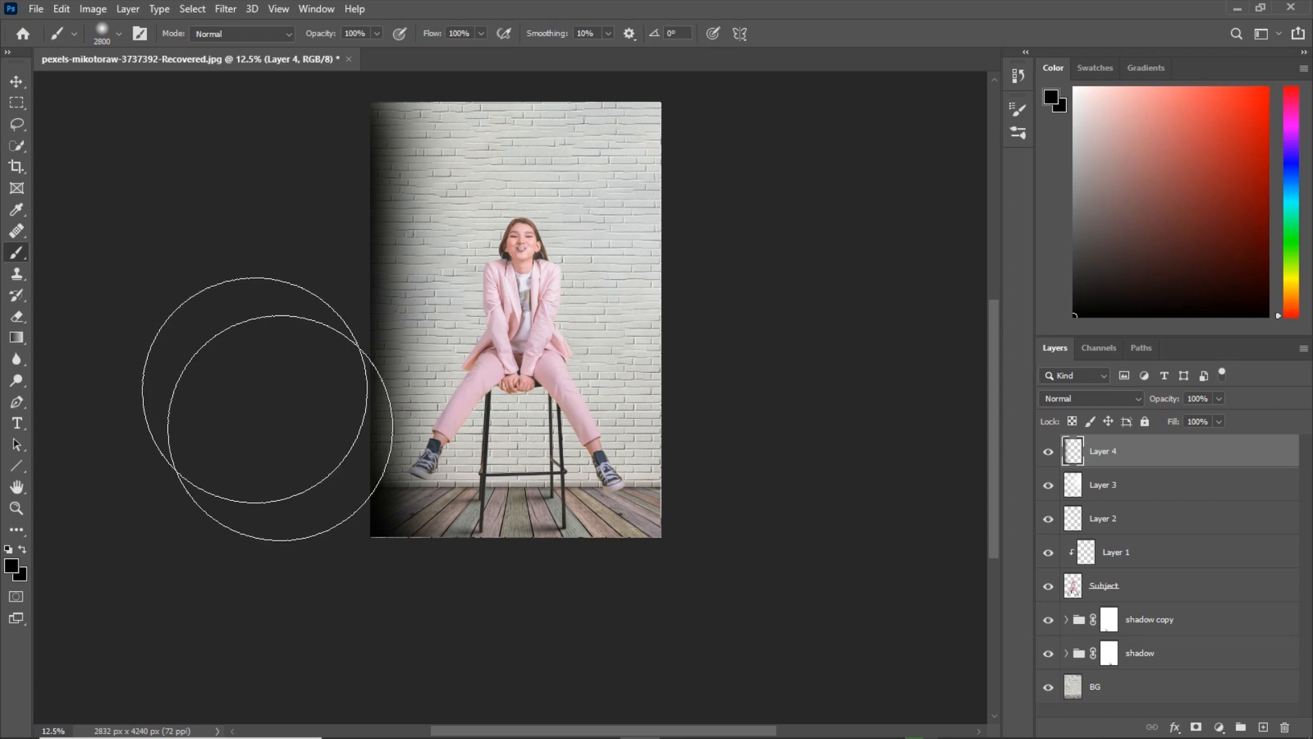
key("bracketright")
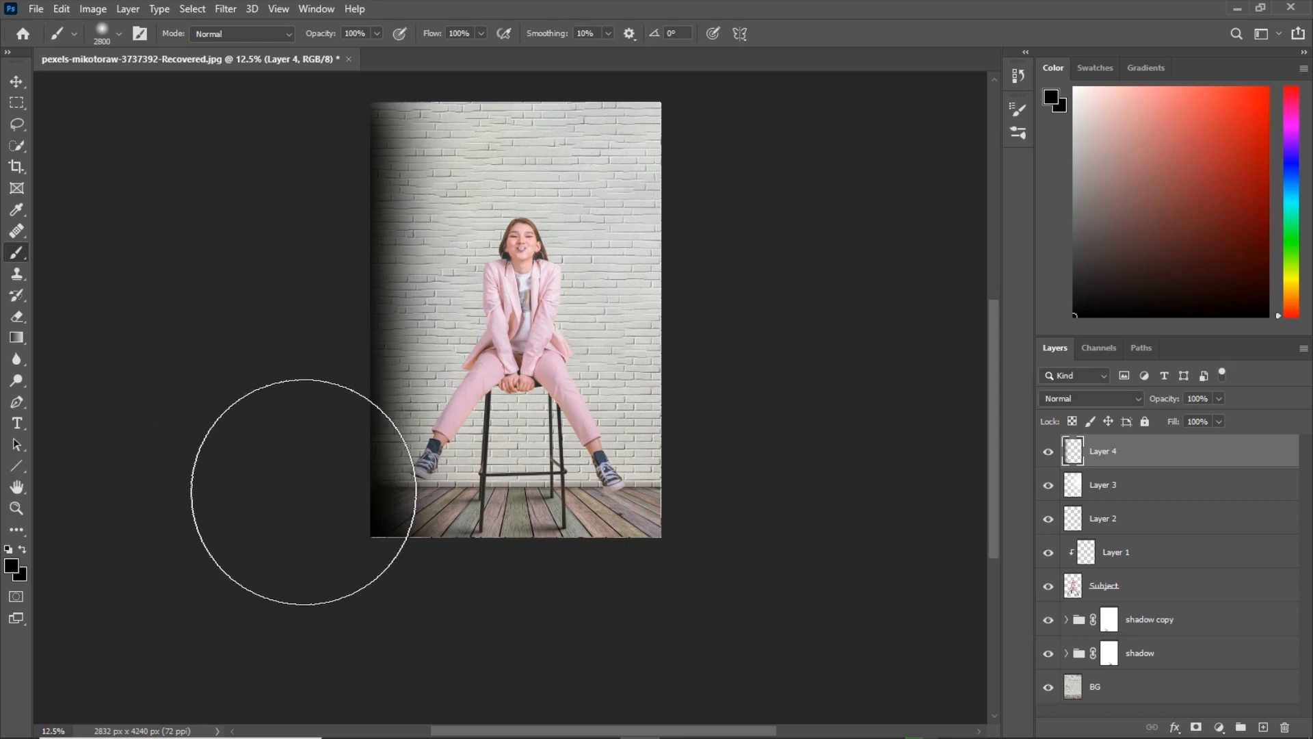
left_click(307, 492)
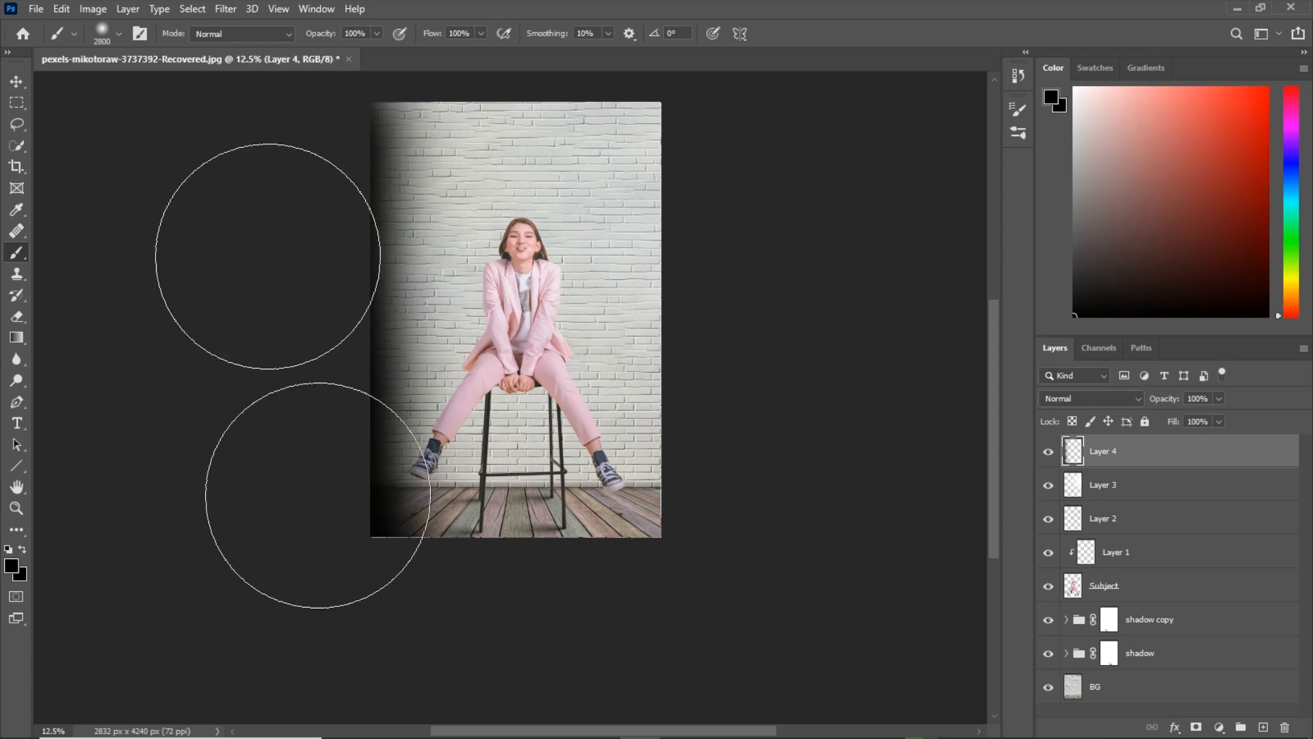
- Lower Layer 4's opacity to 25%, comparing the image with the edge shadow hidden and shown
key("ctrl+plus")
left_click_drag(1163, 405, 1097, 405)
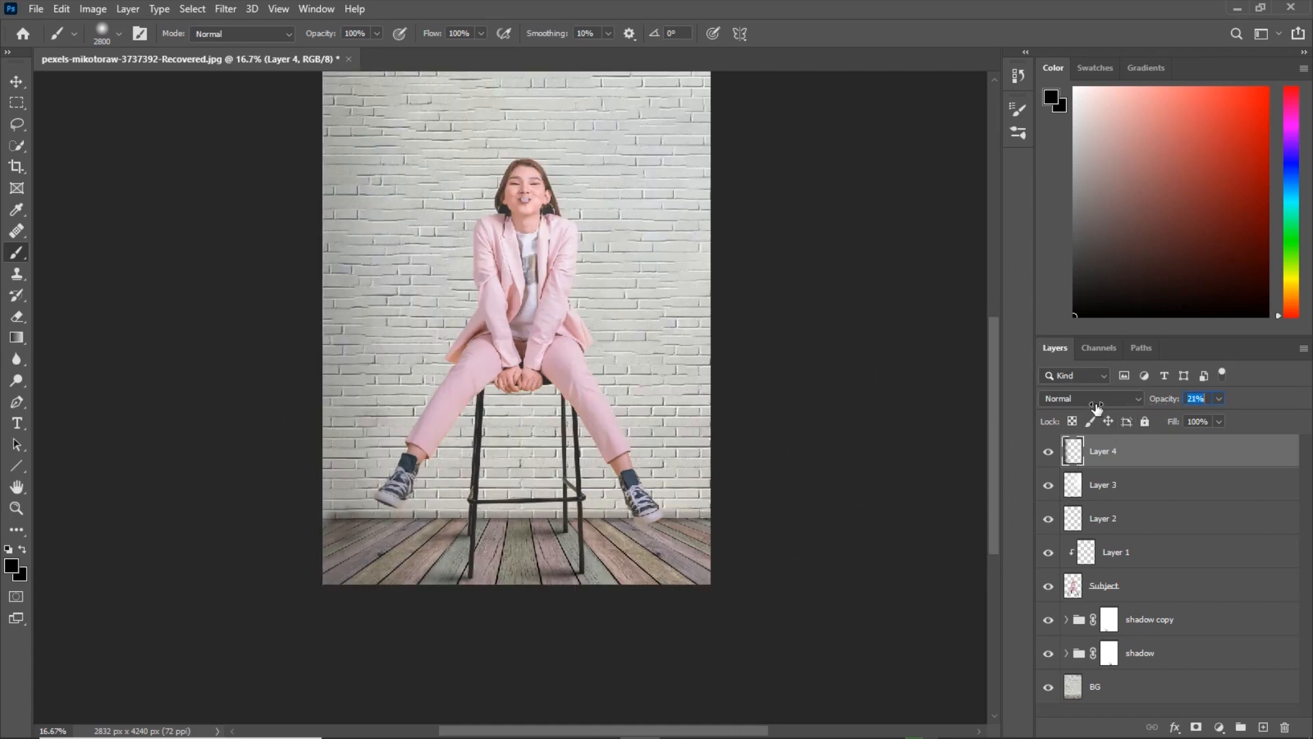
left_click(1049, 453)
left_click(1049, 455)
left_click_drag(1160, 403, 1165, 404)
left_click(1049, 452)
left_click(1049, 452)
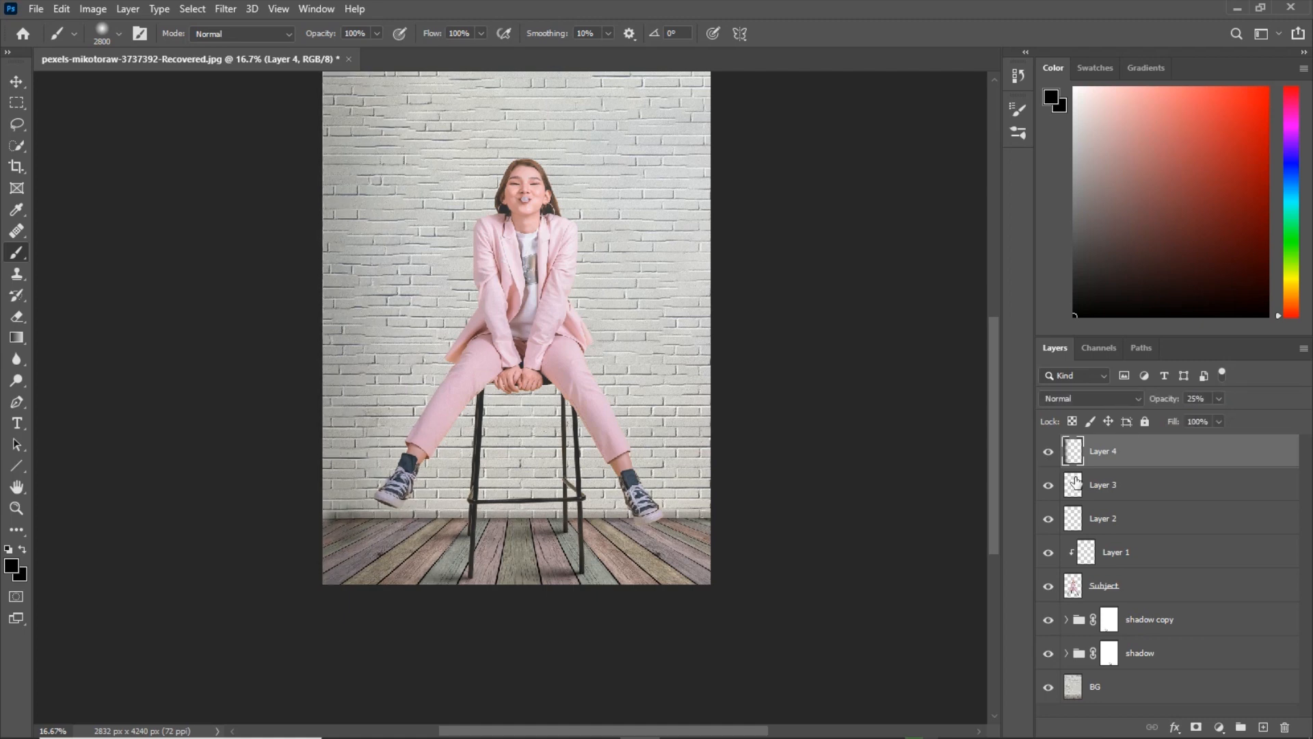
- Group Layer 3 and Layer 4, comparing the whole image with the group hidden and shown
left_click(1115, 486, "shift")
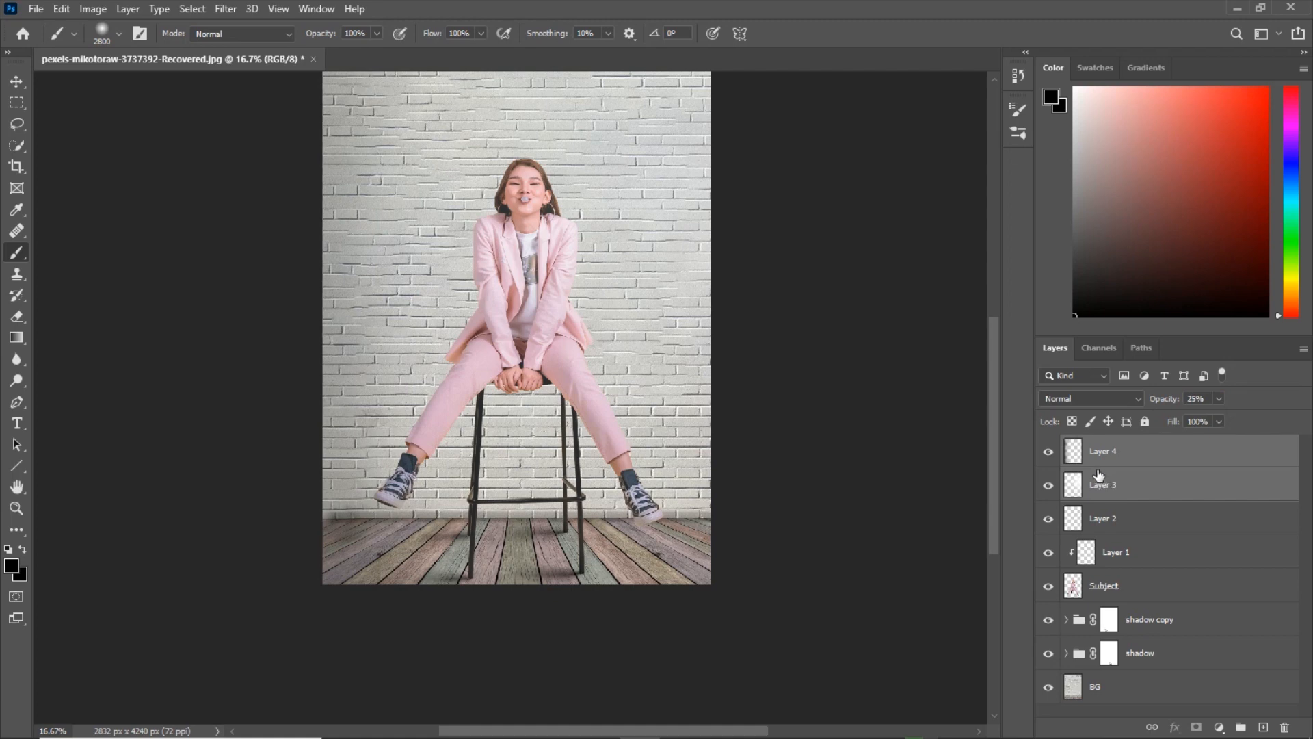
left_click(826, 449)
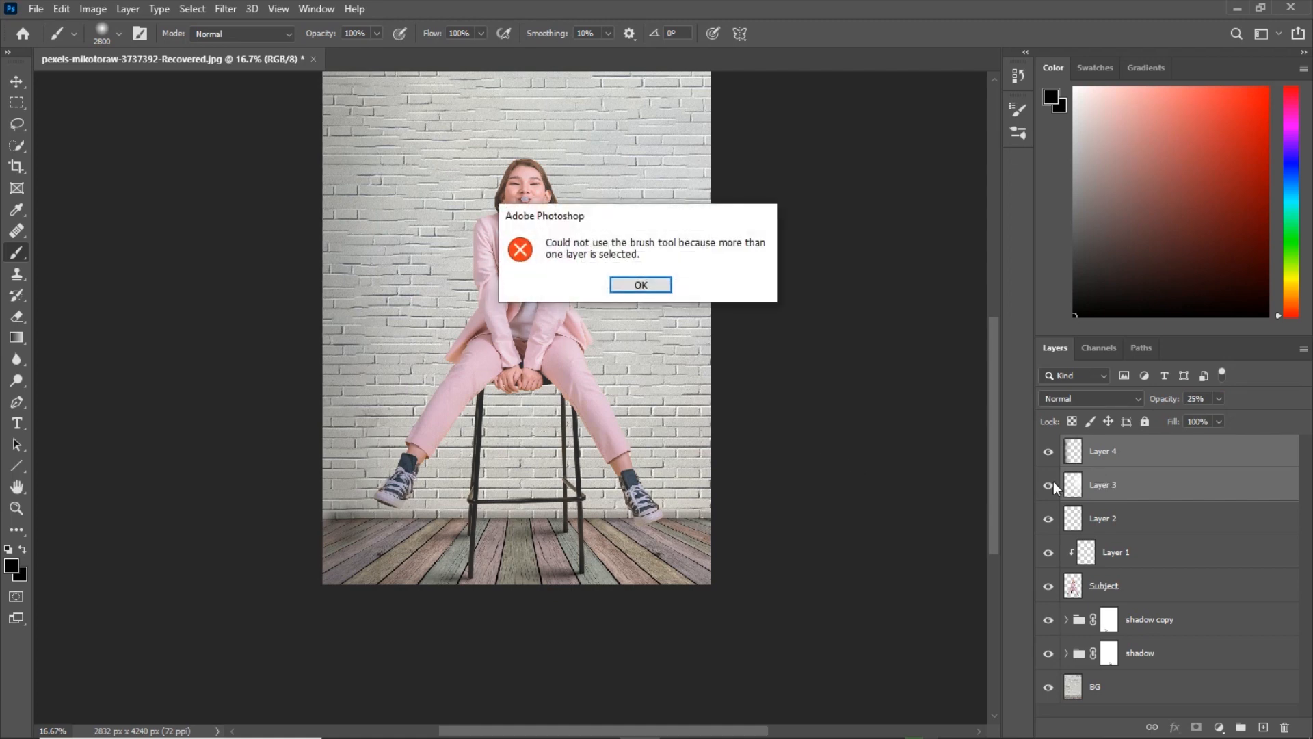
left_click(652, 281)
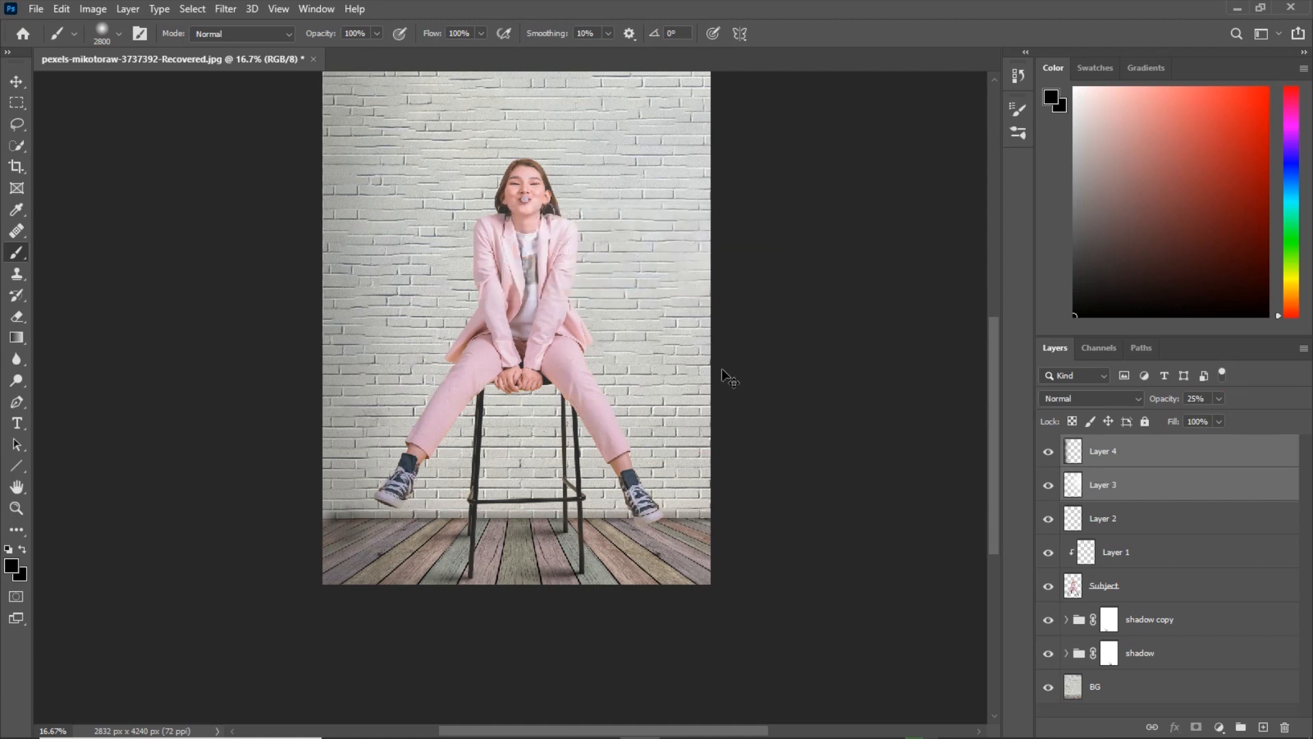
key("ctrl+g")
key("ctrl+minus")
left_click(1049, 446)
left_click(1049, 446)
left_click(1049, 446)
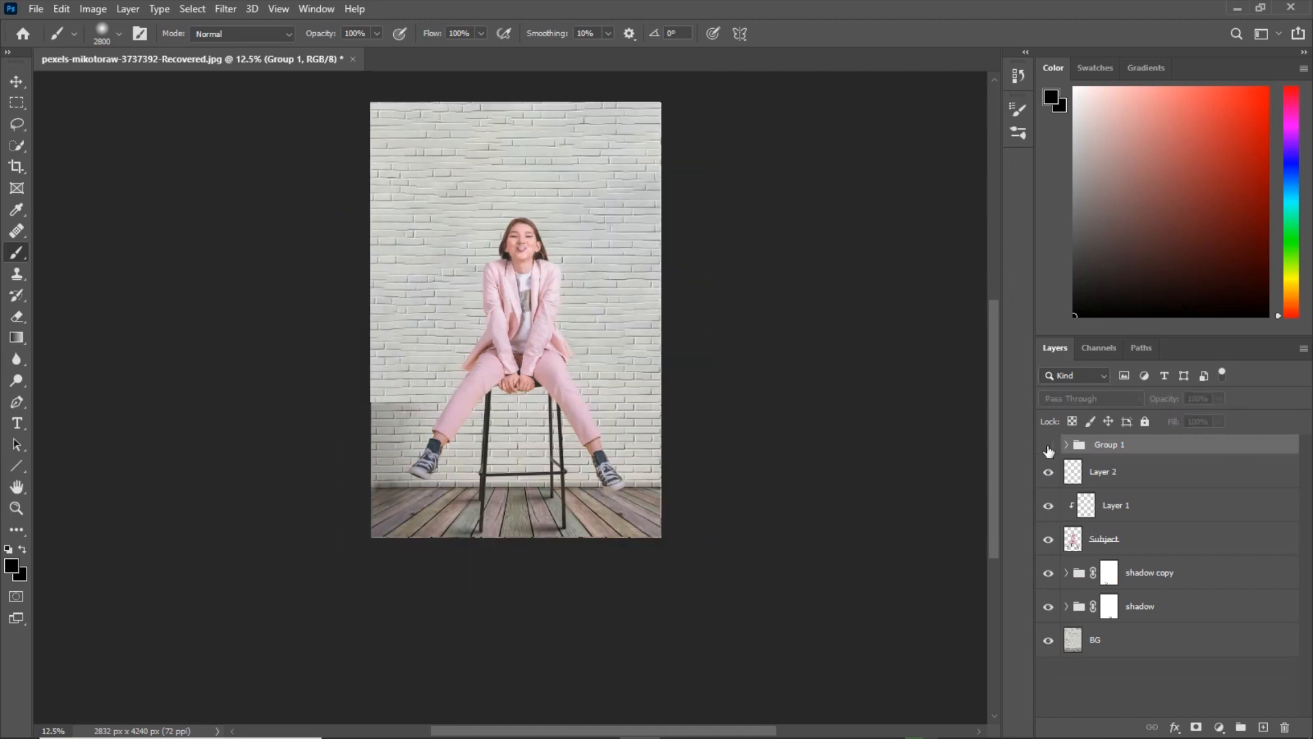
left_click(1048, 446)
key("ctrl+plus")
left_click(1048, 446)
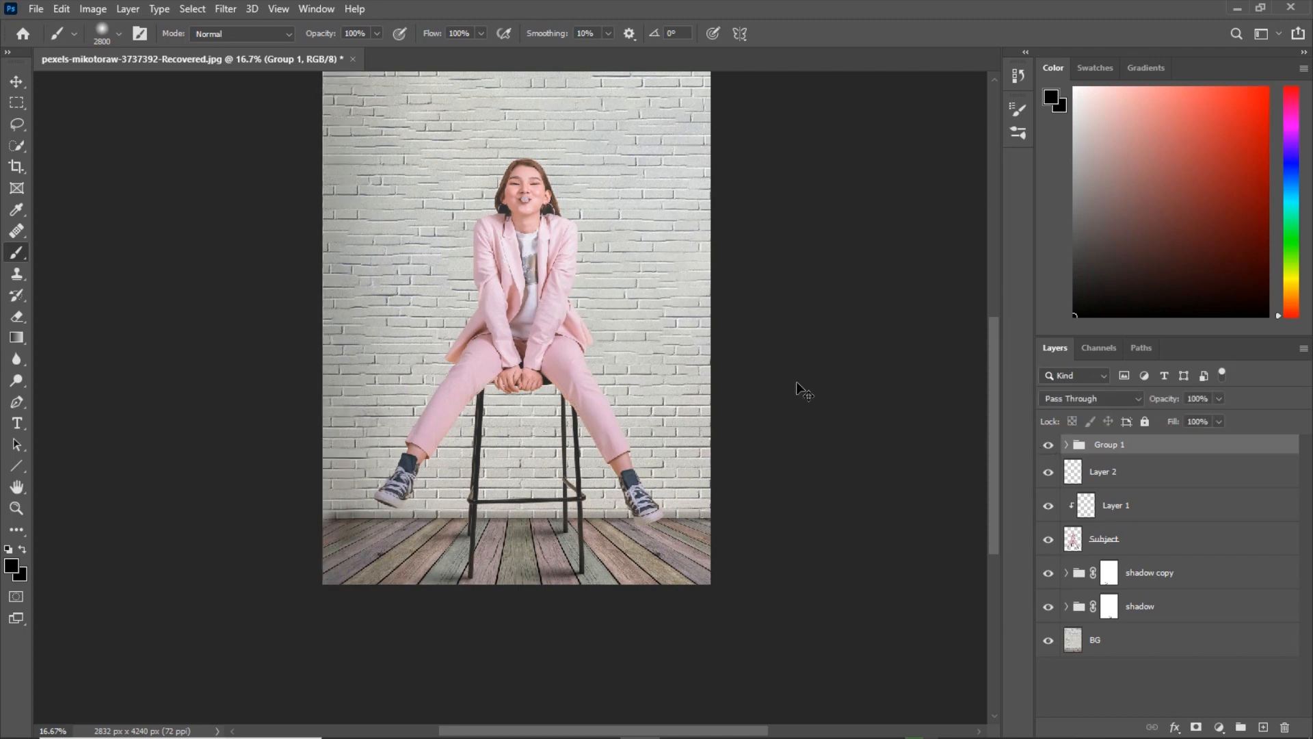
- Add a new layer above Group 1 and ready a black soft brush of size 1108 at 100% flow
scroll(801, 387, "up", 1)
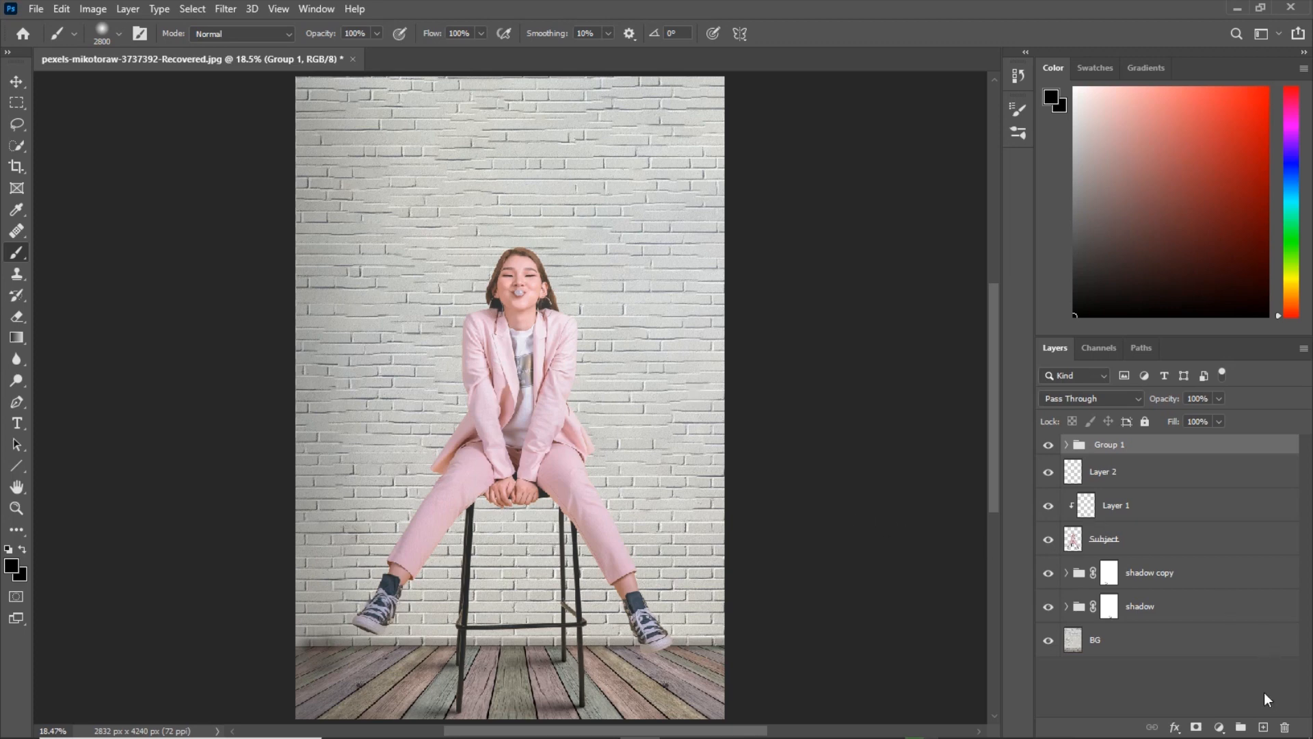
left_click(1264, 728)
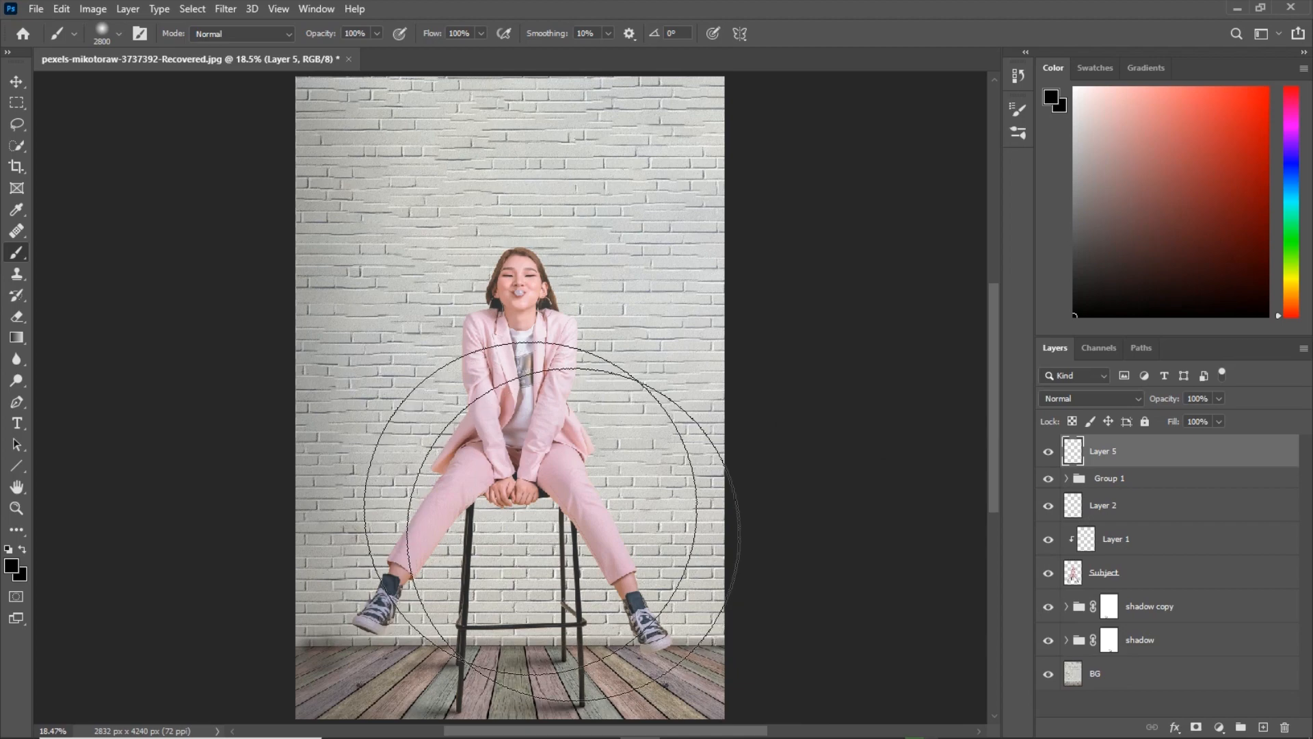
left_click_drag(549, 526, 552, 404)
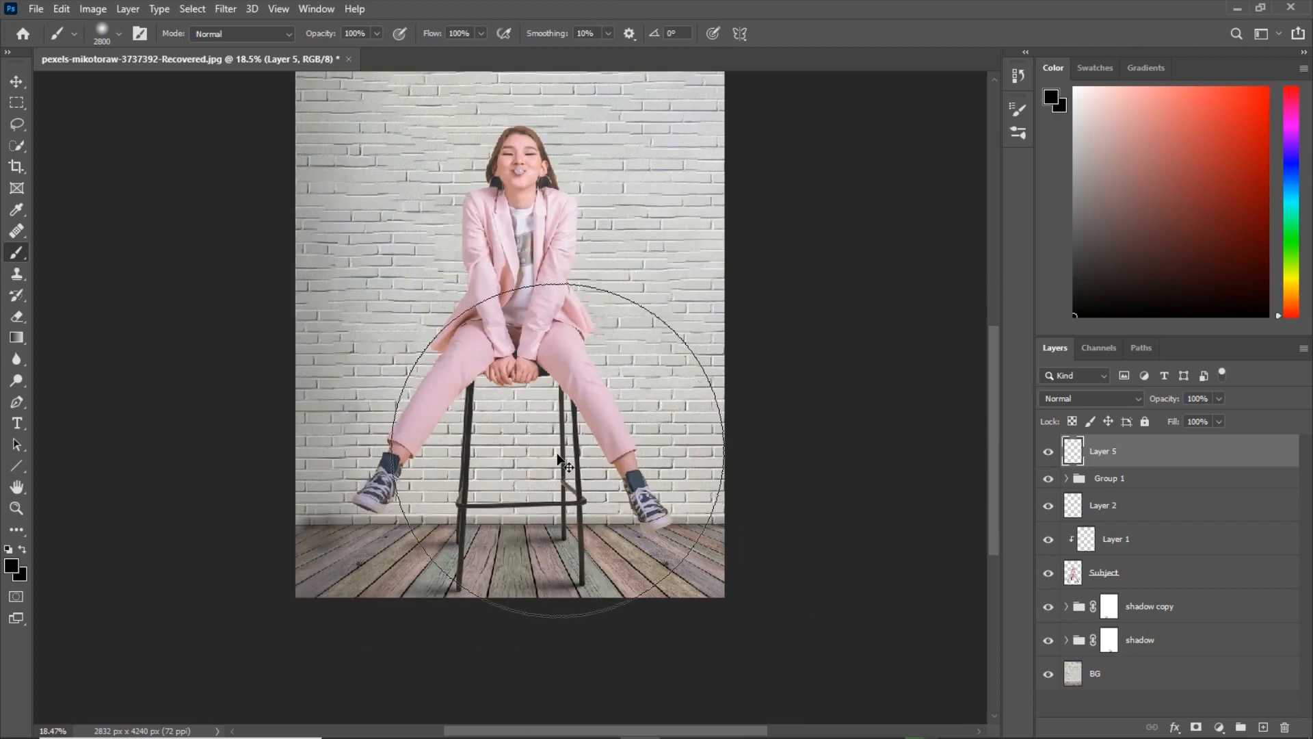
key("ctrl+plus")
key("bracketleft")
key("bracketleft")
key("bracketleft")
key("bracketleft")
key("bracketleft")
key("bracketleft")
key("bracketleft")
key("bracketleft")
key("bracketleft")
key("bracketleft")
key("bracketleft")
key("bracketleft")
key("bracketleft")
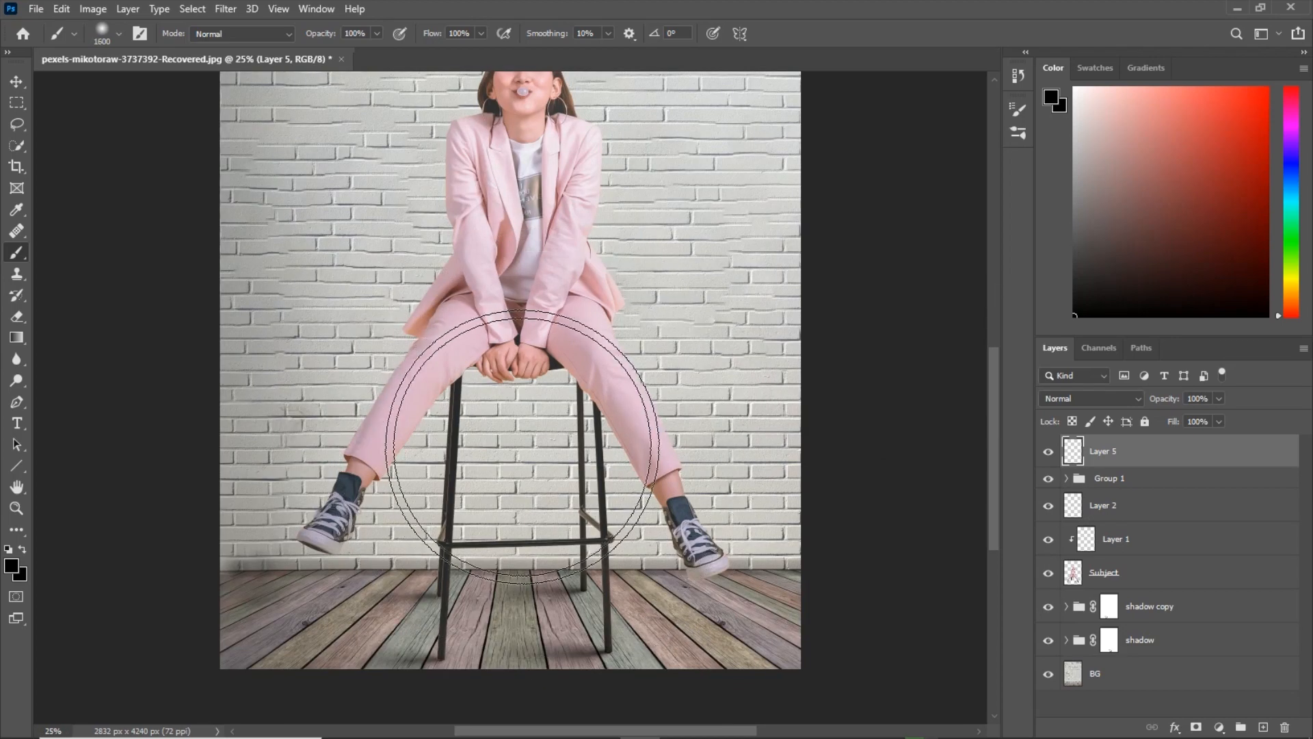
key("bracketleft")
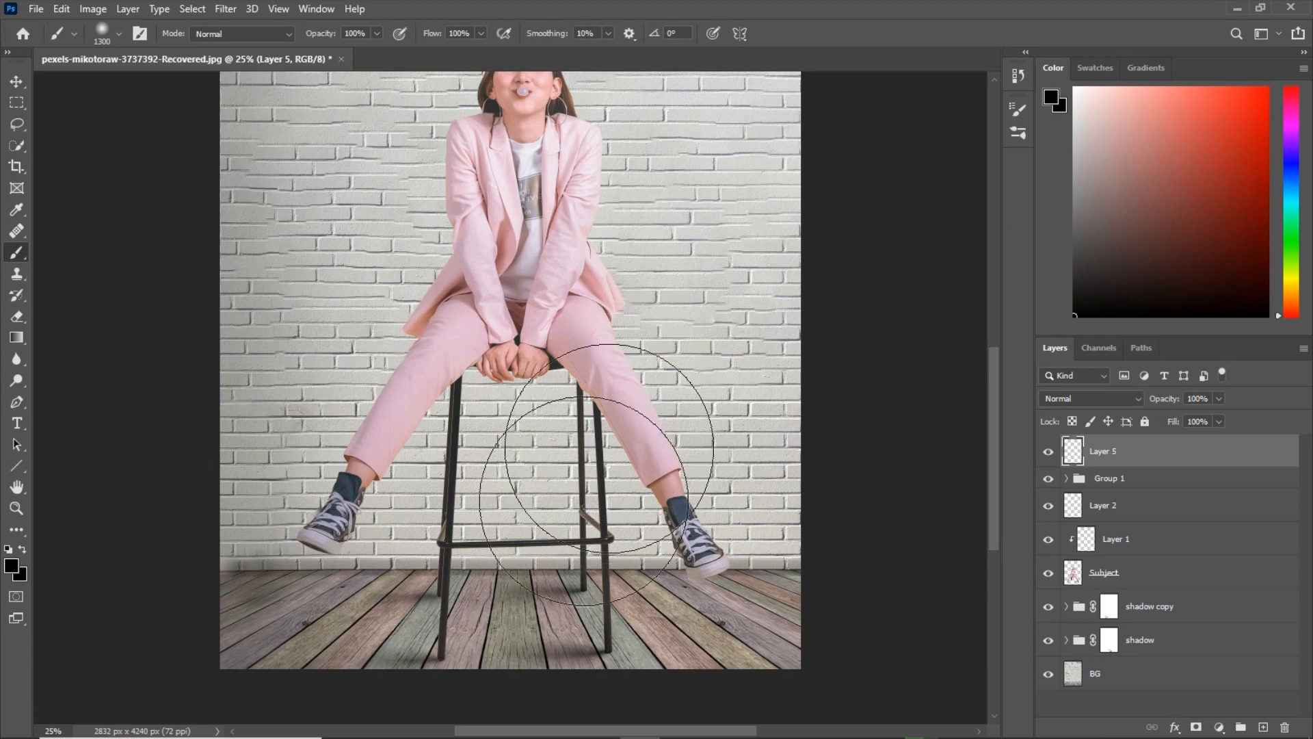
key("bracketleft")
key("bracketleft")
key("bracketleft")
key("bracketleft")
key("bracketleft")
key("bracketleft")
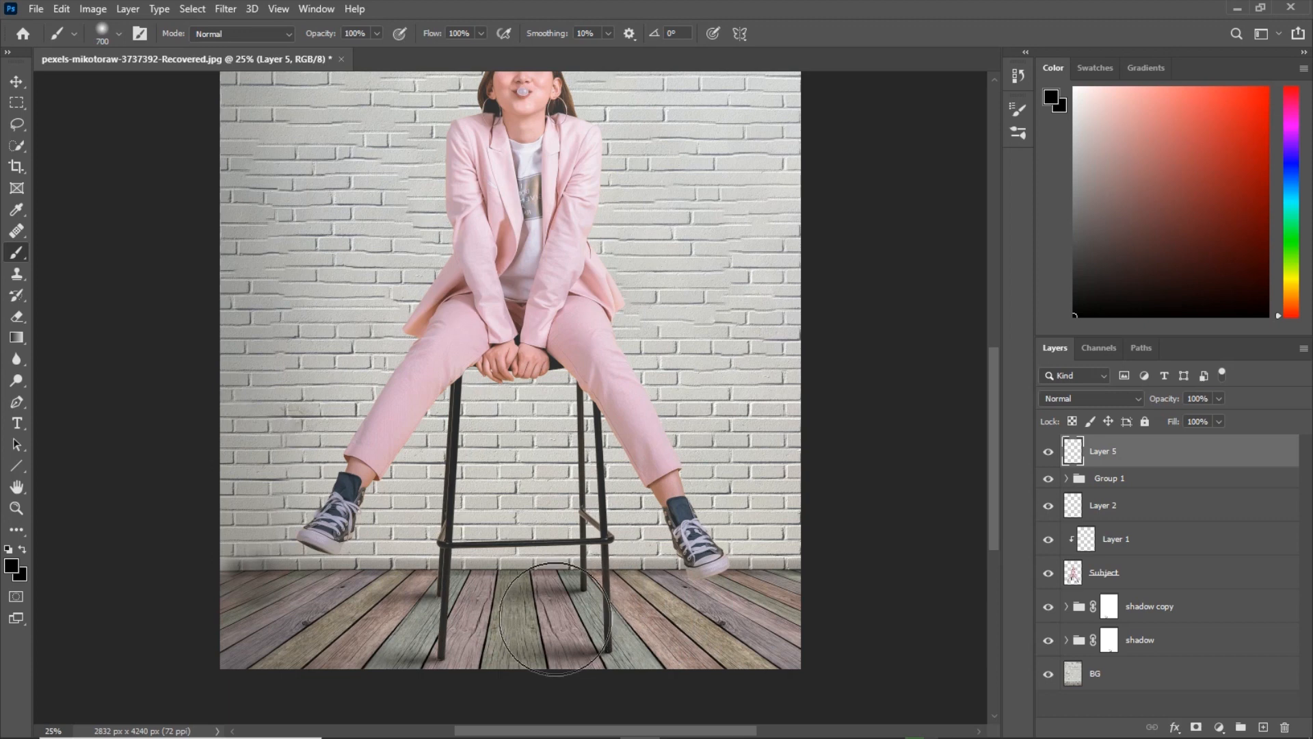
left_click_drag(434, 38, 331, 36)
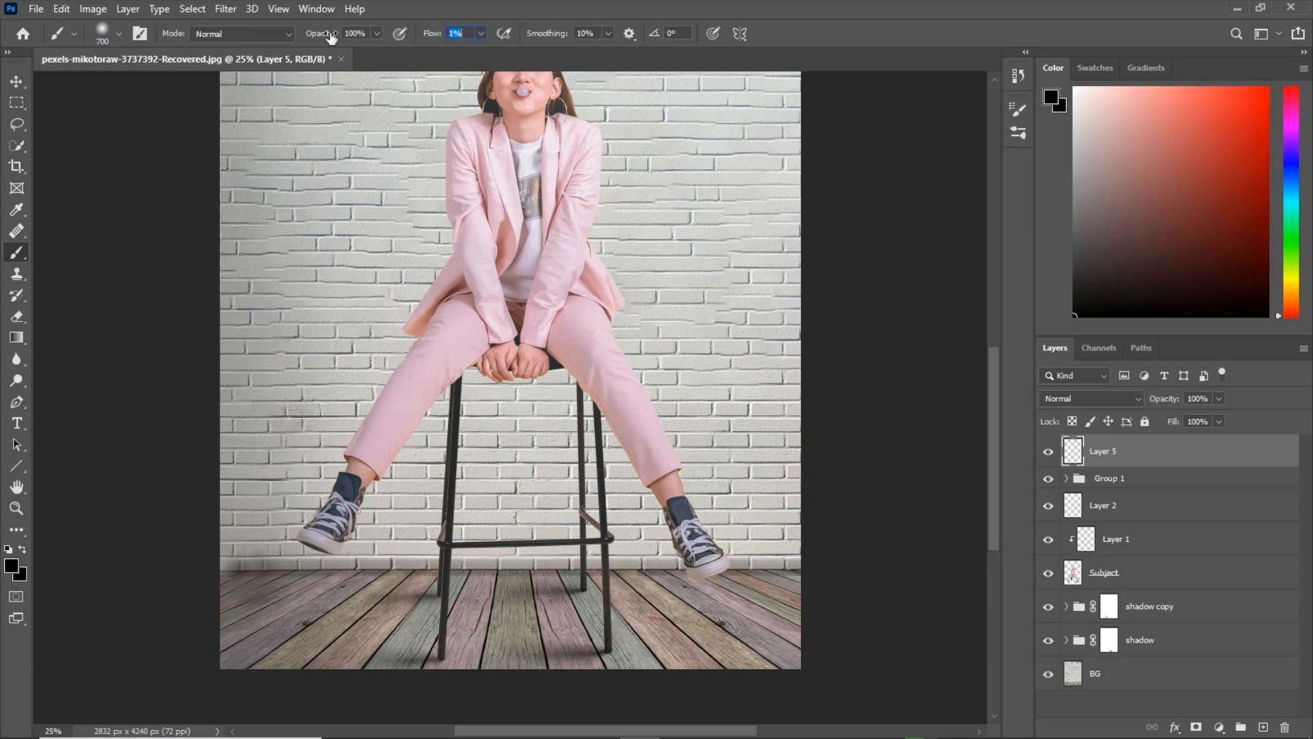
type("100")
key("Return")
left_click_drag(517, 588, 540, 612)
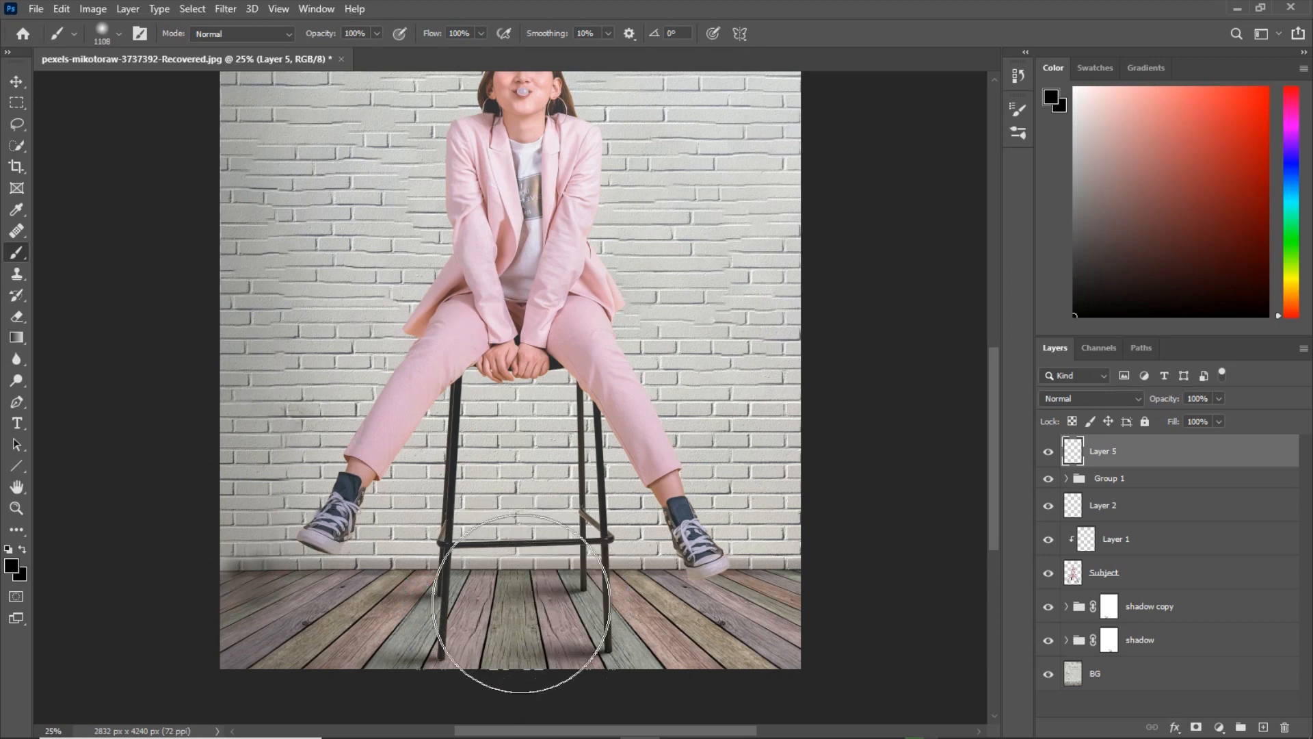
left_click(517, 603)
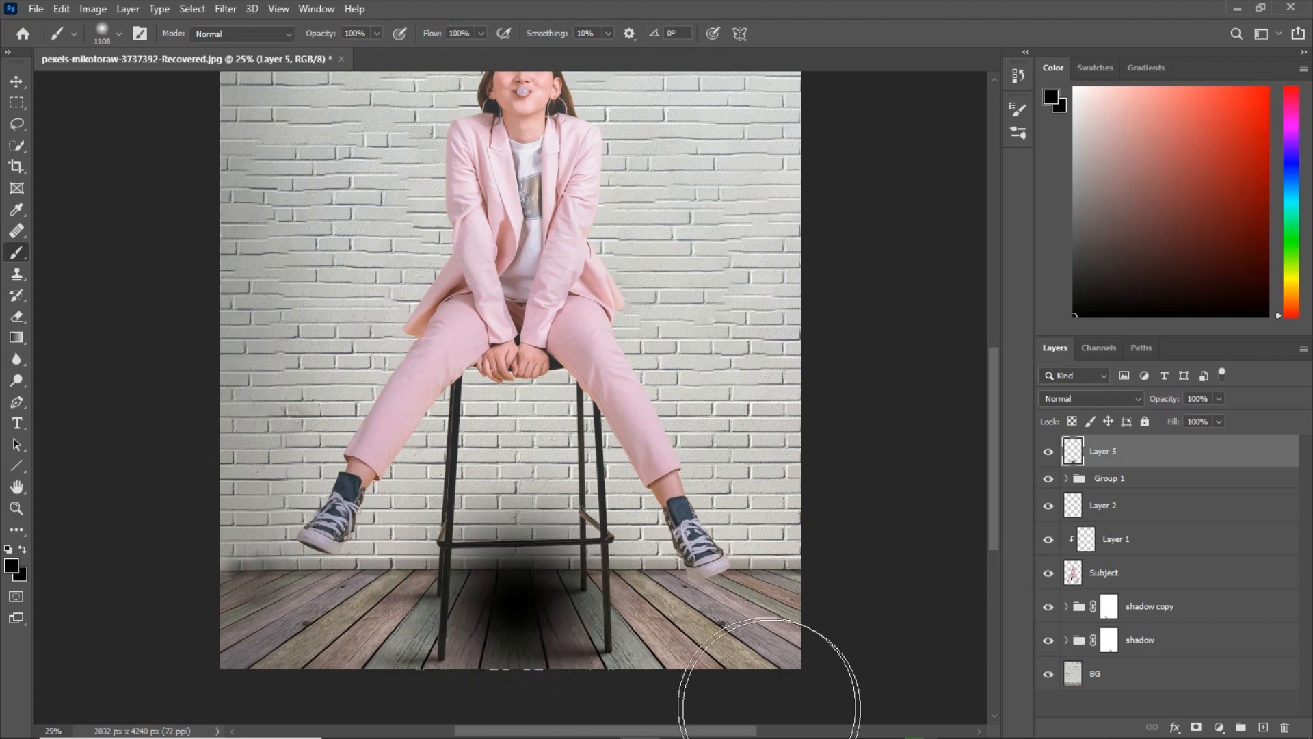
key("ctrl+t")
left_click_drag(552, 589, 548, 558)
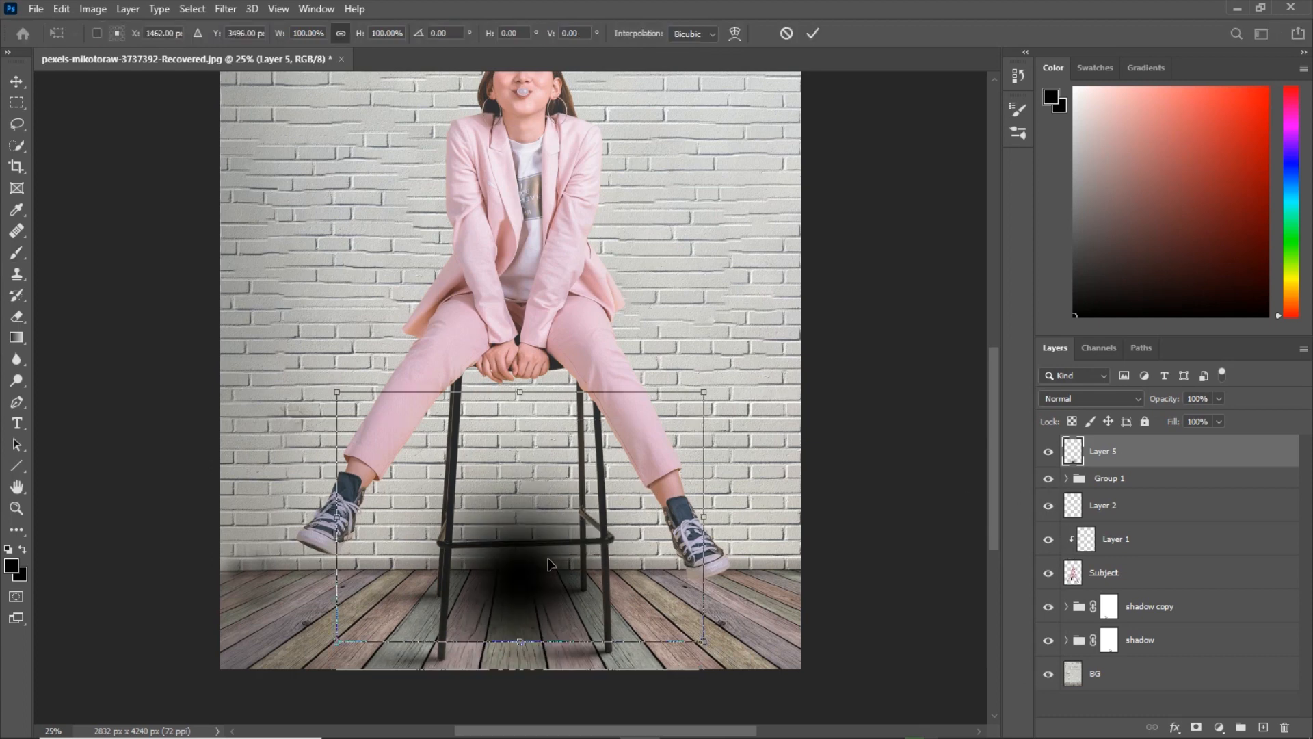
left_click(786, 33)
key("Delete")
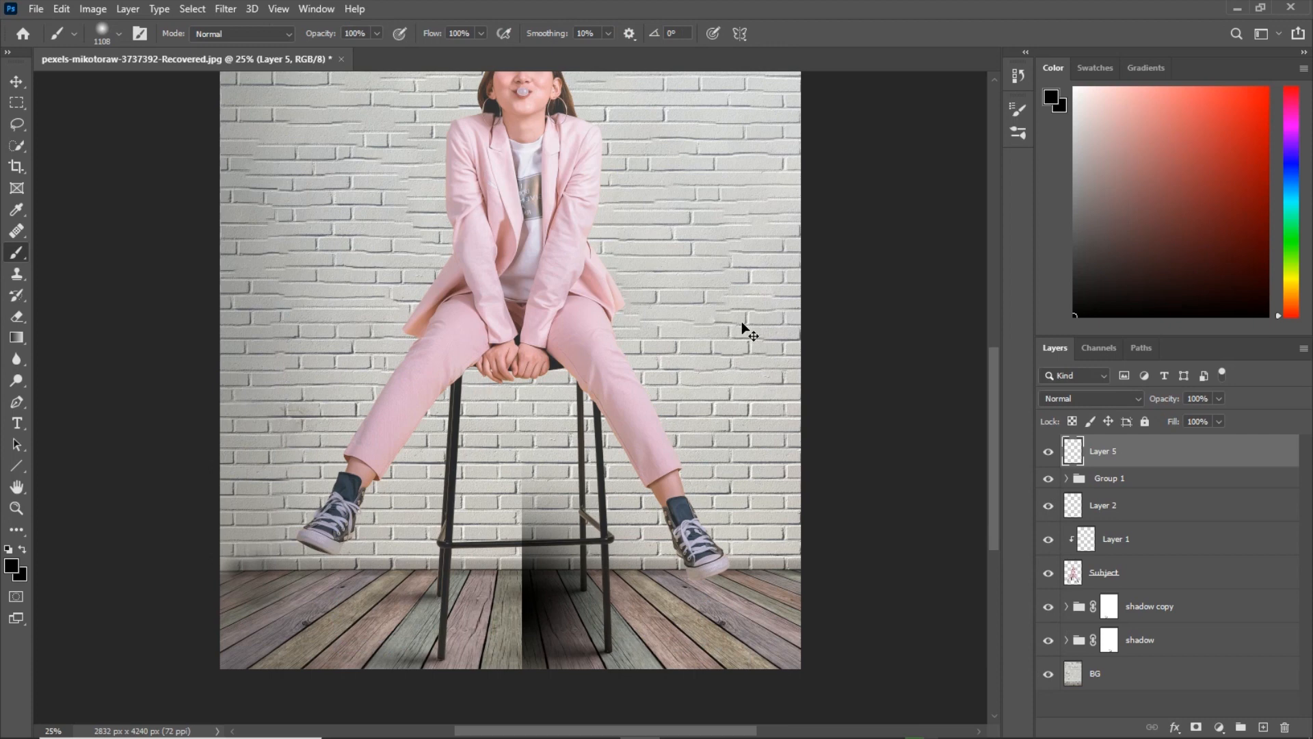
- Paint a soft black dab between the stool legs on Layer 5
left_click(1262, 727)
left_click(522, 461)
left_click(522, 460)
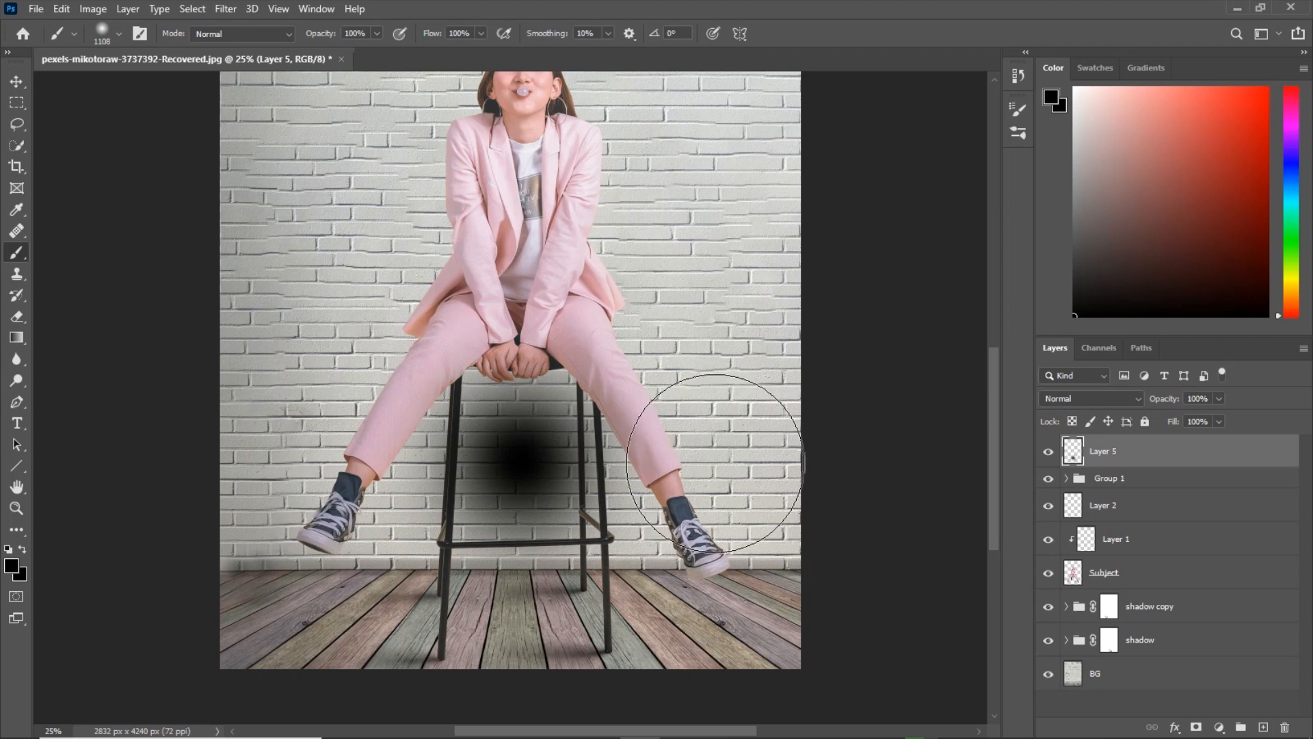
- Transform the black dab to about 165% width and 39% height, laying it flat on the floor beneath the stool
key("ctrl+t")
left_click_drag(551, 452, 543, 588)
mouse_move(517, 422)
left_mouse_down()
mouse_move(513, 357)
mouse_move(525, 604)
mouse_move(529, 590)
left_mouse_up()
left_click_drag(732, 621, 785, 619)
left_click_drag(296, 616, 226, 616)
left_click_drag(755, 624, 791, 624)
left_click_drag(565, 613, 555, 611)
left_click_drag(513, 561, 513, 543)
left_click_drag(527, 616, 534, 617)
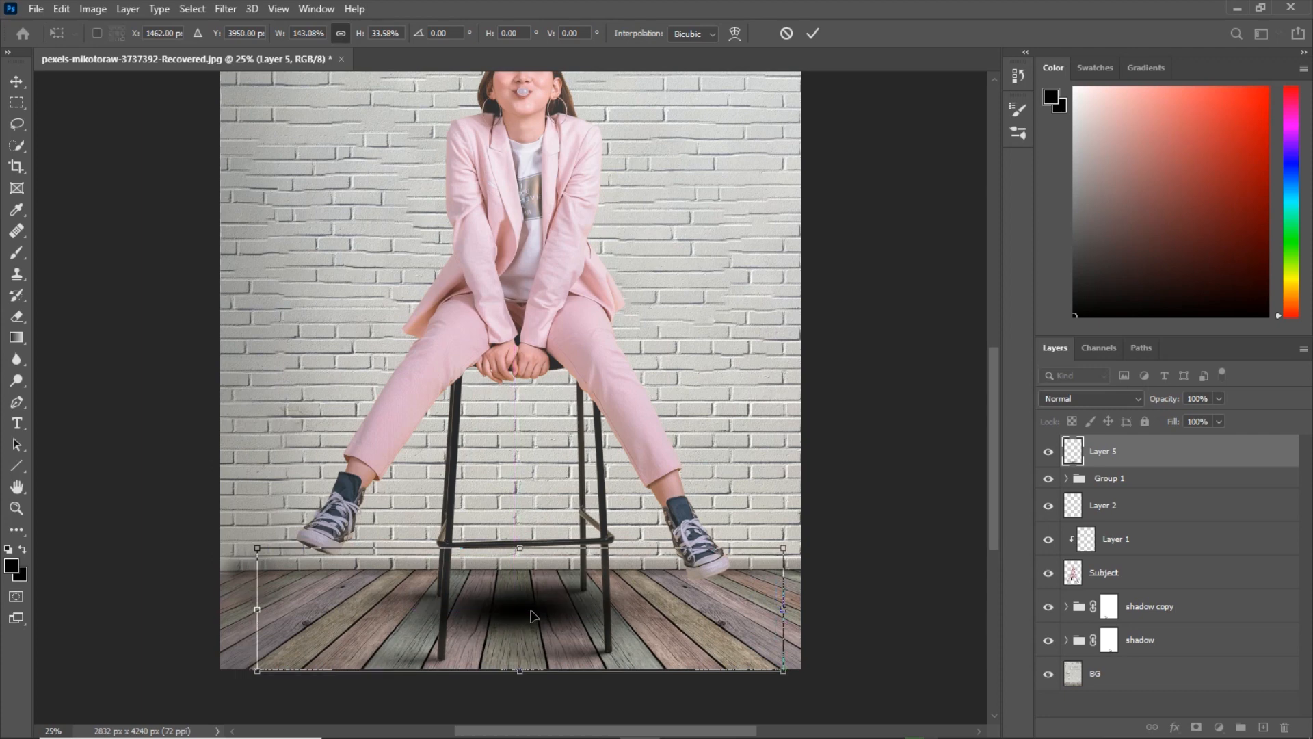
key("ctrl+minus")
left_click_drag(706, 553, 720, 539)
left_click(813, 33)
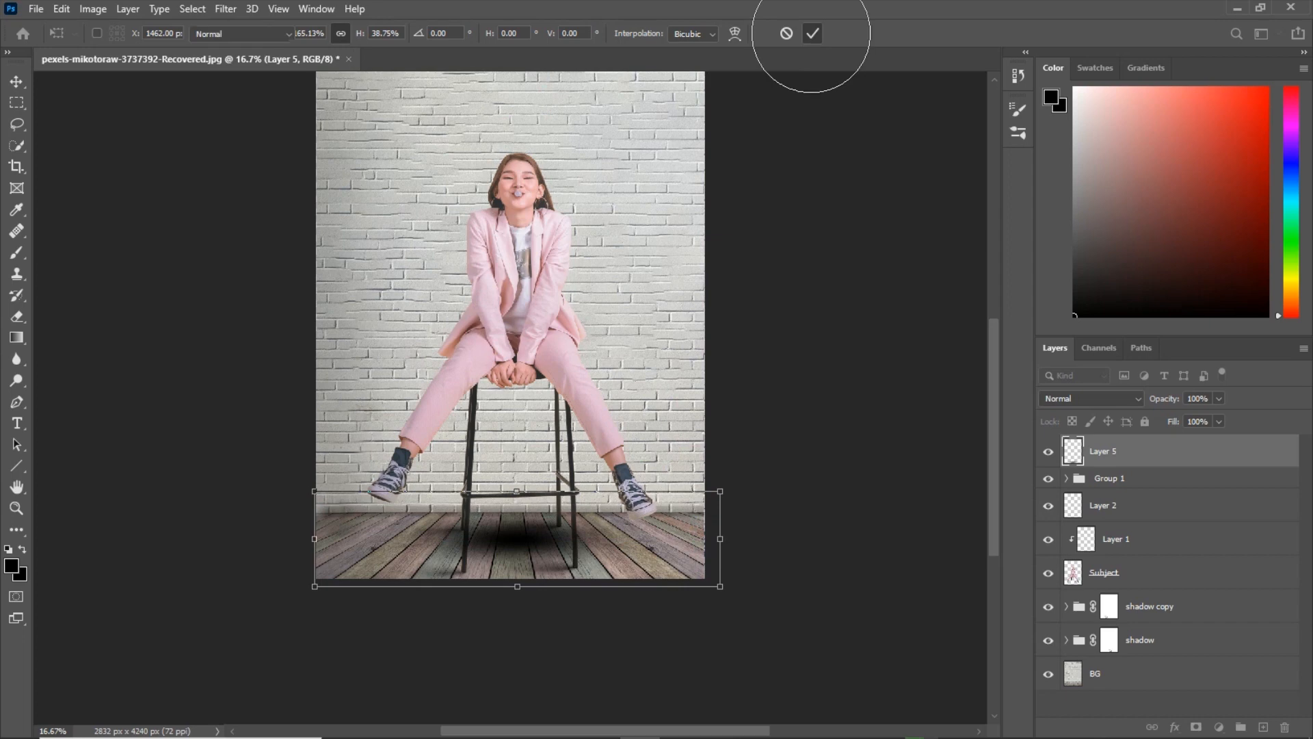
- Lower Layer 5's opacity to 25%, comparing the floor with the new shadow hidden and shown
key("b")
key("ctrl+plus")
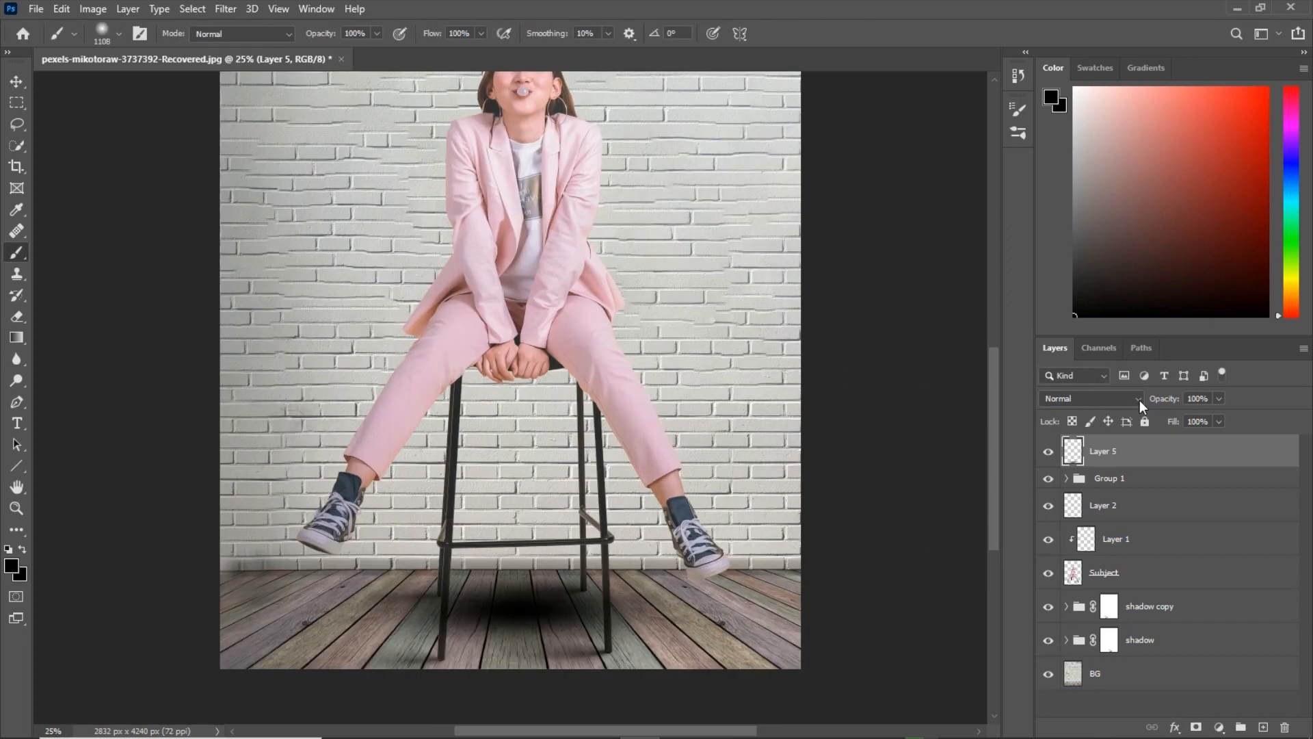
left_click_drag(1162, 399, 1104, 395)
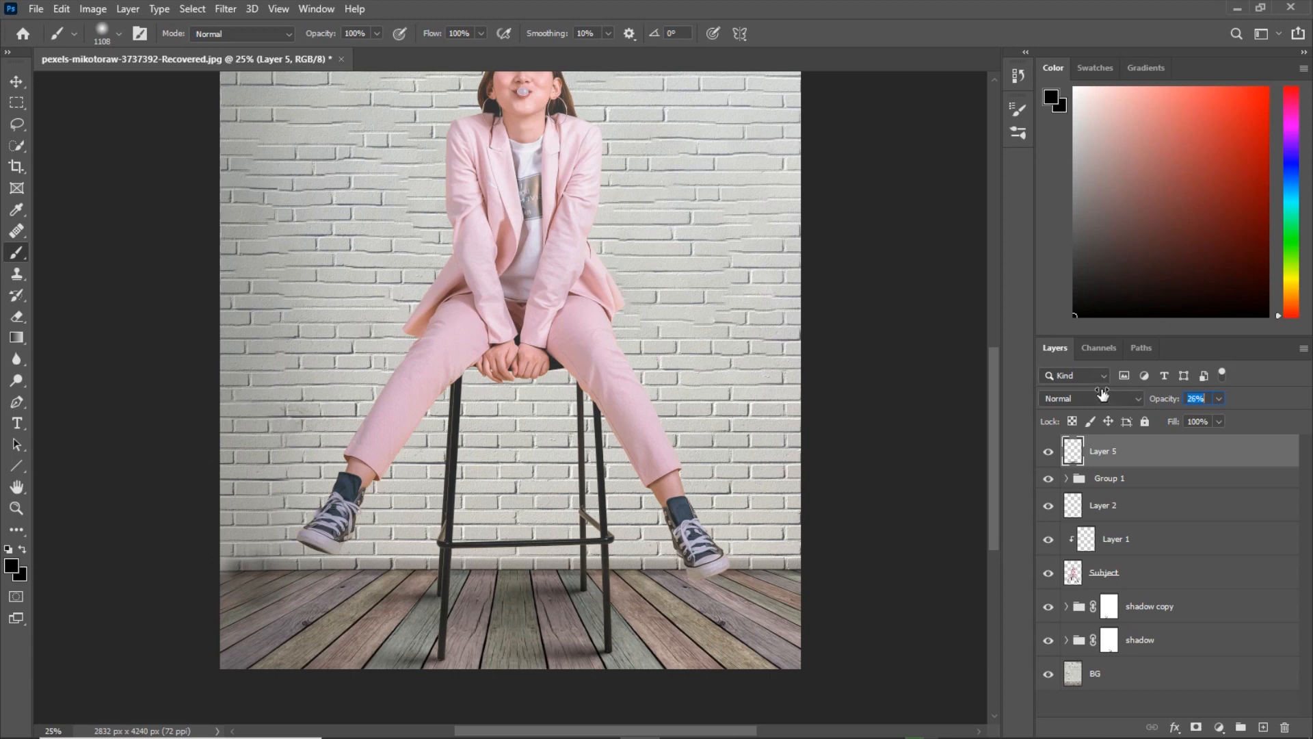
left_click(1048, 452)
left_click(1048, 452)
left_click(1048, 454)
left_click(1049, 454)
- Reduce the brush size to 70 and compare the floor under the stool with Layer 5 hidden and shown
key("ctrl+plus")
left_click_drag(671, 505, 698, 364)
key("bracketleft")
key("bracketleft")
key("bracketleft")
key("bracketleft")
key("bracketleft")
key("bracketleft")
key("bracketleft")
key("bracketleft")
key("bracketleft")
key("bracketleft")
key("bracketleft")
key("bracketleft")
key("bracketleft")
key("bracketleft")
key("bracketleft")
key("bracketleft")
key("bracketleft")
key("bracketleft")
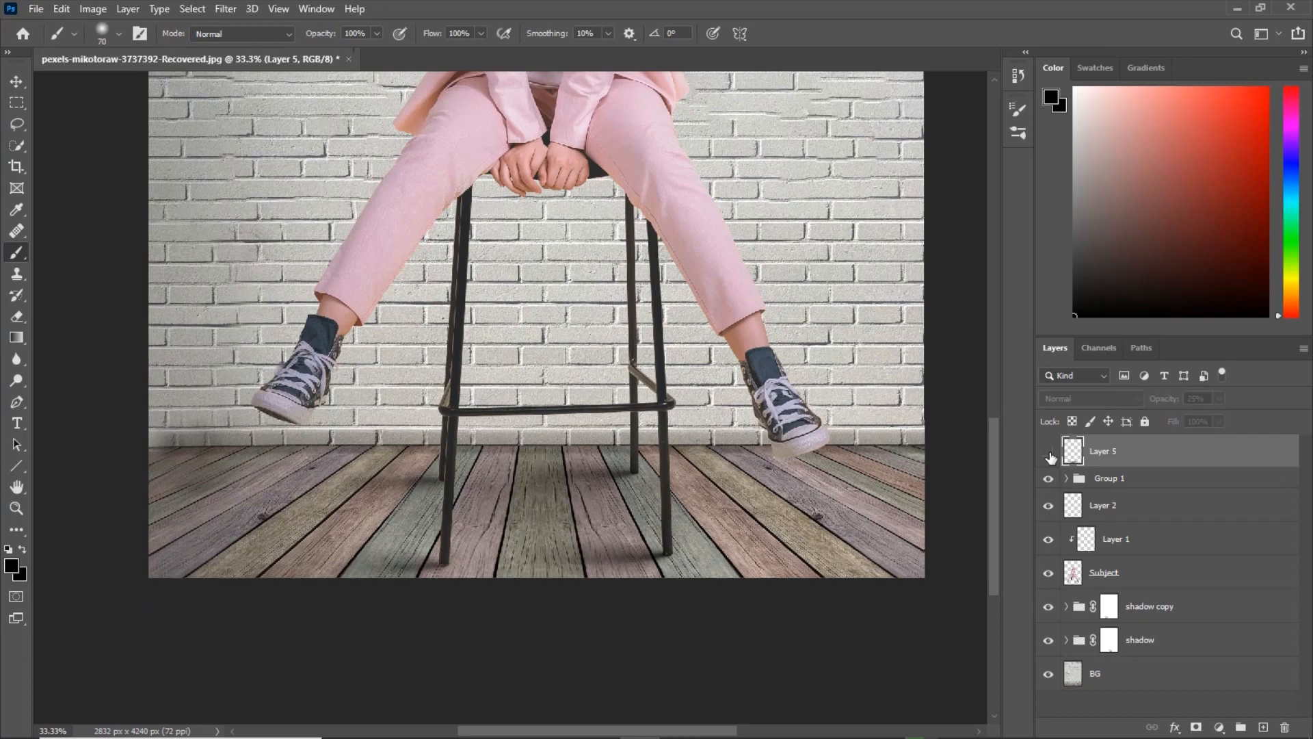
left_click(1051, 455)
left_click(1049, 454)
key("ctrl+minus")
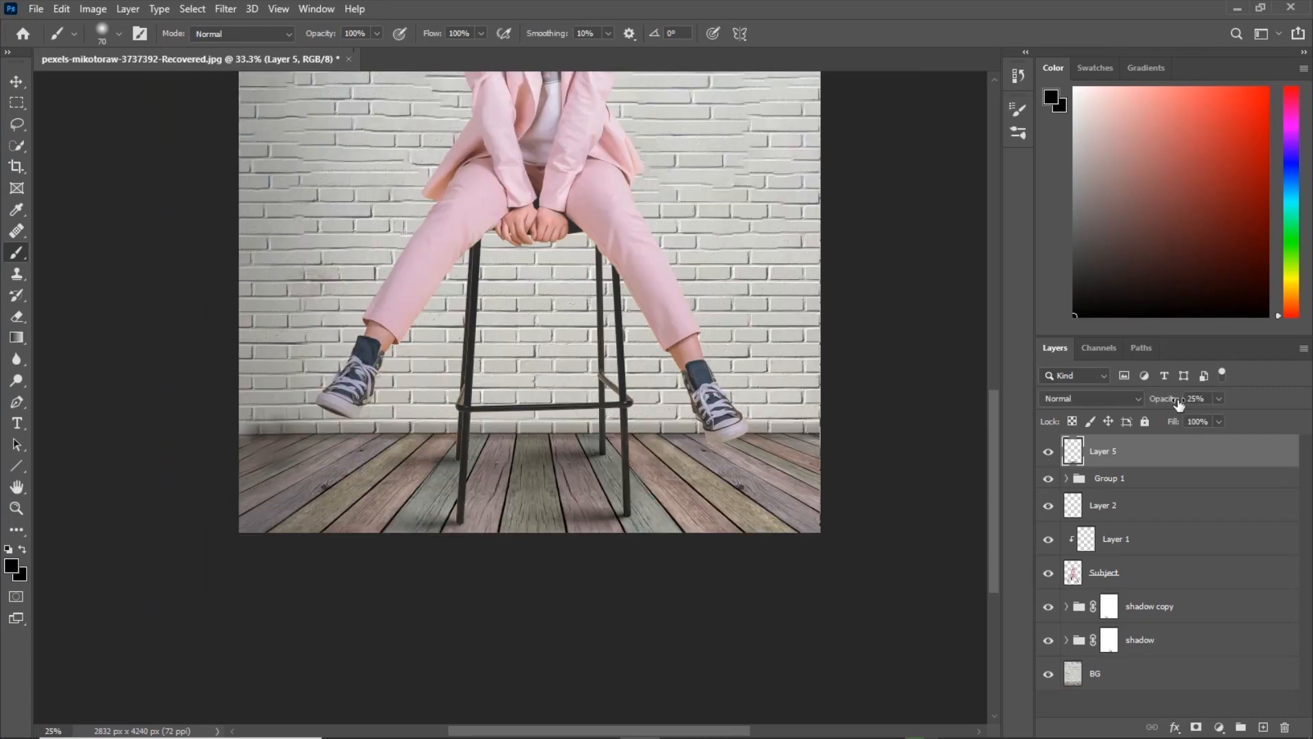
- Raise Layer 5's opacity to 35%, comparing the full image with the floor shadow hidden and shown
left_click_drag(1163, 404, 1170, 405)
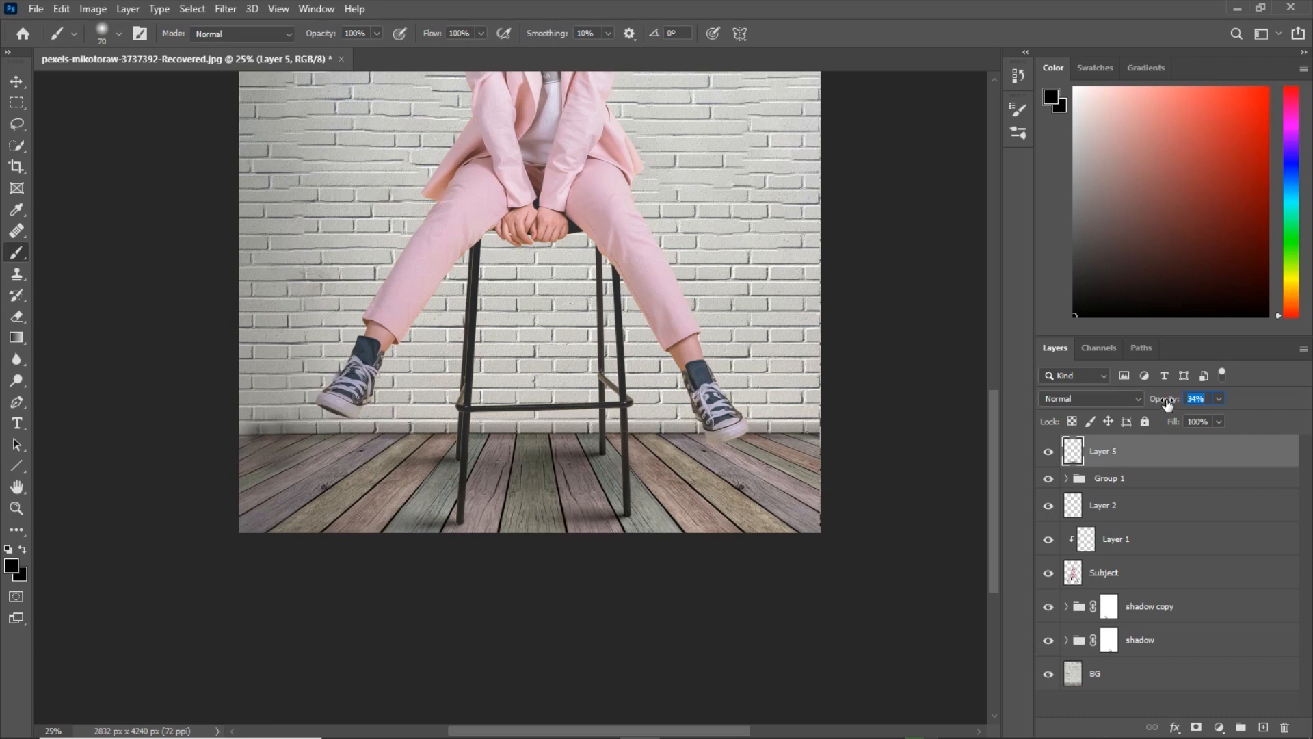
key("ctrl+0")
left_click(1050, 456)
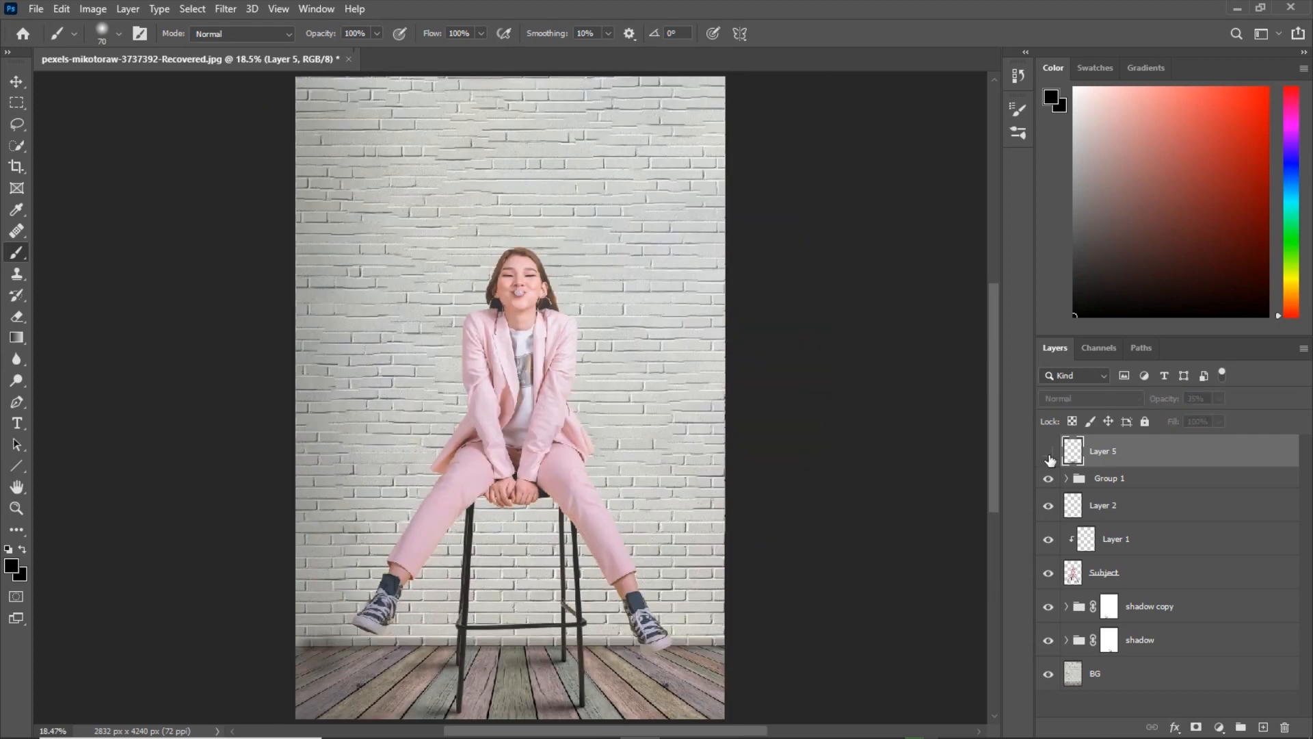
left_click(1049, 454)
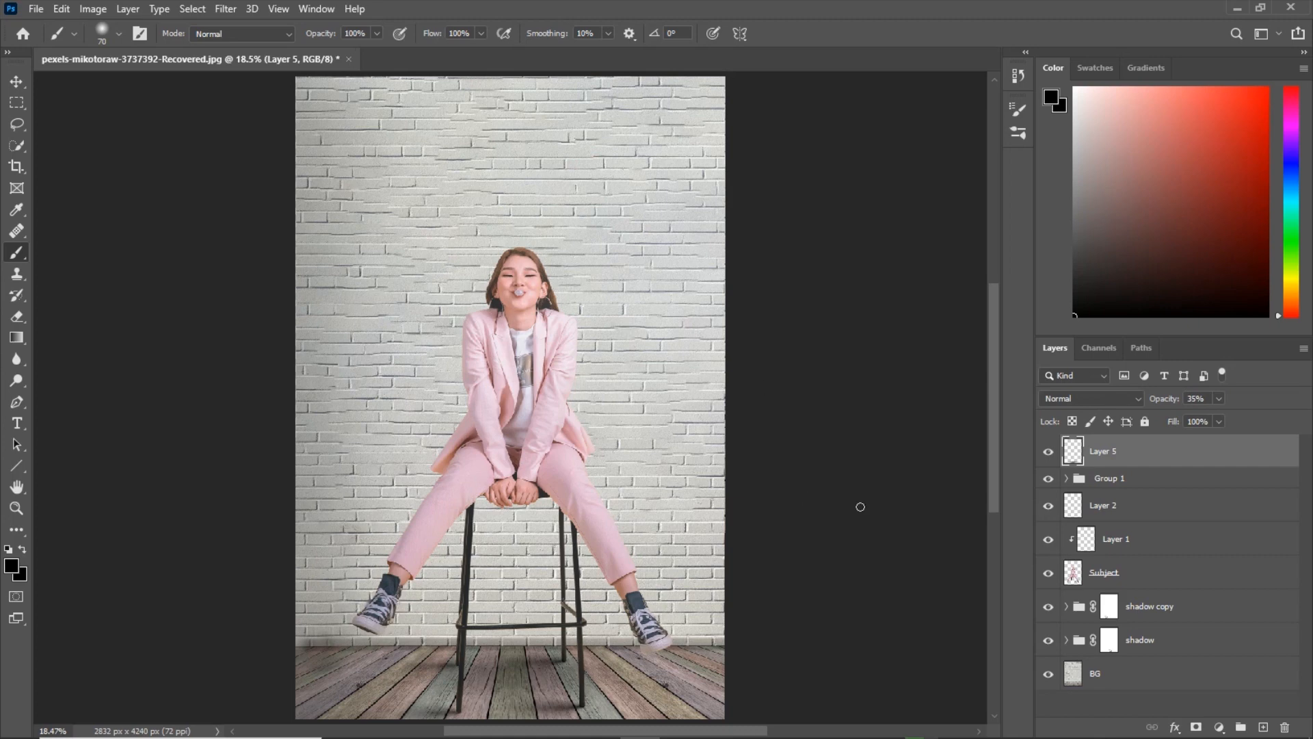
left_click(1047, 454)
left_click(1048, 455)
- Stretch the floor shadow on Layer 5 slightly farther down past the image's lower edge
key("ctrl+t")
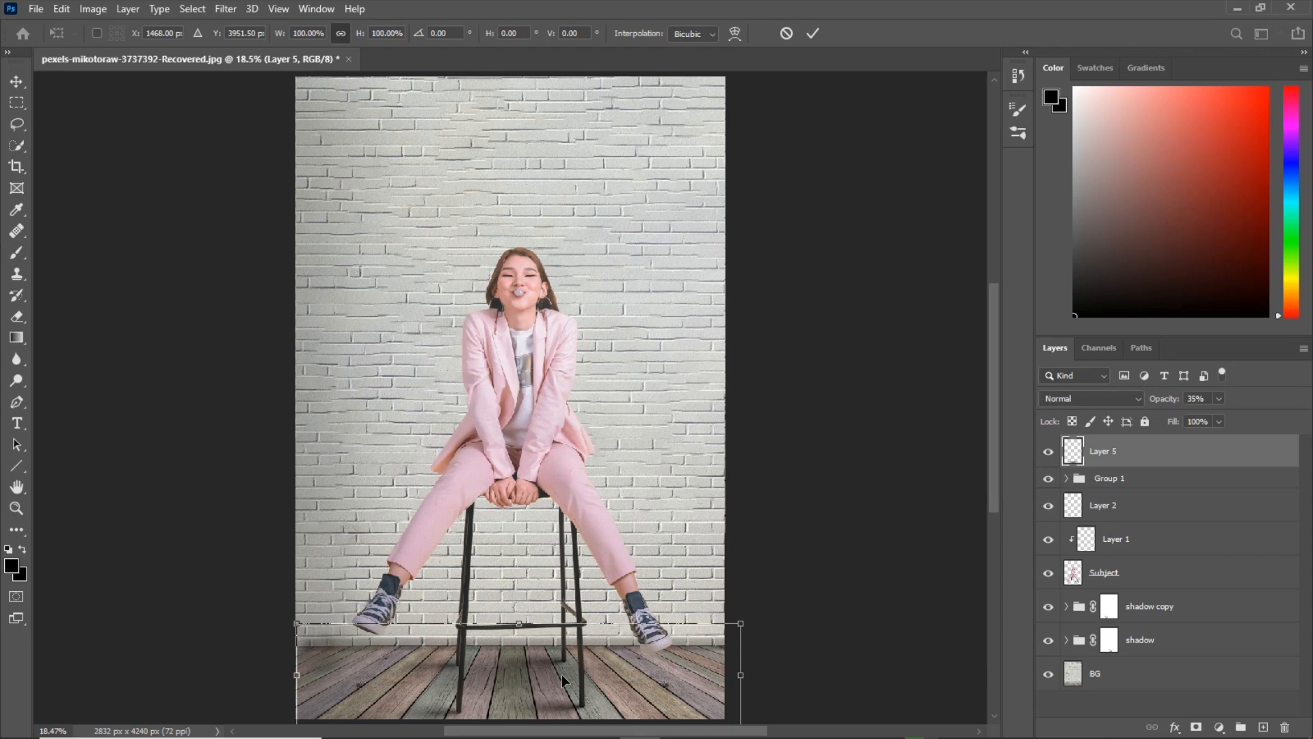
key("ctrl+minus")
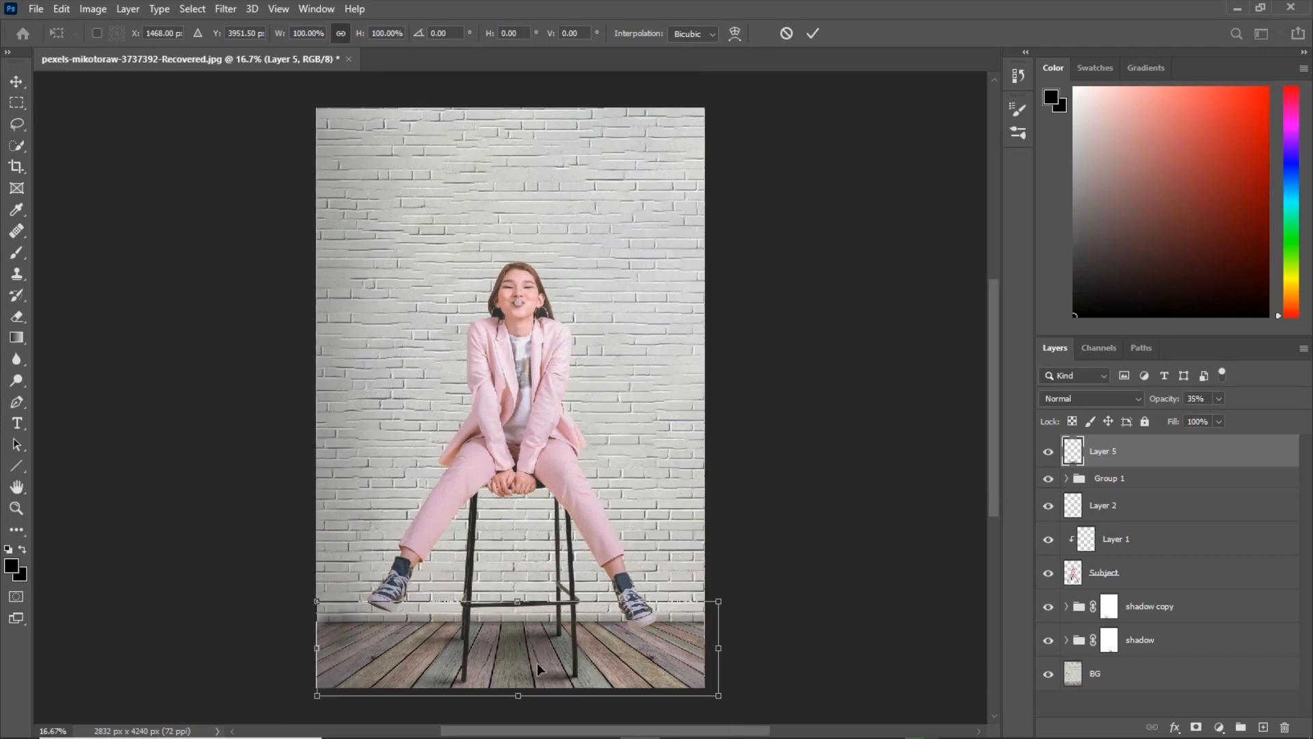
left_click_drag(519, 695, 518, 710)
left_click(813, 33)
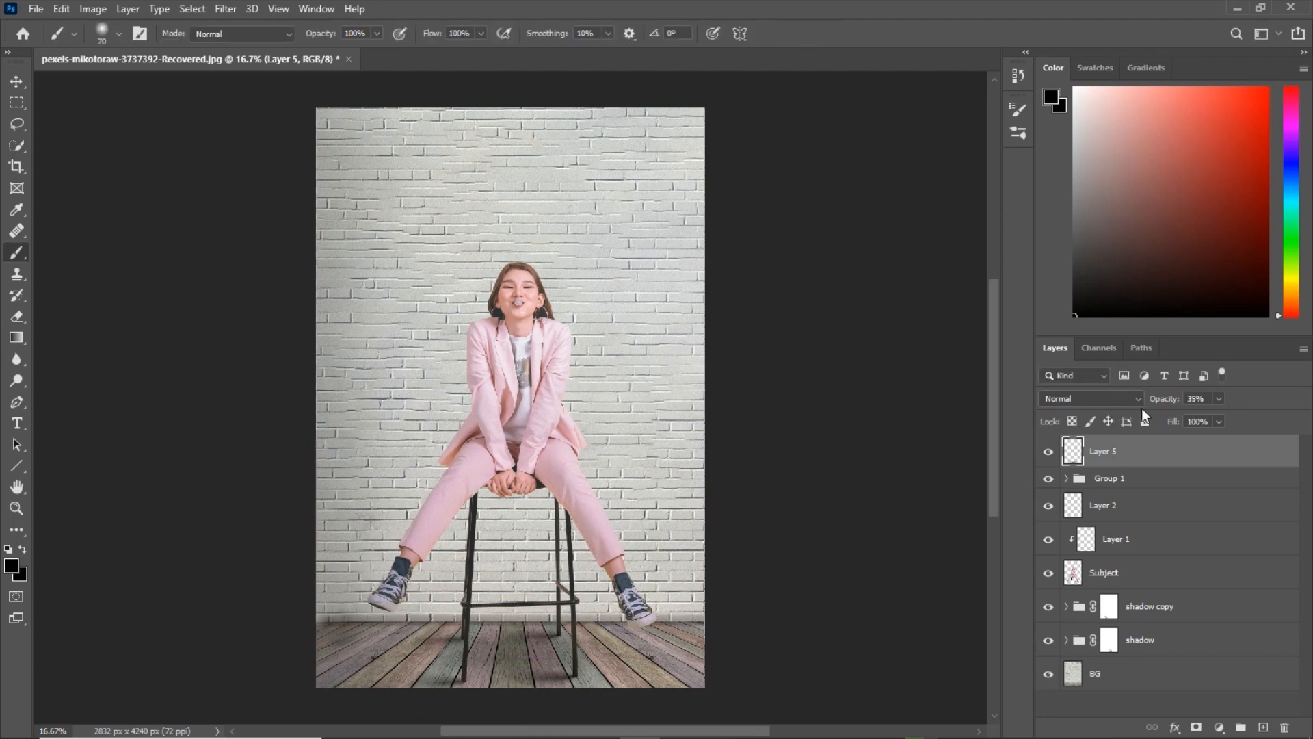
- Set Layer 5's opacity to 20%, comparing the full image with the floor shadow hidden and shown
left_click(1048, 451)
left_click(1048, 451)
left_click_drag(1162, 399, 1152, 399)
left_click(1048, 452)
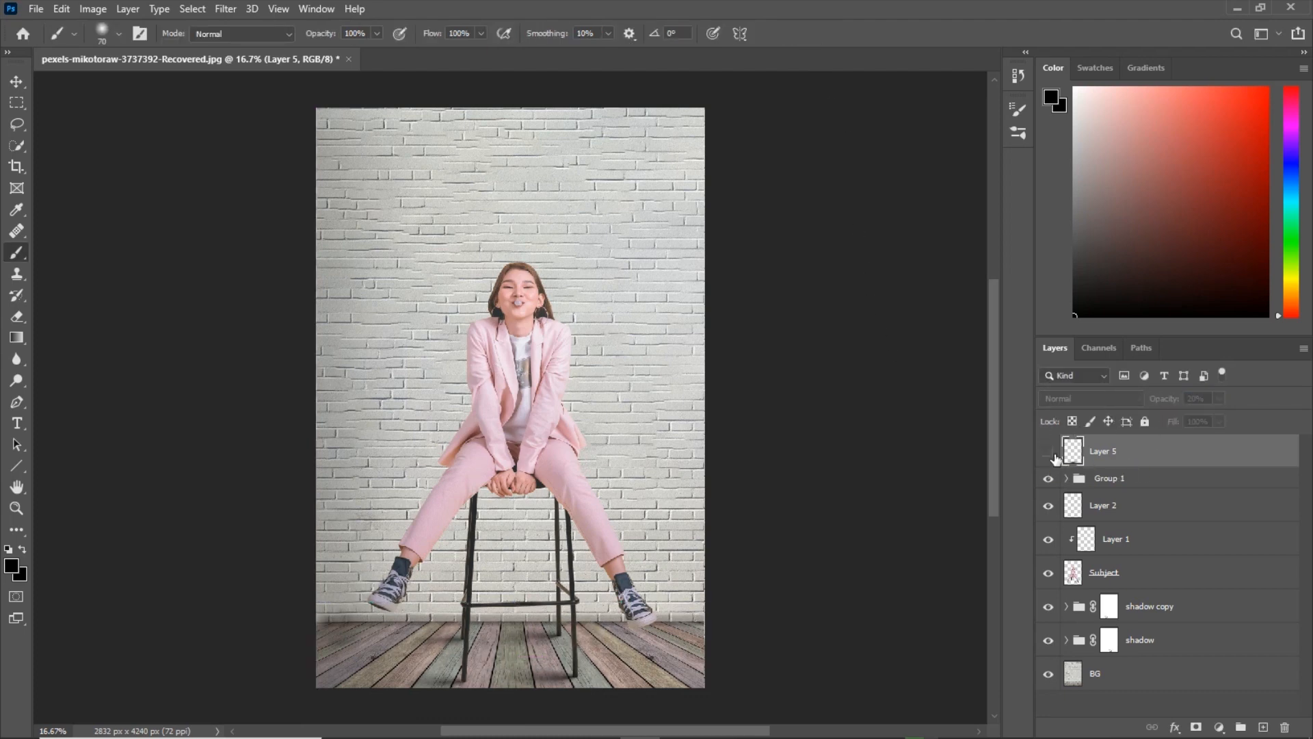
left_click(1049, 452)
- Examine the contact shadows at the stool's feet up close, with the brush at size 40 and 4% flow
key("ctrl+plus")
key("ctrl+plus")
left_click_drag(630, 404, 646, 359)
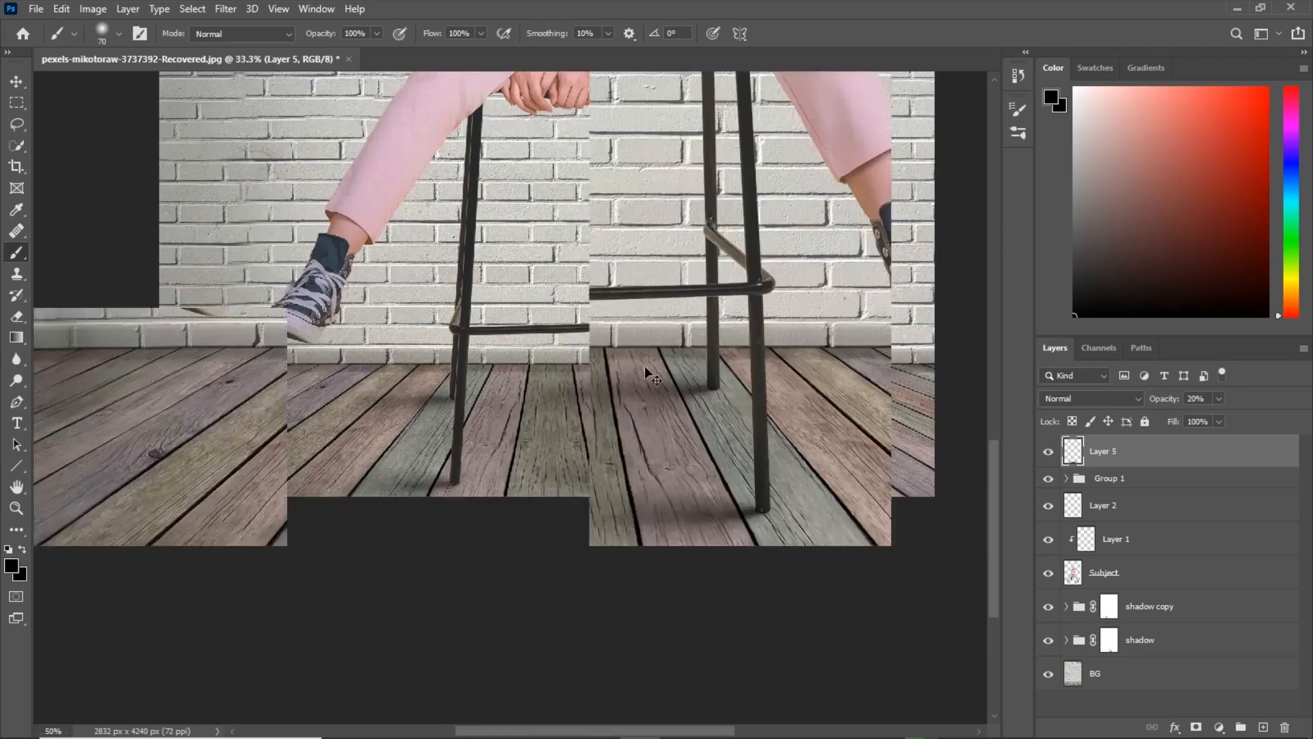
key("ctrl+plus")
key("ctrl+plus")
left_click(615, 444, "ctrl")
key("ctrl+plus")
key("ctrl+plus")
key("bracketleft")
key("bracketleft")
key("bracketleft")
key("bracketleft")
key("bracketleft")
key("shift+0")
key("shift+4")
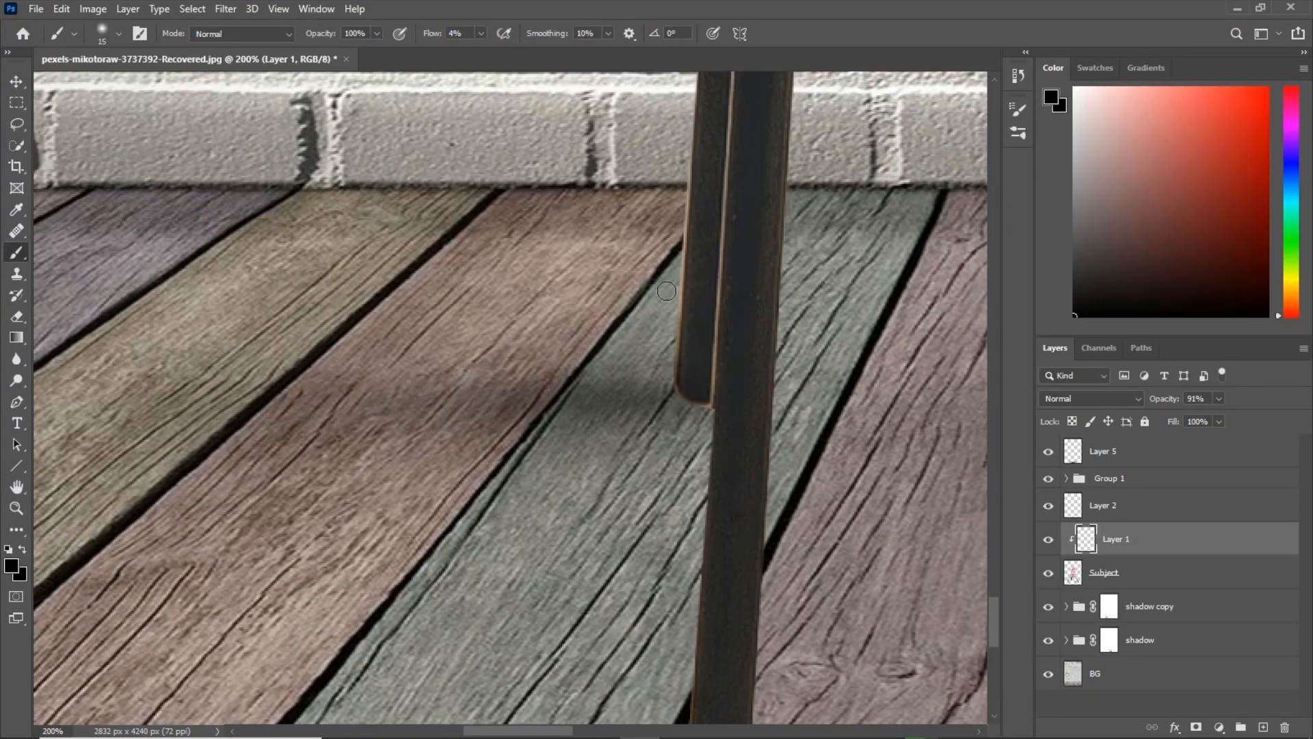
key("bracketright")
key("bracketright")
key("bracketright")
key("bracketright")
key("bracketright")
left_click_drag(676, 588, 687, 264)
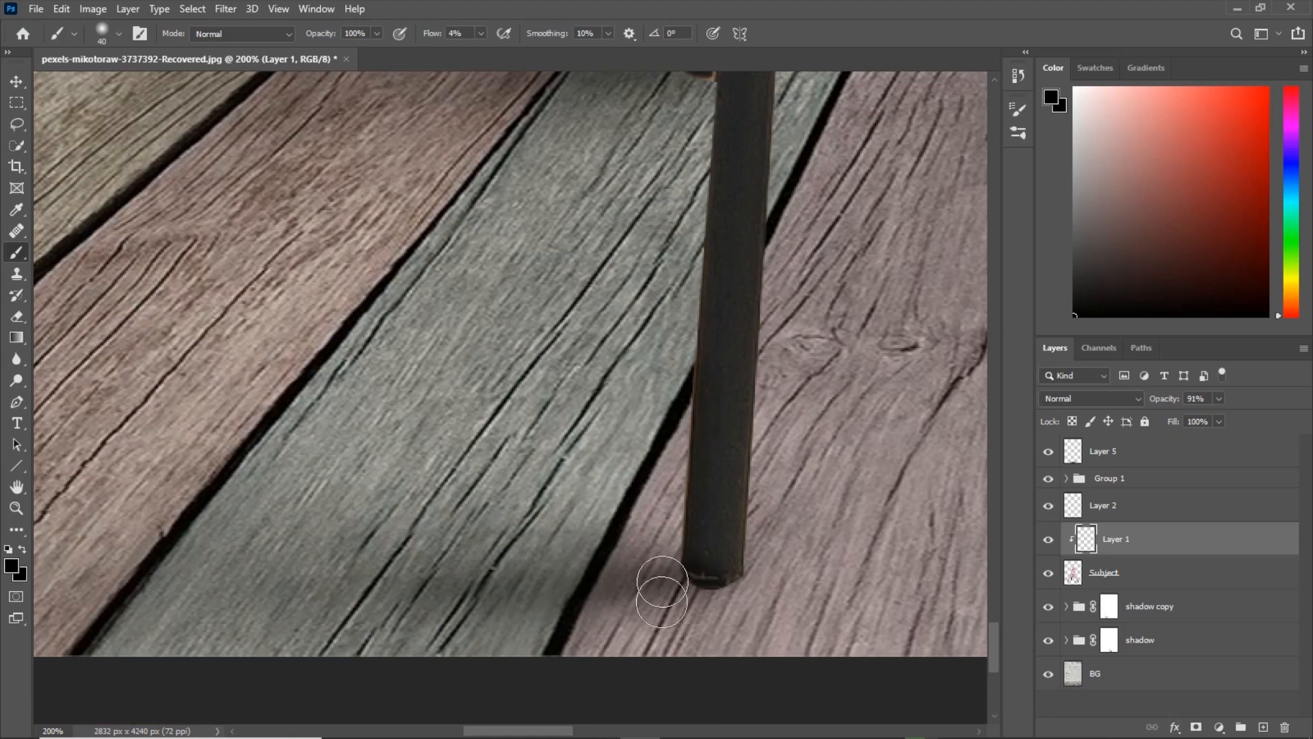
key("ctrl+0")
left_click_drag(748, 430, 774, 147)
key("ctrl+plus")
key("ctrl+plus")
key("ctrl+plus")
key("ctrl+plus")
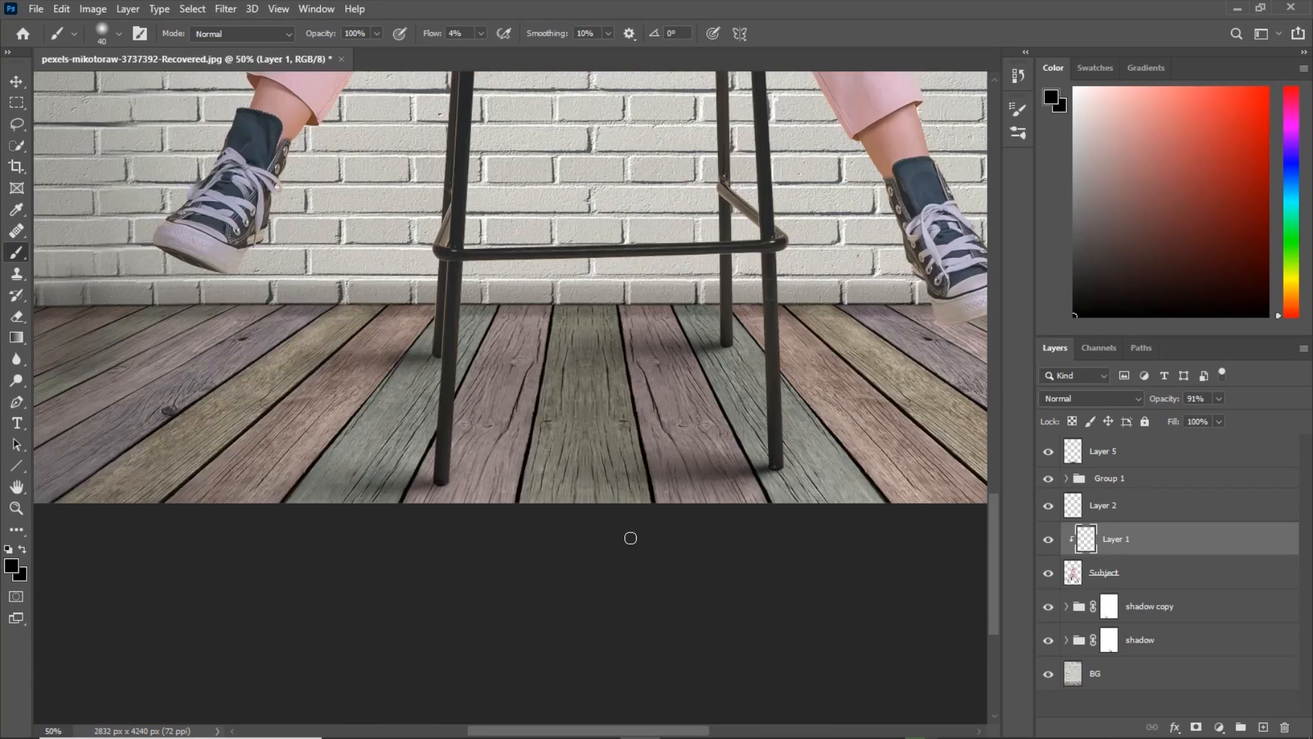
- Target the dark shadow layer in the shadow copy group, sample a dark grey near the stool's foot, and set the brush flow to 3%
left_click(1066, 640)
scroll(1086, 639, "down", 2)
left_click(1087, 600)
left_click_drag(797, 489, 572, 439)
key("ctrl+plus")
left_click(690, 469, "alt")
left_click_drag(431, 38, 425, 38)
key("bracketleft")
- Deepen the soft contact shadows around the stool's feet on the dark shadow layer with small brush sizes up to 35
mouse_move(702, 467)
left_mouse_down()
mouse_move(433, 472)
mouse_move(683, 470)
mouse_move(218, 547)
left_mouse_up()
key("bracketleft")
key("bracketright")
key("bracketright")
key("bracketright")
key("bracketleft")
key("bracketleft")
key("bracketleft")
key("ctrl+plus")
mouse_move(679, 207)
left_mouse_down()
mouse_move(691, 358)
mouse_move(367, 407)
left_mouse_up()
key("ctrl+minus")
key("bracketright")
key("bracketright")
key("bracketright")
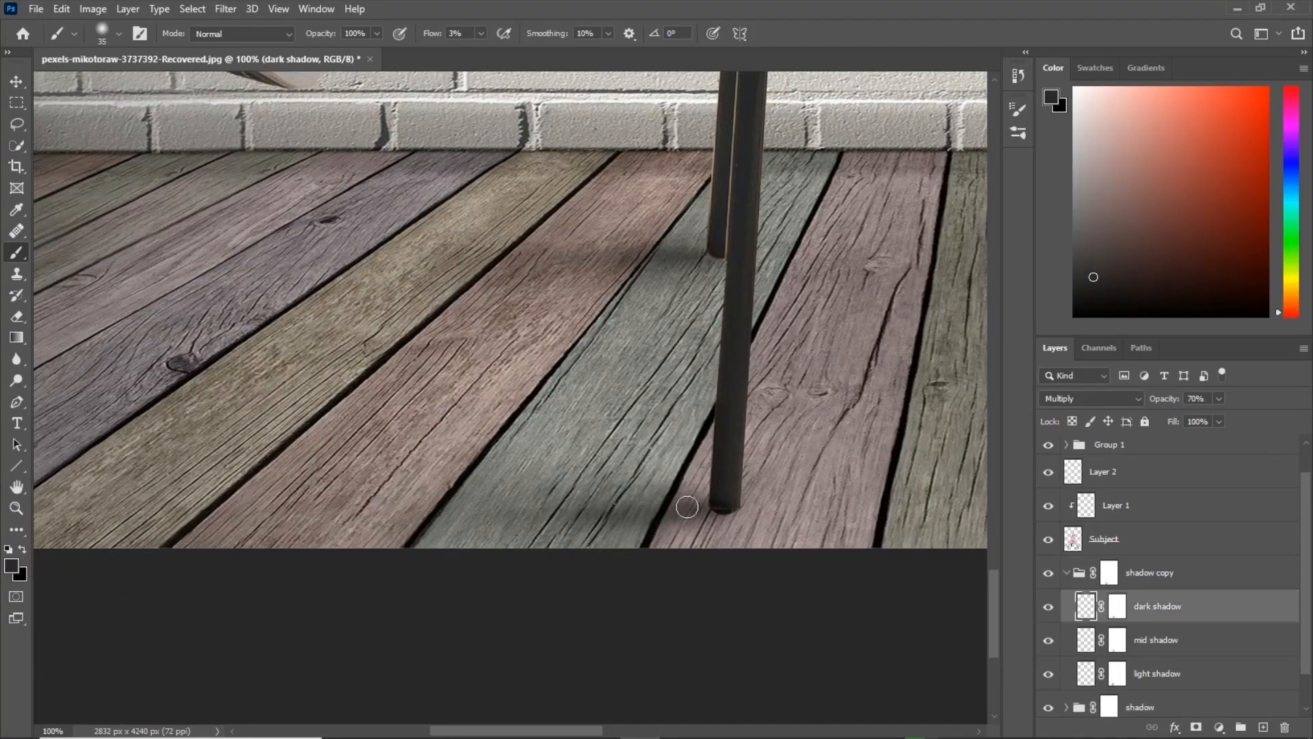
- Tighten the dark contact shadow right under the stool's left front foot with the brush at size 30 and 14% flow
key("bracketleft")
key("bracketleft")
key("bracketleft")
key("ctrl+plus")
mouse_move(430, 33)
left_mouse_down()
mouse_move(433, 49)
mouse_move(429, 34)
left_mouse_up()
key("bracketleft")
key("bracketleft")
key("bracketleft")
key("bracketright")
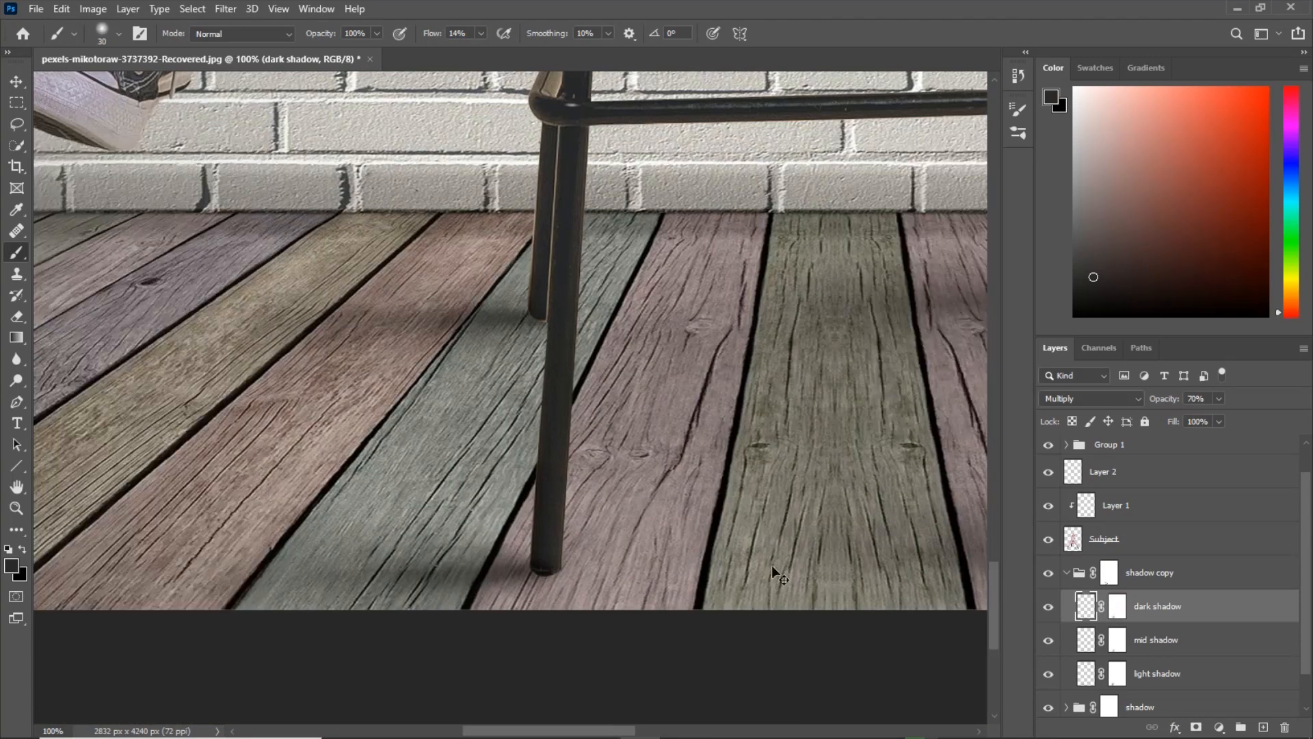
- Make the shadow copy group's mask the active target and collapse the group
key("ctrl+0")
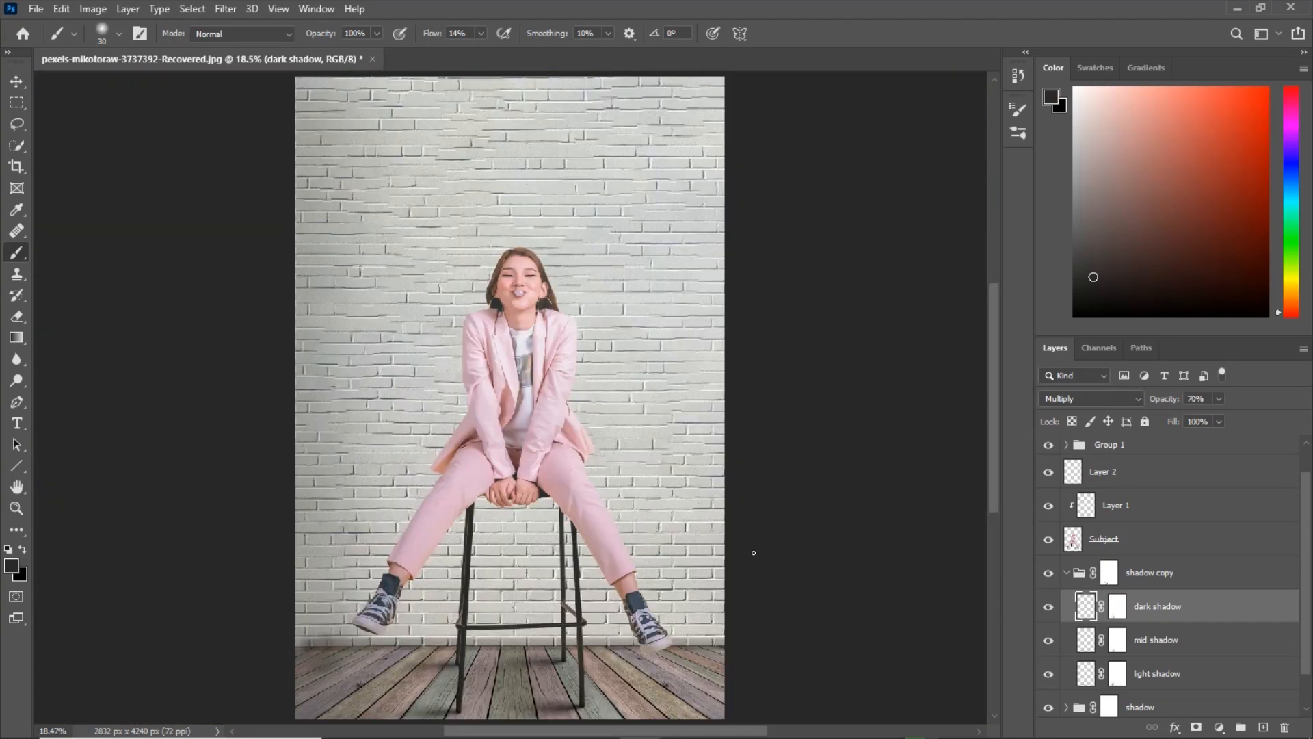
left_click(1109, 573)
left_click(1066, 572)
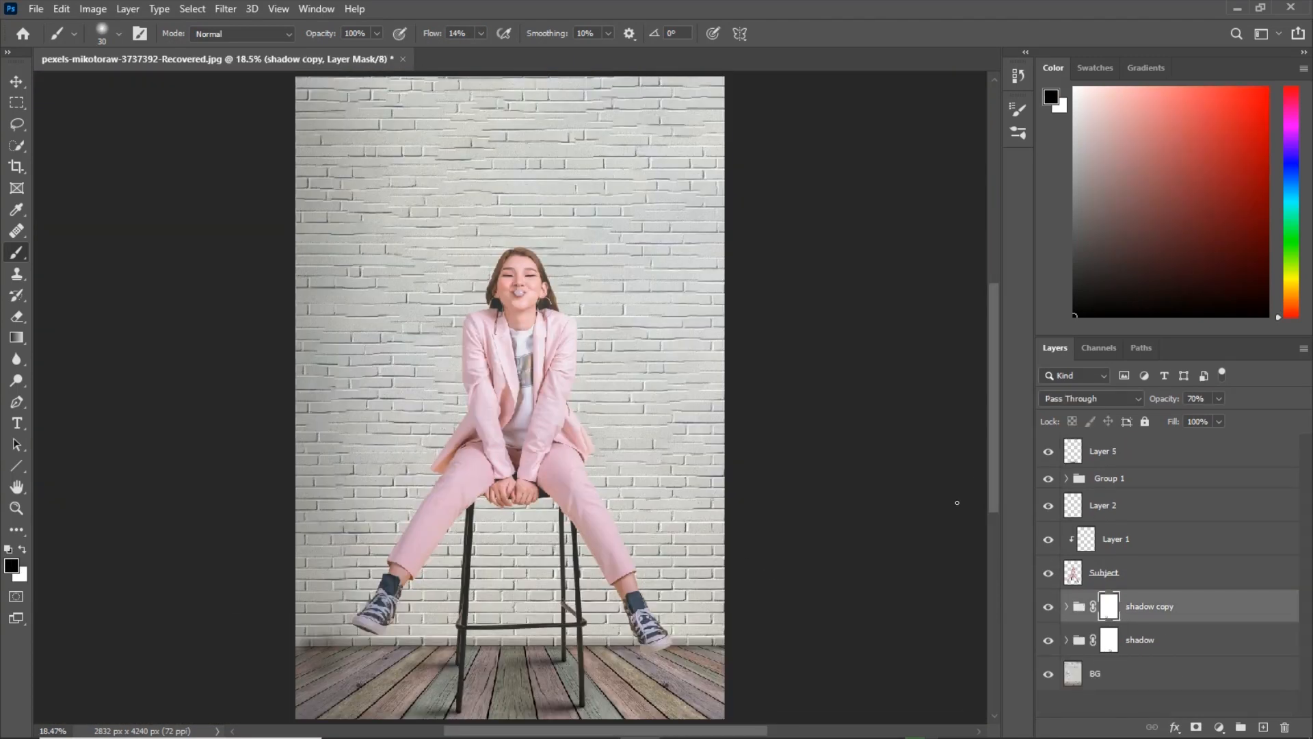